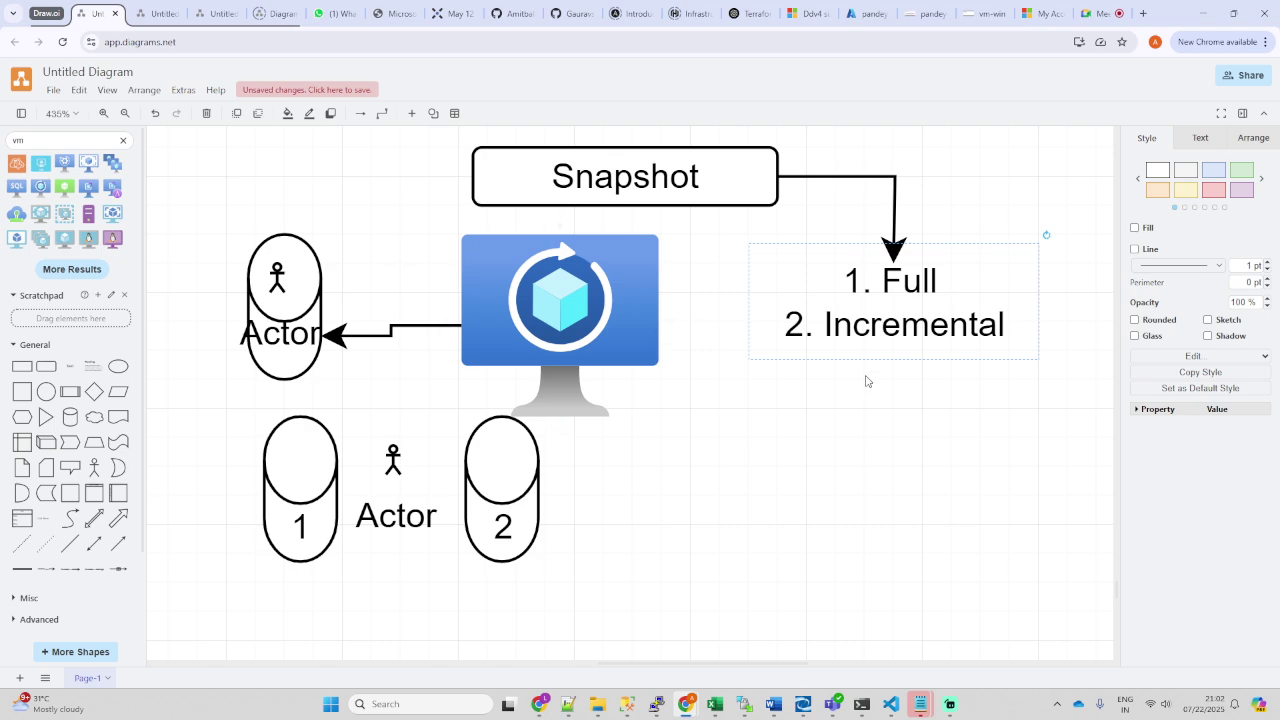
# Step: Switch to the Azure portal and open the disk1-pandey disk from the list of disks
pyautogui.scroll(-1, 669, 416)
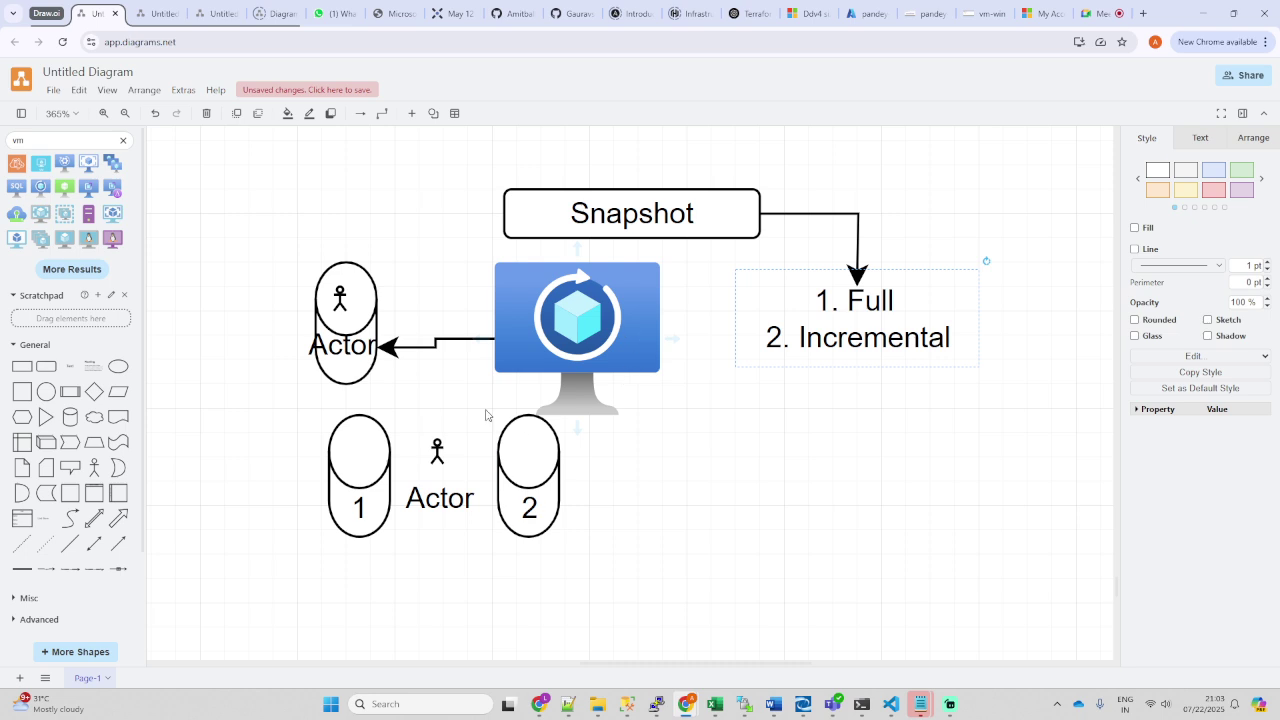
pyautogui.click(857, 13)
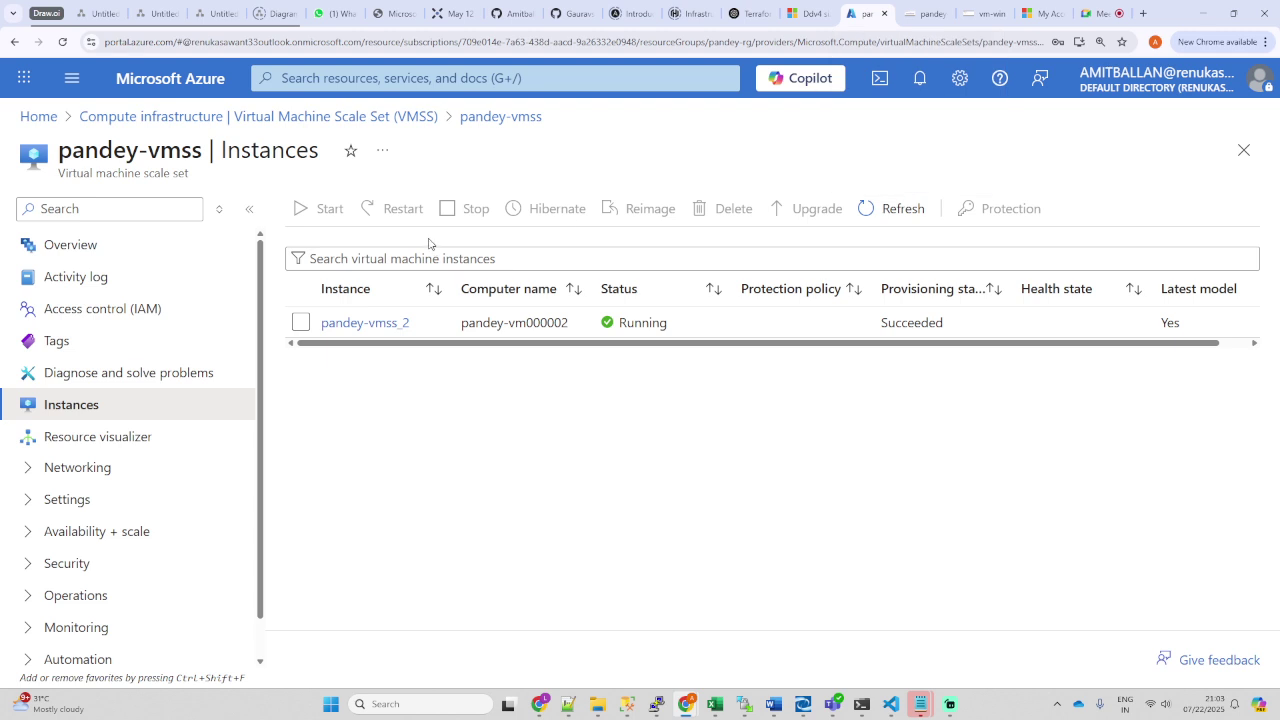
pyautogui.click(40, 118)
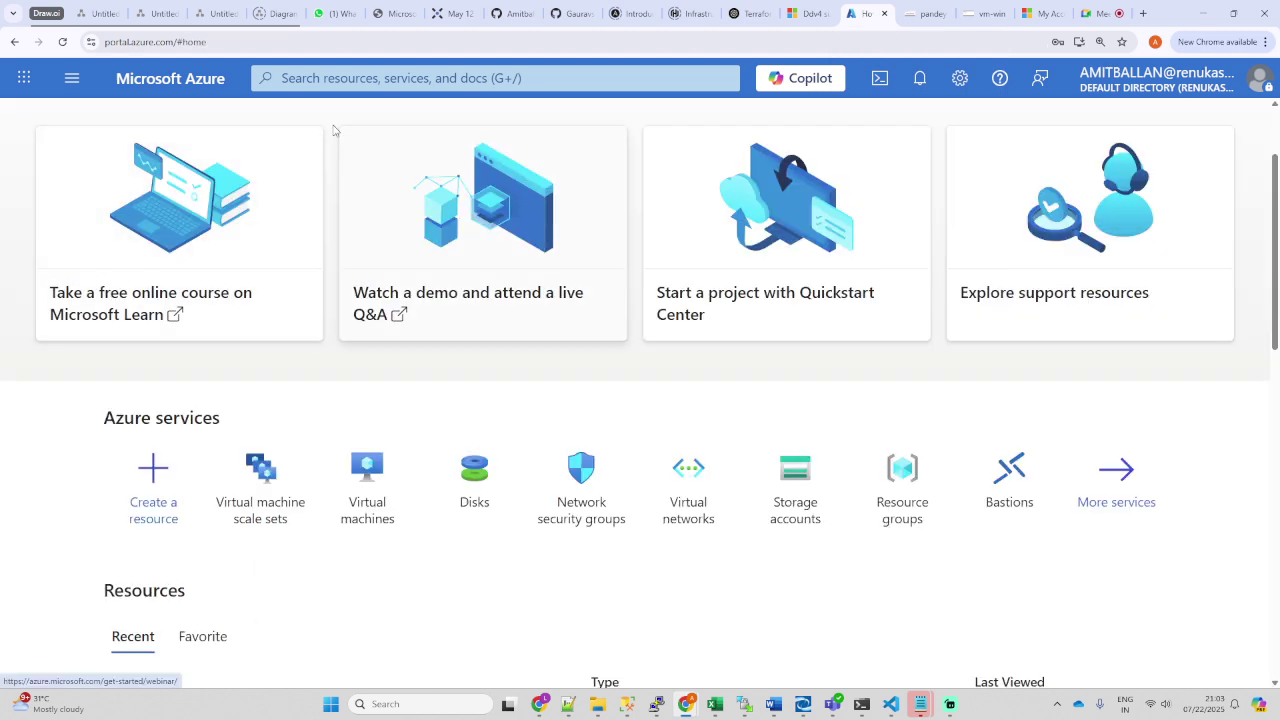
pyautogui.click(476, 481)
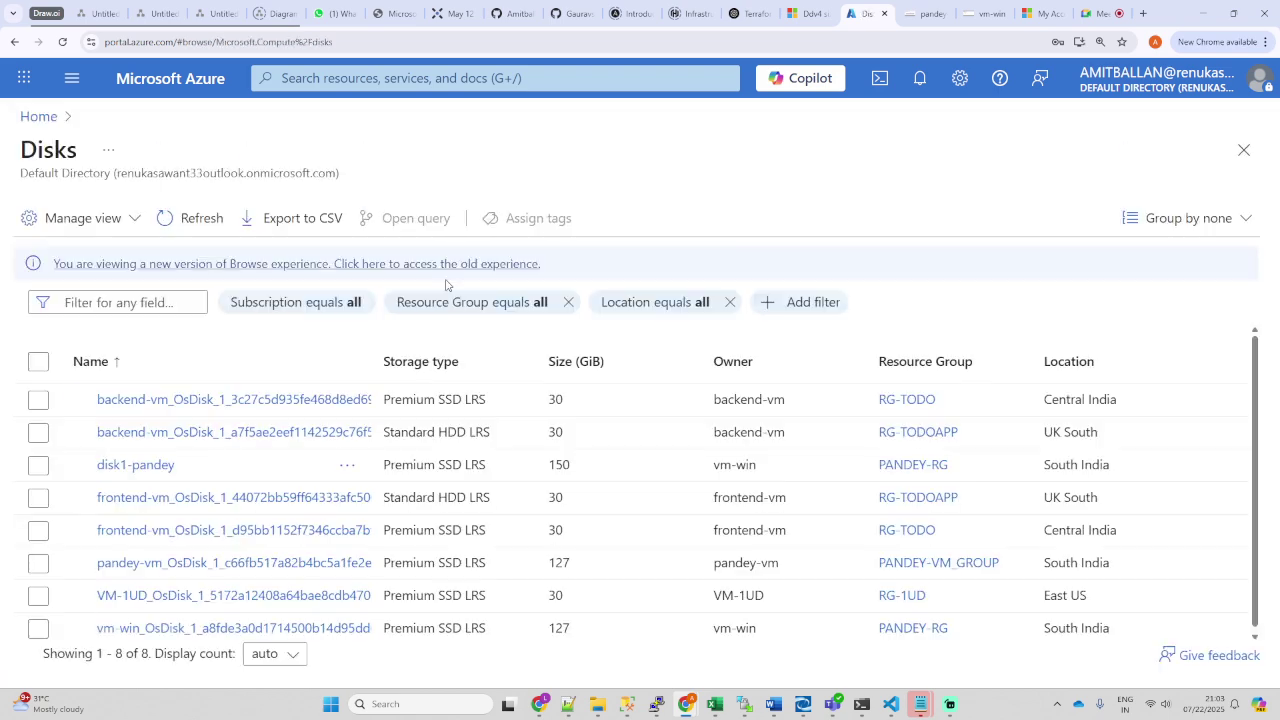
pyautogui.click(38, 116)
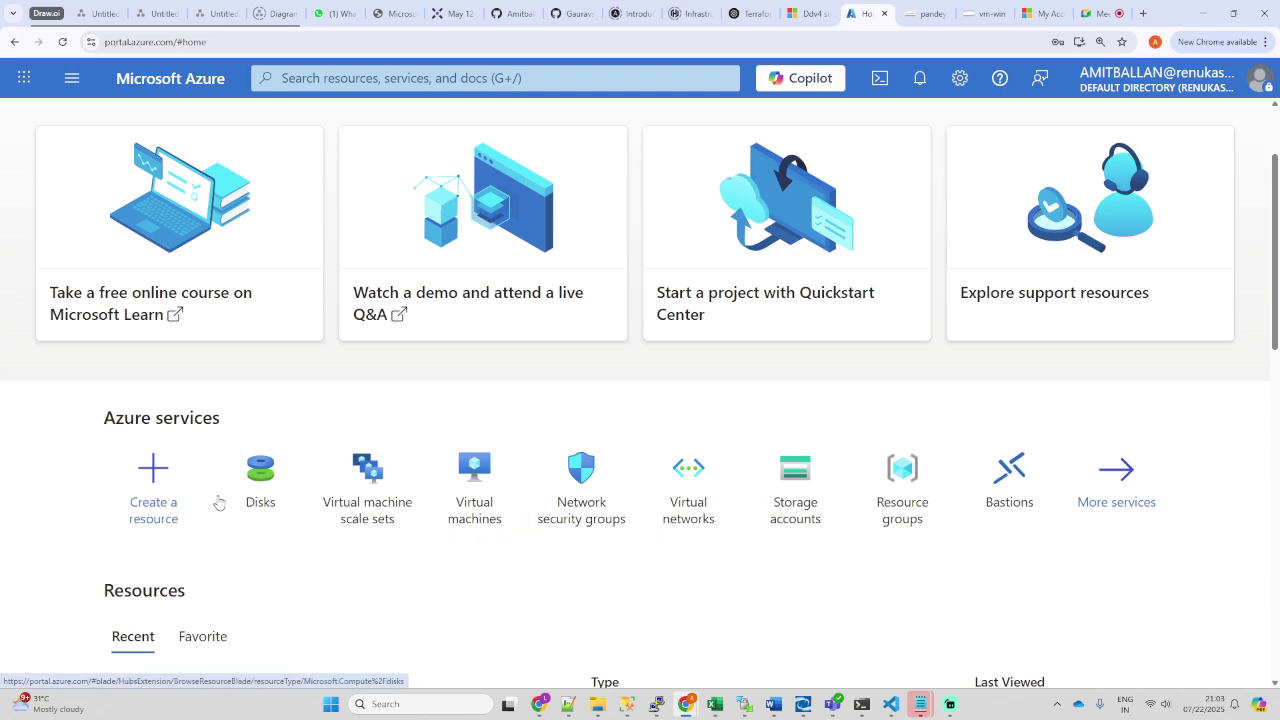
pyautogui.click(260, 478)
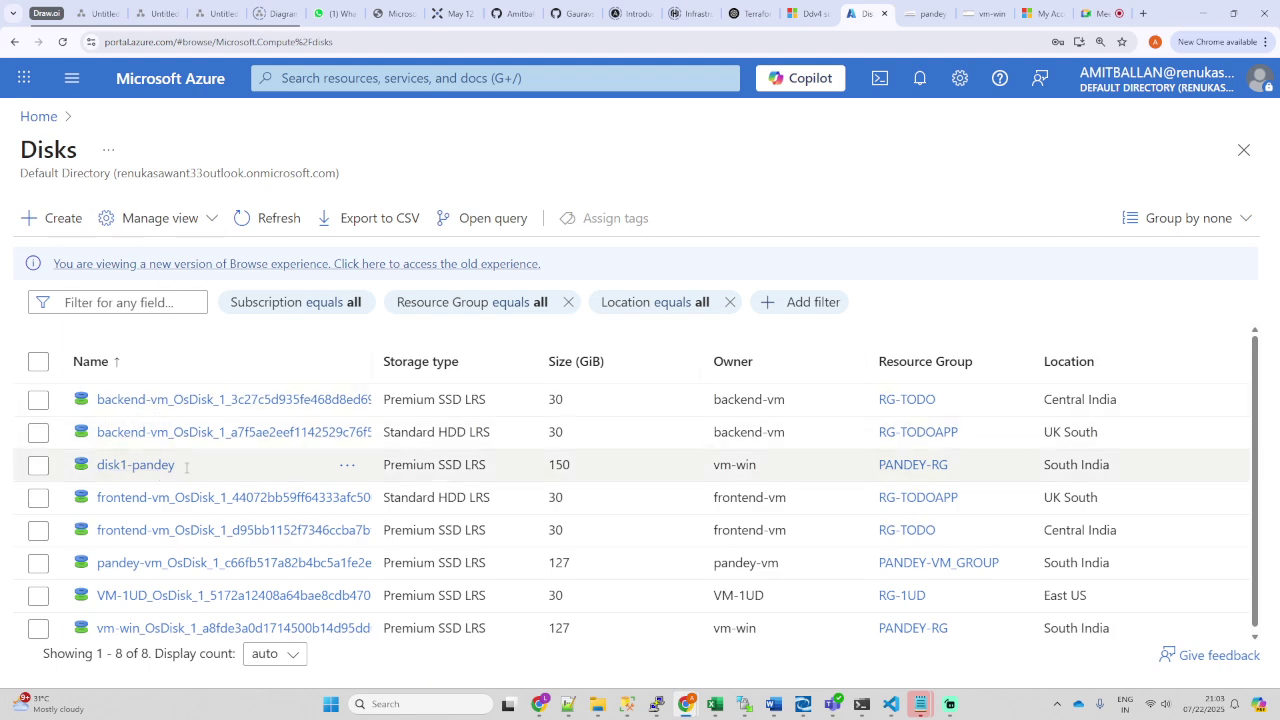
pyautogui.moveTo(176, 465); pyautogui.dragTo(104, 465)
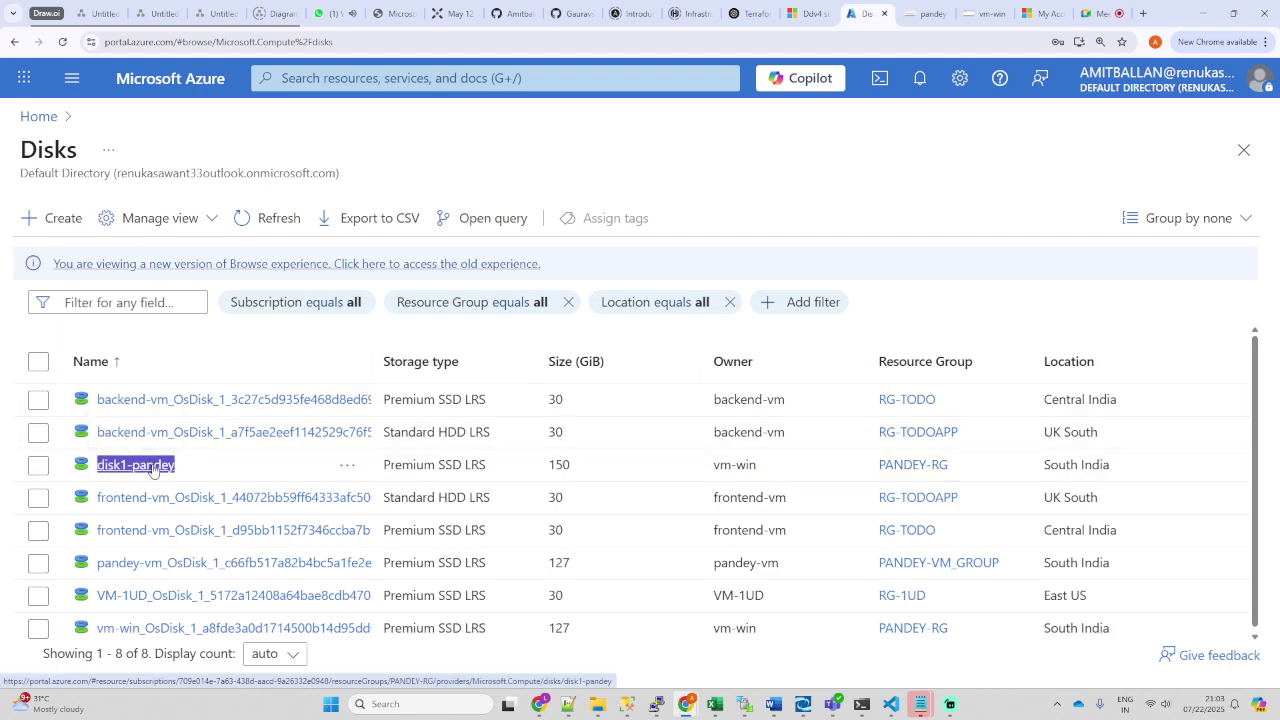
pyautogui.click(150, 466)
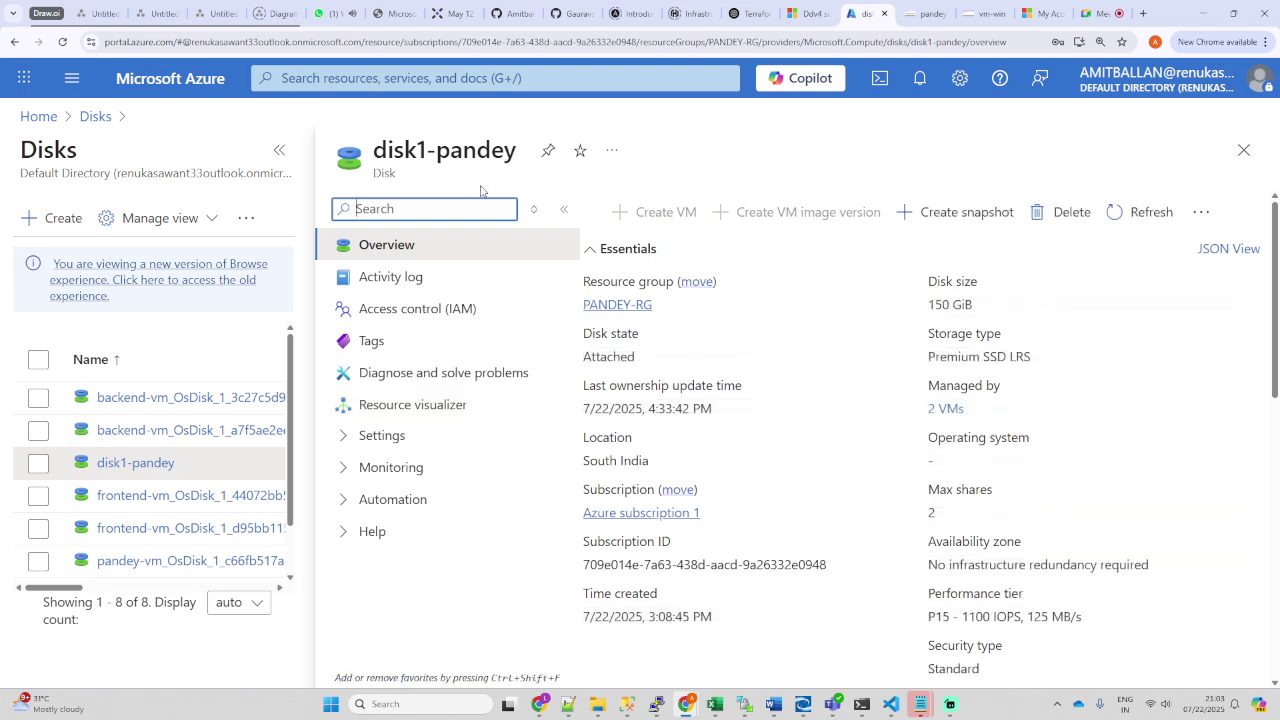
# Step: Review disk1-pandey's resource visualizer and shared disk configuration, and close the disk's page
pyautogui.click(408, 408)
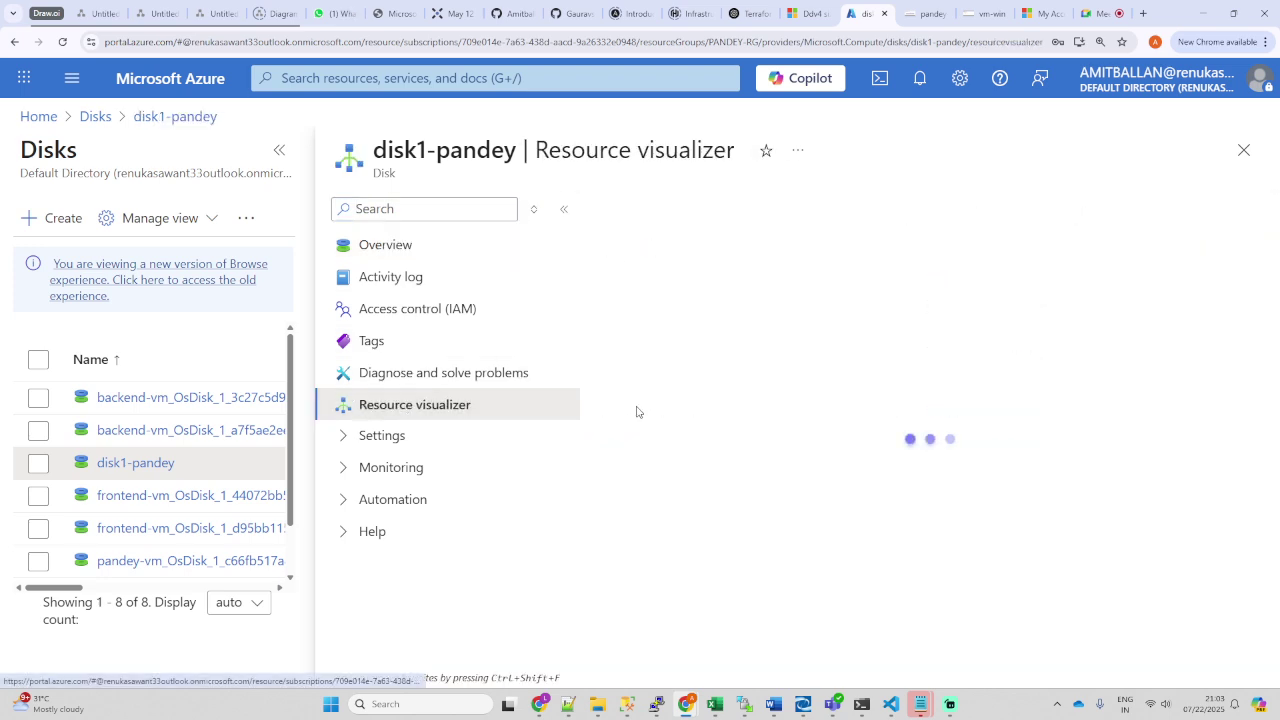
pyautogui.click(383, 436)
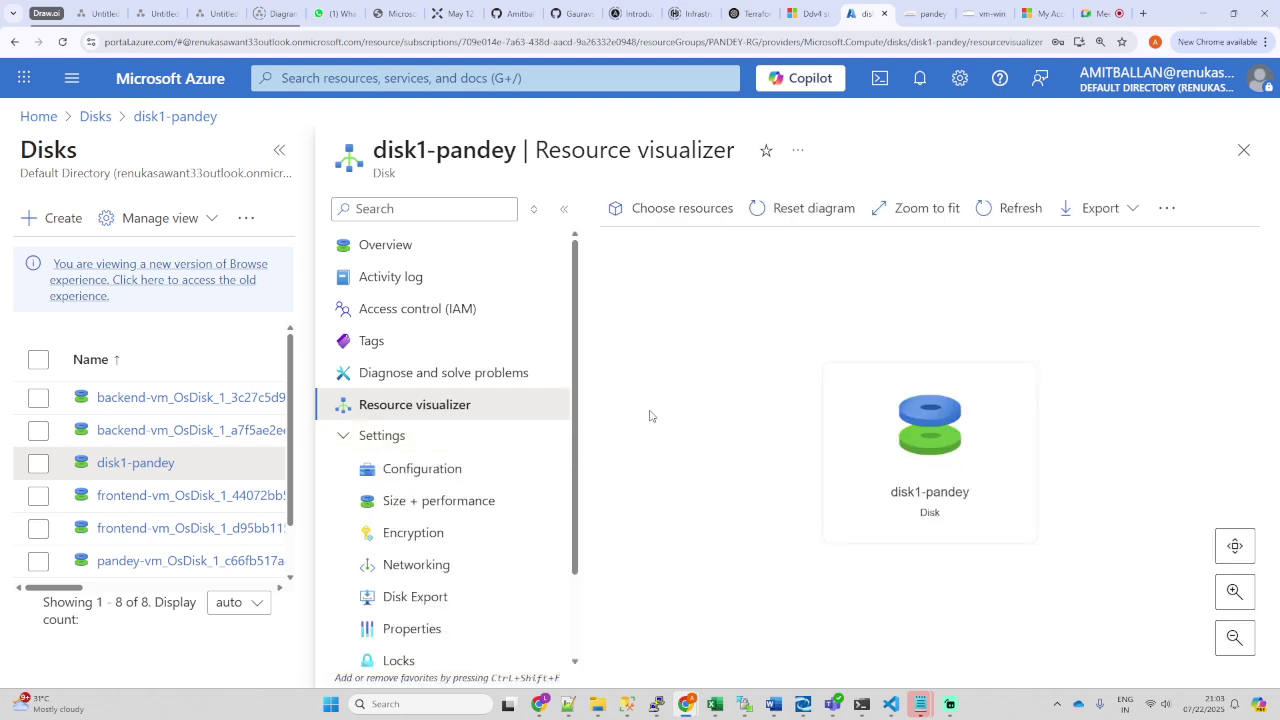
pyautogui.click(415, 469)
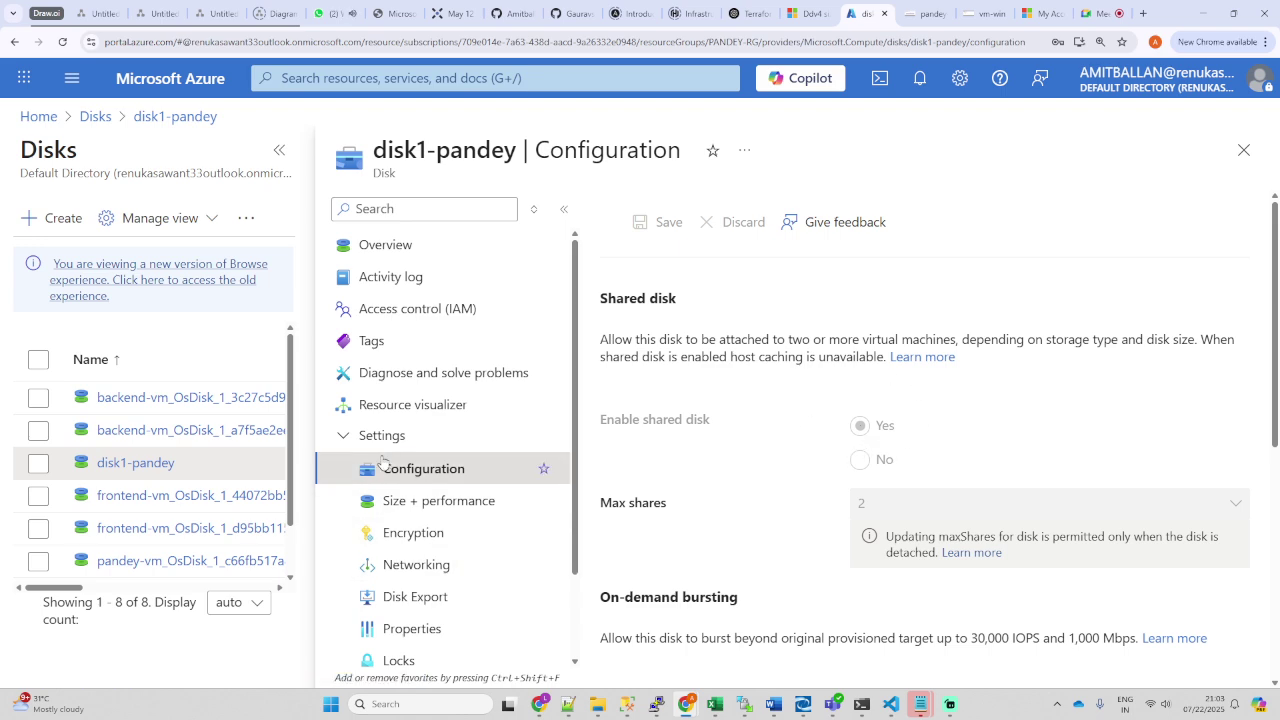
pyautogui.click(1245, 152)
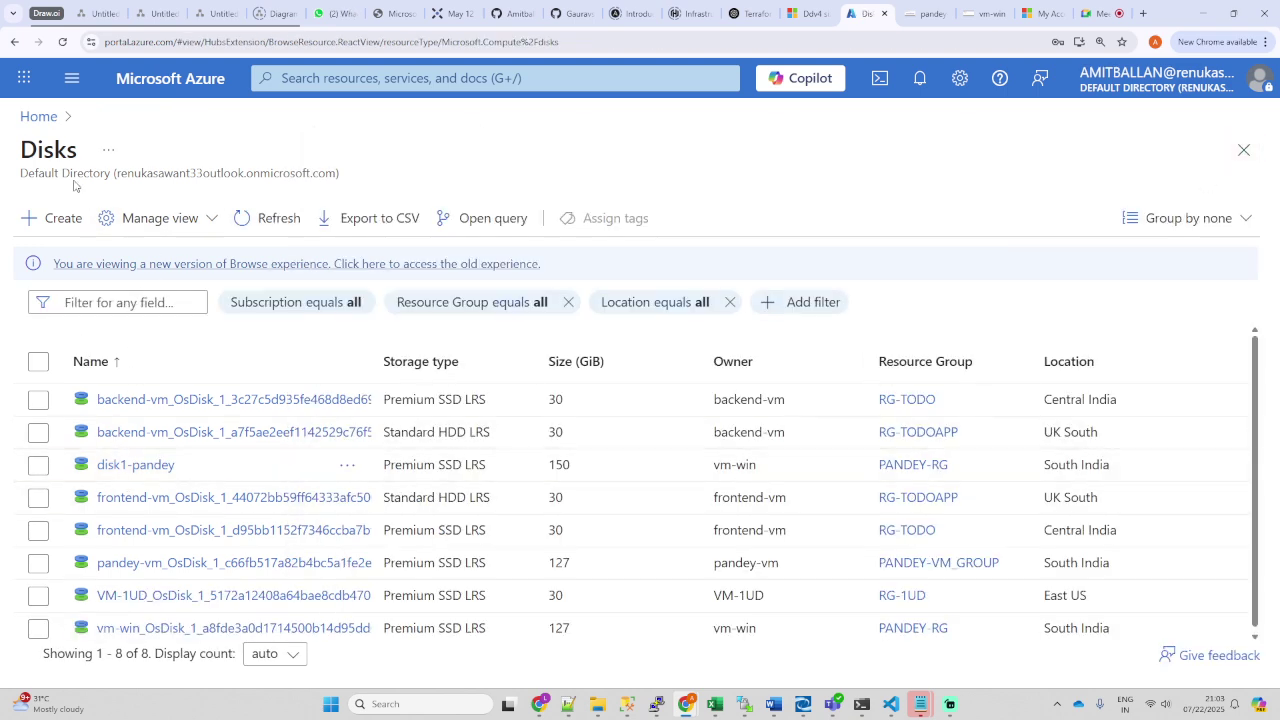
# Step: Examine the disks attached to the vm-win virtual machine and open its data disk disk1-pandey
pyautogui.click(38, 116)
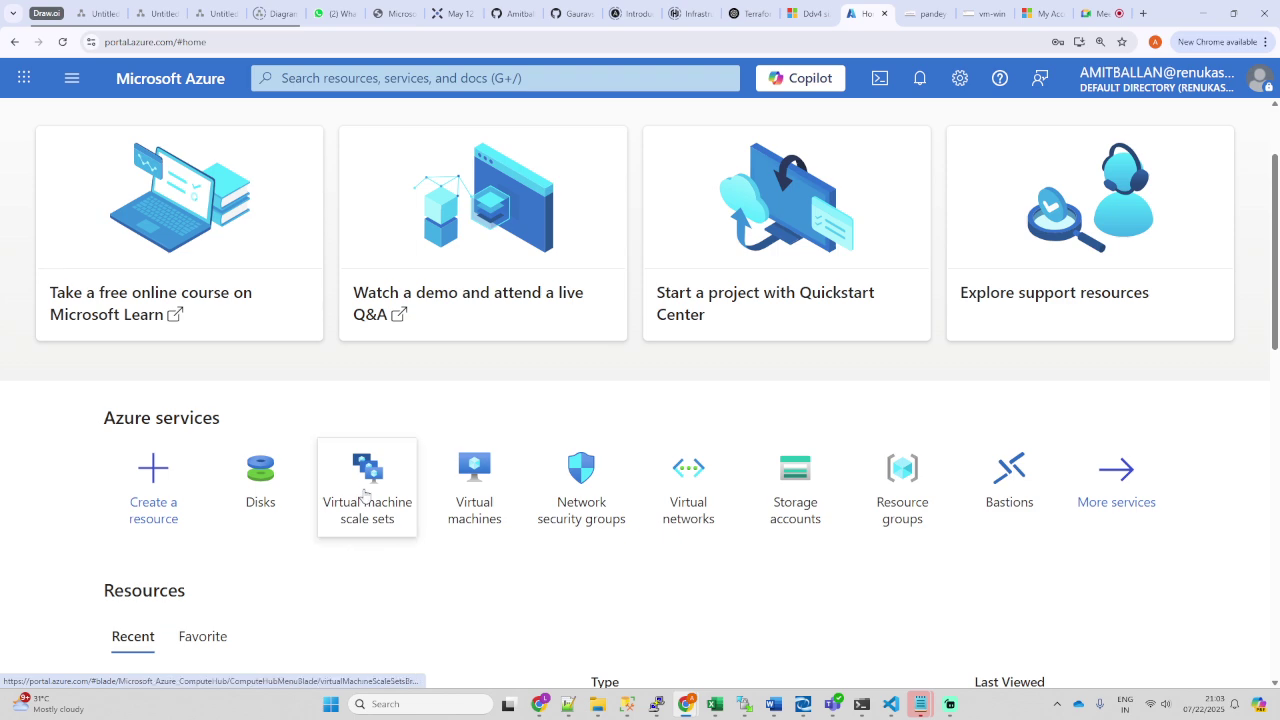
pyautogui.click(474, 478)
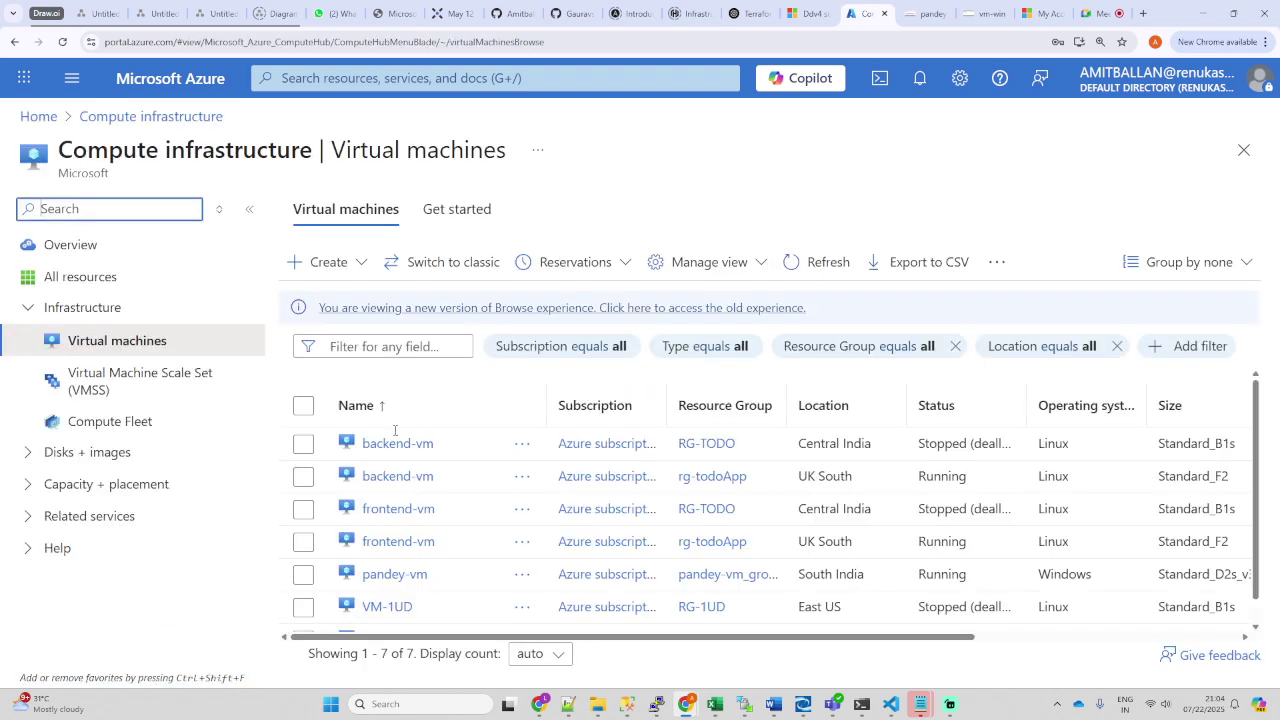
pyautogui.scroll(-1, 425, 480)
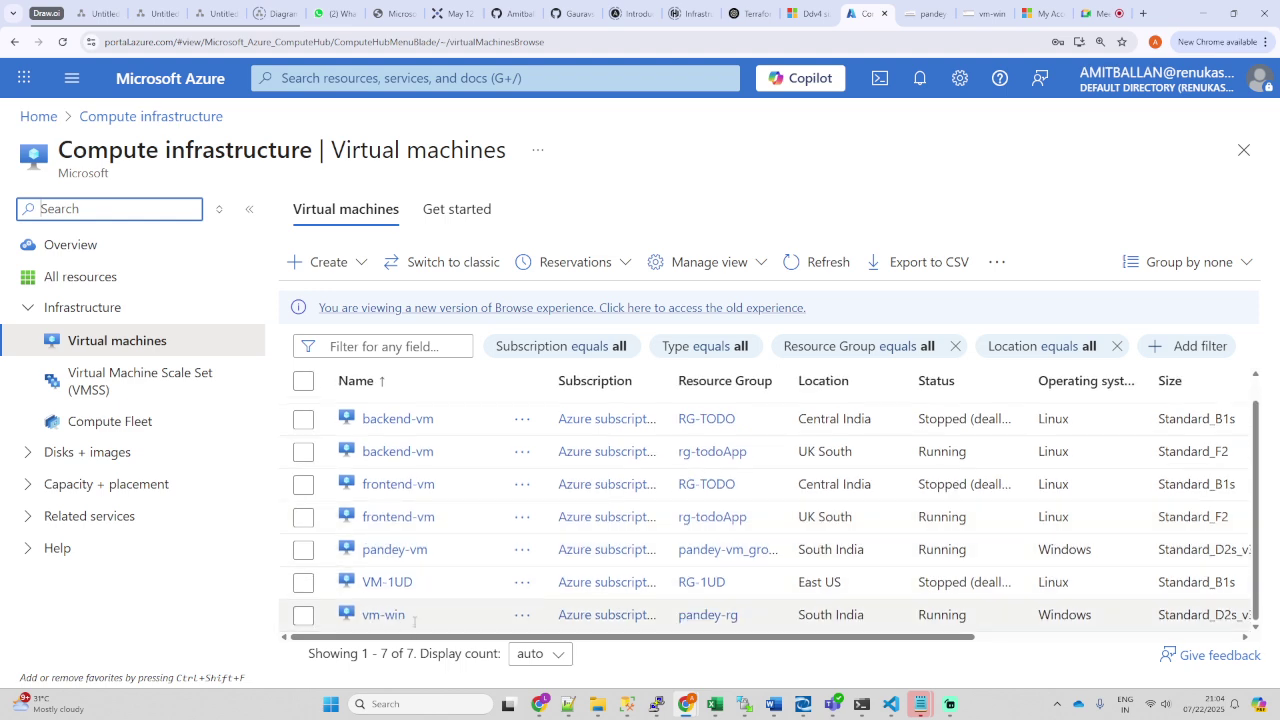
pyautogui.click(385, 615)
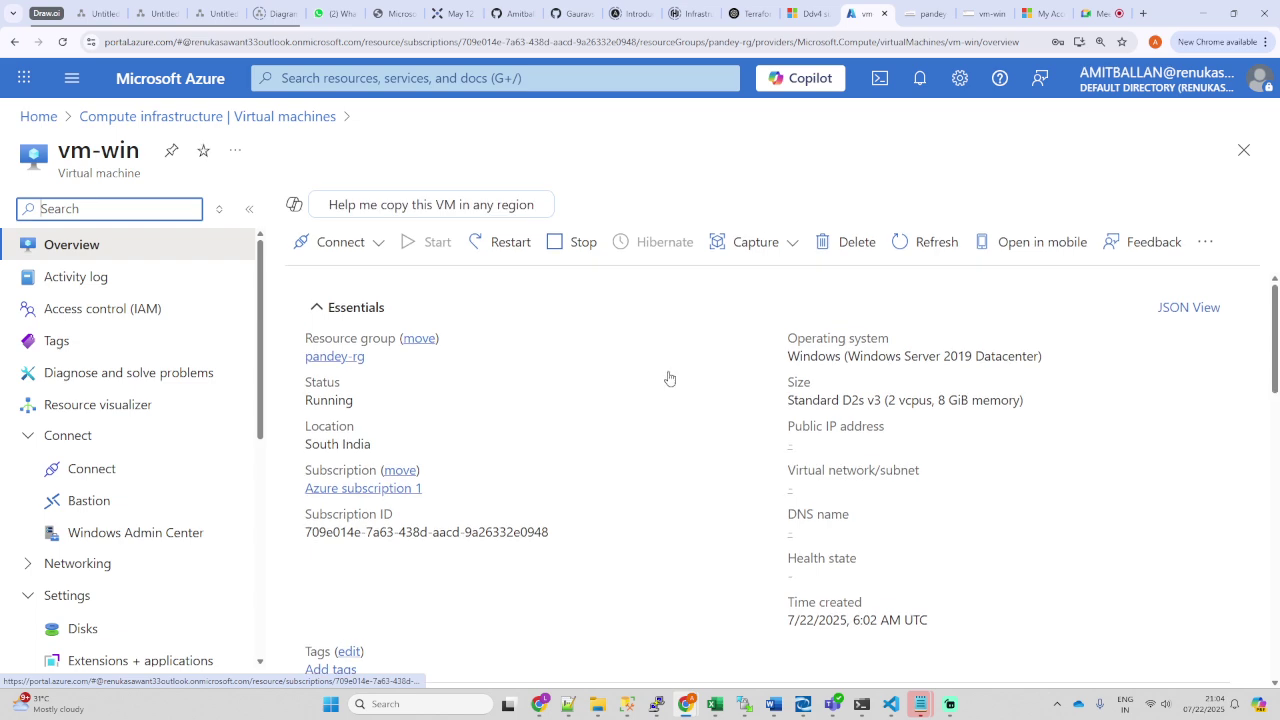
pyautogui.click(83, 629)
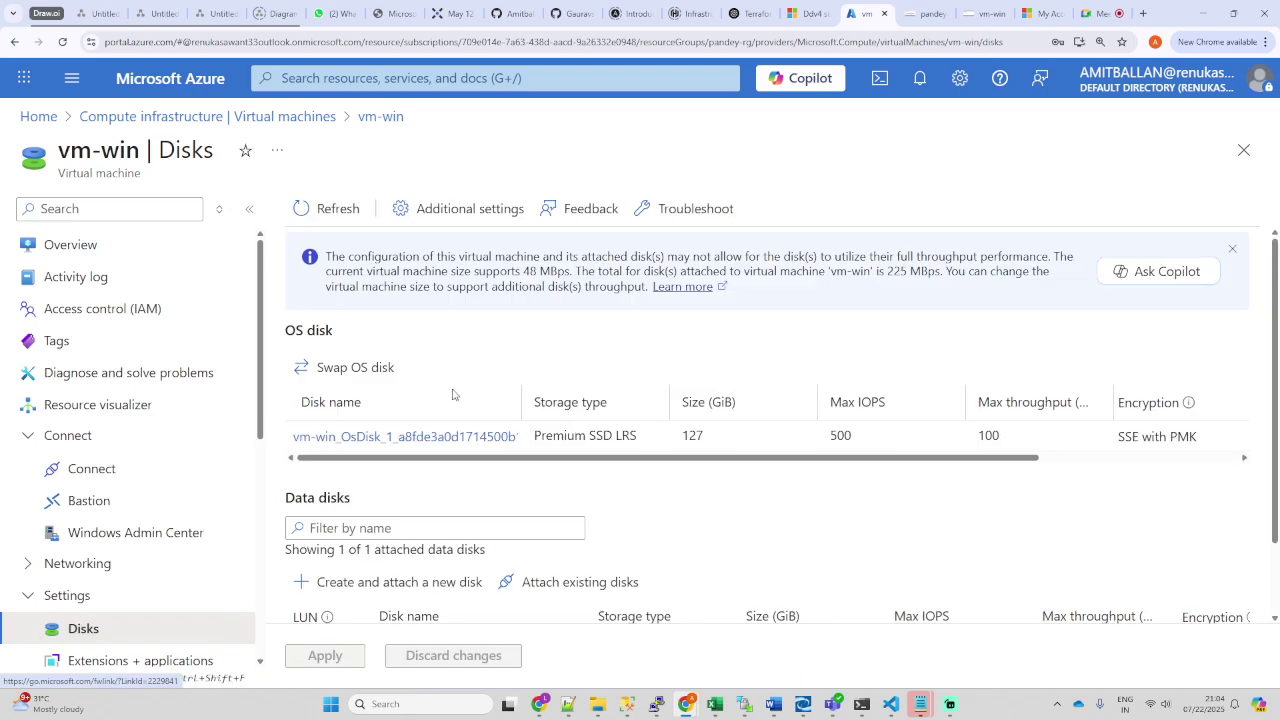
pyautogui.scroll(-2, 470, 400)
pyautogui.moveTo(447, 563); pyautogui.dragTo(372, 577)
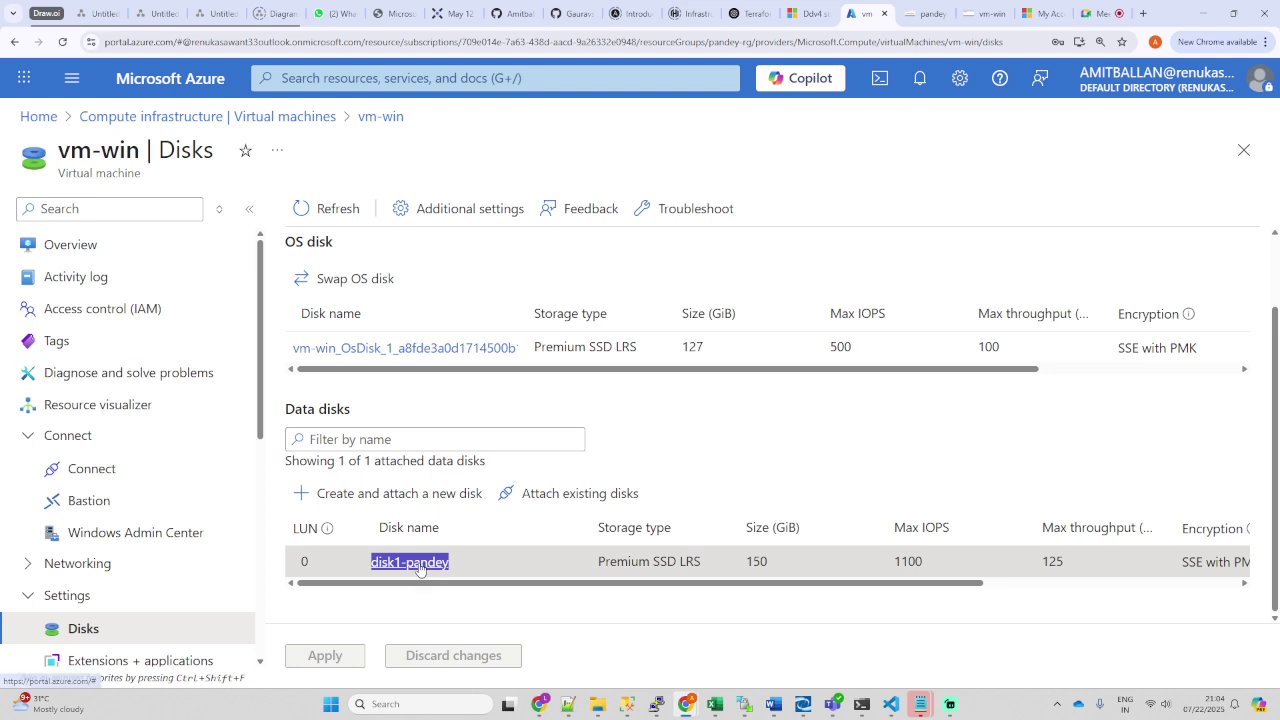
pyautogui.click(420, 566)
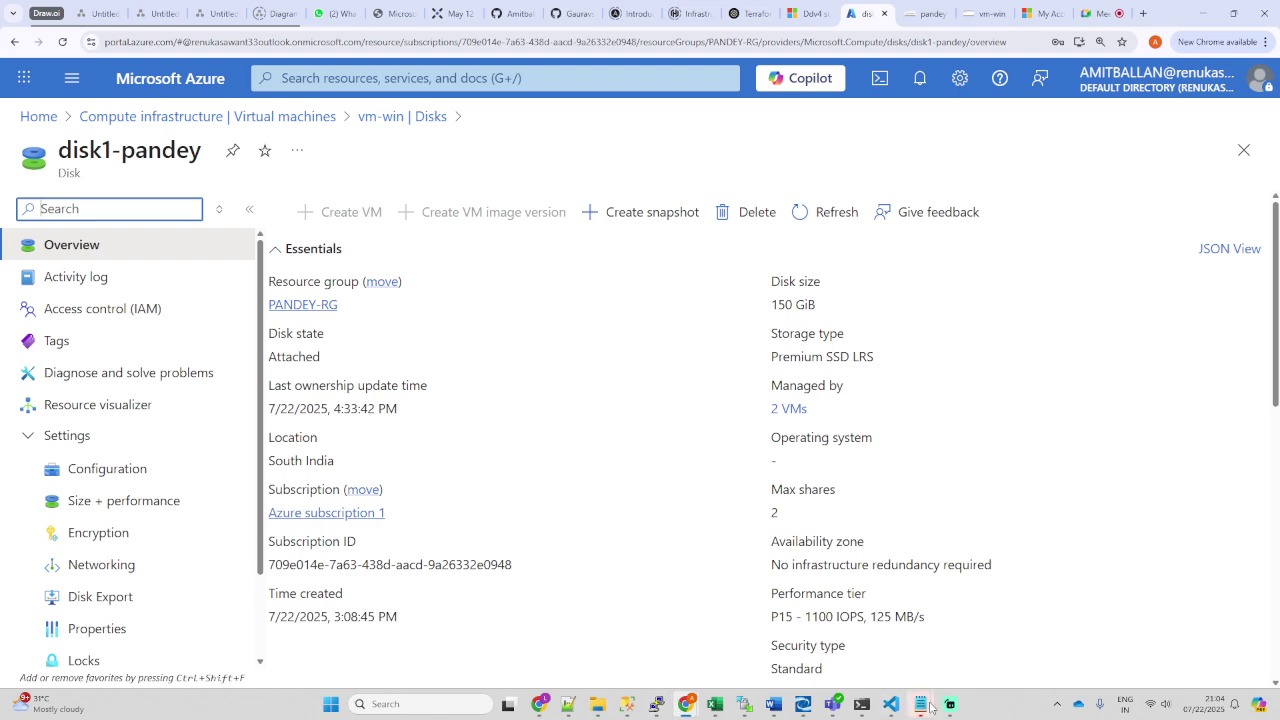
# Step: Switch to the vm-win remote session and show New Volume (F:) in a maximized File Explorer window
pyautogui.click(922, 13)
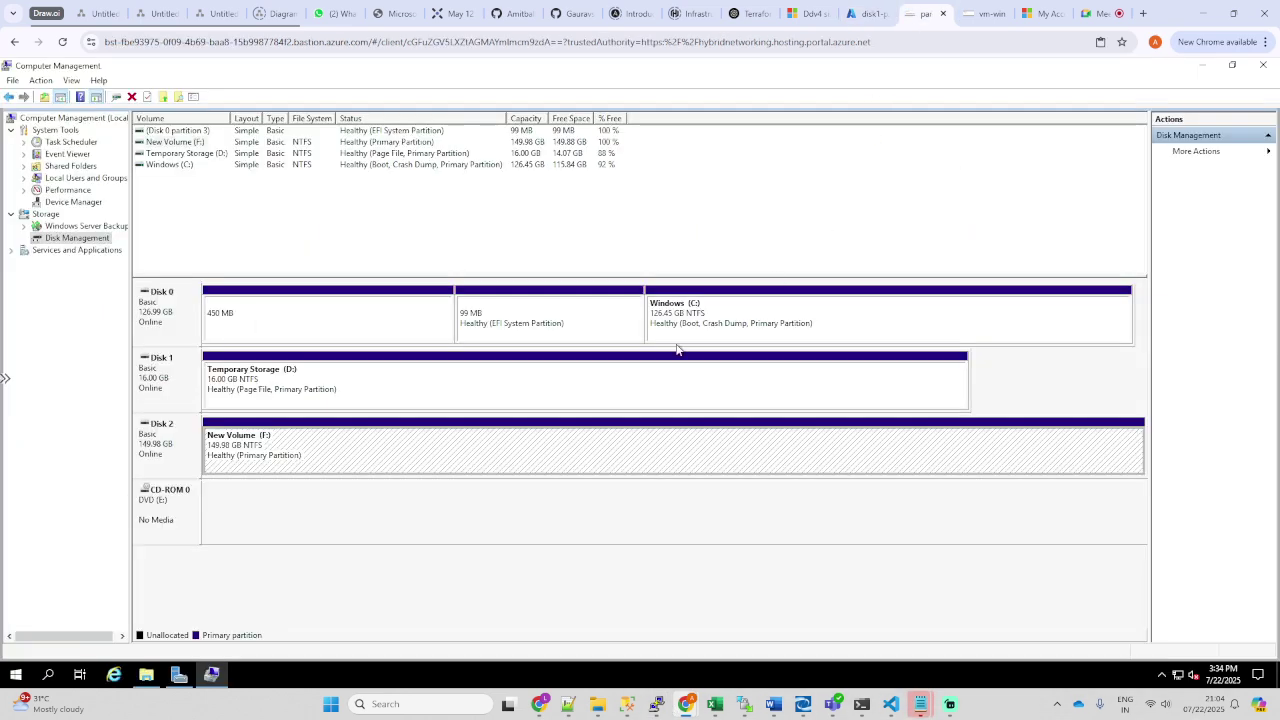
pyautogui.click(985, 13)
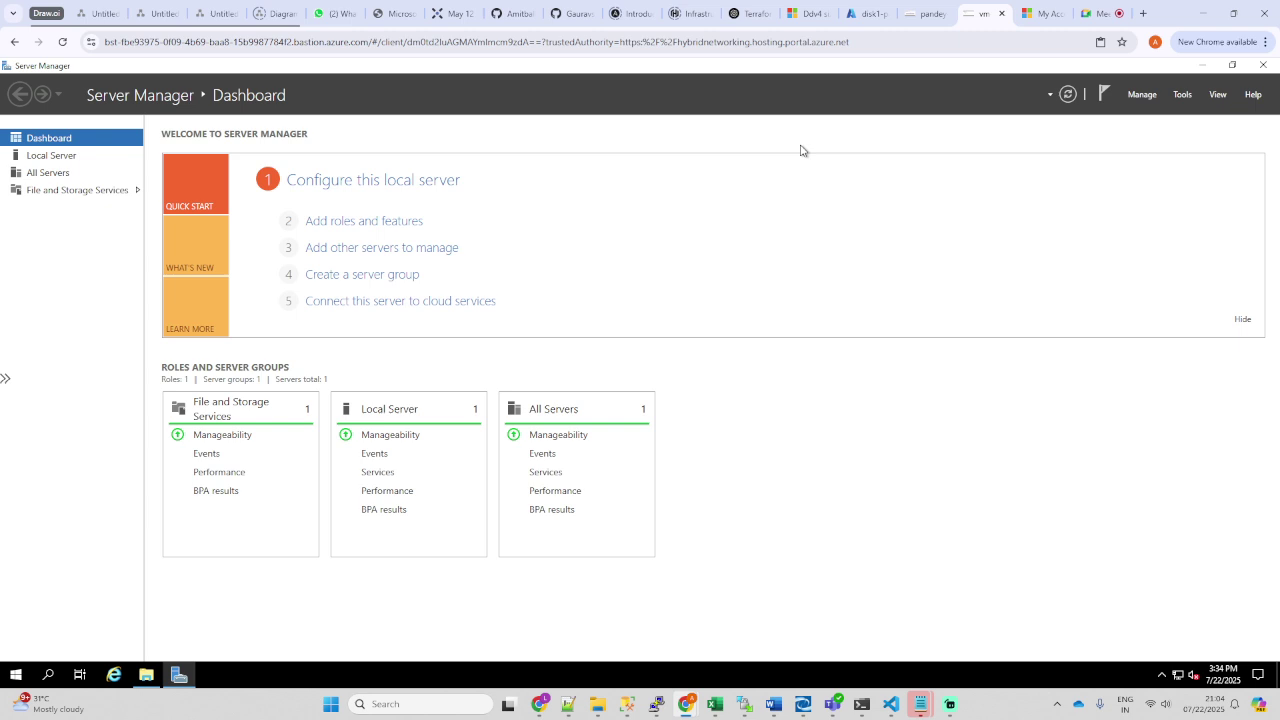
pyautogui.click(146, 675)
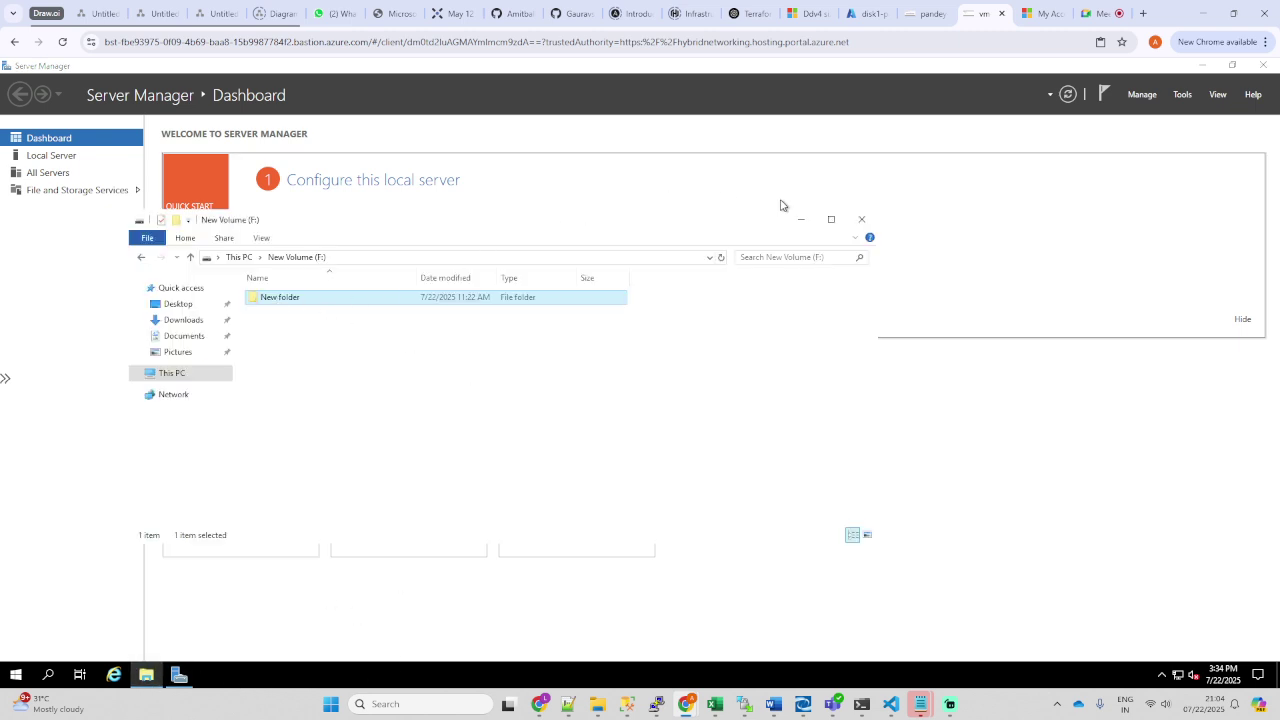
pyautogui.doubleClick(699, 215)
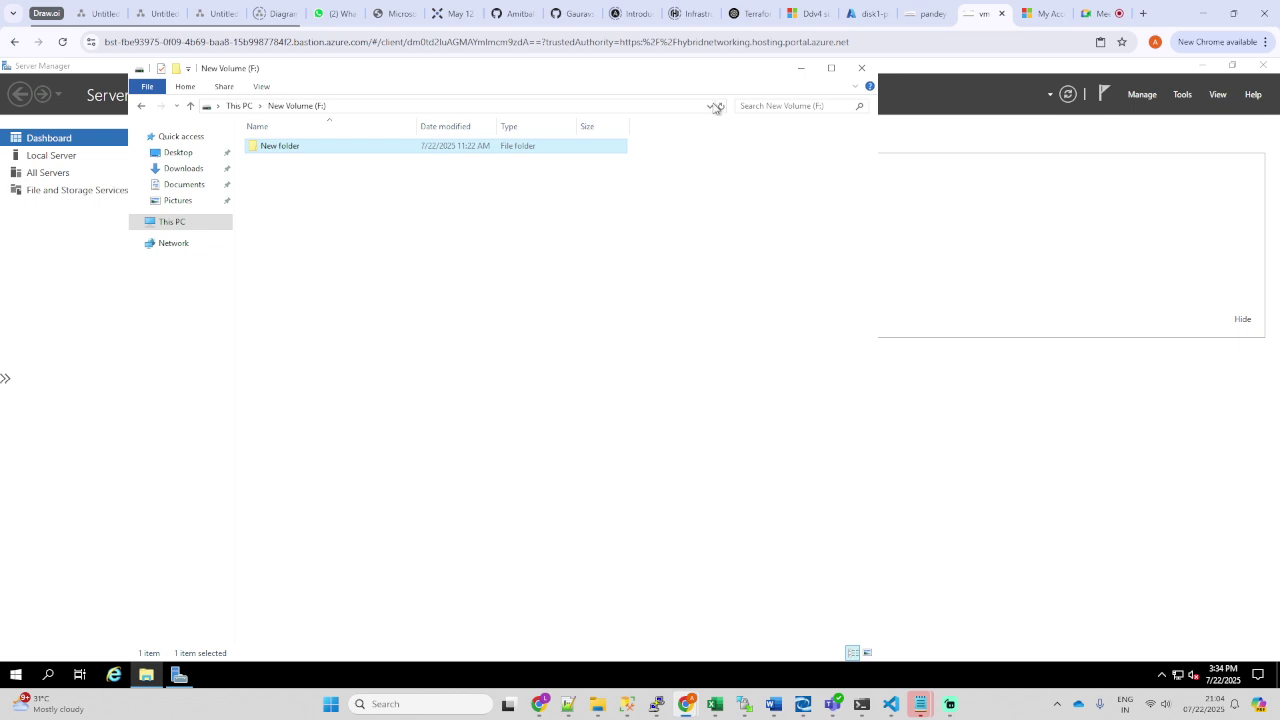
# Step: Create a new folder named data in the root of New Volume (F:)
pyautogui.rightClick(262, 228)
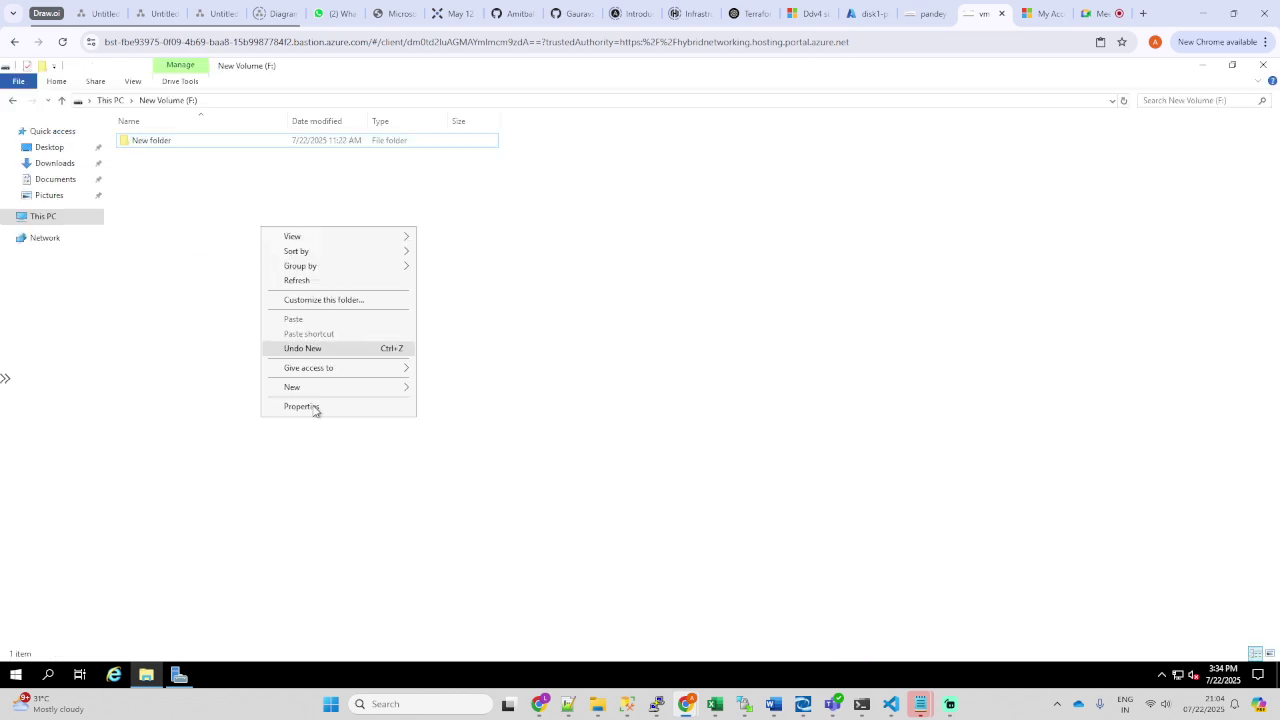
pyautogui.moveTo(313, 389)
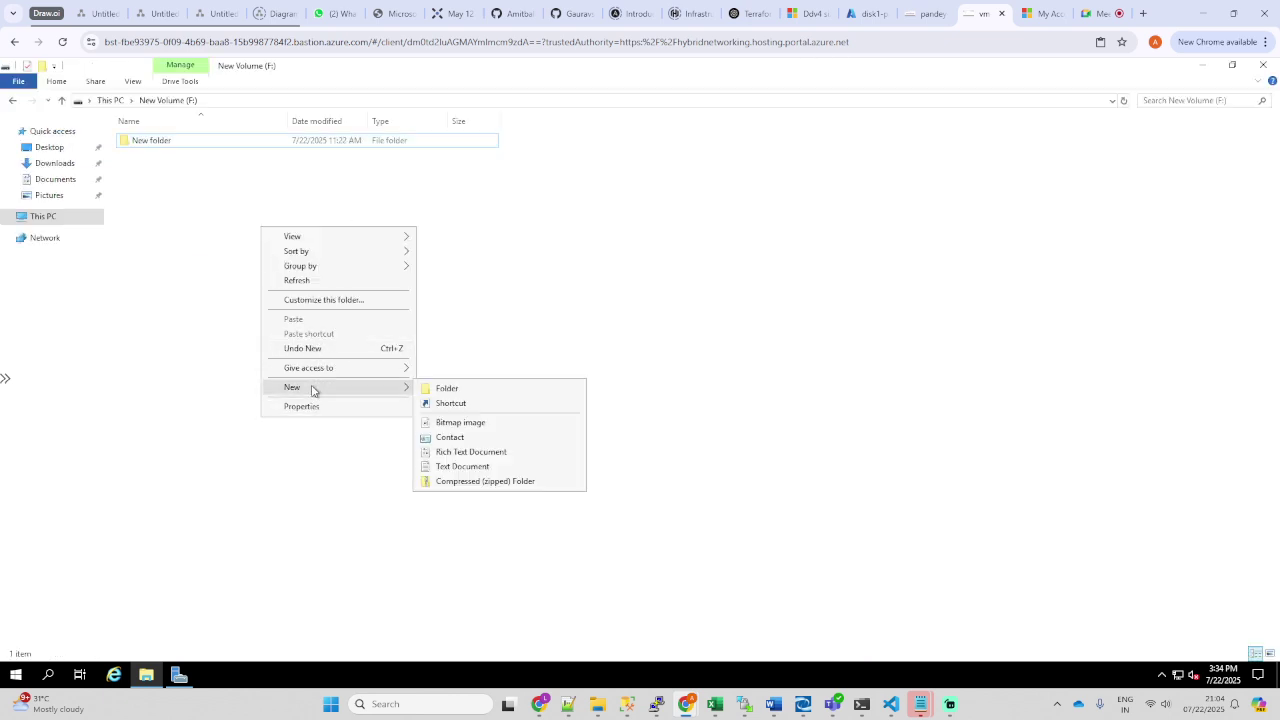
pyautogui.click(180, 274)
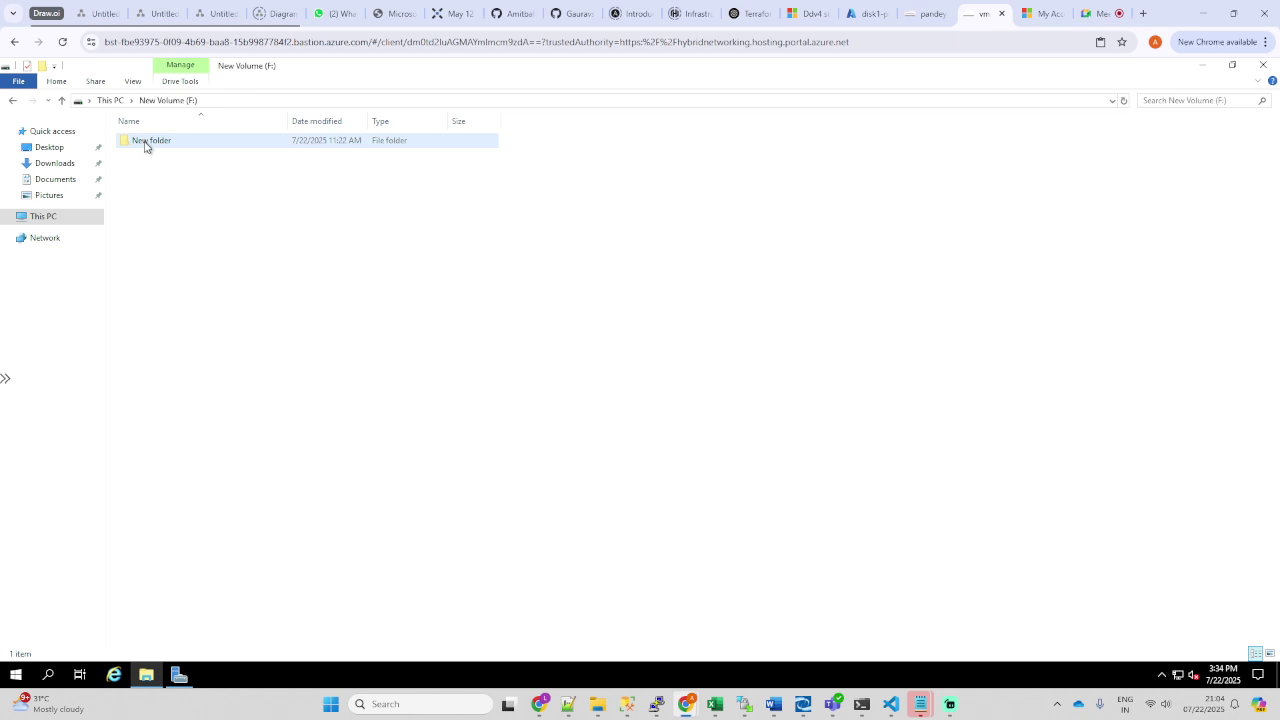
pyautogui.rightClick(153, 219)
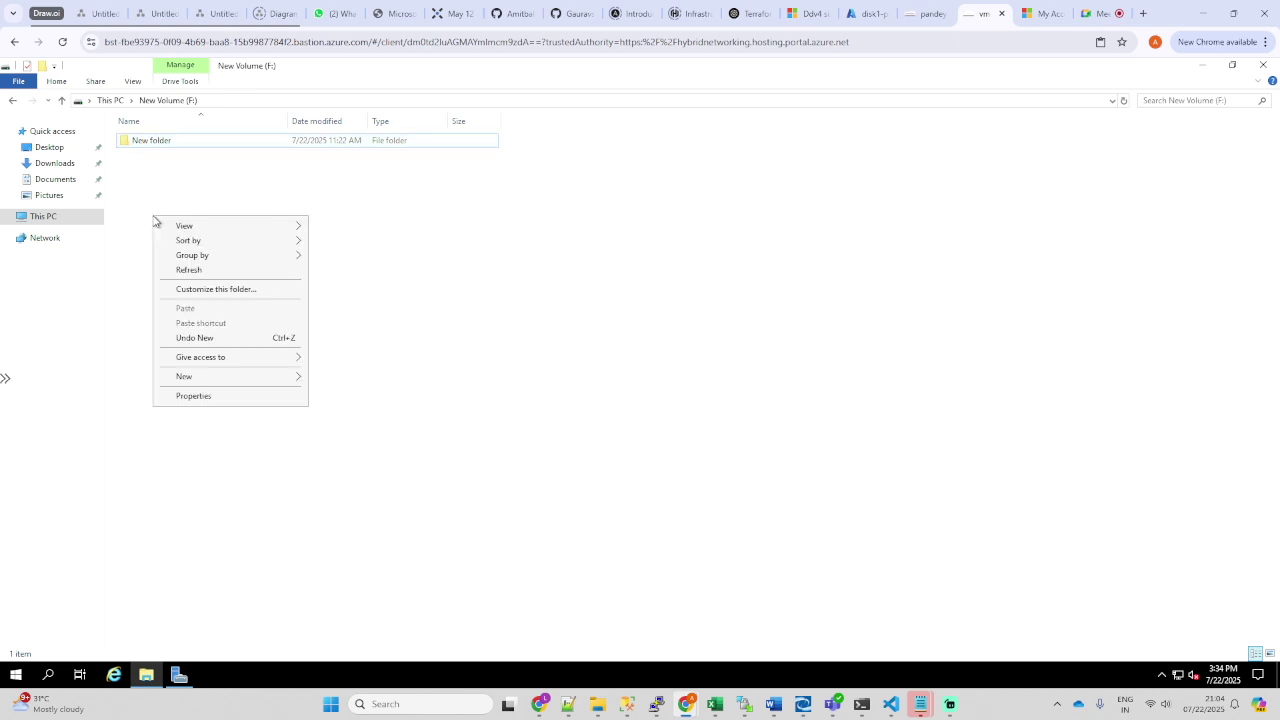
pyautogui.moveTo(233, 378)
pyautogui.click(340, 378)
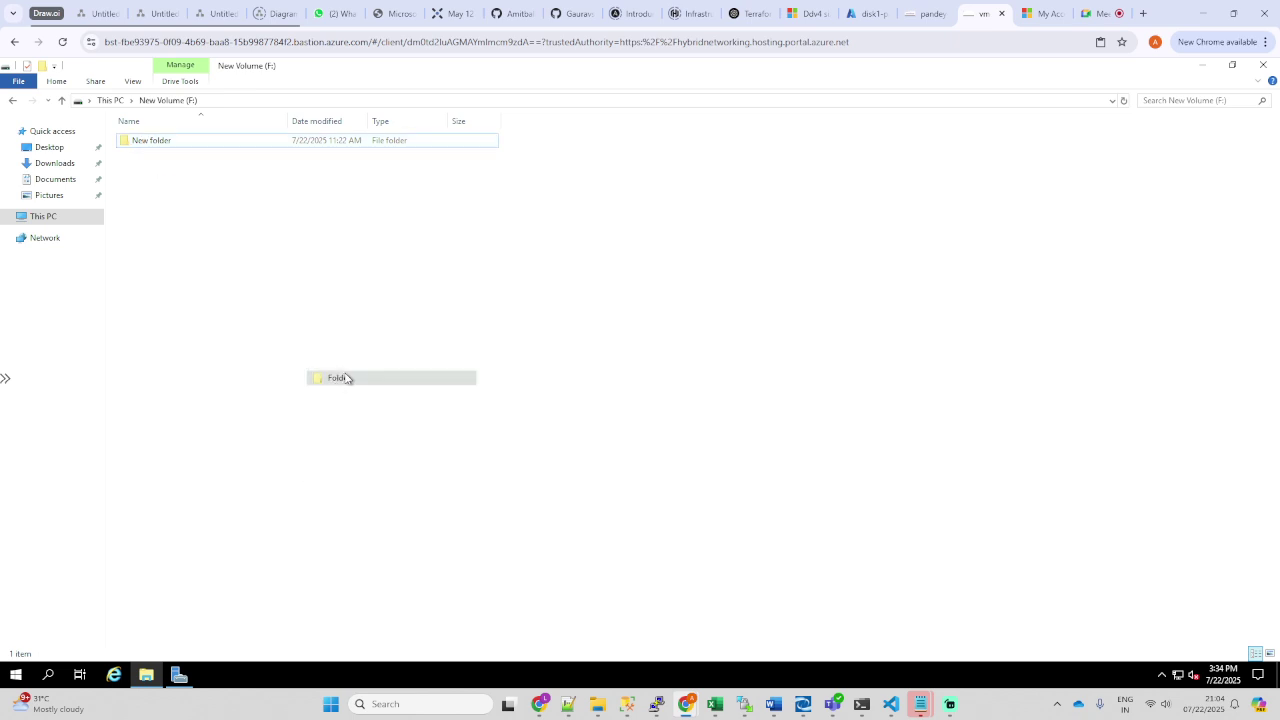
pyautogui.write('data')
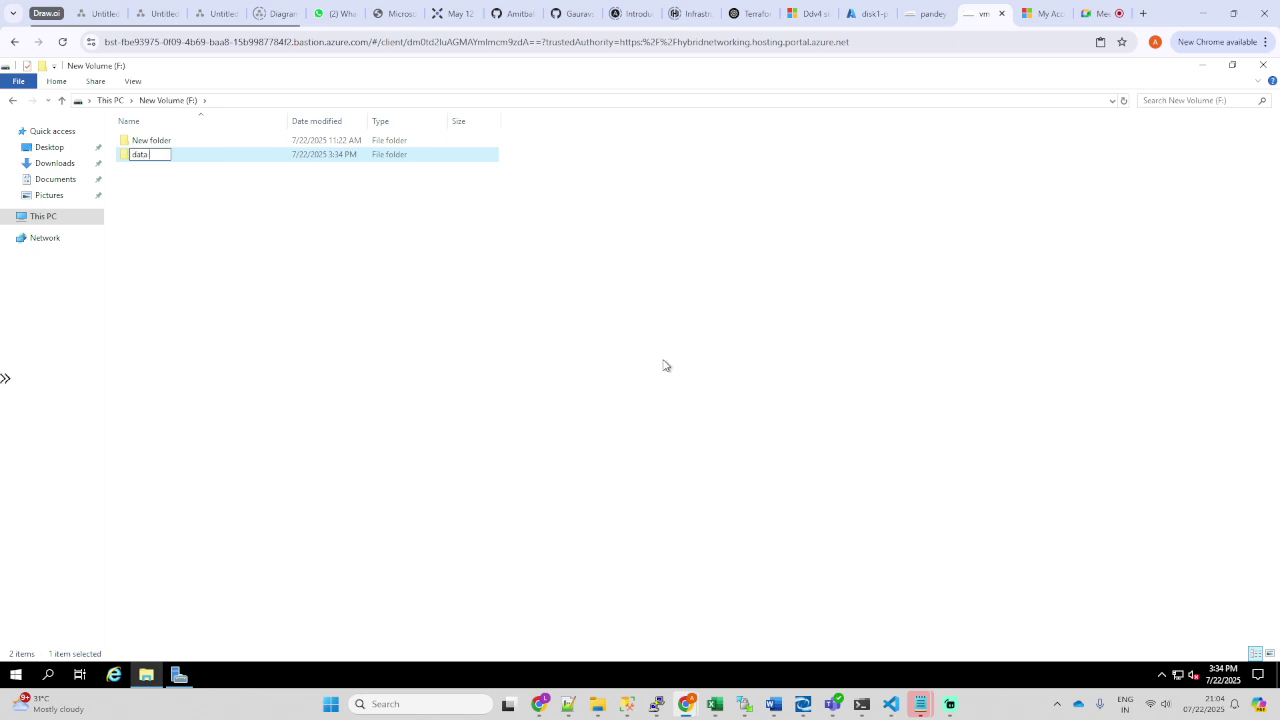
pyautogui.press('Return')
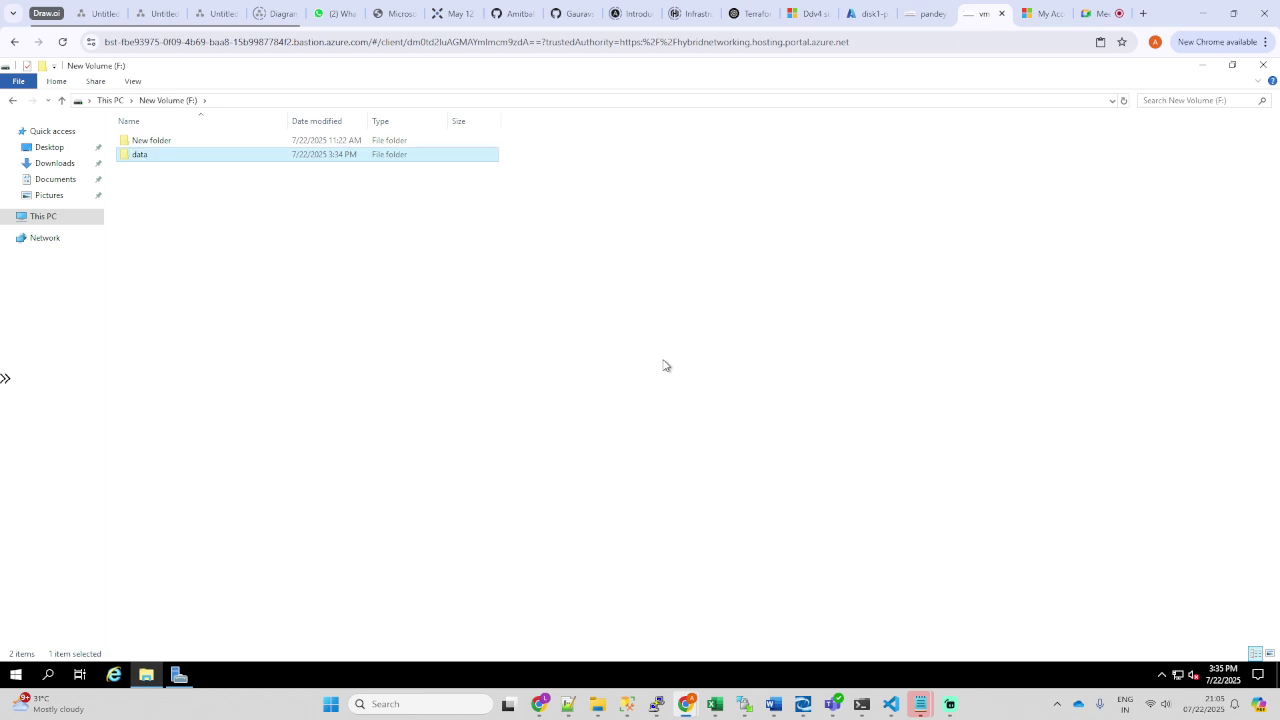
pyautogui.rightClick(197, 261)
pyautogui.moveTo(258, 430)
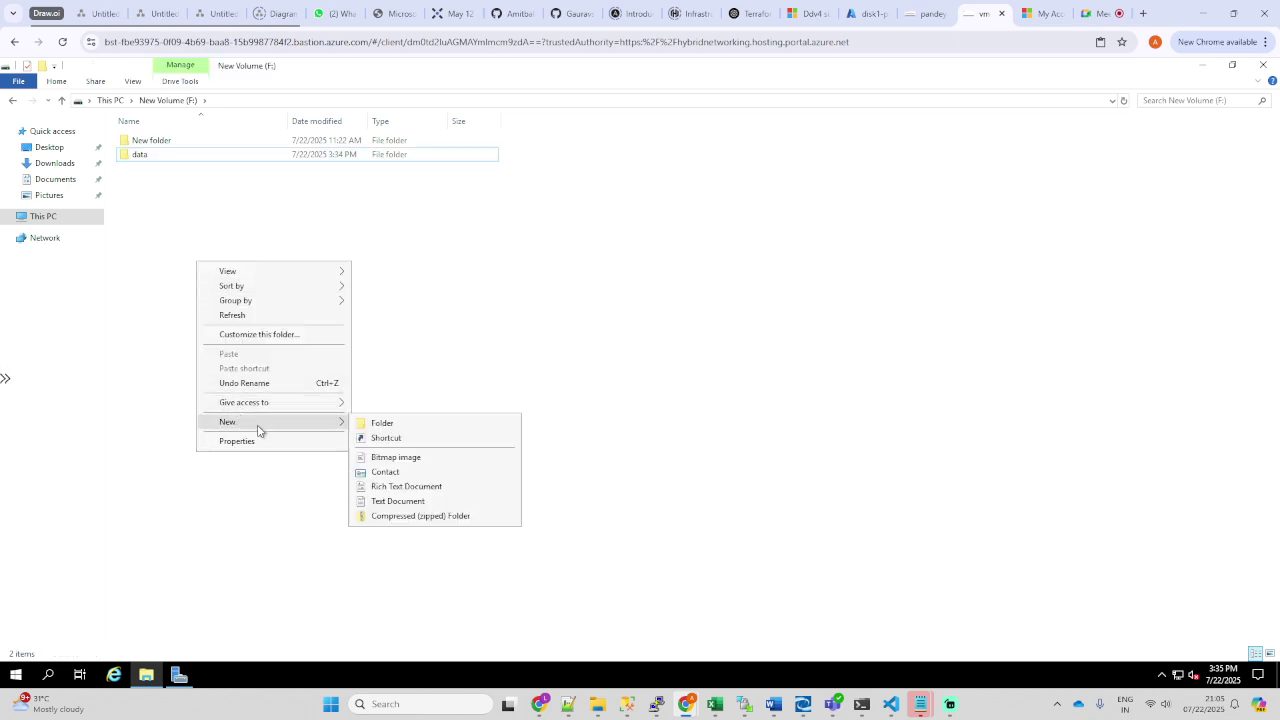
pyautogui.click(196, 527)
pyautogui.rightClick(204, 257)
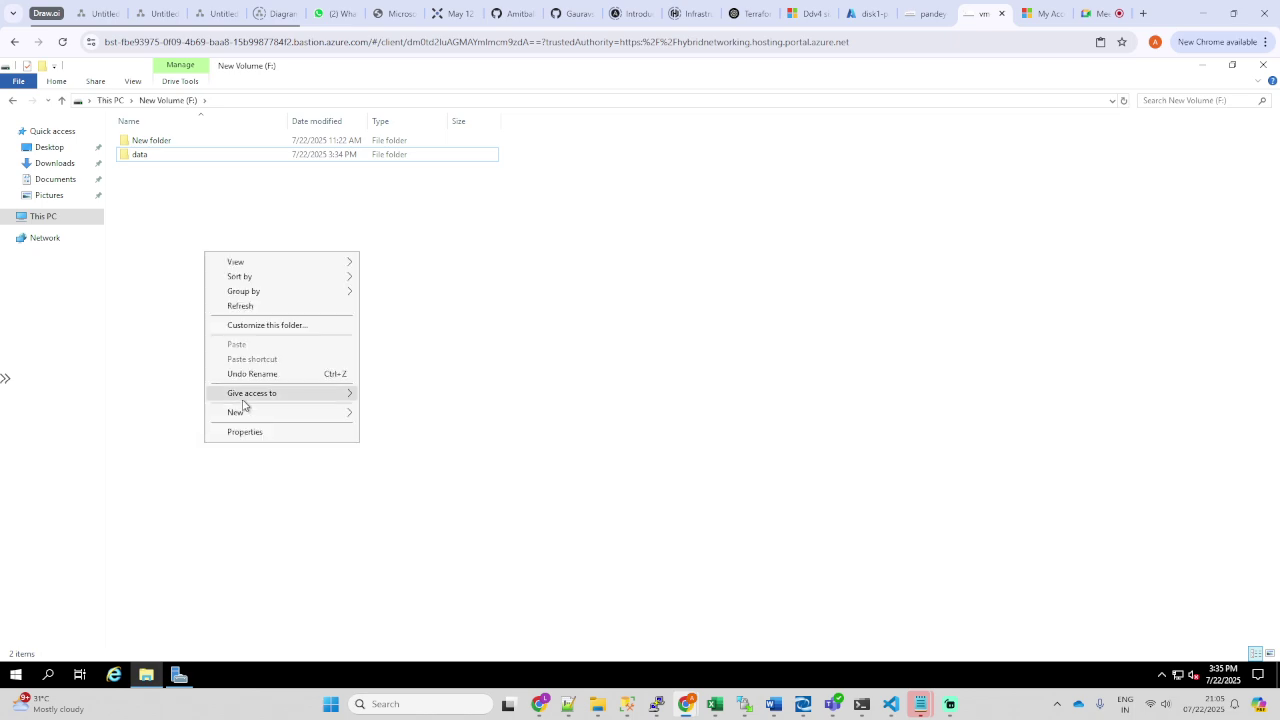
pyautogui.moveTo(352, 414)
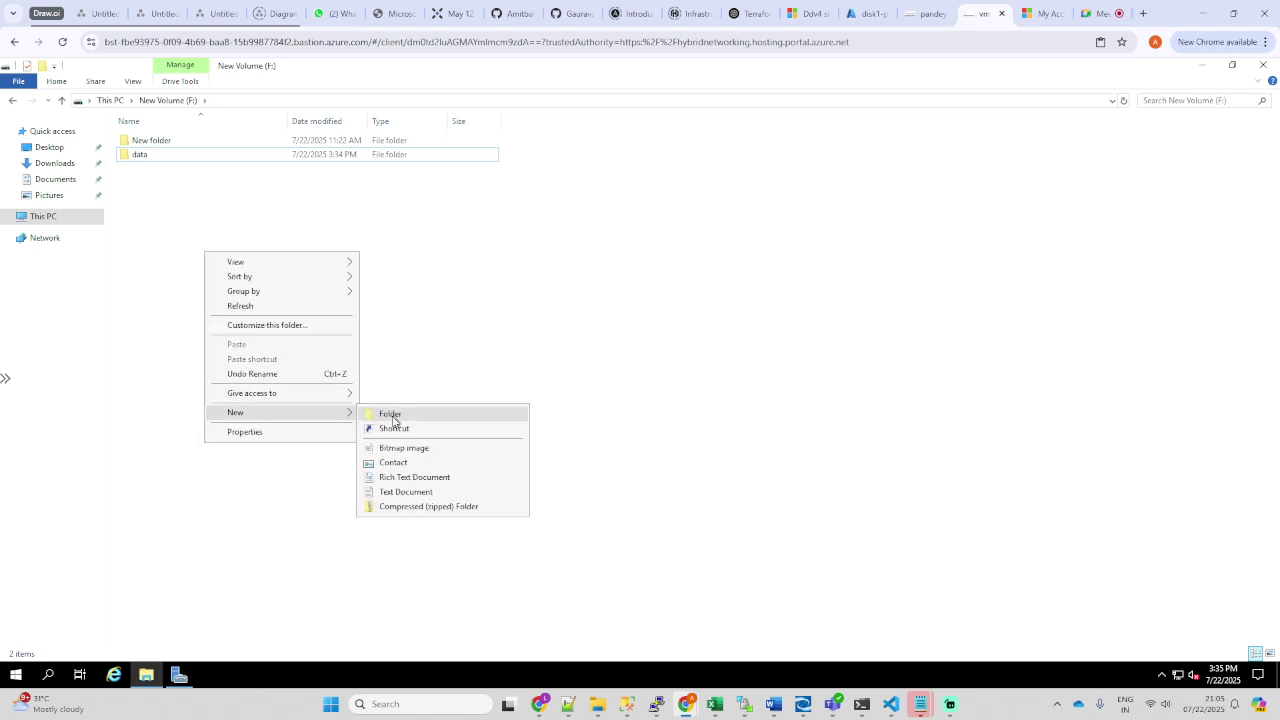
pyautogui.click(397, 465)
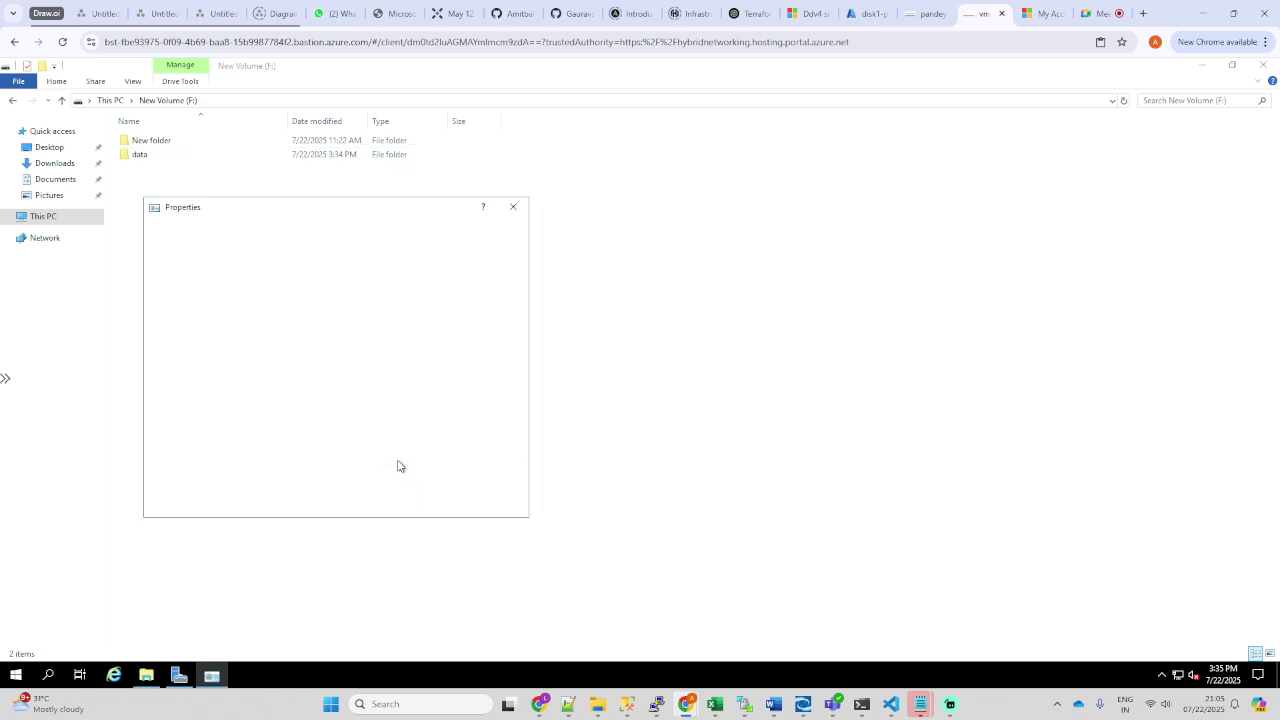
pyautogui.click(513, 207)
# Step: Create a text document named Test file in the root of New Volume (F:), containing "This is a test file for AI .", and close it
pyautogui.rightClick(254, 221)
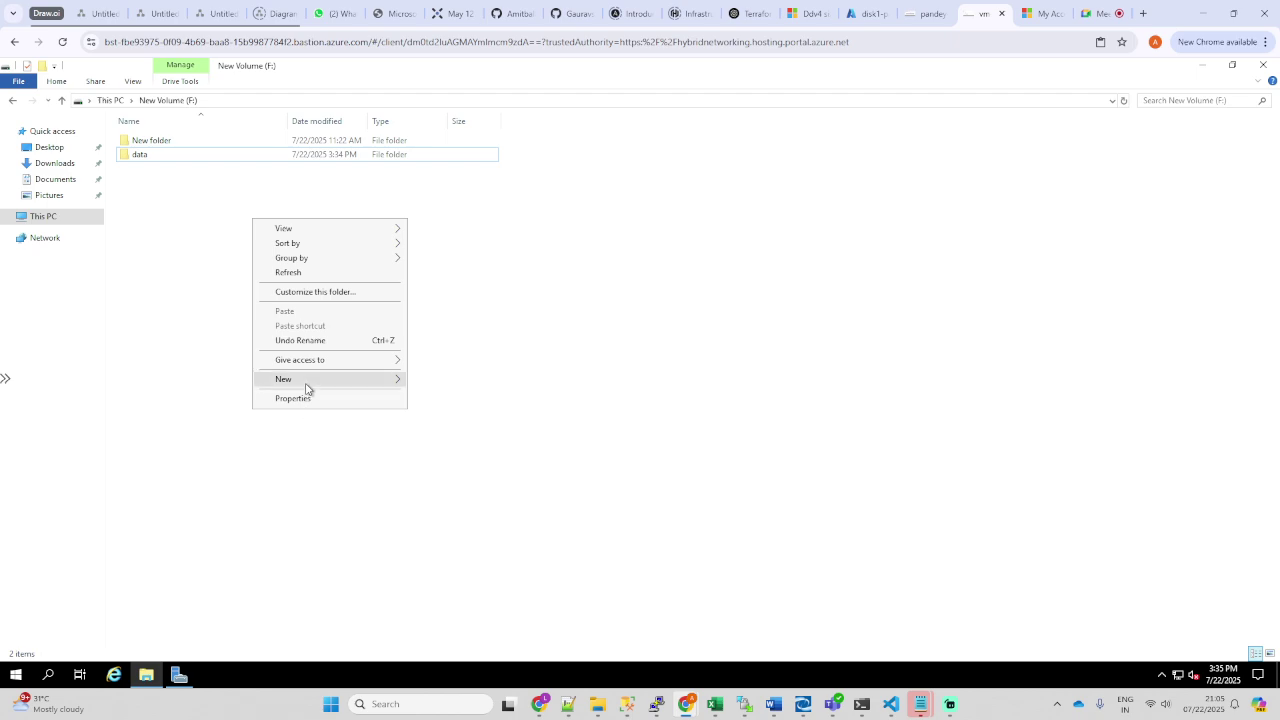
pyautogui.moveTo(307, 389)
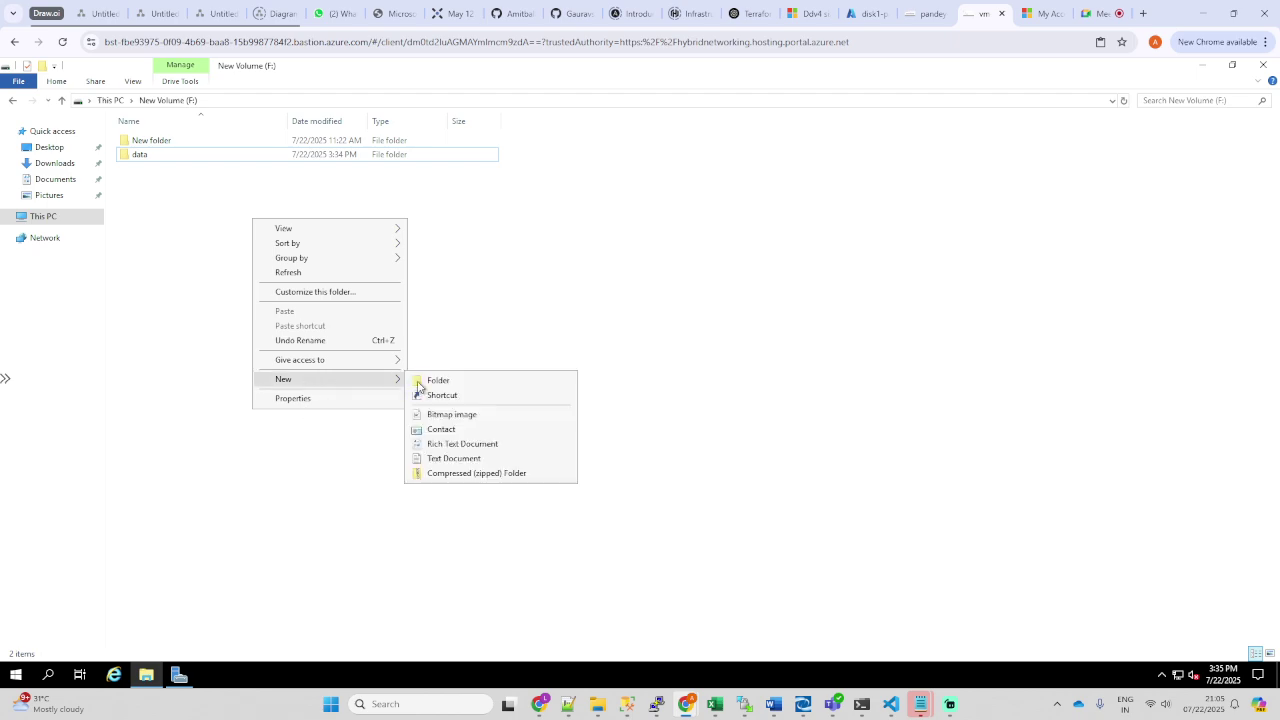
pyautogui.click(450, 460)
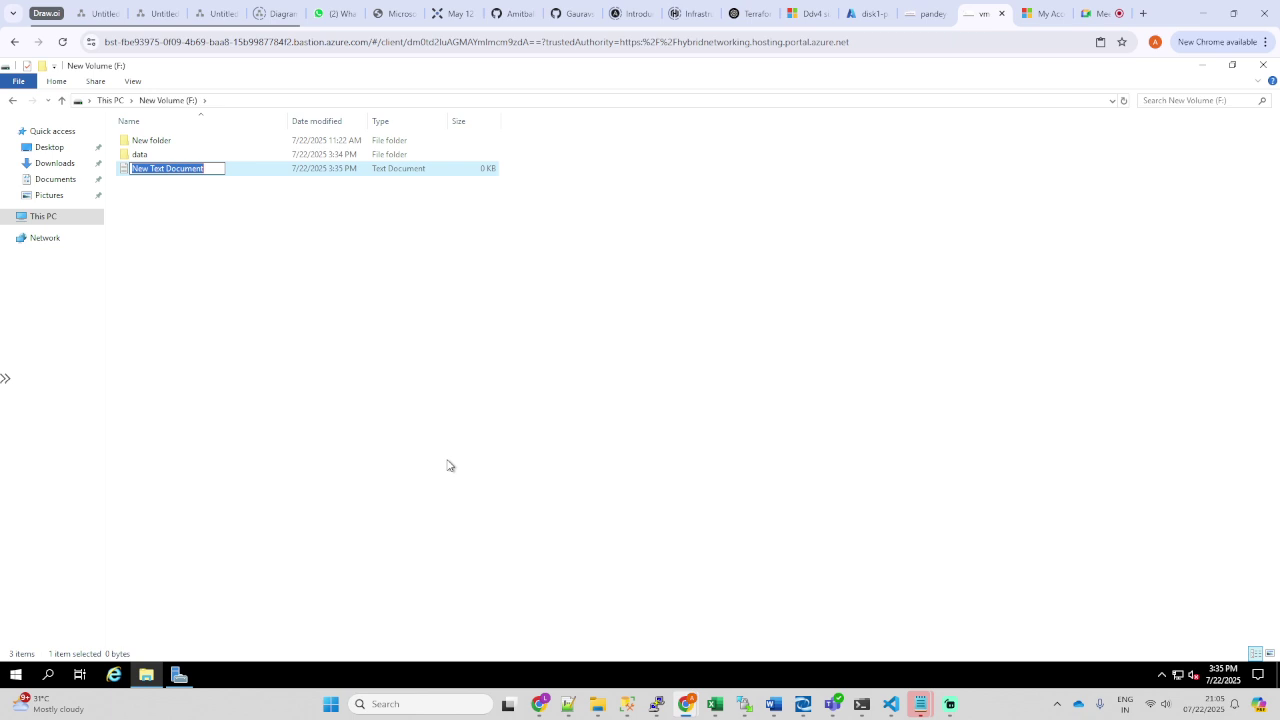
pyautogui.write('Test file')
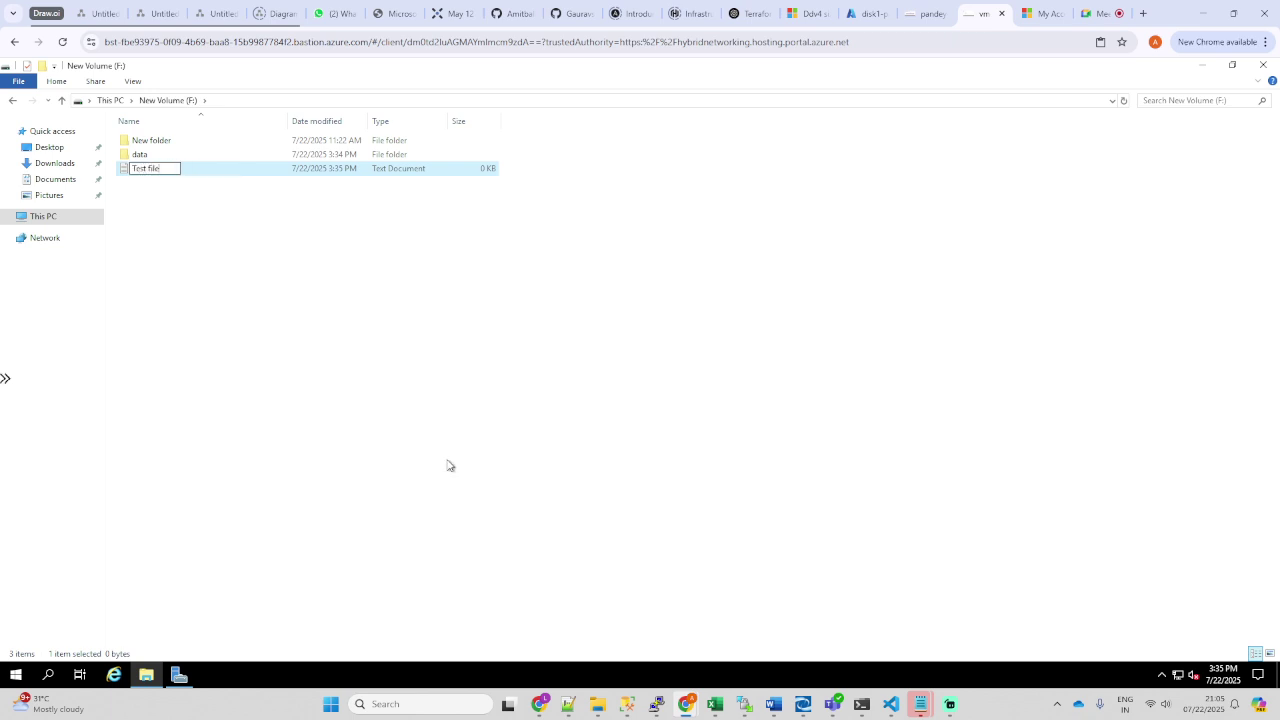
pyautogui.press('Return')
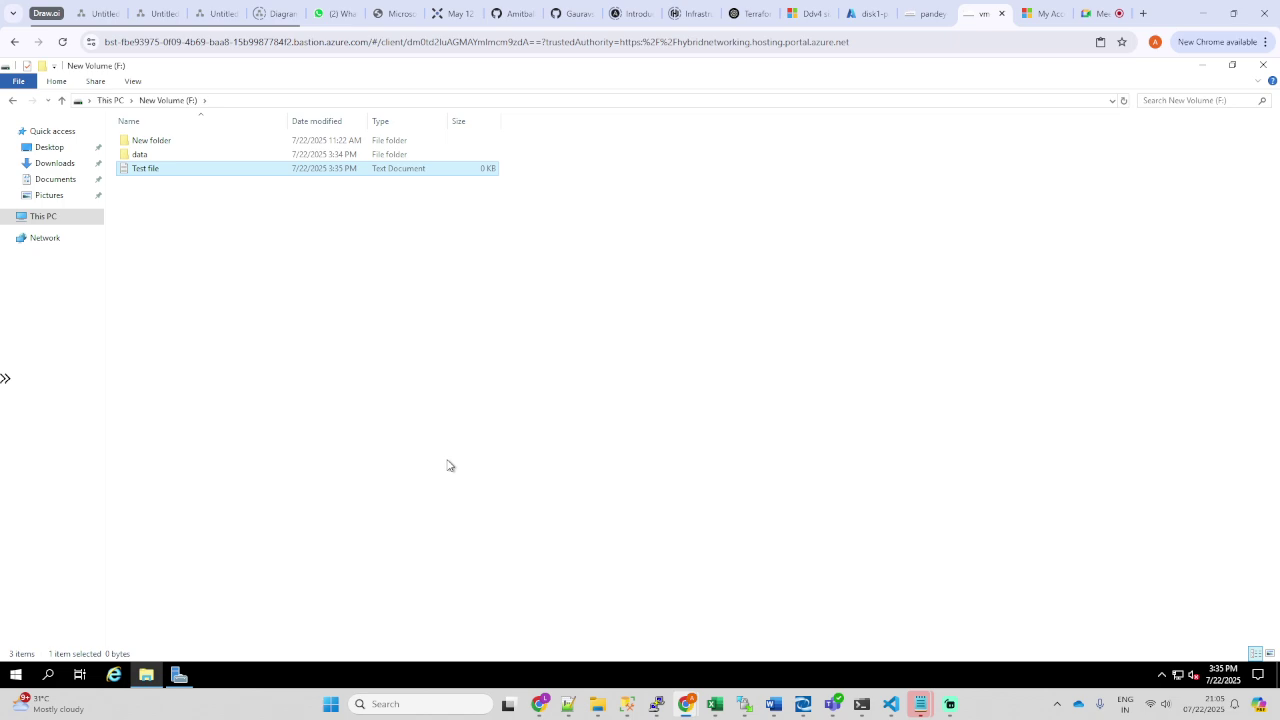
pyautogui.press('Return')
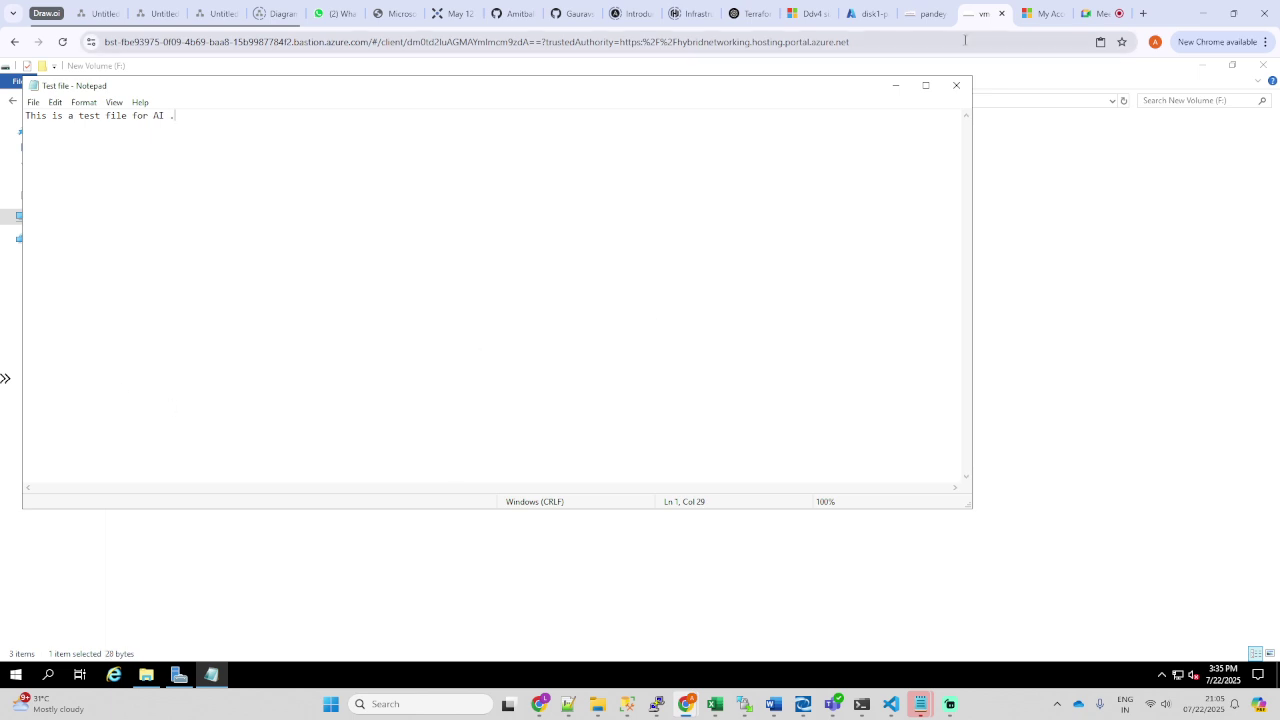
pyautogui.click(956, 85)
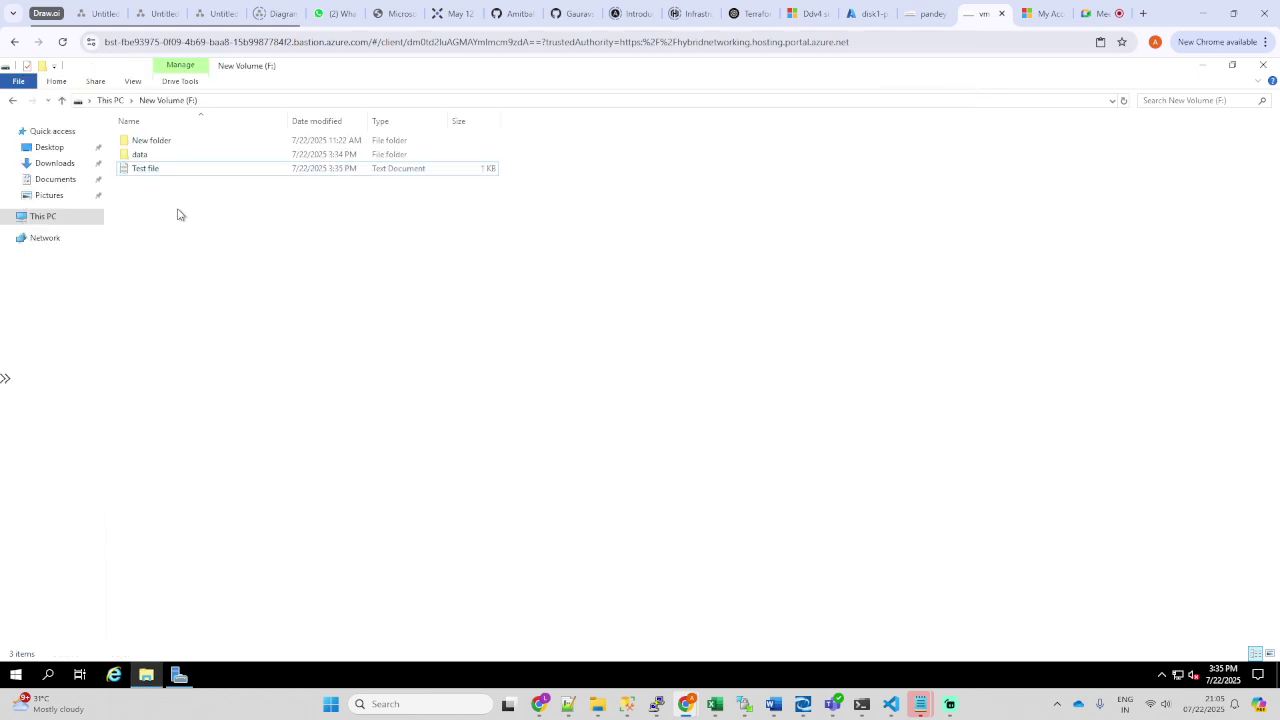
# Step: Create a rich text document named Word inside the data folder
pyautogui.click(143, 155)
pyautogui.doubleClick(143, 155)
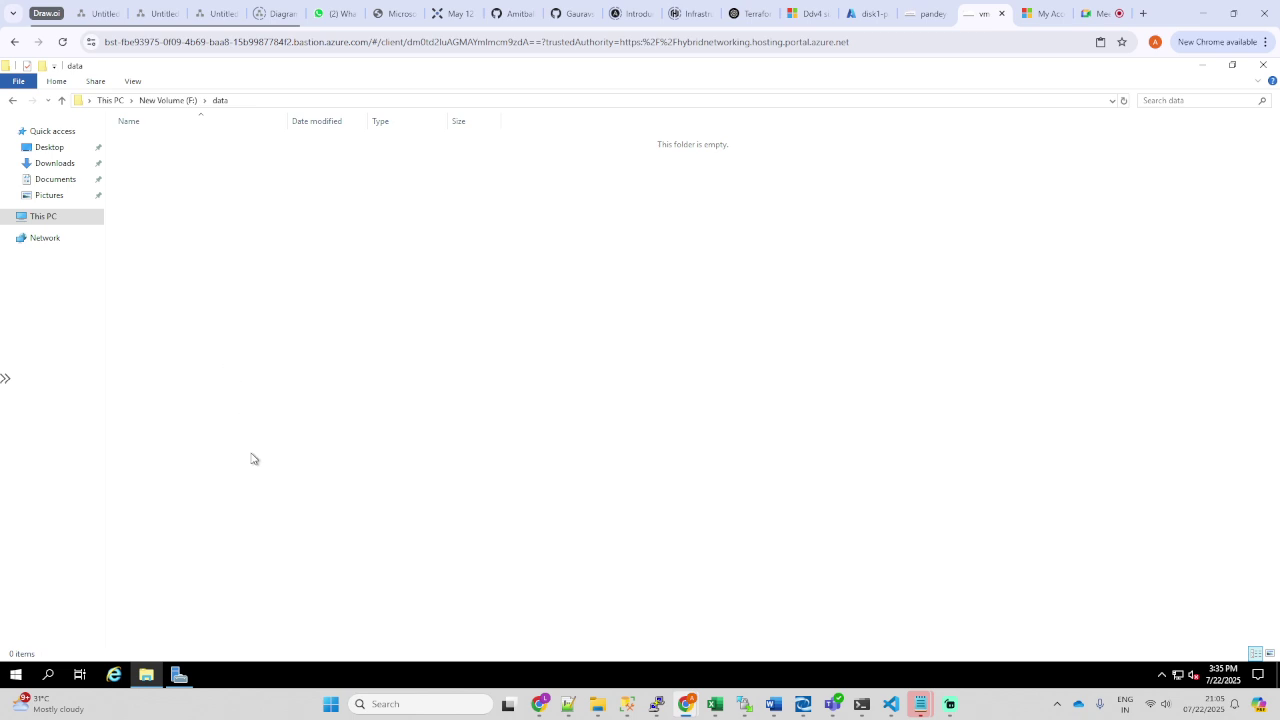
pyautogui.rightClick(212, 312)
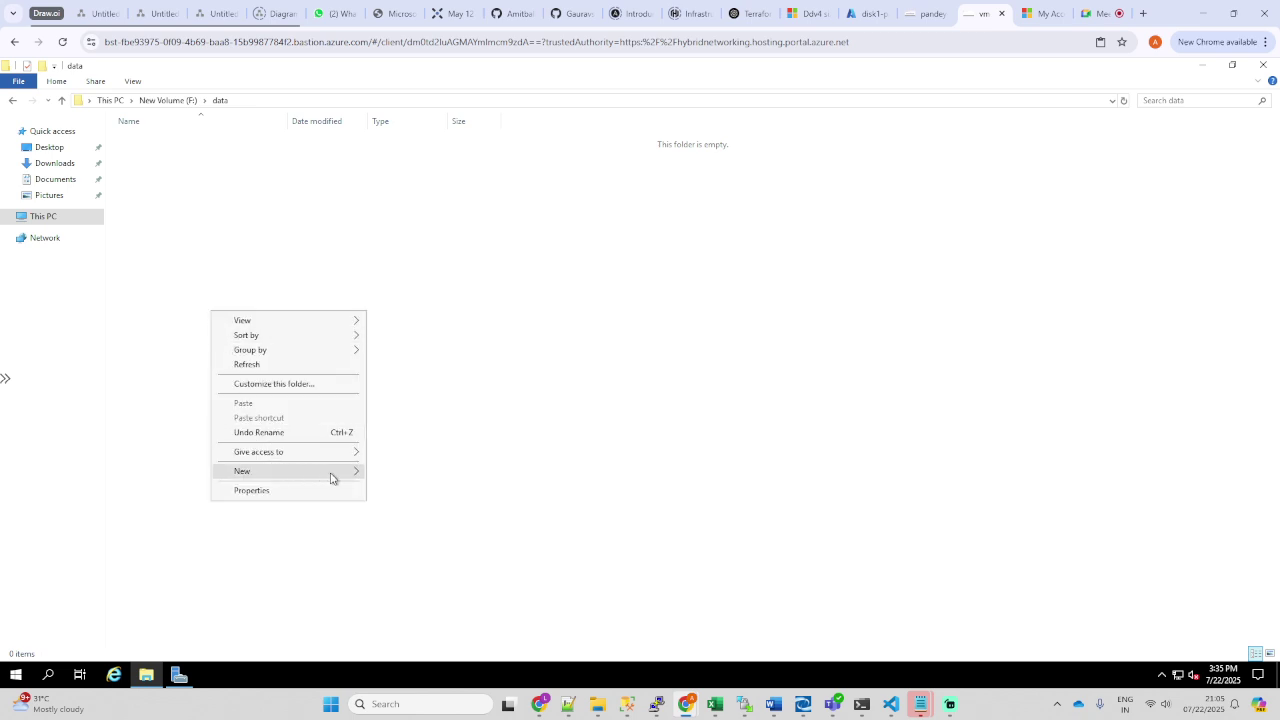
pyautogui.moveTo(333, 476)
pyautogui.click(425, 536)
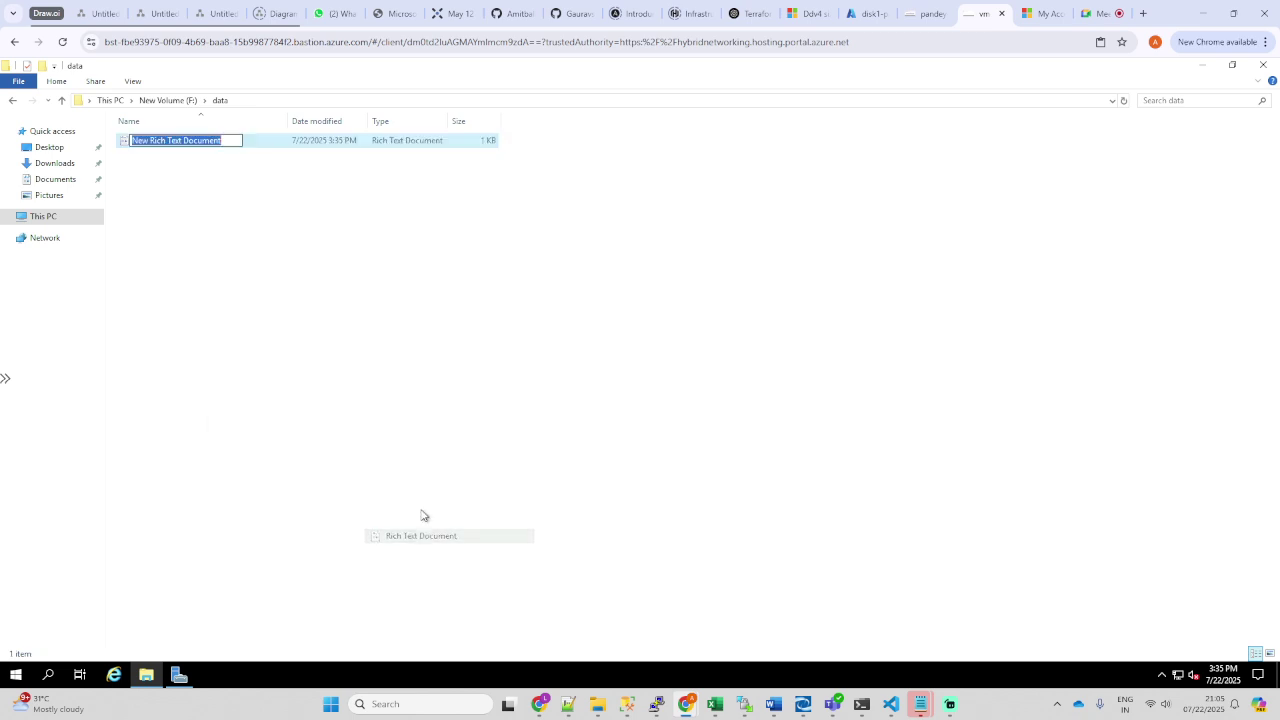
pyautogui.write('Word')
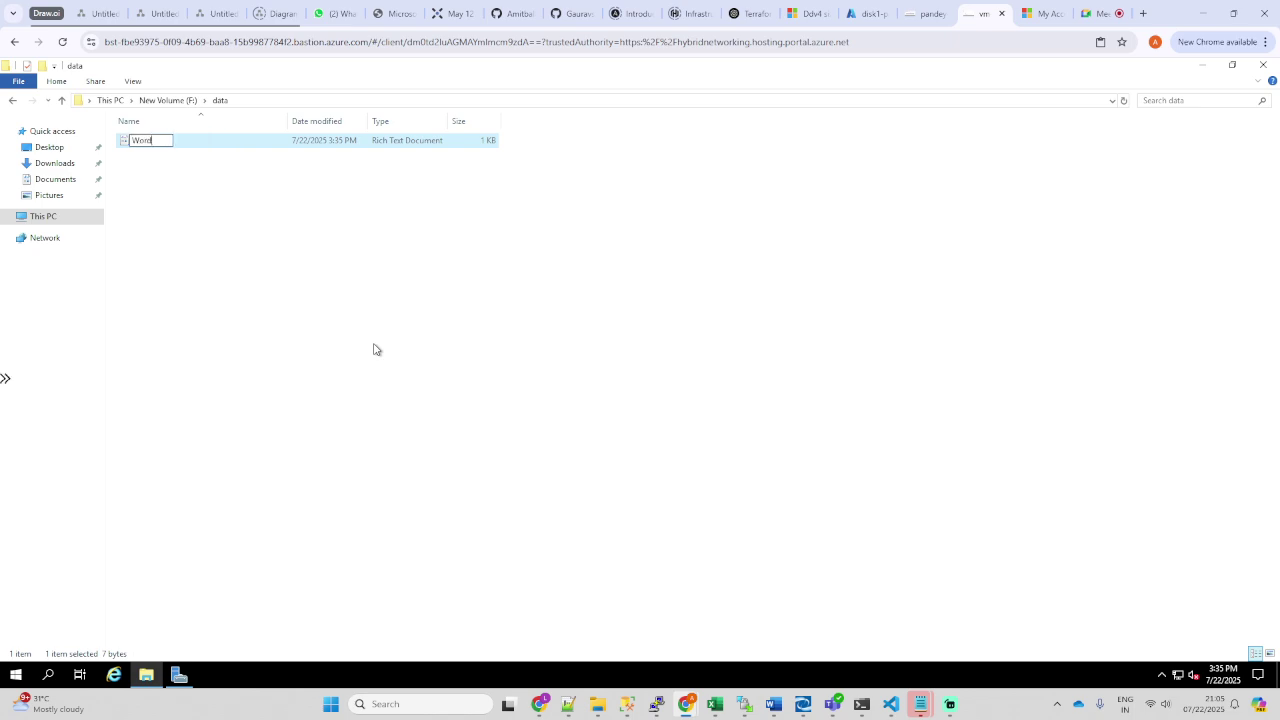
pyautogui.press('Return')
# Step: Write "hello guys" in the Word document, save and close it, and return to the root of New Volume (F:)
pyautogui.press('Return')
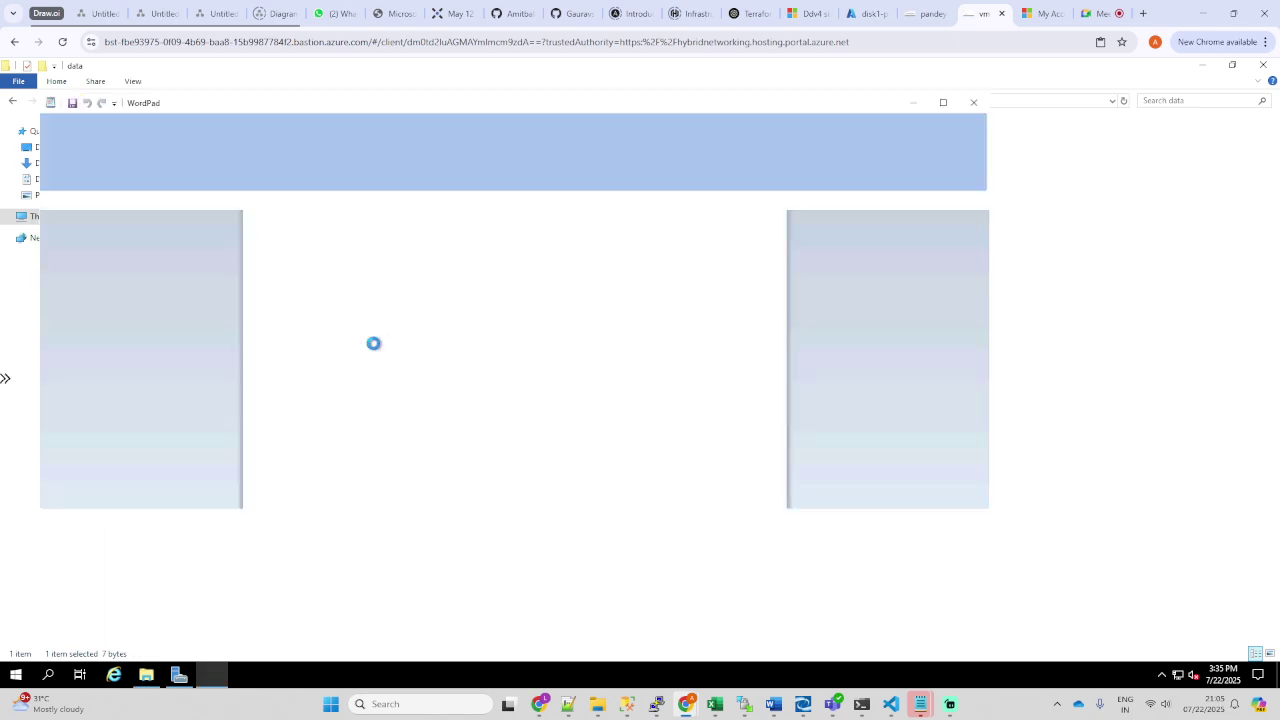
pyautogui.write('hello guys')
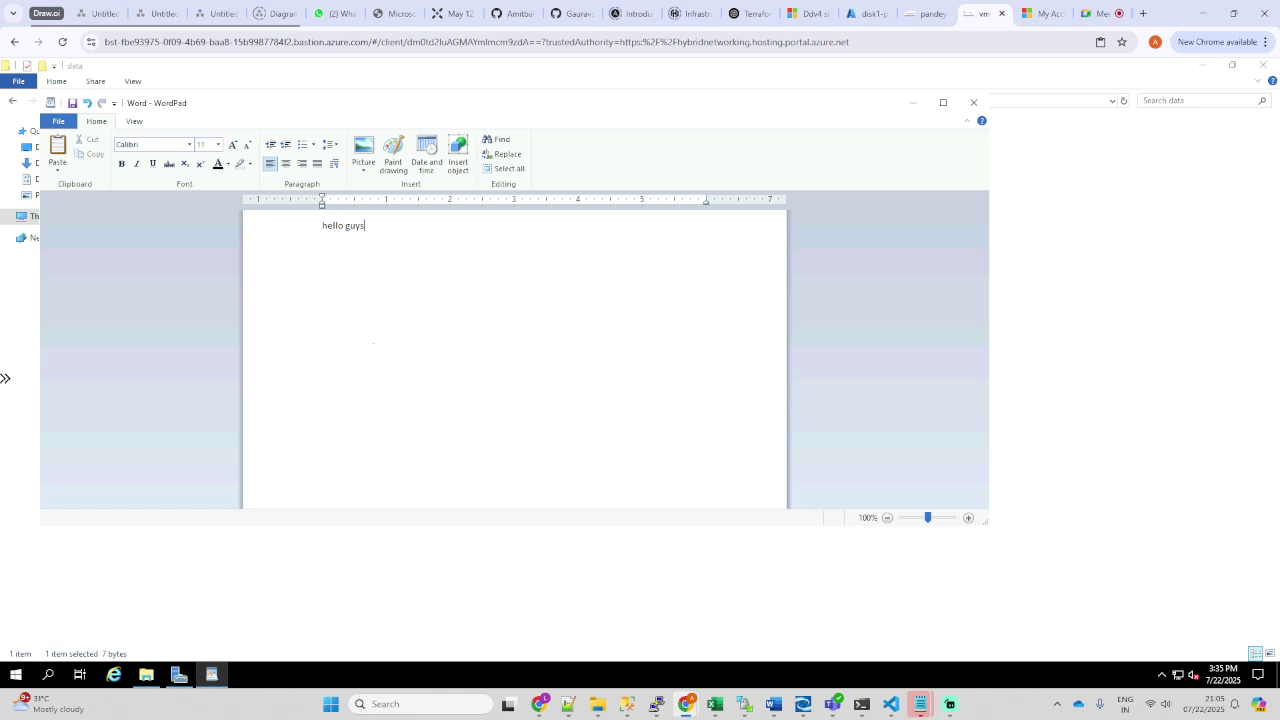
pyautogui.hotkey('ctrl', 's')
pyautogui.click(972, 103)
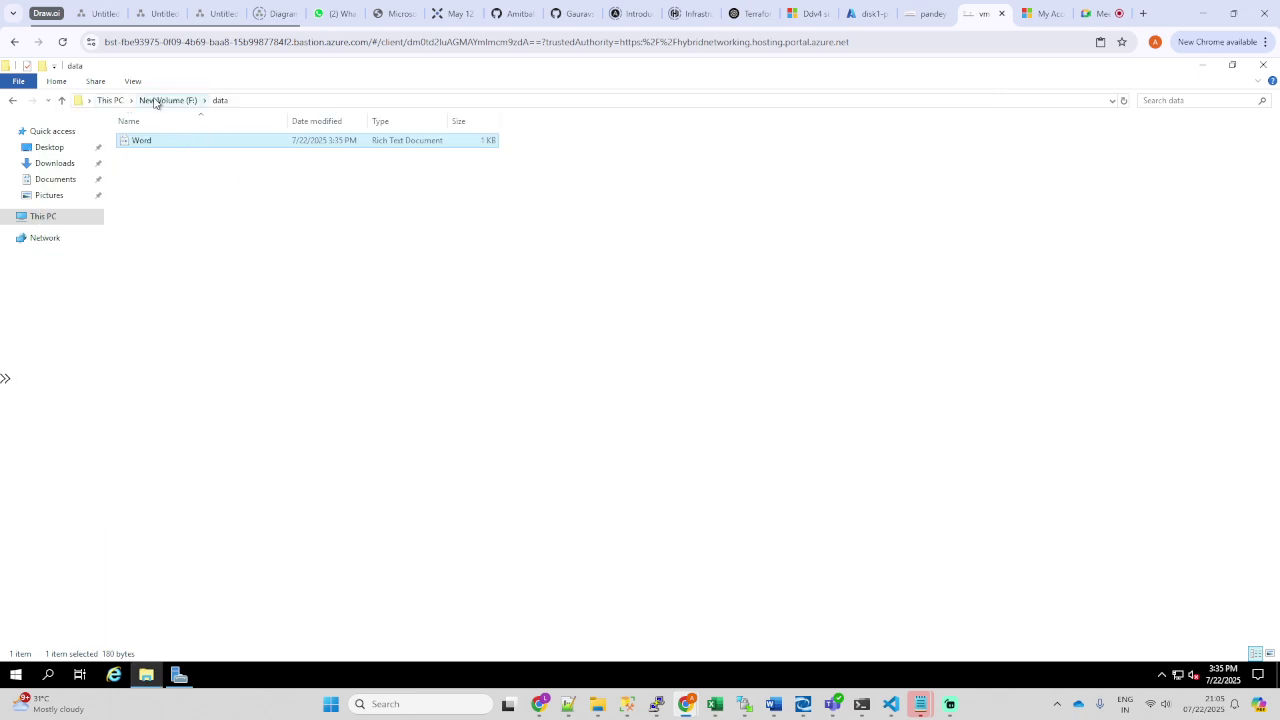
pyautogui.click(155, 101)
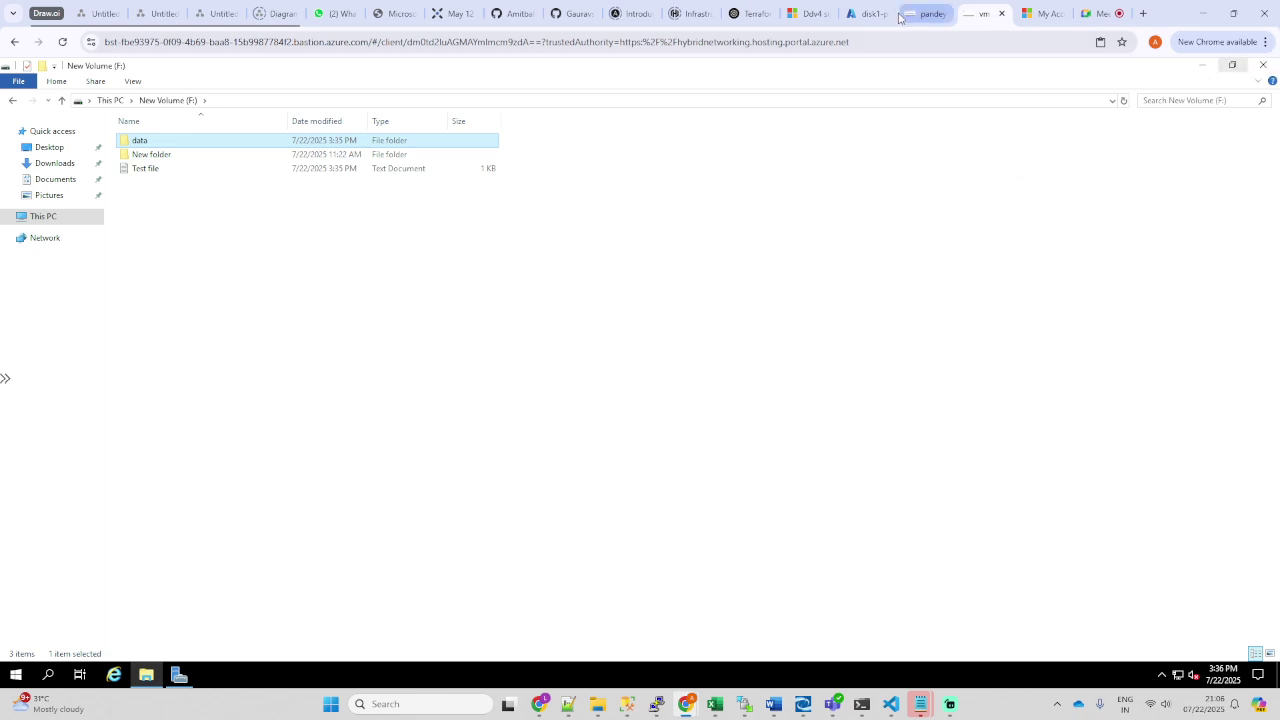
# Step: Switch to the Azure portal page of disk1-pandey and start creating a snapshot of this disk
pyautogui.click(862, 14)
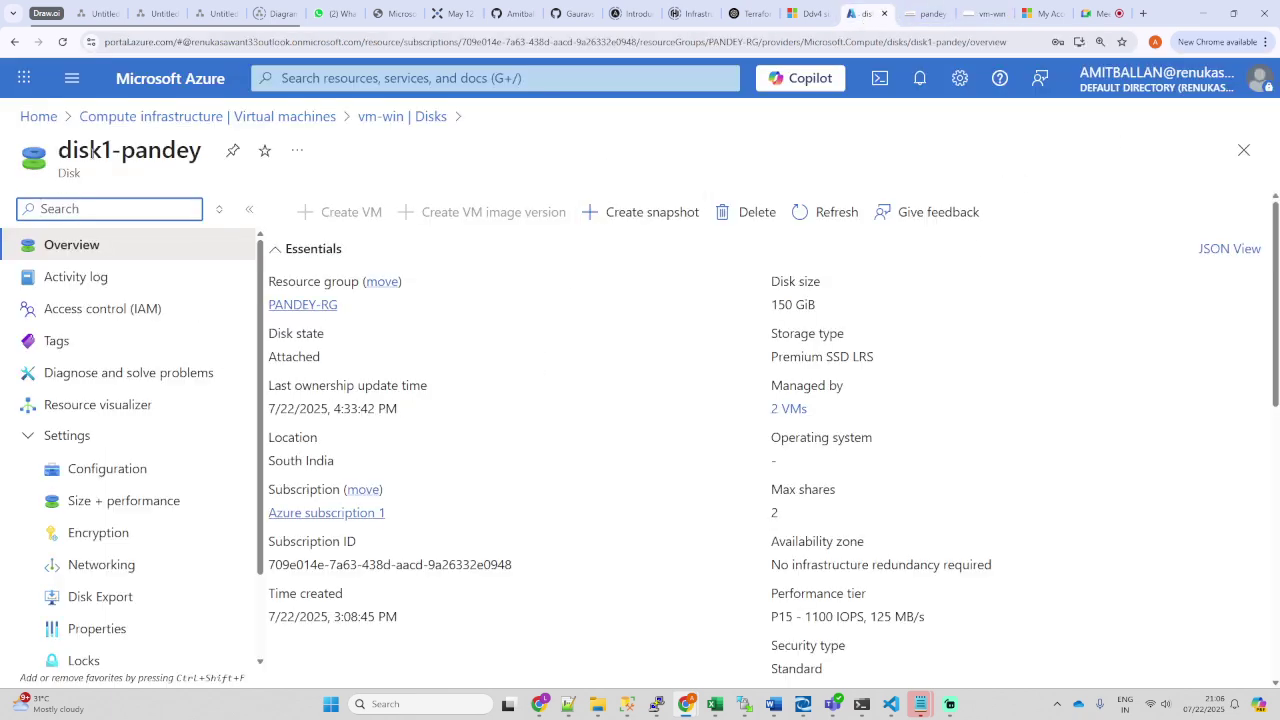
pyautogui.moveTo(60, 150); pyautogui.dragTo(203, 170)
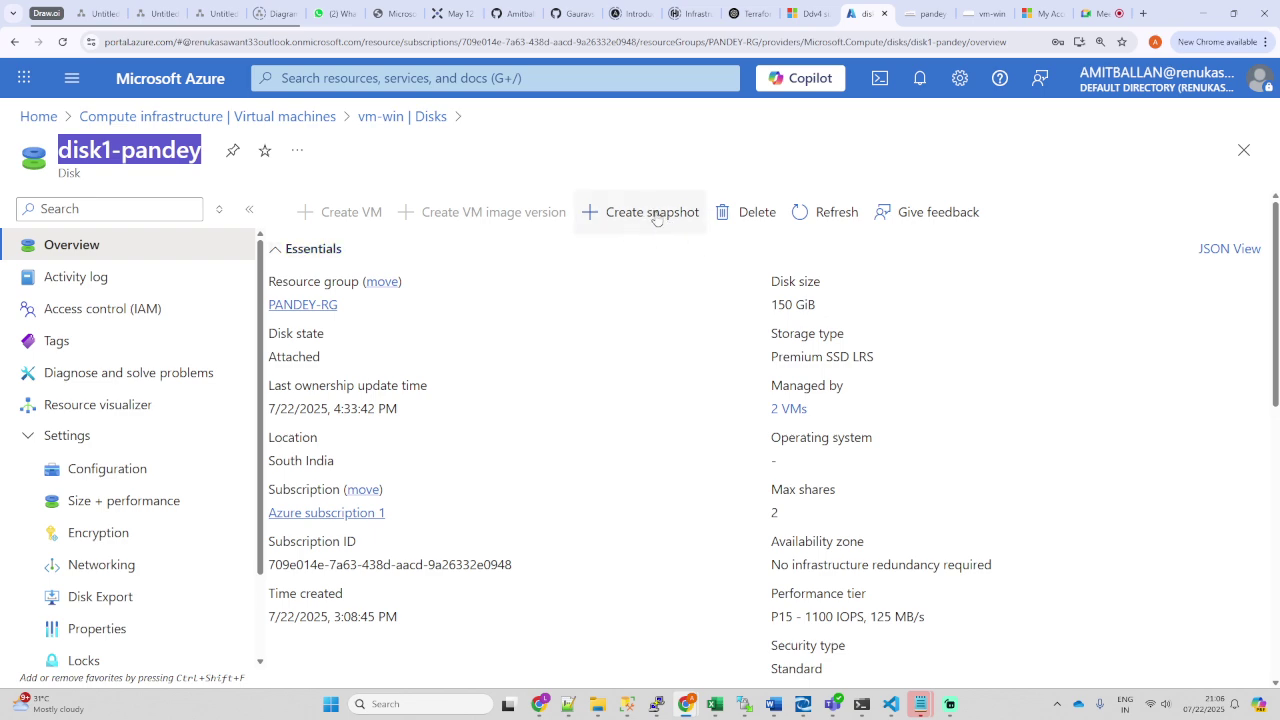
pyautogui.click(622, 218)
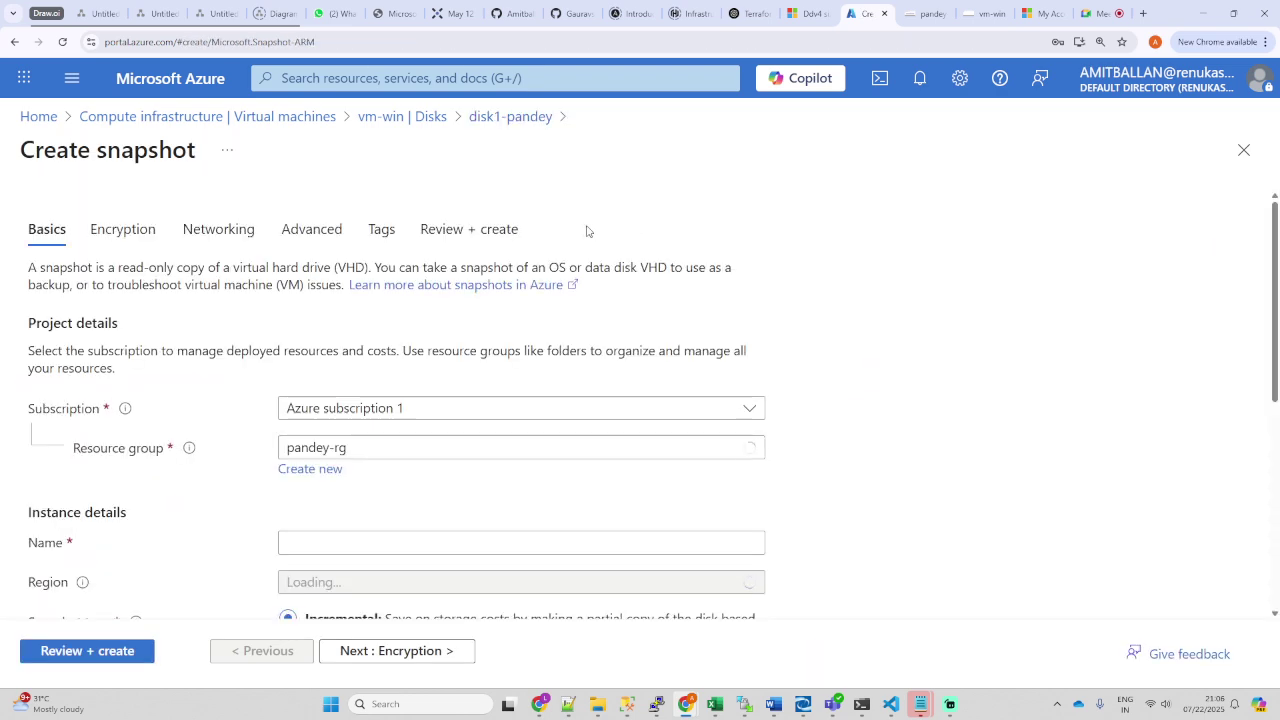
# Step: Name the new snapshot demo-snap, leaving its resource group as pandey-rg
pyautogui.scroll(-2, 283, 338)
pyautogui.scroll(-1, 283, 338)
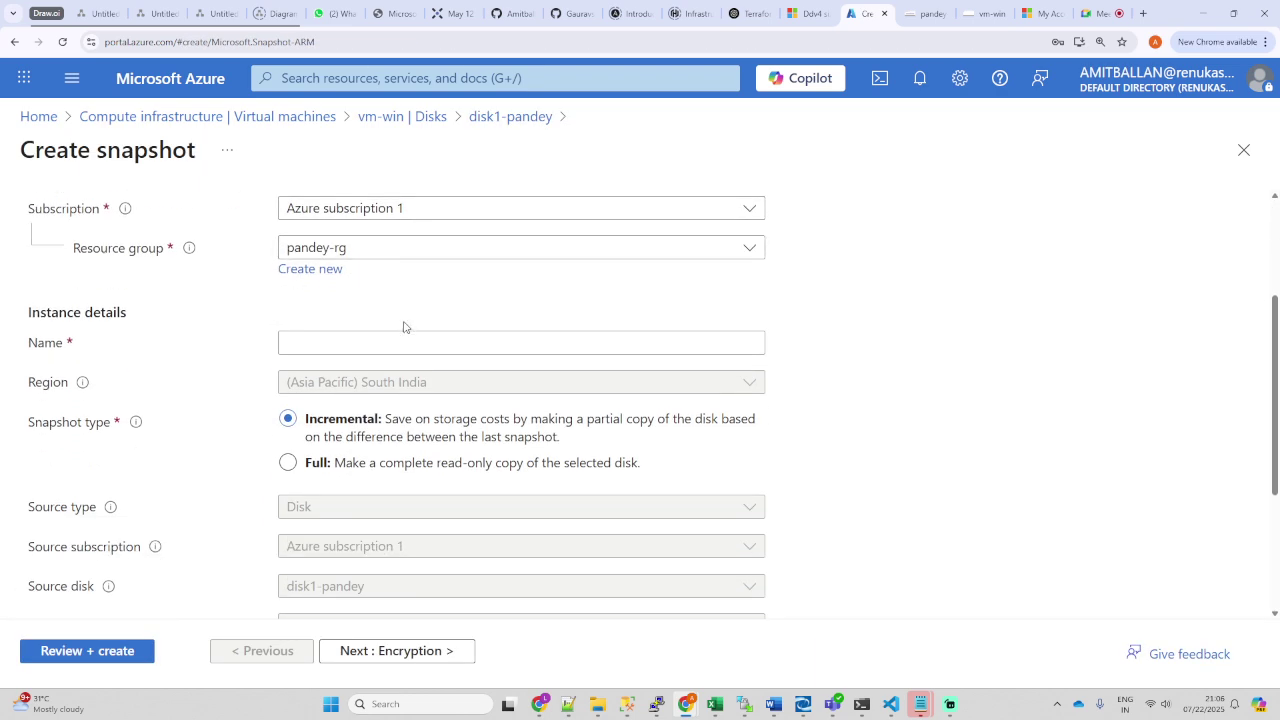
pyautogui.click(357, 343)
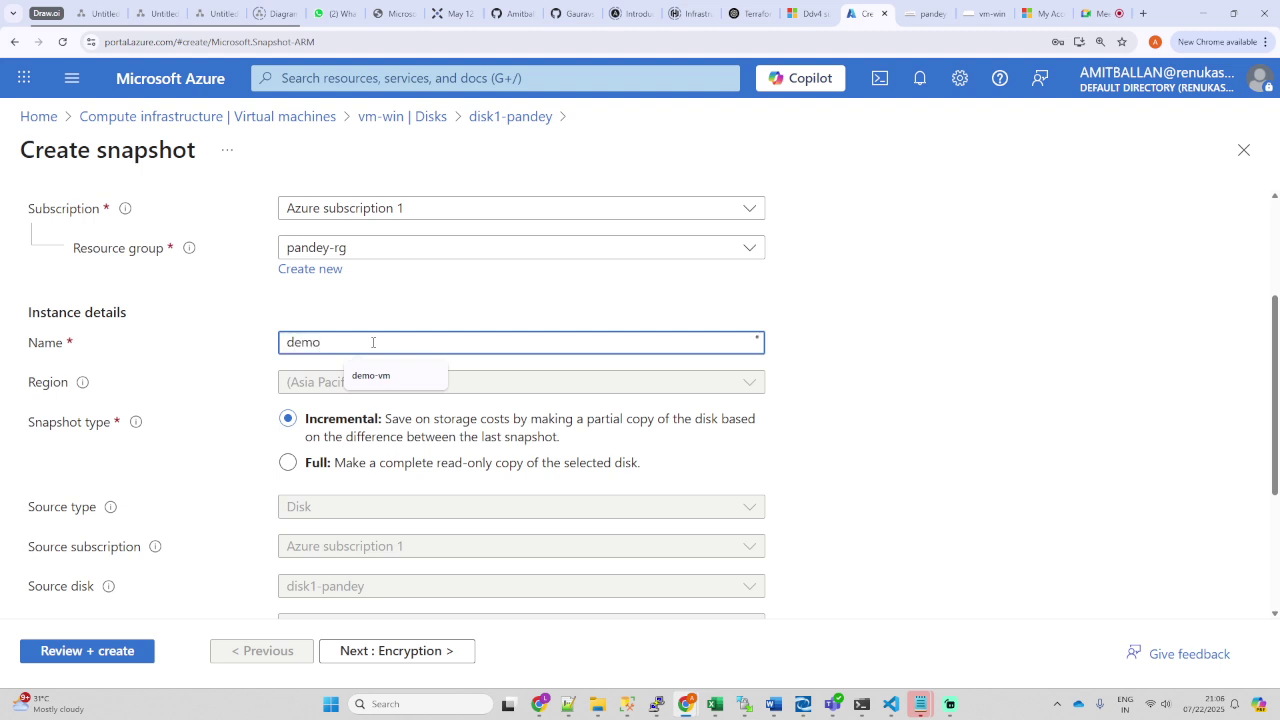
pyautogui.write('demo_sal')
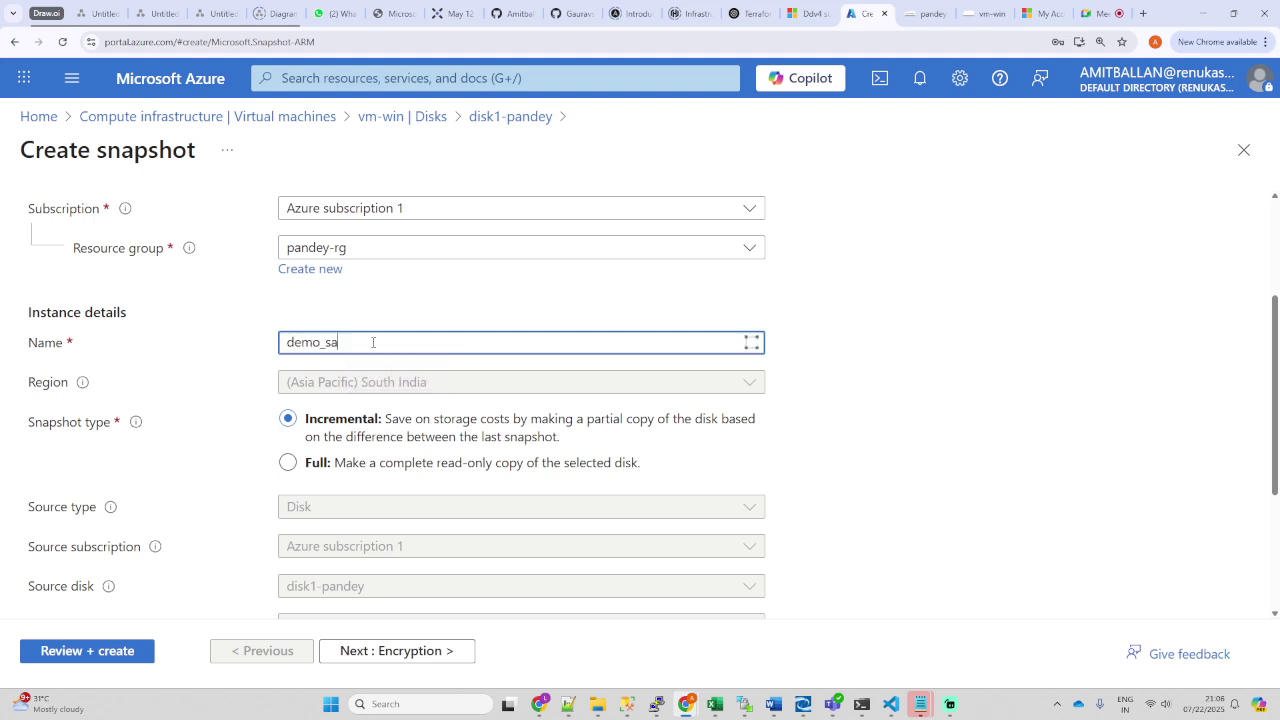
pyautogui.press('BackSpace')
pyautogui.press('BackSpace')
pyautogui.press('BackSpace')
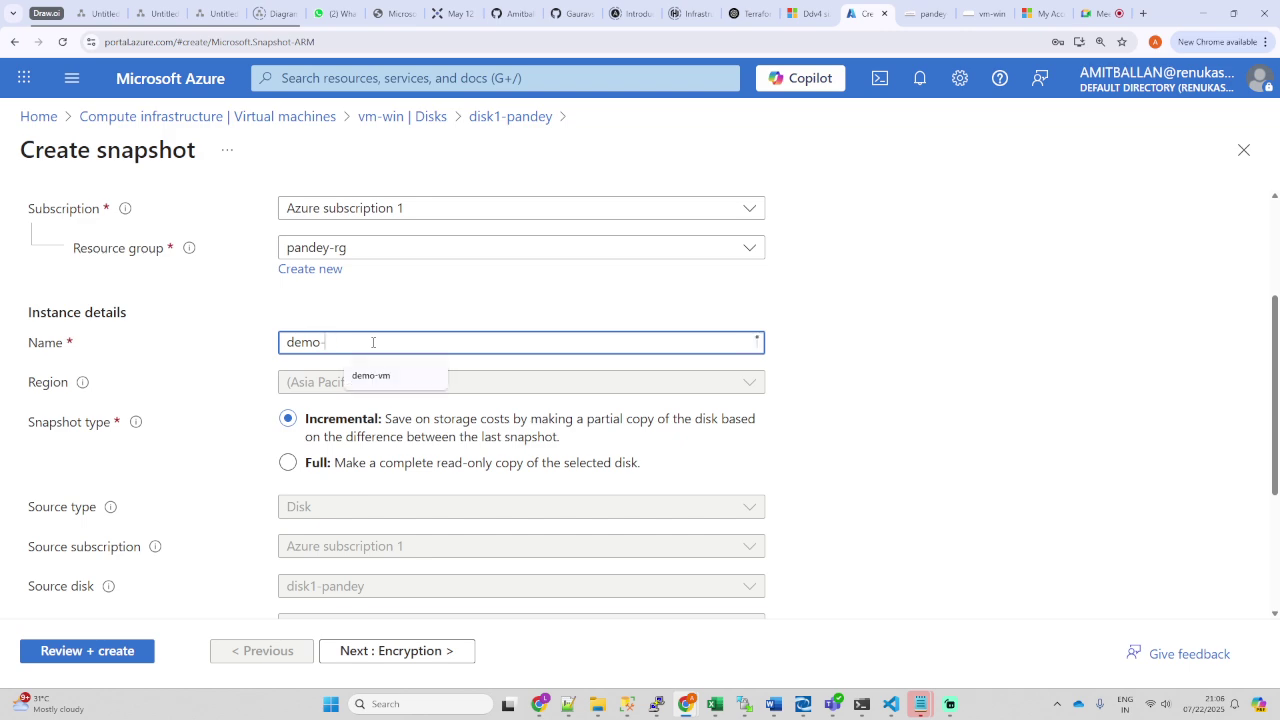
pyautogui.write('snap')
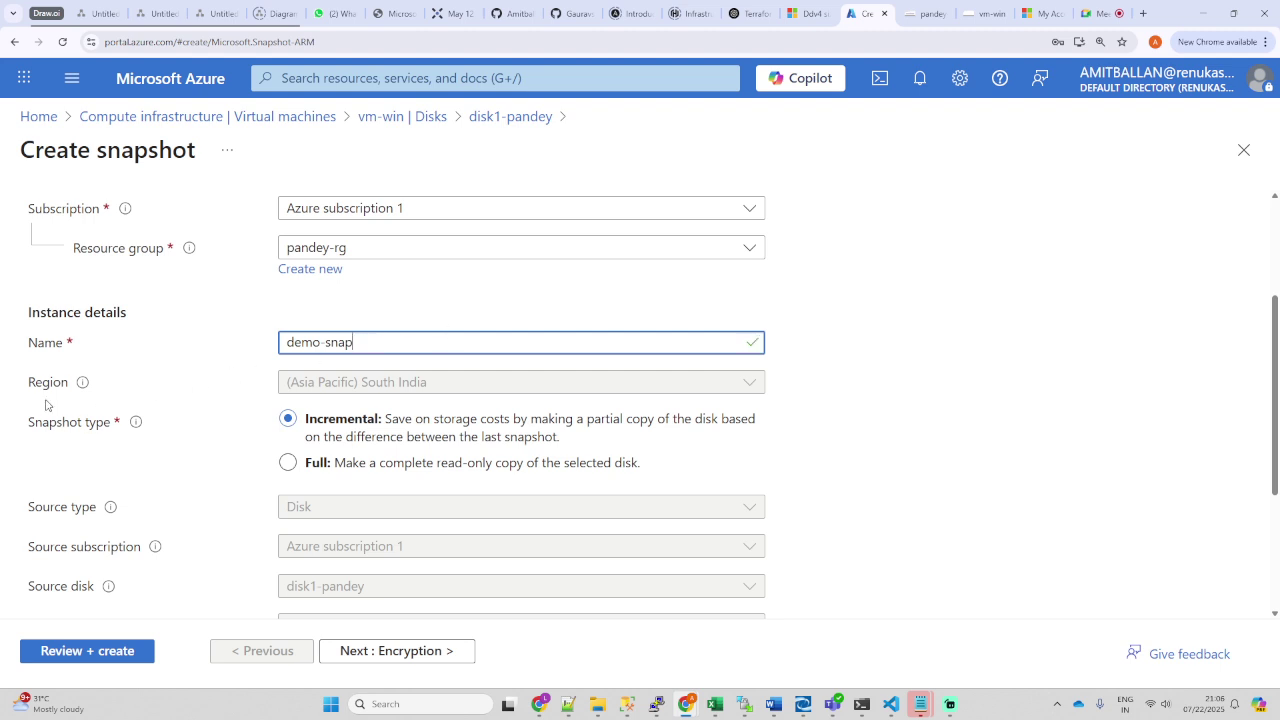
# Step: Check the snapshot's region and set its snapshot type to Full
pyautogui.moveTo(46, 383); pyautogui.dragTo(378, 398)
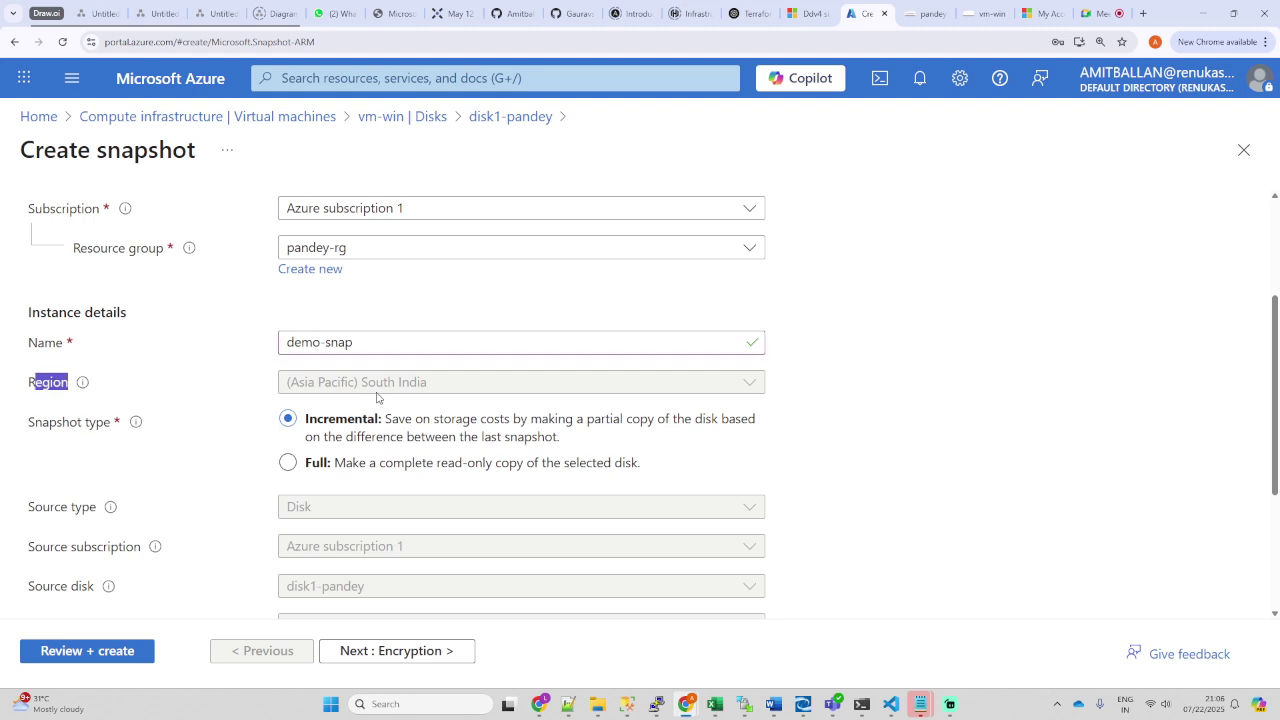
pyautogui.click(503, 388)
pyautogui.moveTo(22, 435); pyautogui.dragTo(118, 428)
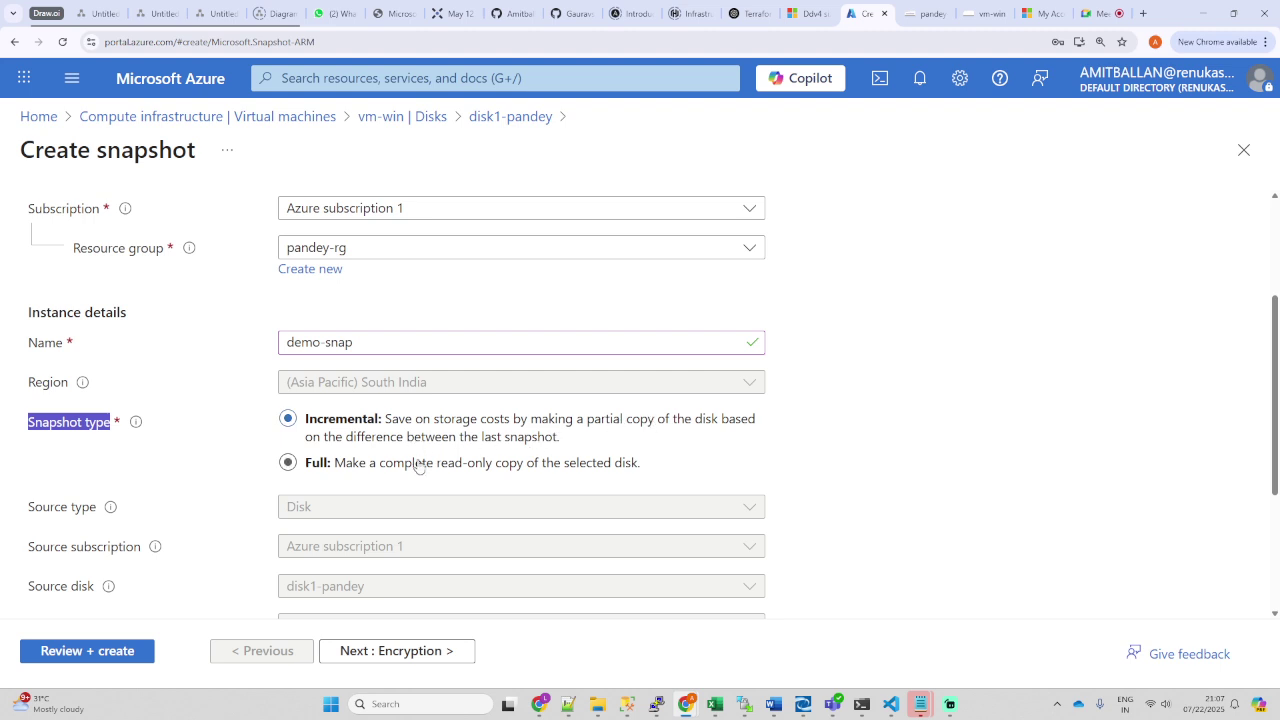
pyautogui.scroll(-1, 337, 478)
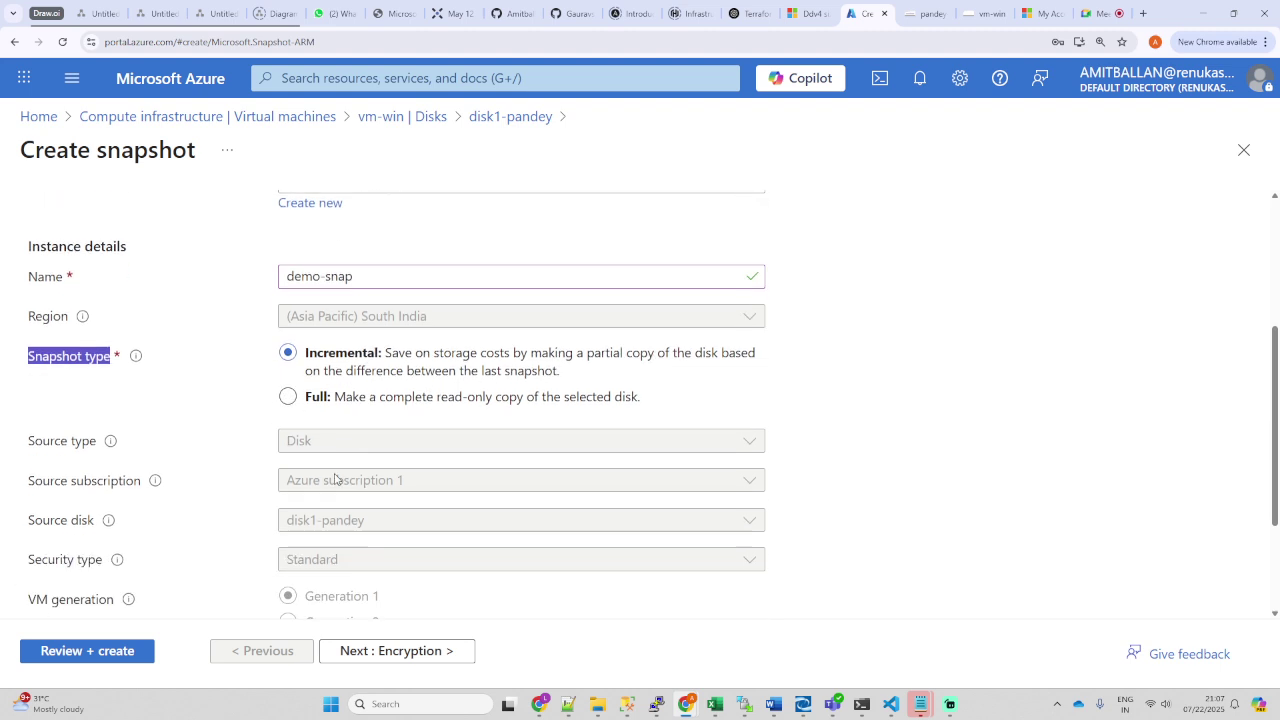
pyautogui.click(292, 398)
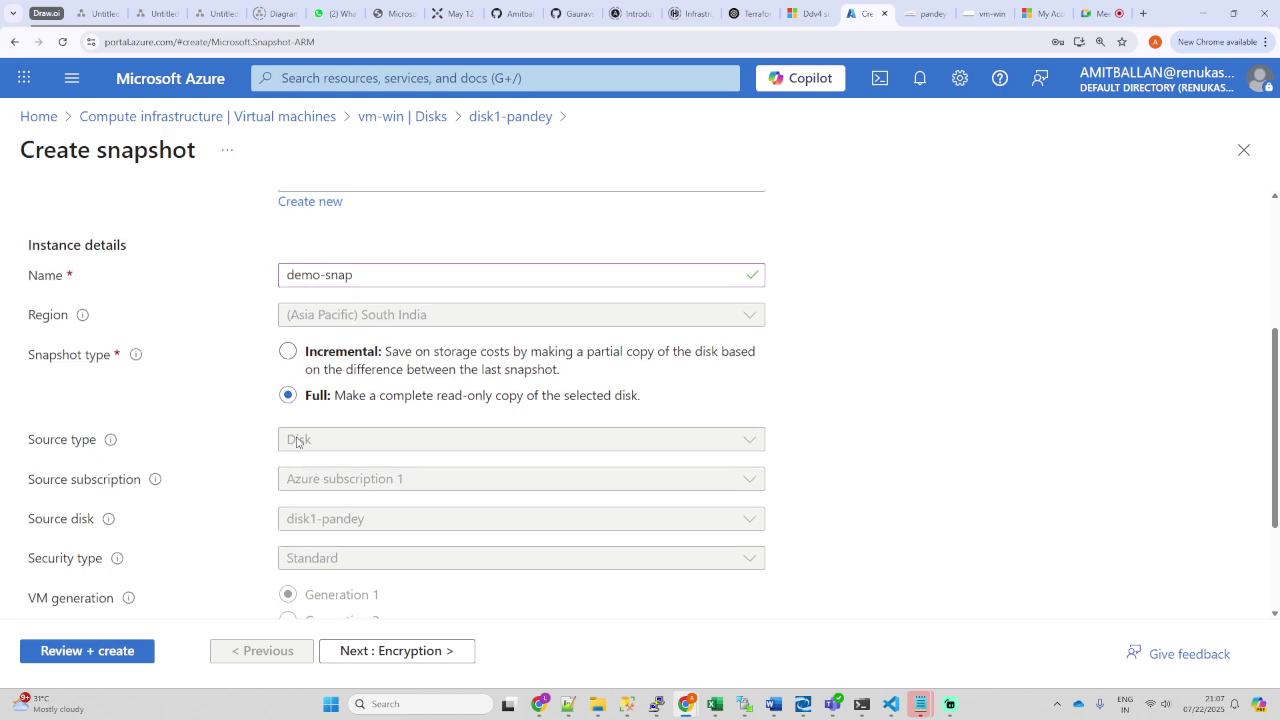
# Step: Set the snapshot's storage type to Standard HDD with locally-redundant storage
pyautogui.scroll(-2, 387, 357)
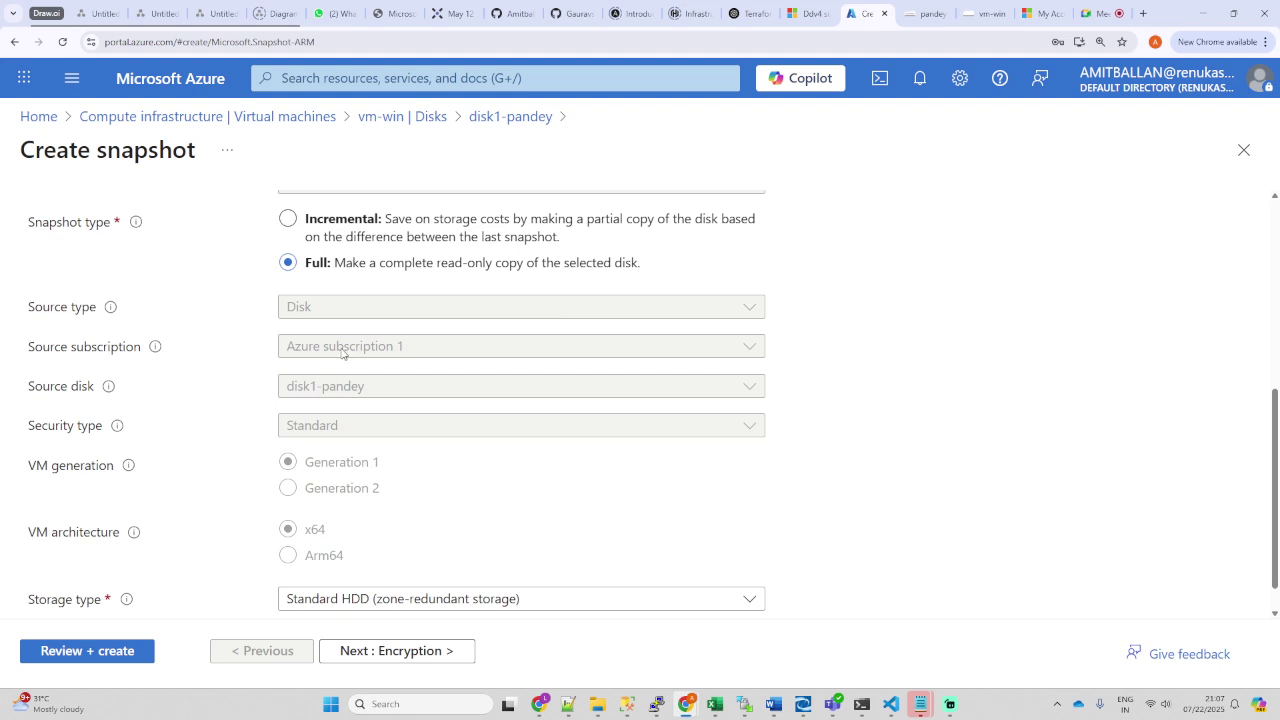
pyautogui.scroll(-1, 241, 444)
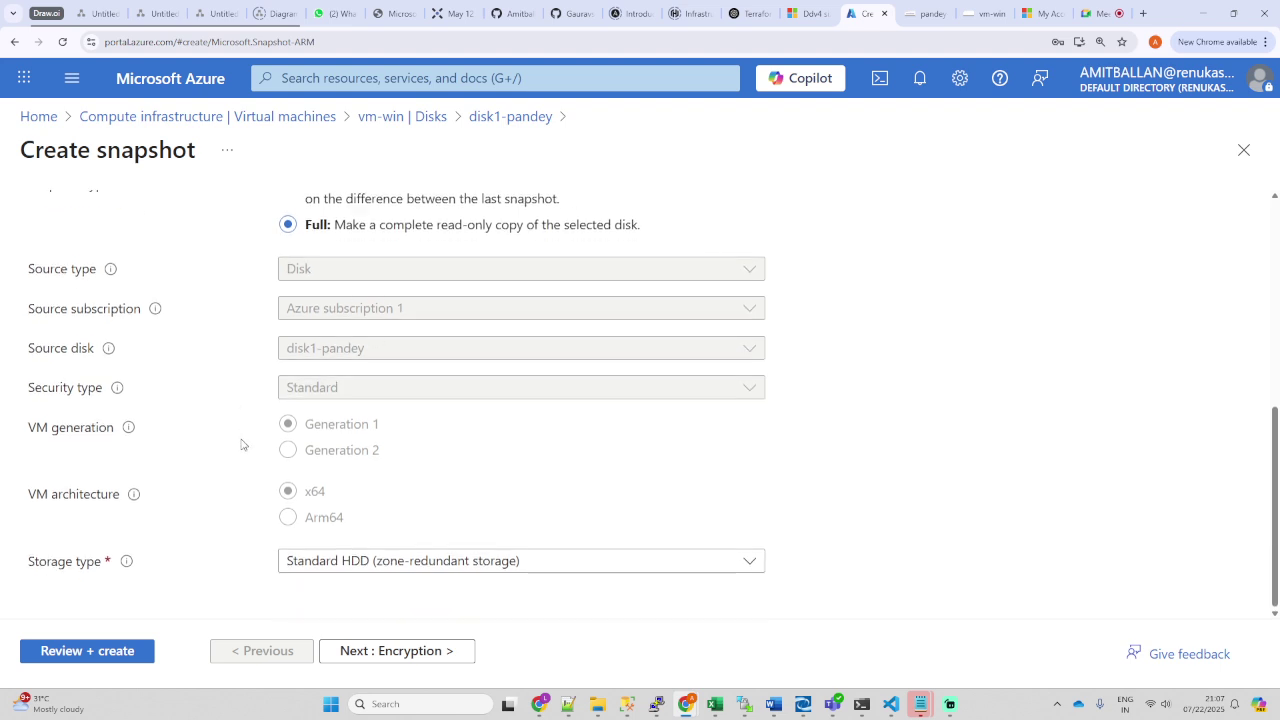
pyautogui.click(545, 565)
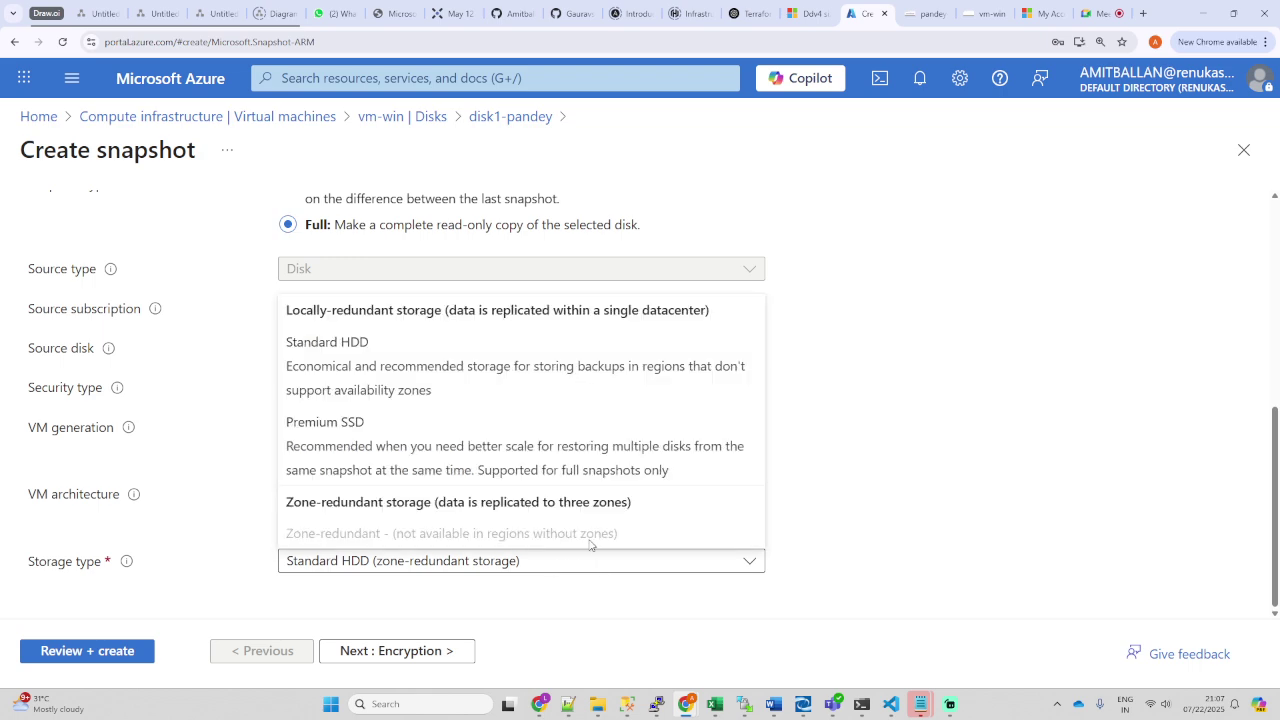
pyautogui.click(363, 364)
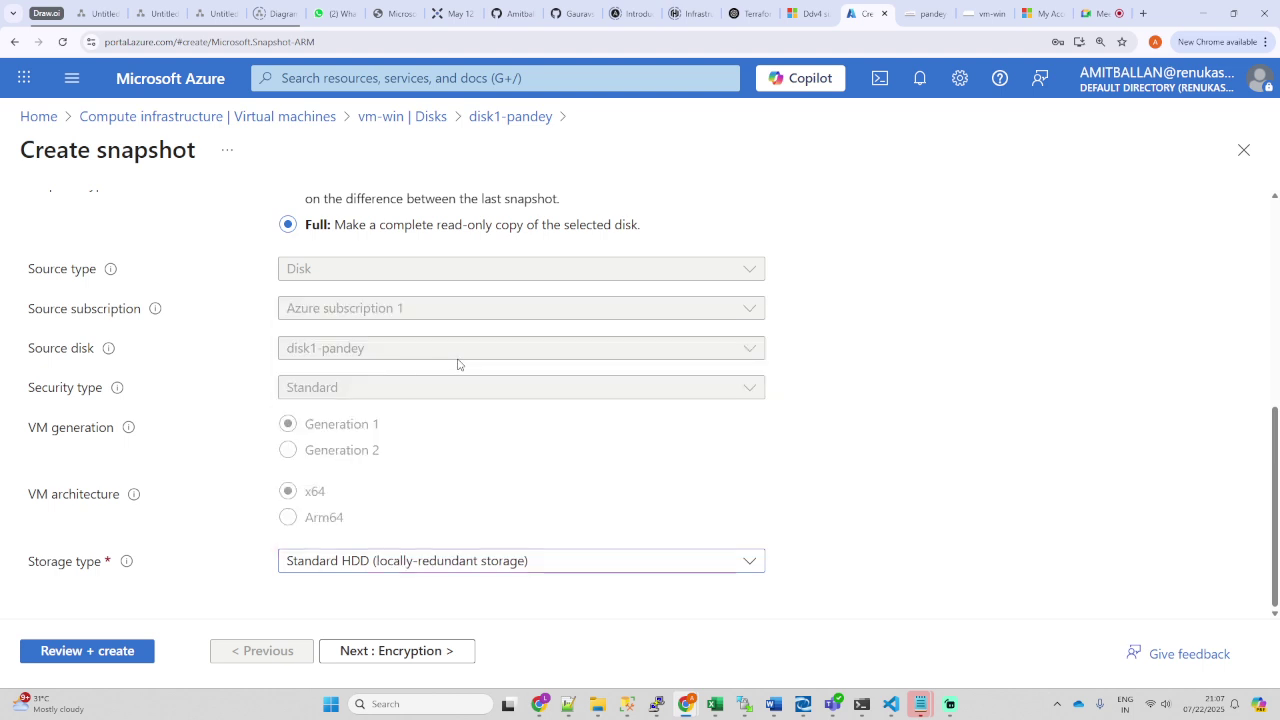
# Step: Review the snapshot's basic settings and examine the key management options for its encryption
pyautogui.scroll(5, 200, 420)
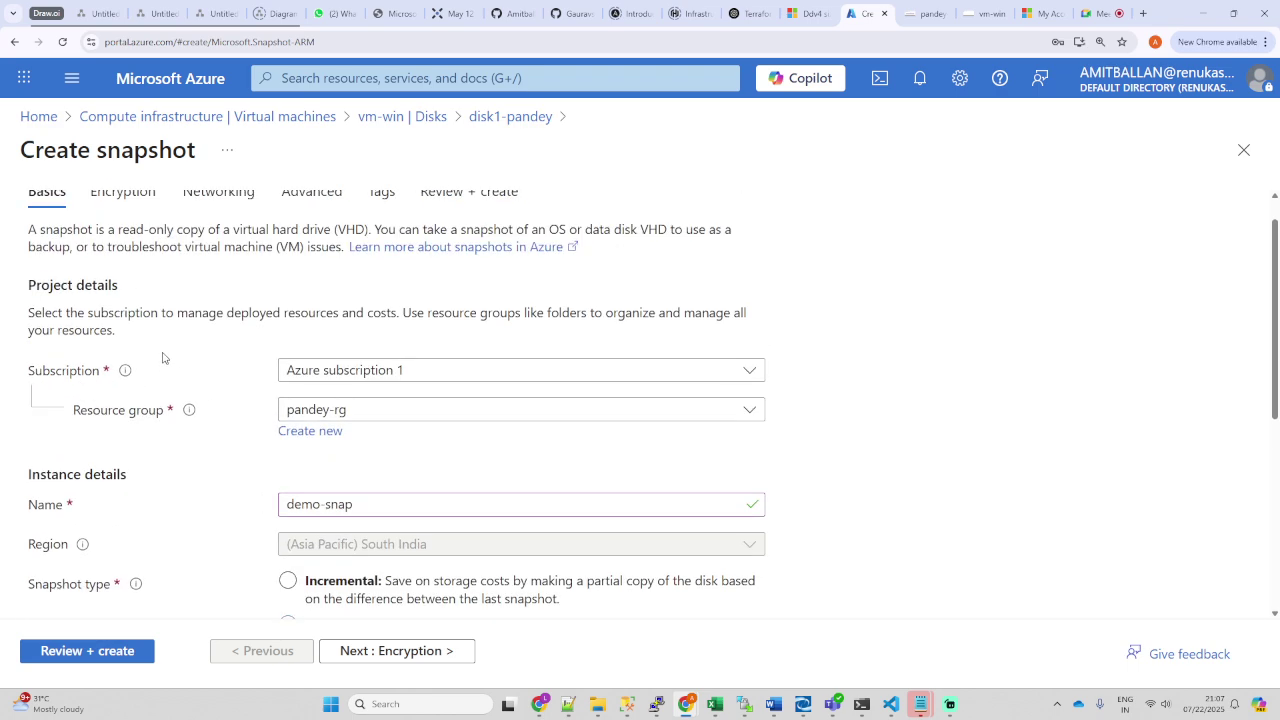
pyautogui.scroll(-5, 391, 508)
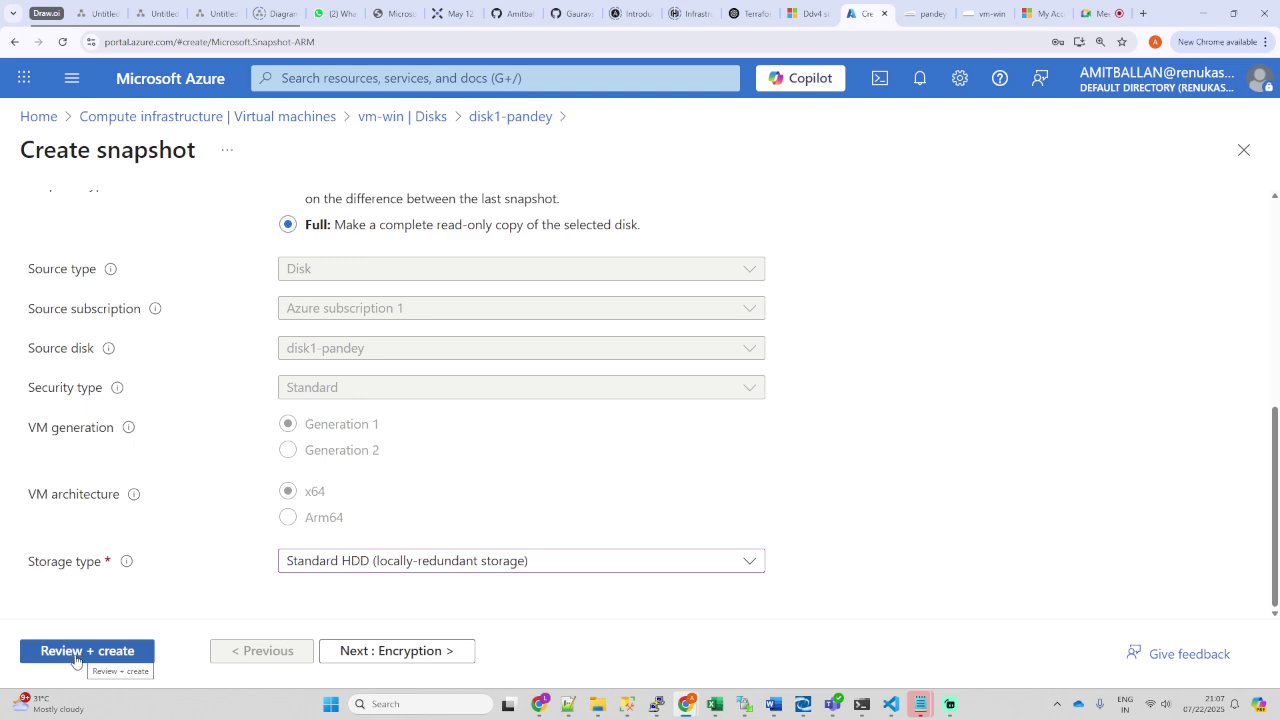
pyautogui.scroll(5, 150, 400)
pyautogui.click(124, 229)
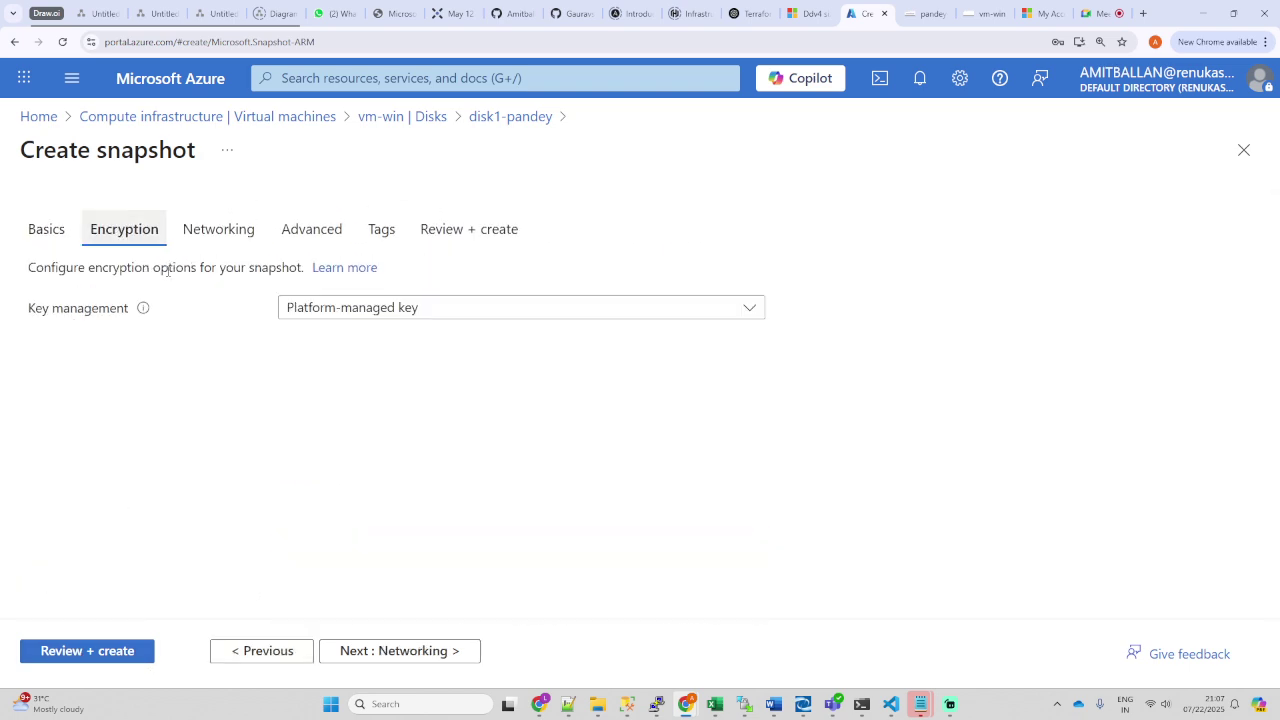
pyautogui.click(434, 312)
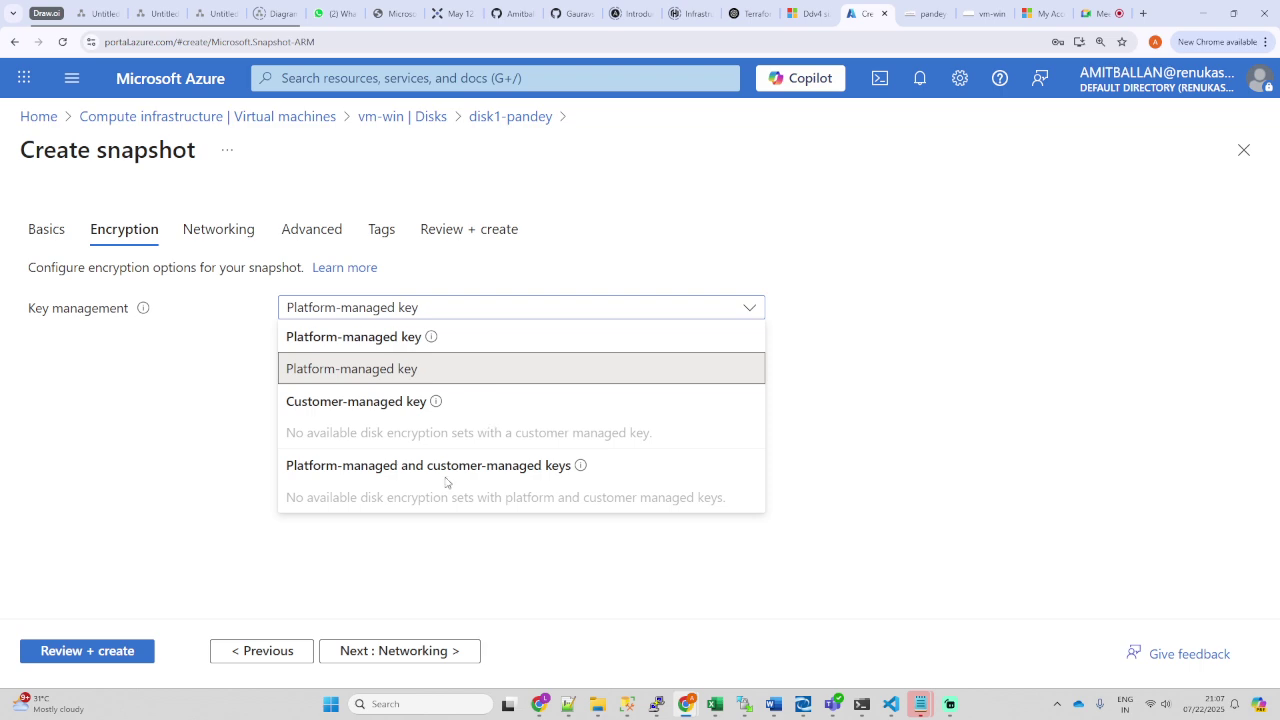
# Step: Keep public access from all networks and the default advanced and tag settings, and create the demo-snap snapshot
pyautogui.click(218, 229)
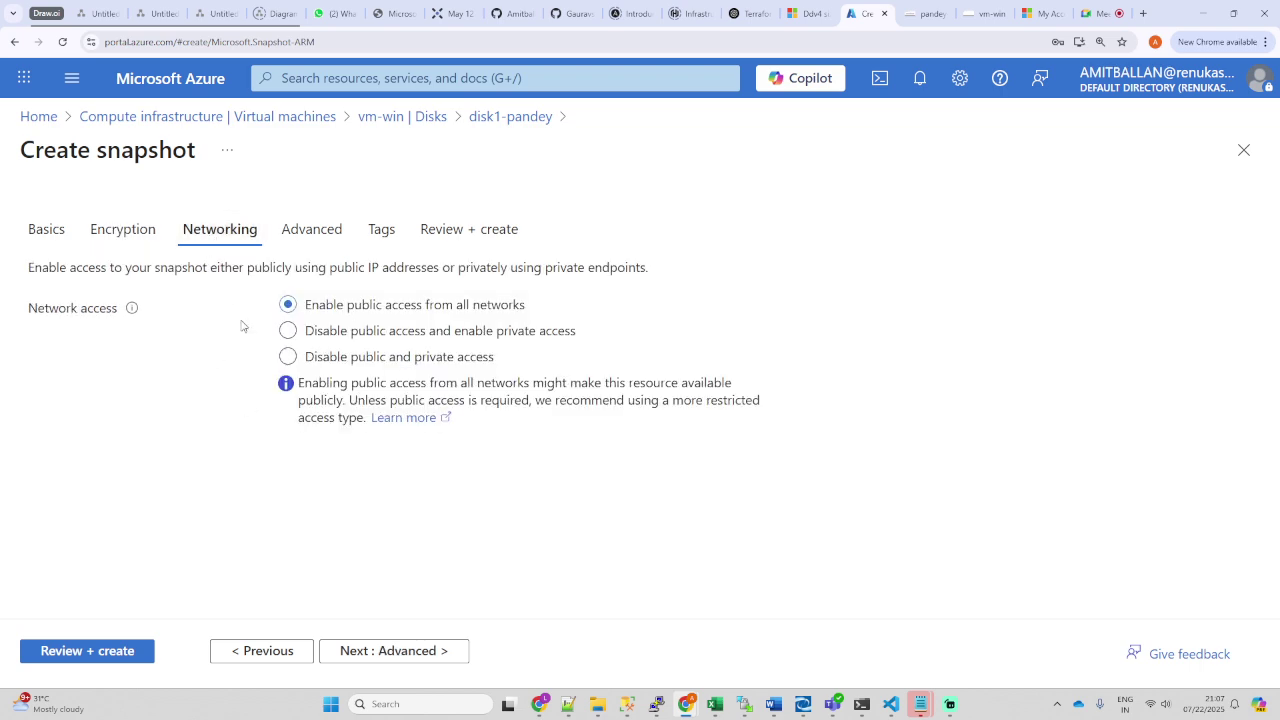
pyautogui.moveTo(524, 305); pyautogui.dragTo(302, 305)
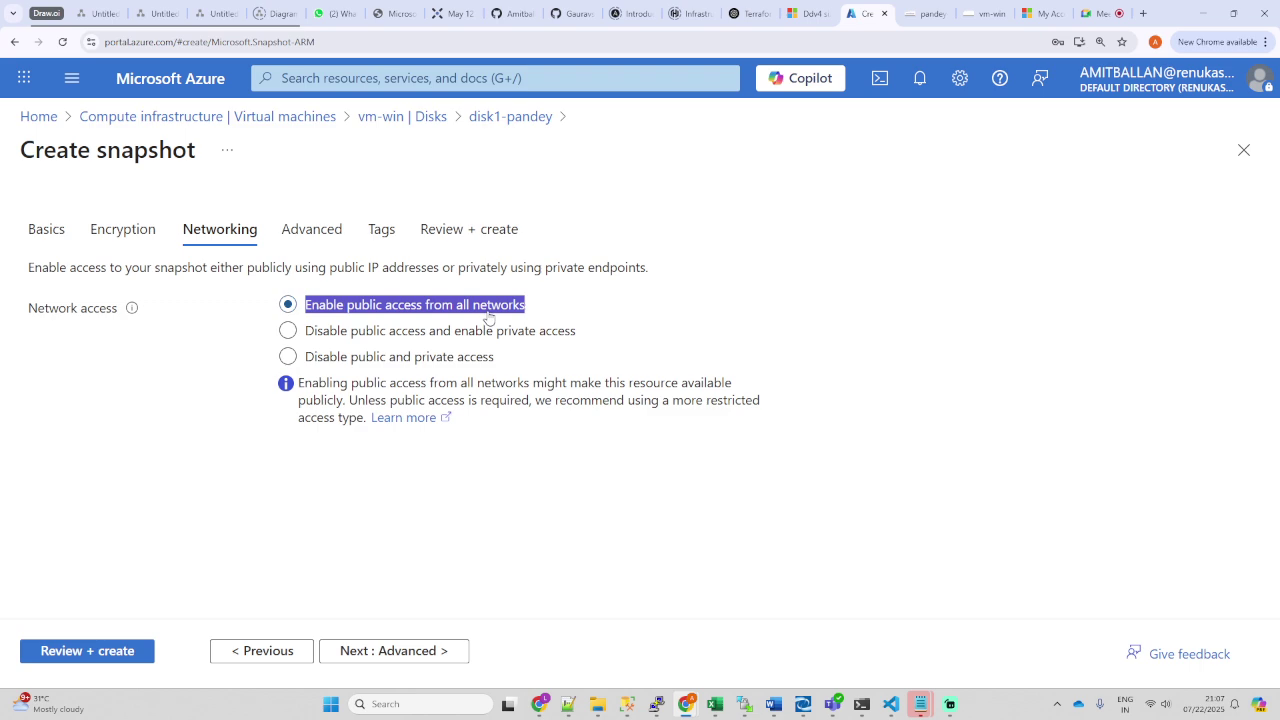
pyautogui.click(312, 229)
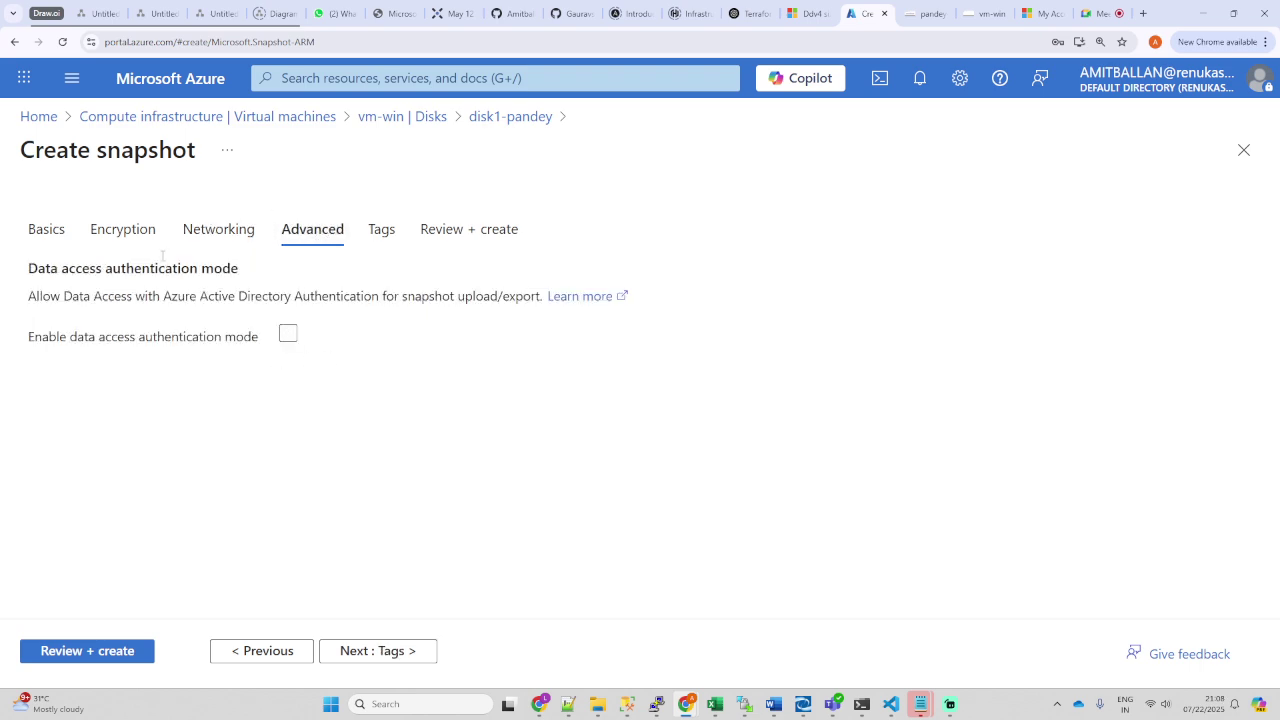
pyautogui.click(381, 229)
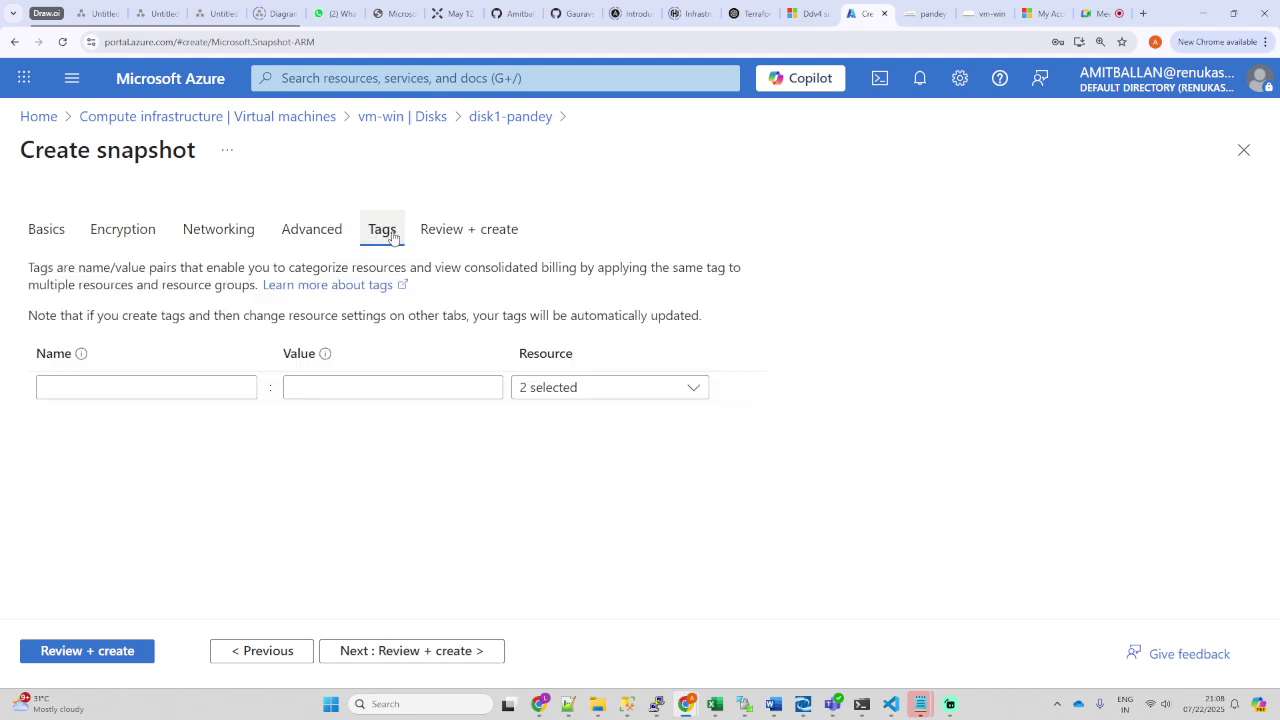
pyautogui.click(468, 230)
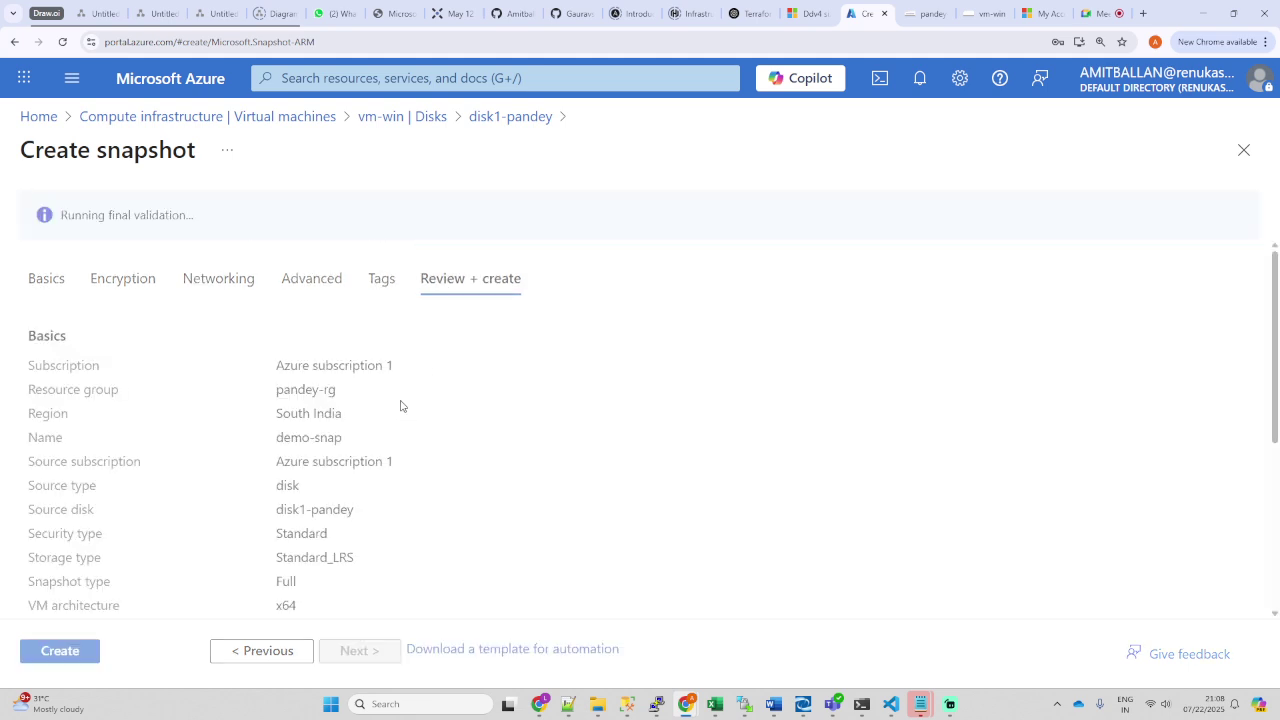
pyautogui.click(89, 652)
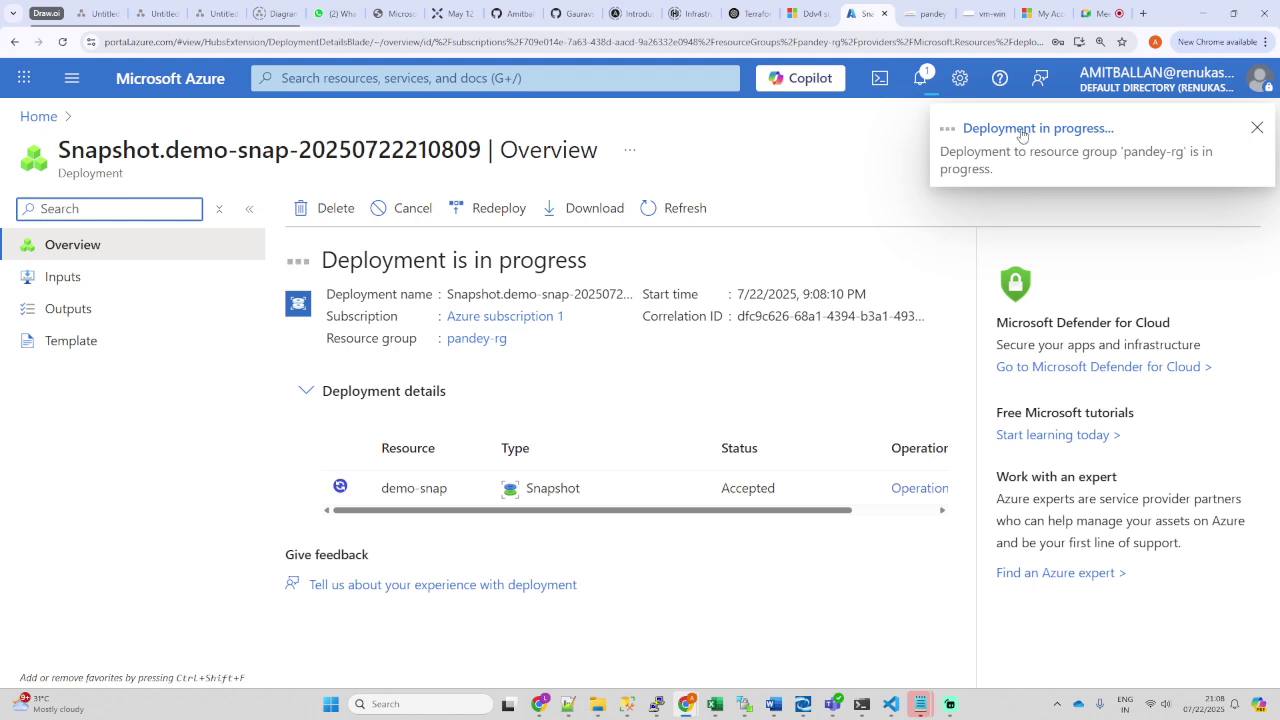
# Step: Return to the list of virtual machines and open the disk settings of vm-win
pyautogui.click(38, 116)
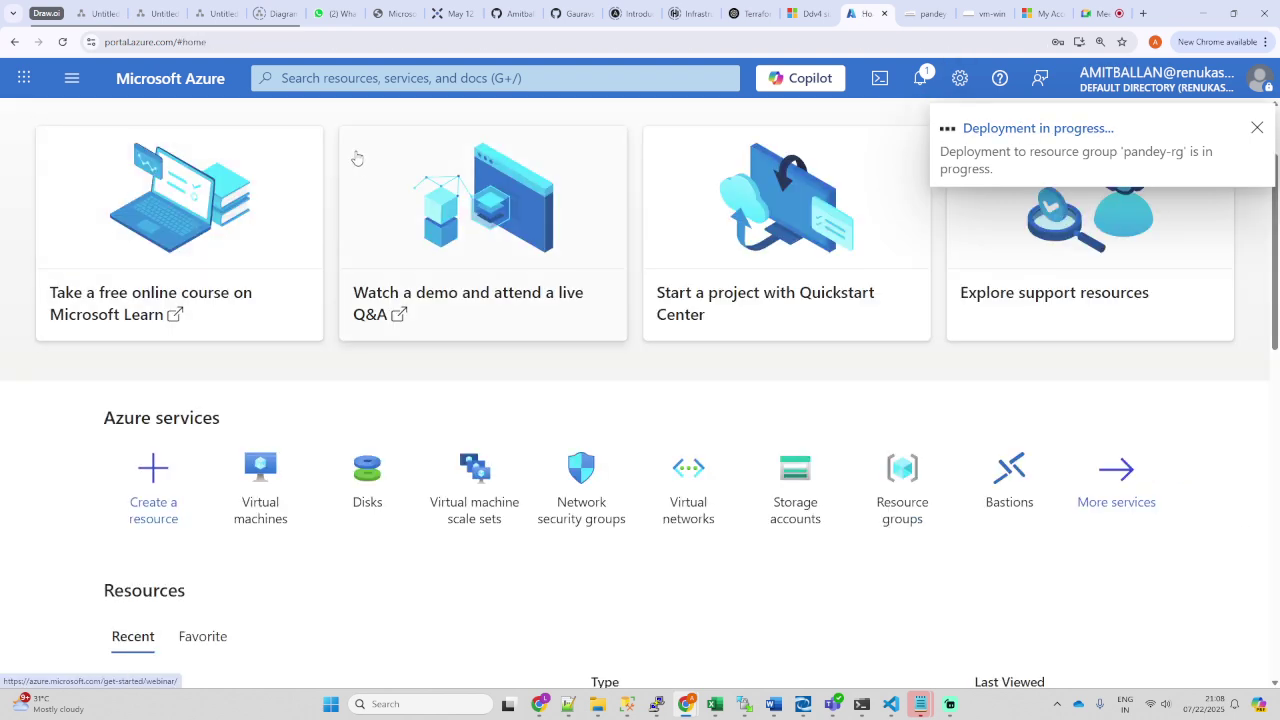
pyautogui.click(260, 475)
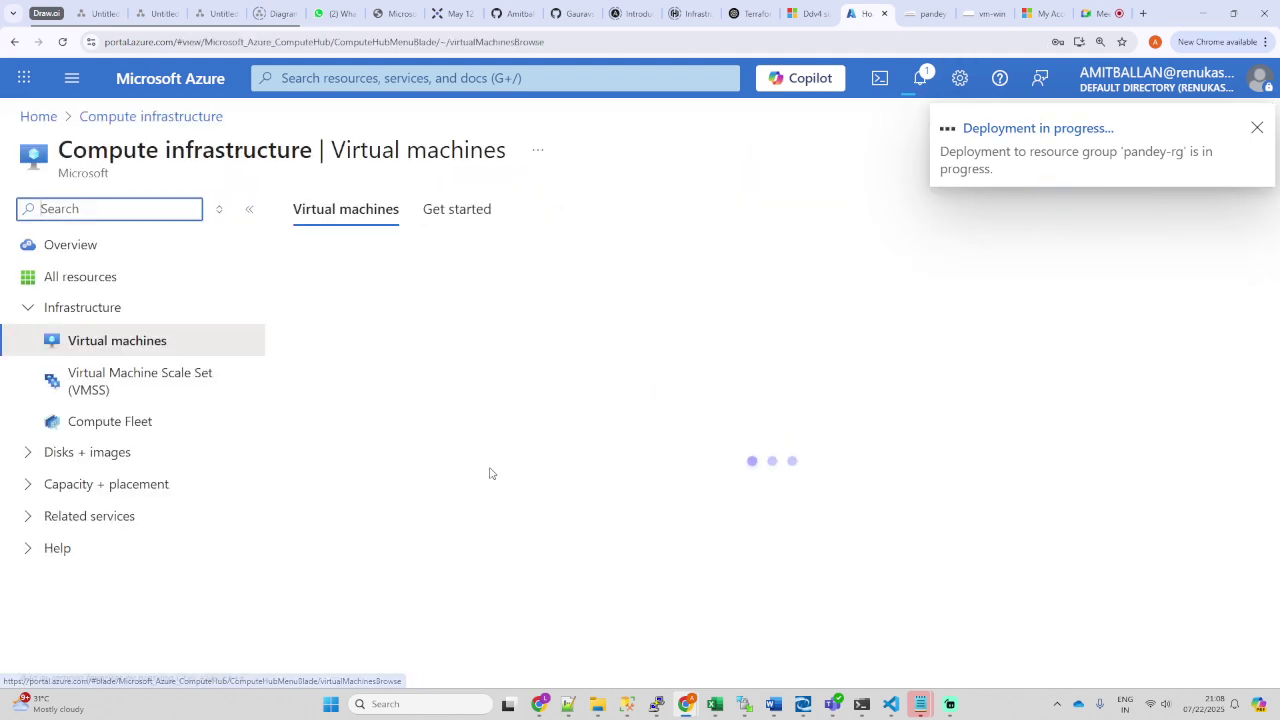
pyautogui.click(1257, 128)
pyautogui.scroll(-1, 305, 519)
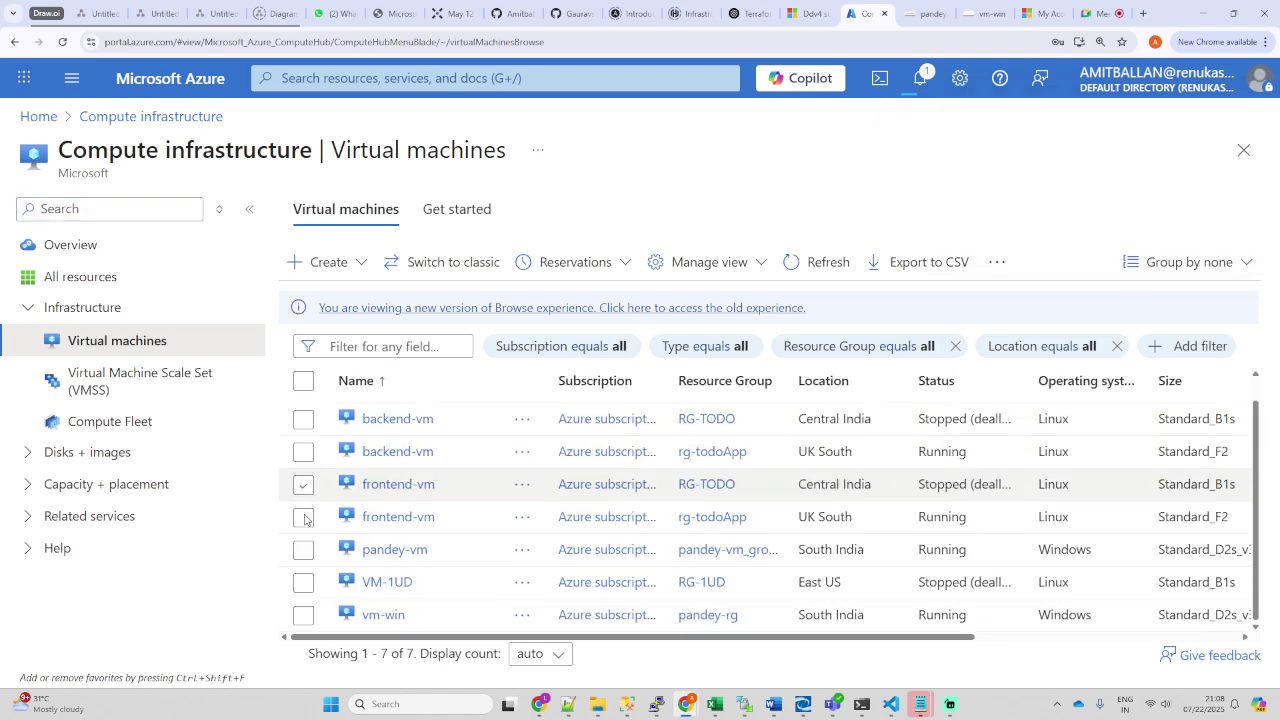
pyautogui.click(371, 619)
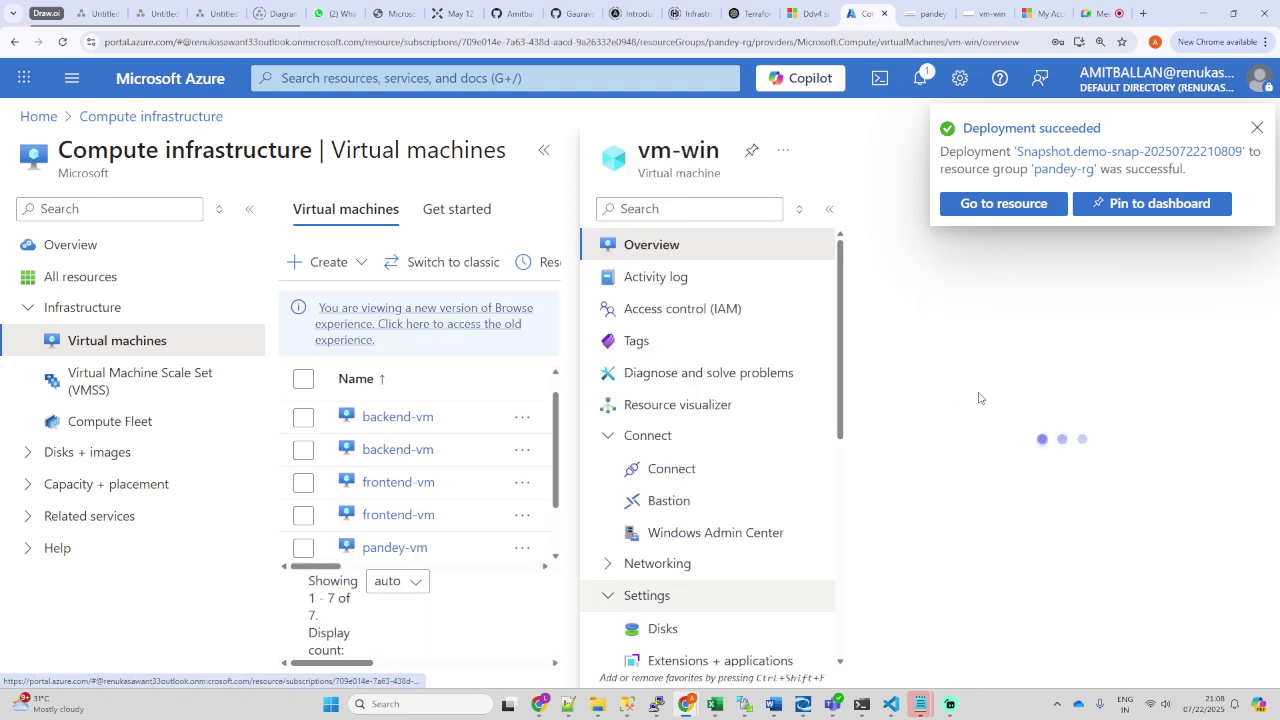
pyautogui.click(1257, 128)
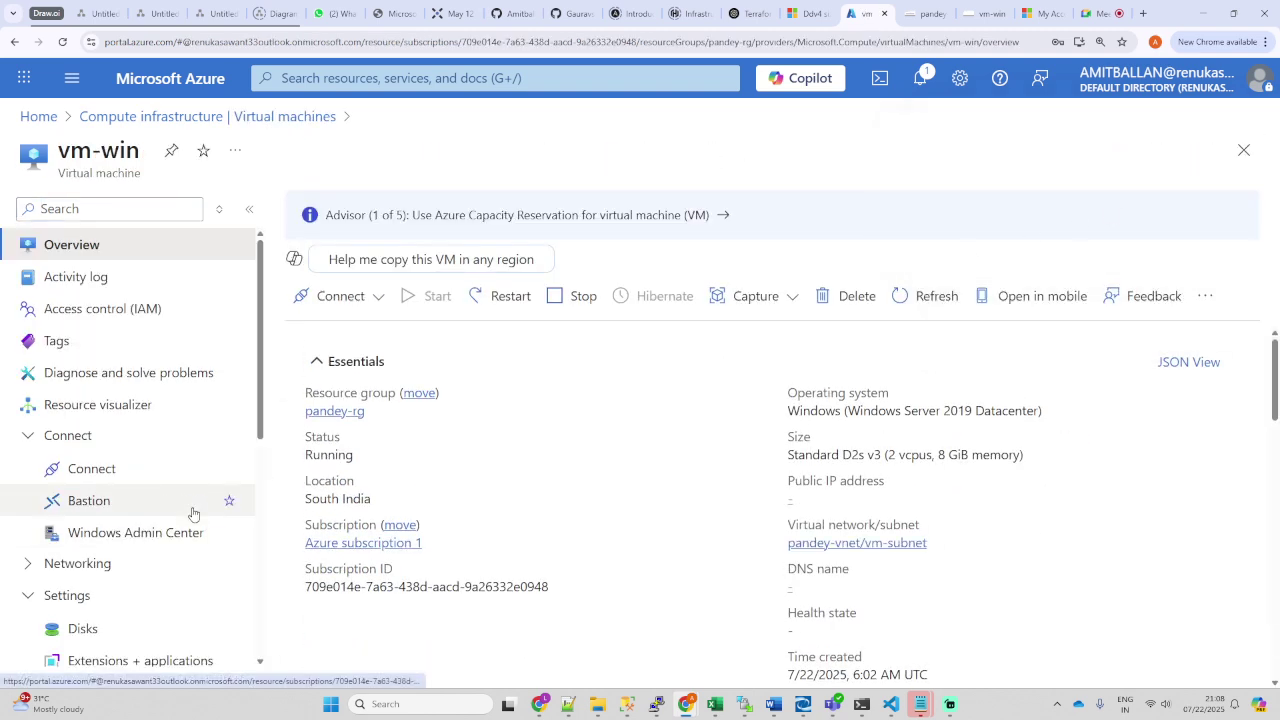
pyautogui.scroll(-2, 85, 495)
pyautogui.click(83, 428)
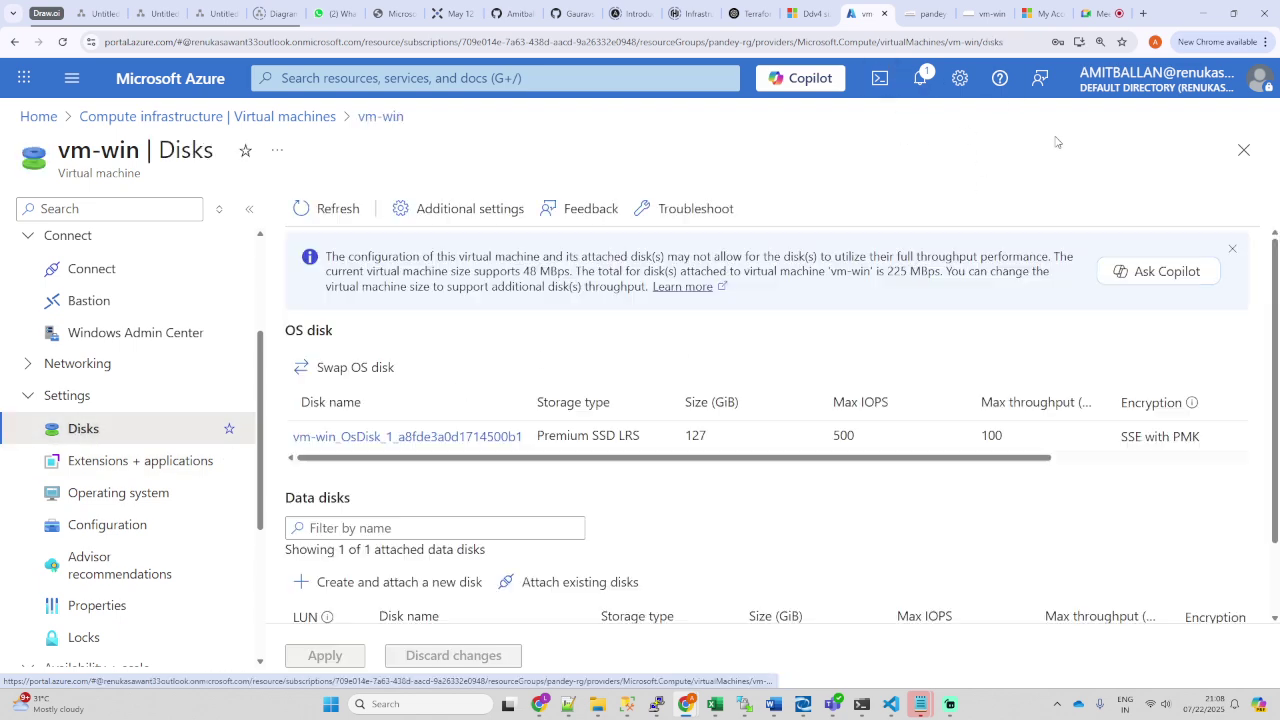
# Step: Detach the data disk disk1-pandey from vm-win, without applying the change yet
pyautogui.scroll(-2, 715, 435)
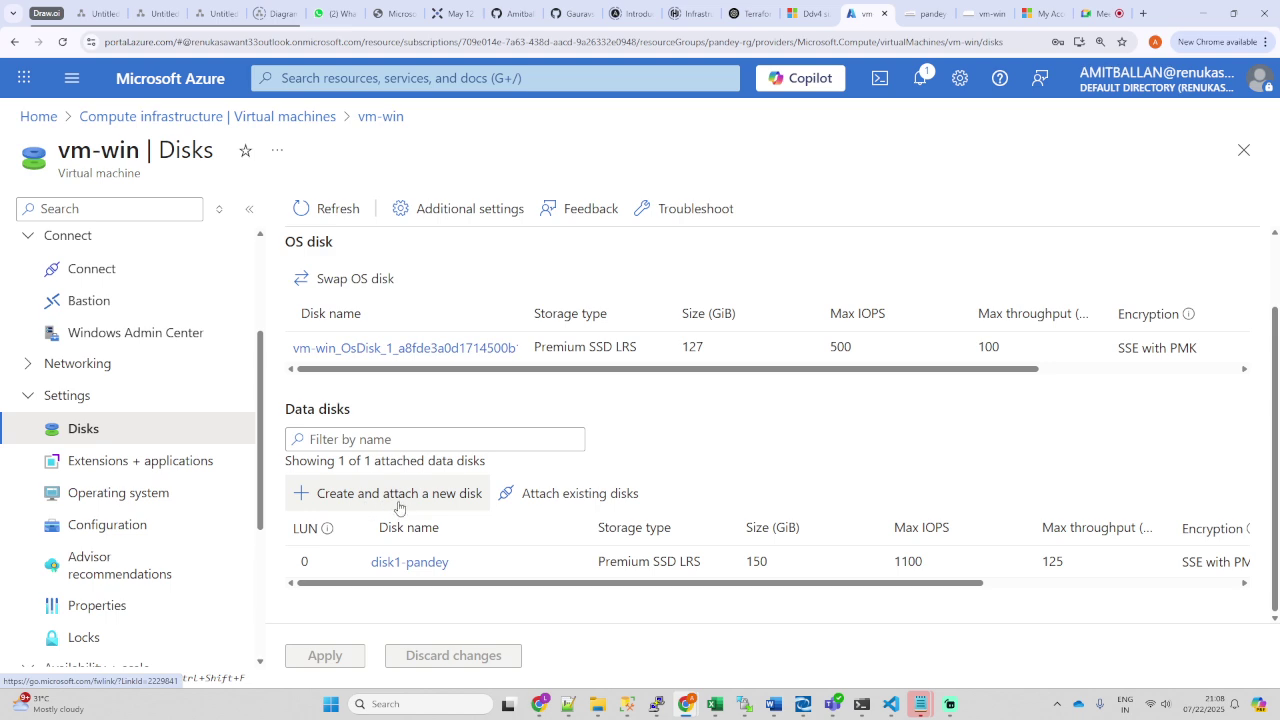
pyautogui.moveTo(452, 565); pyautogui.dragTo(372, 570)
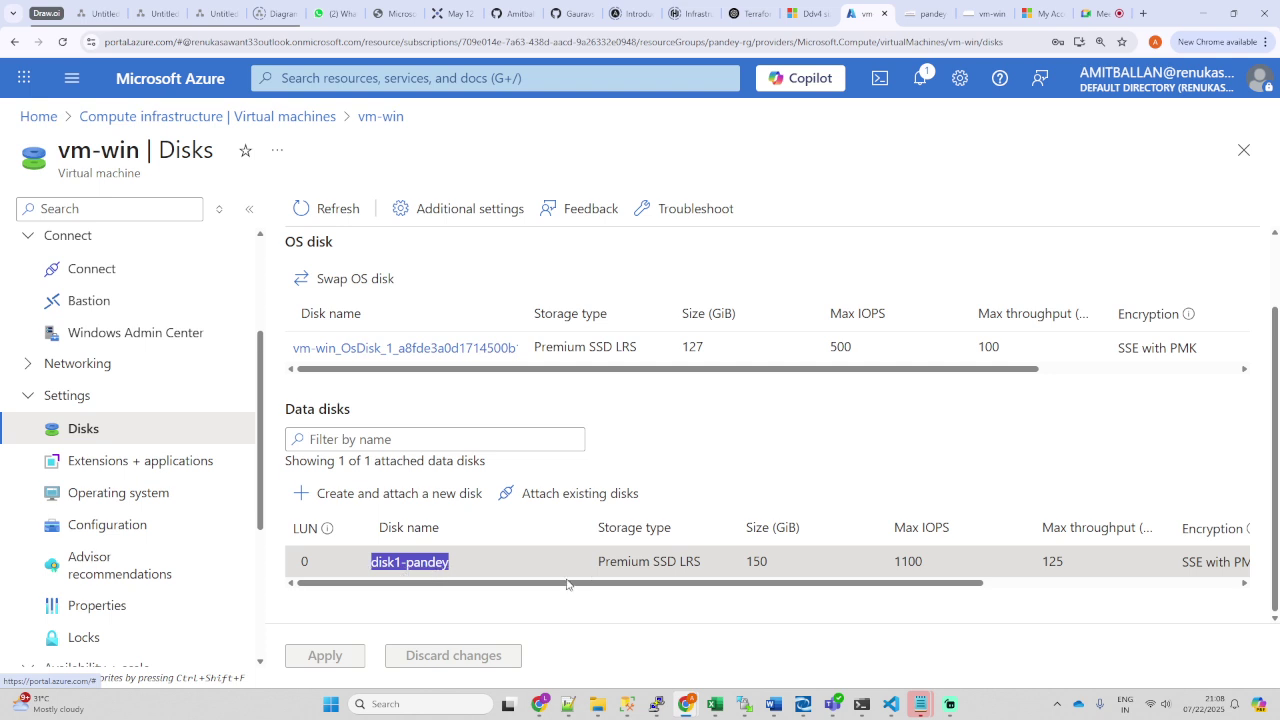
pyautogui.moveTo(560, 583); pyautogui.dragTo(857, 589)
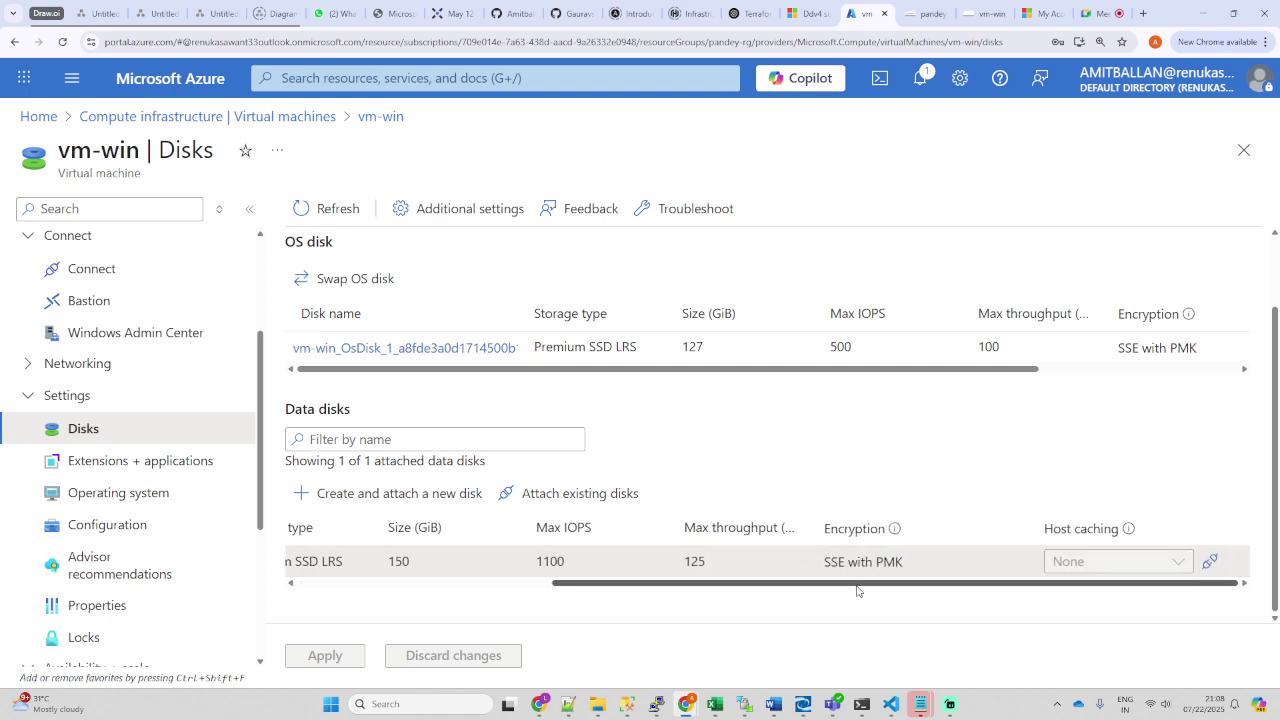
pyautogui.click(1209, 561)
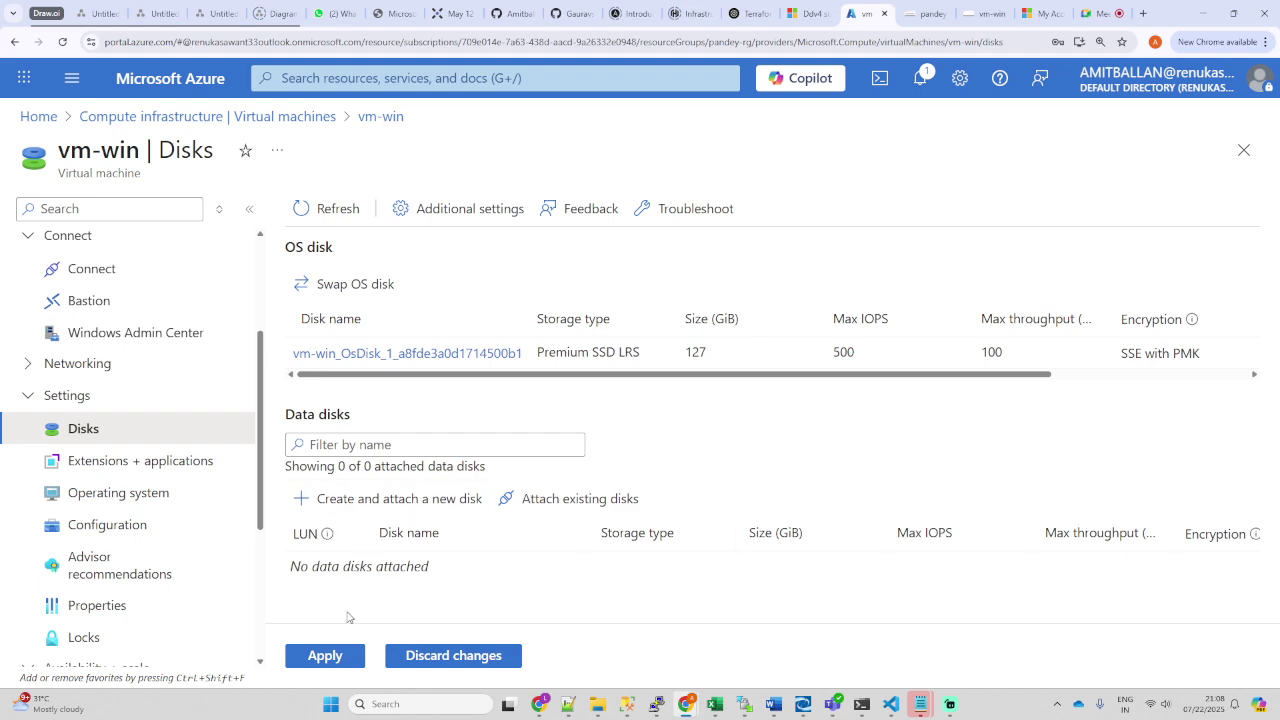
# Step: Add a new data disk entry to vm-win, review its default options and open its detailed creation form
pyautogui.click(366, 507)
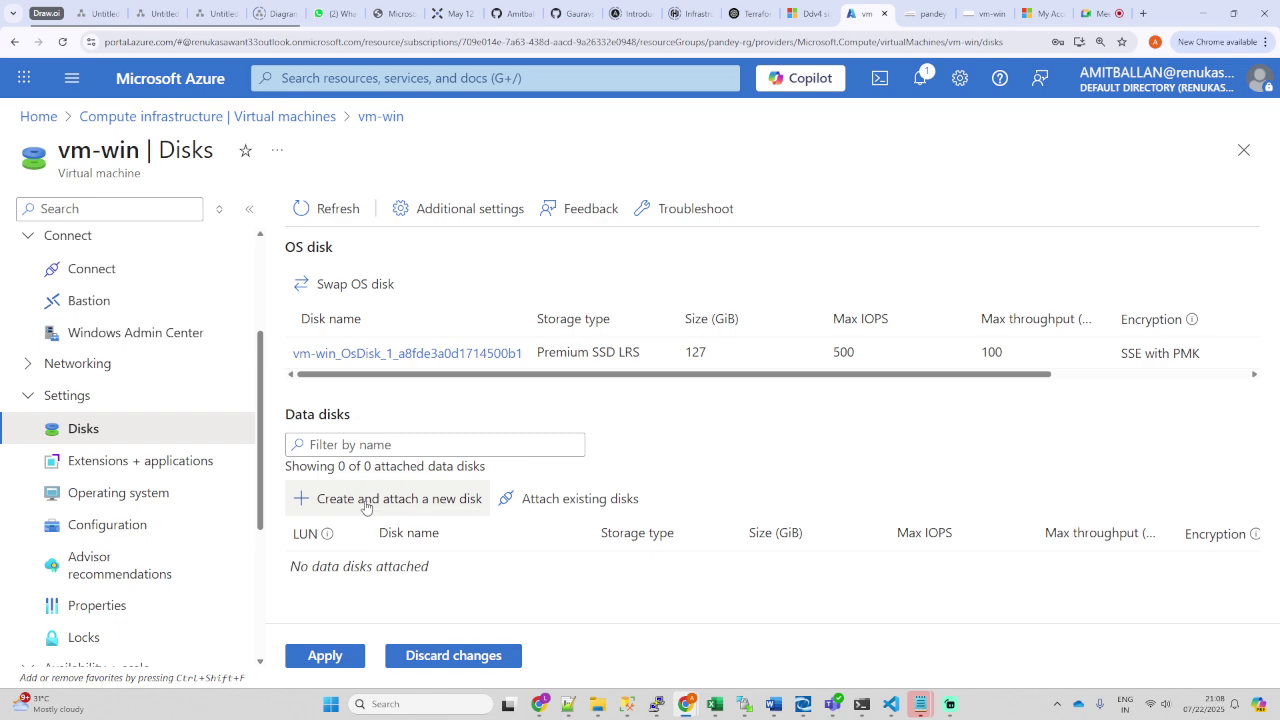
pyautogui.scroll(-2, 498, 469)
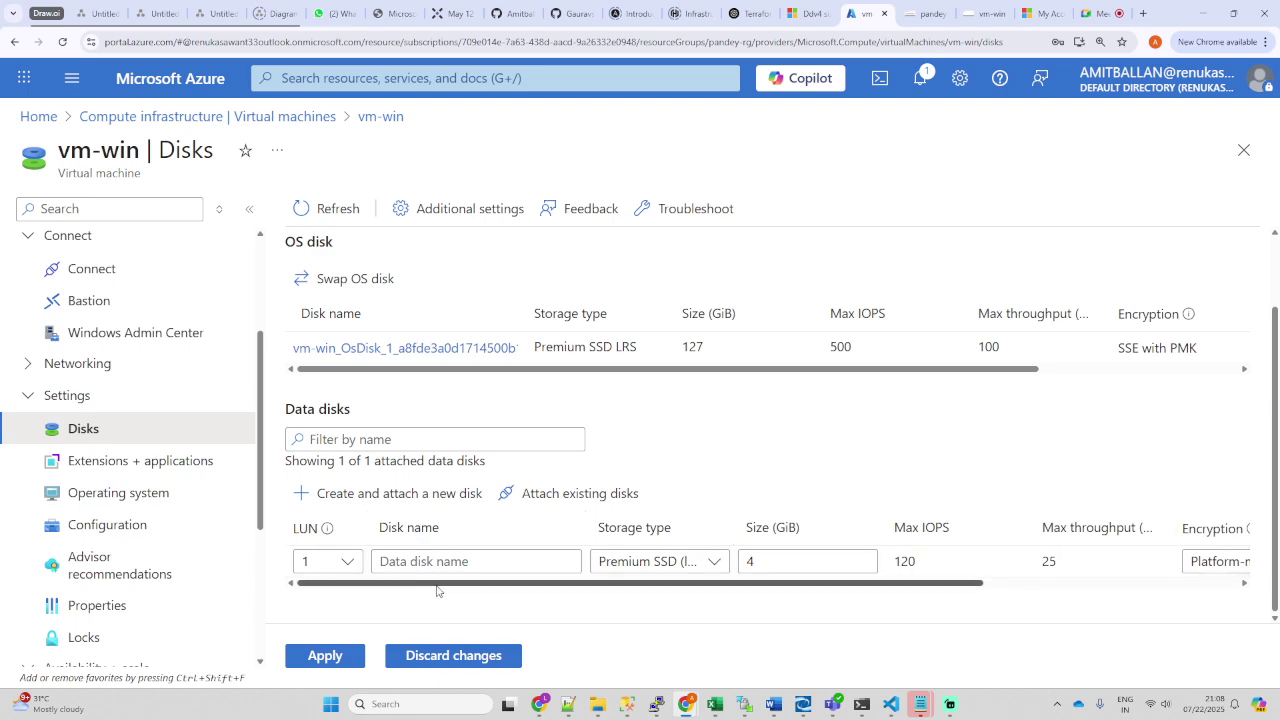
pyautogui.moveTo(437, 588); pyautogui.dragTo(395, 588)
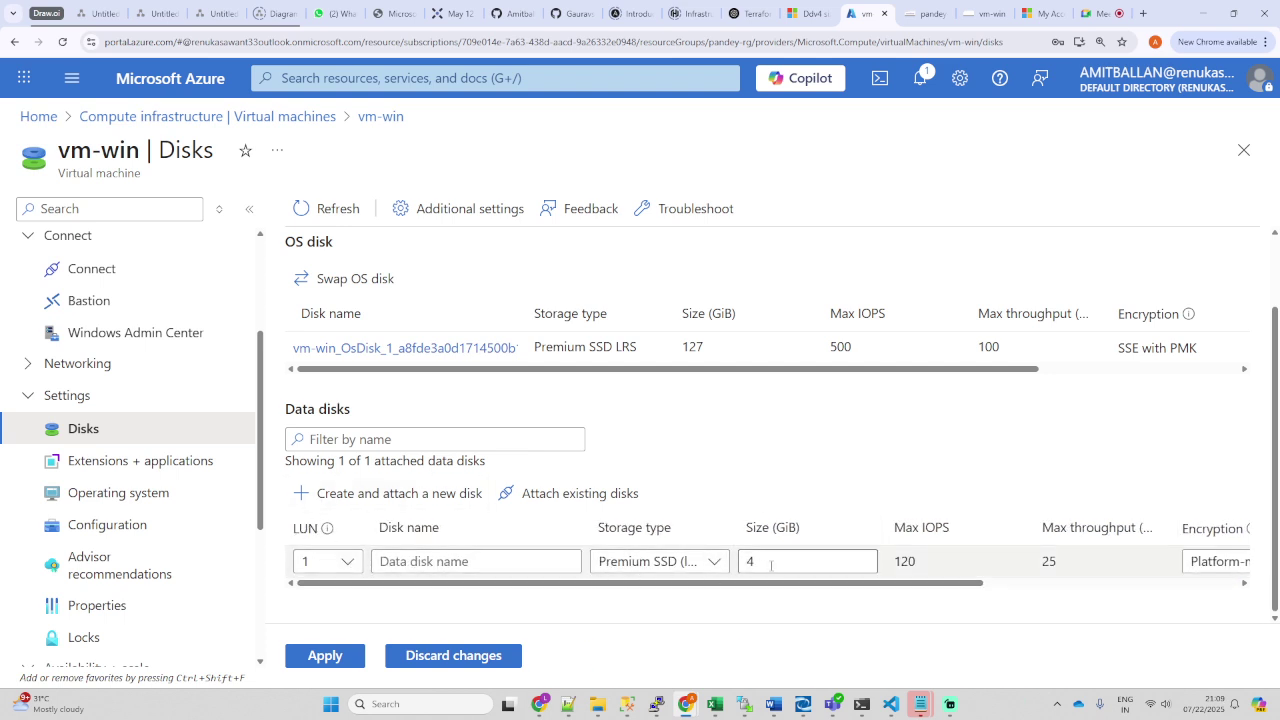
pyautogui.click(480, 561)
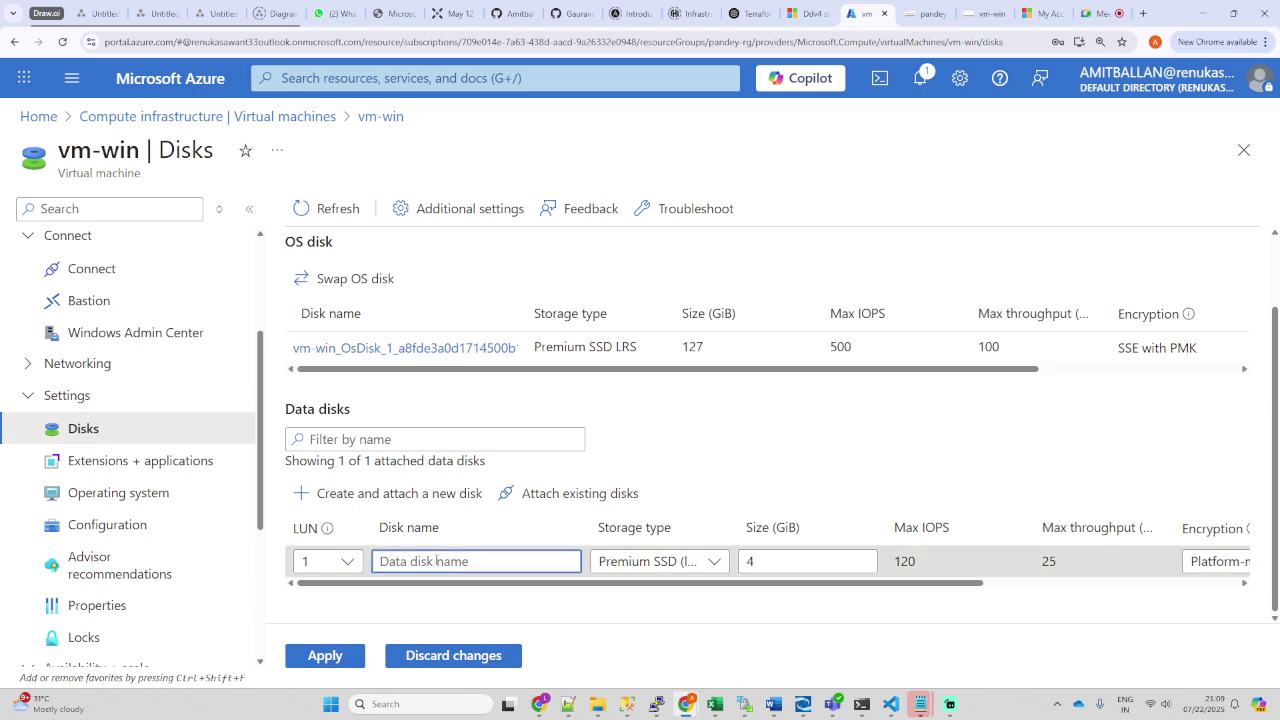
pyautogui.click(692, 562)
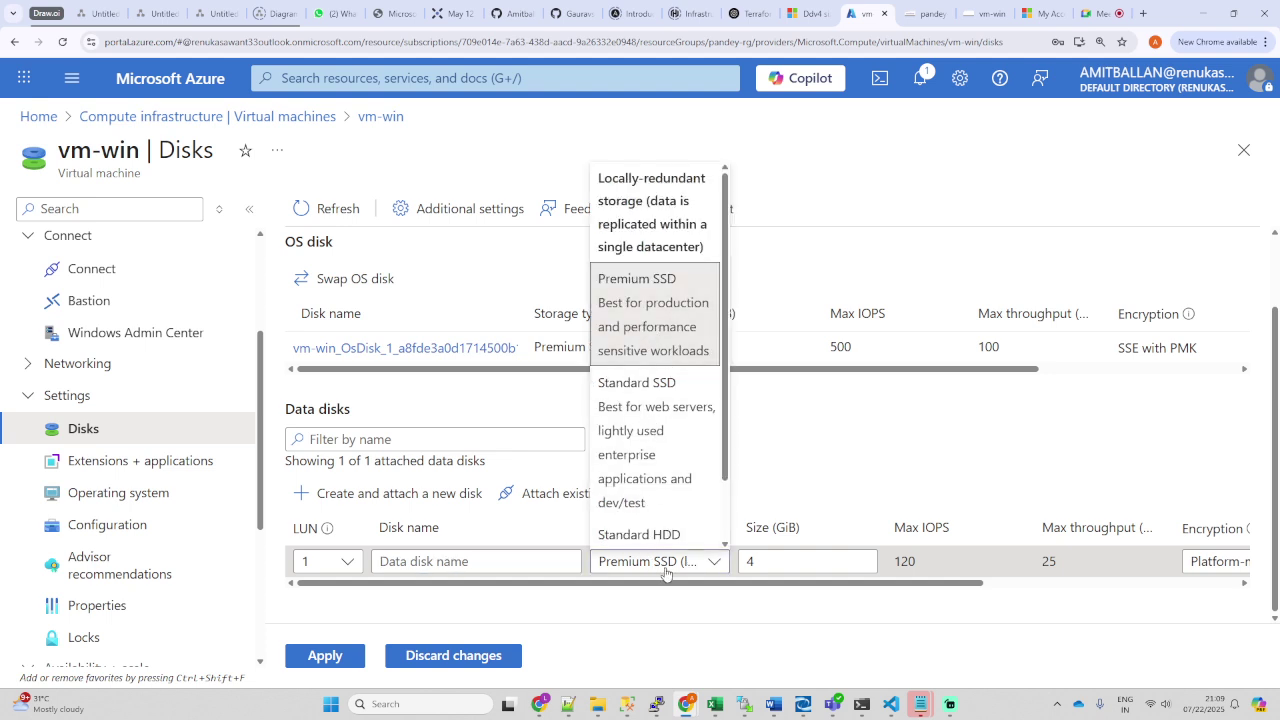
pyautogui.click(781, 560)
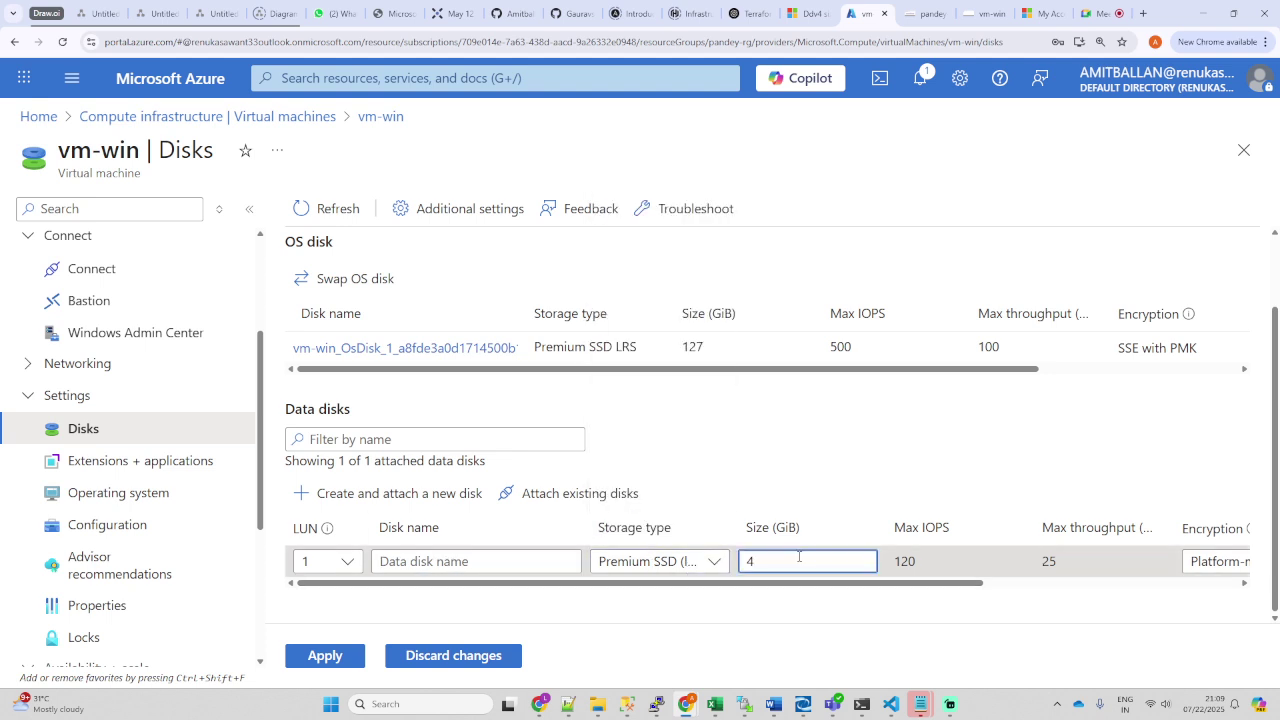
pyautogui.moveTo(806, 583); pyautogui.dragTo(634, 590)
pyautogui.moveTo(737, 582); pyautogui.dragTo(1045, 583)
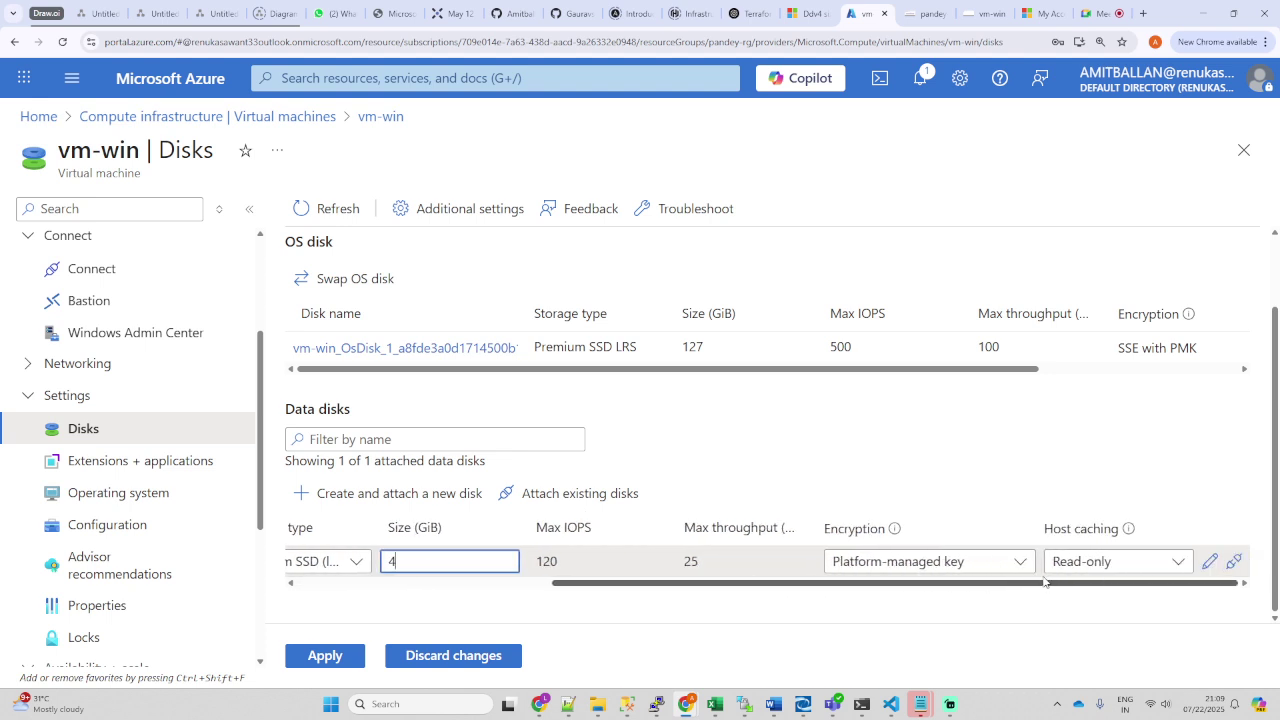
pyautogui.click(1209, 563)
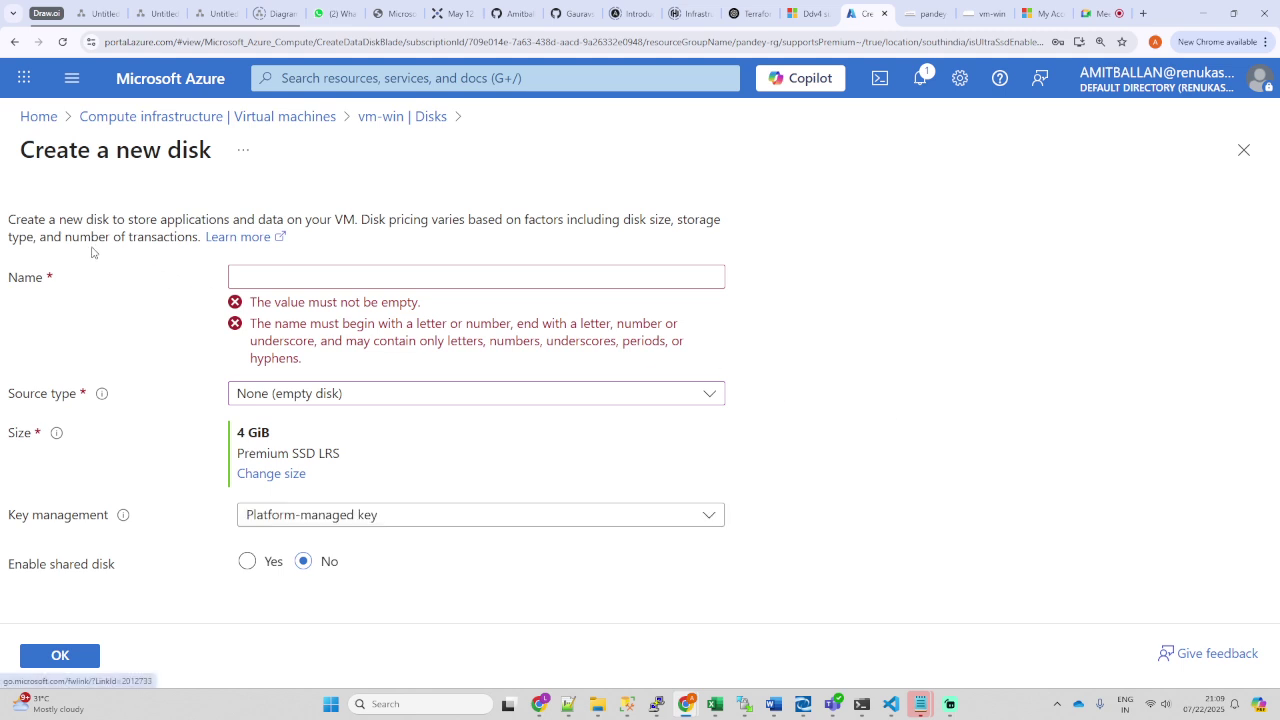
# Step: Name the new disk Demo-disk
pyautogui.moveTo(20, 150); pyautogui.dragTo(372, 264)
pyautogui.click(90, 292)
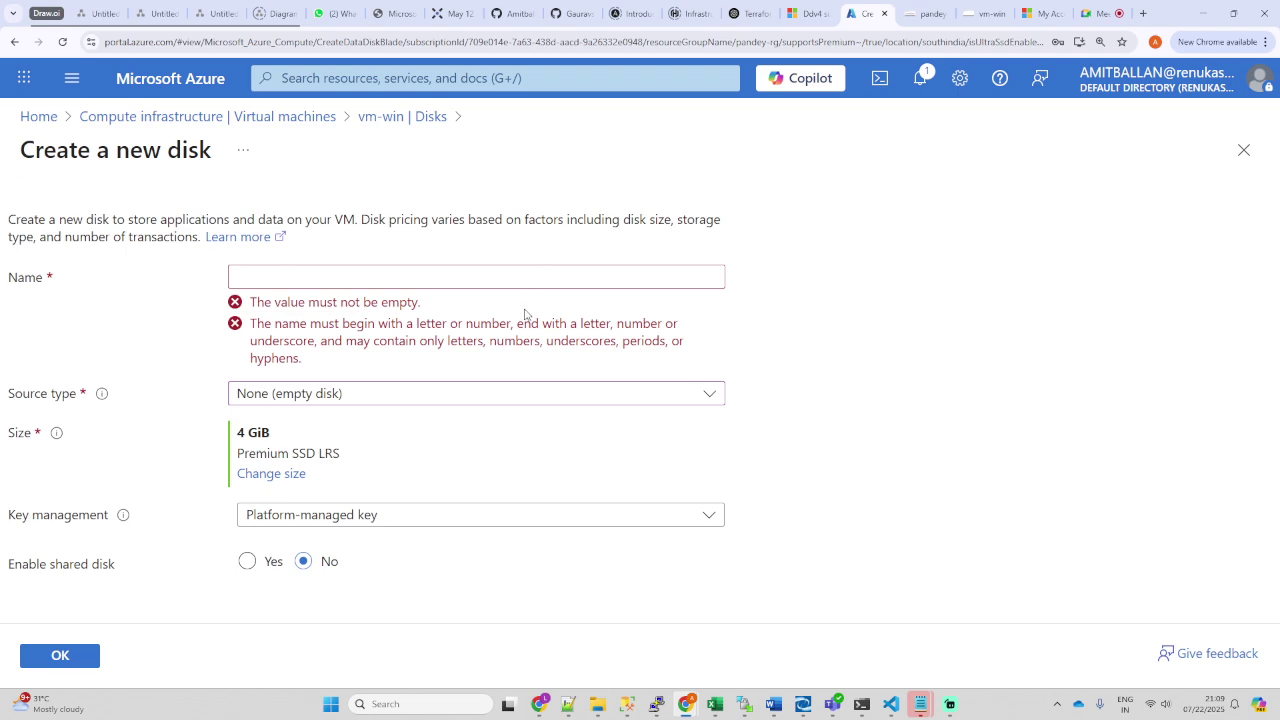
pyautogui.click(331, 276)
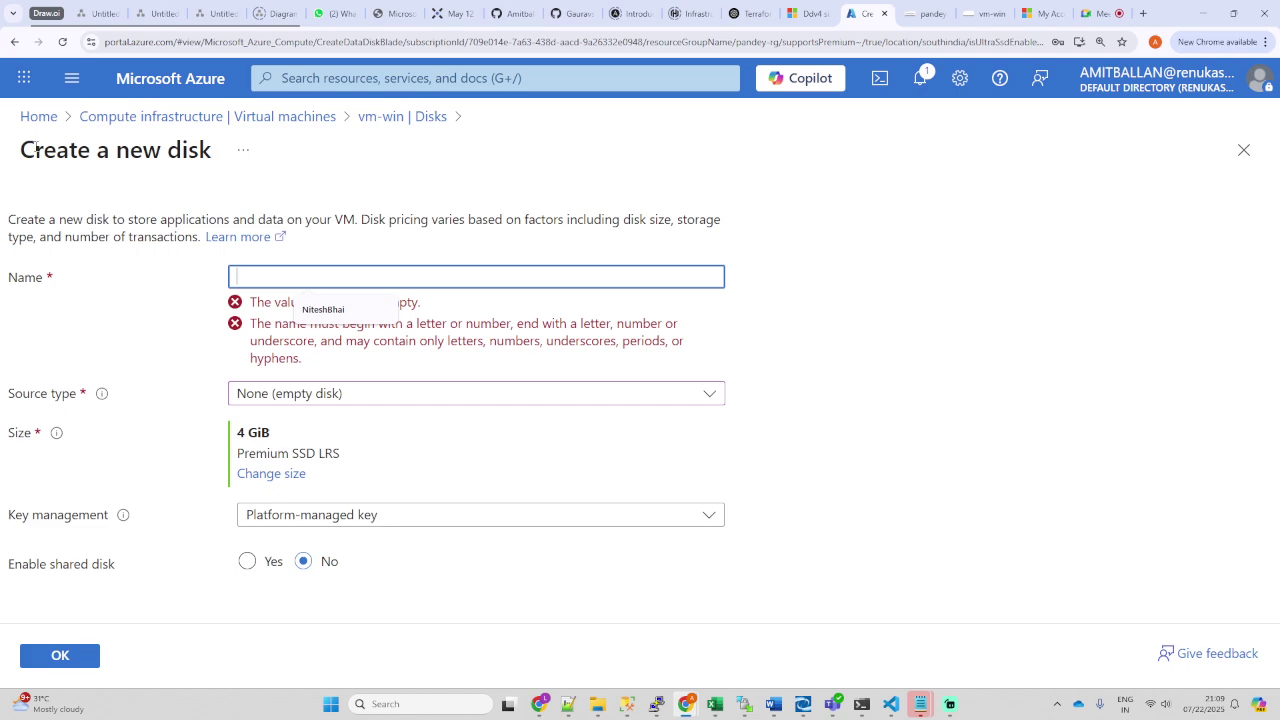
pyautogui.moveTo(21, 149); pyautogui.dragTo(297, 161)
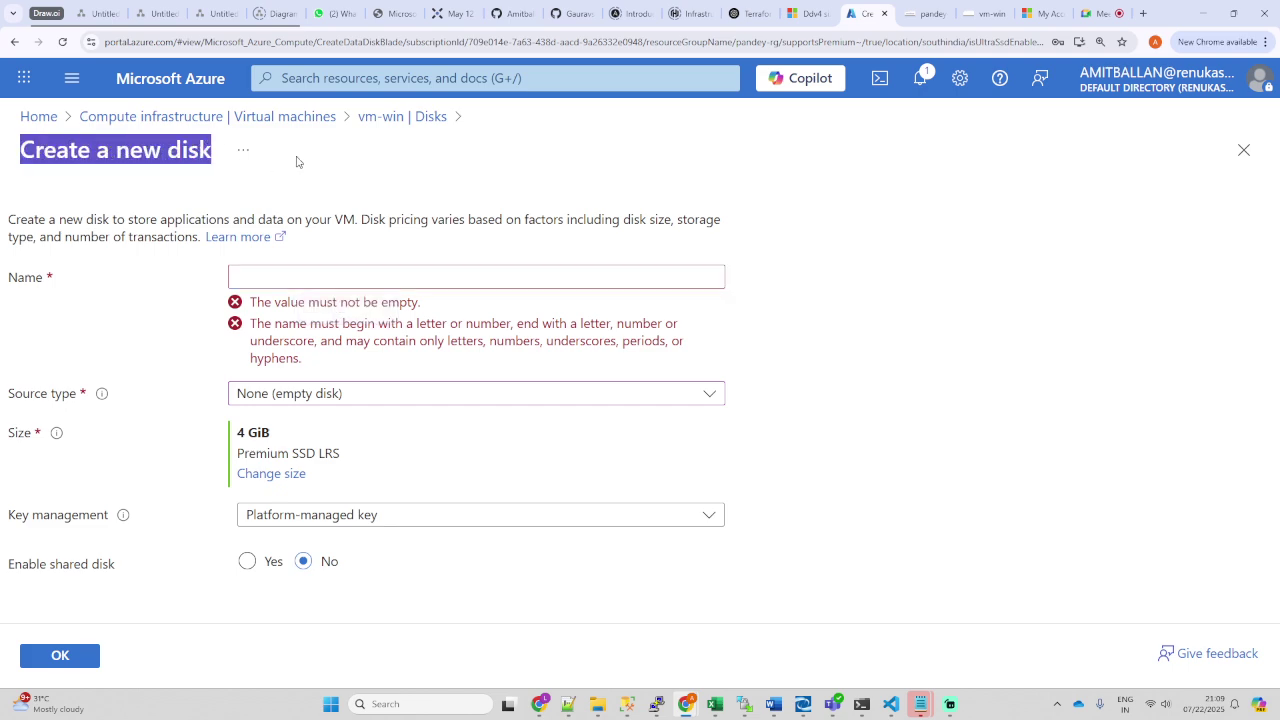
pyautogui.click(280, 270)
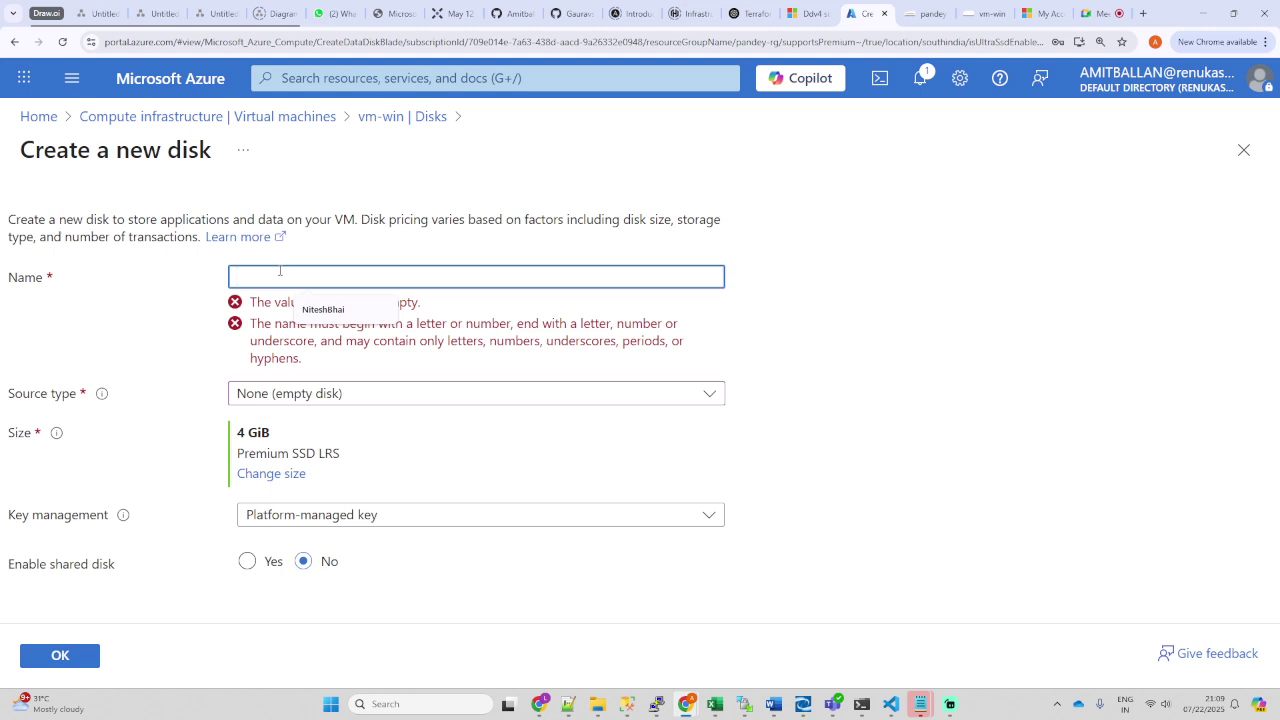
pyautogui.write('Demodis')
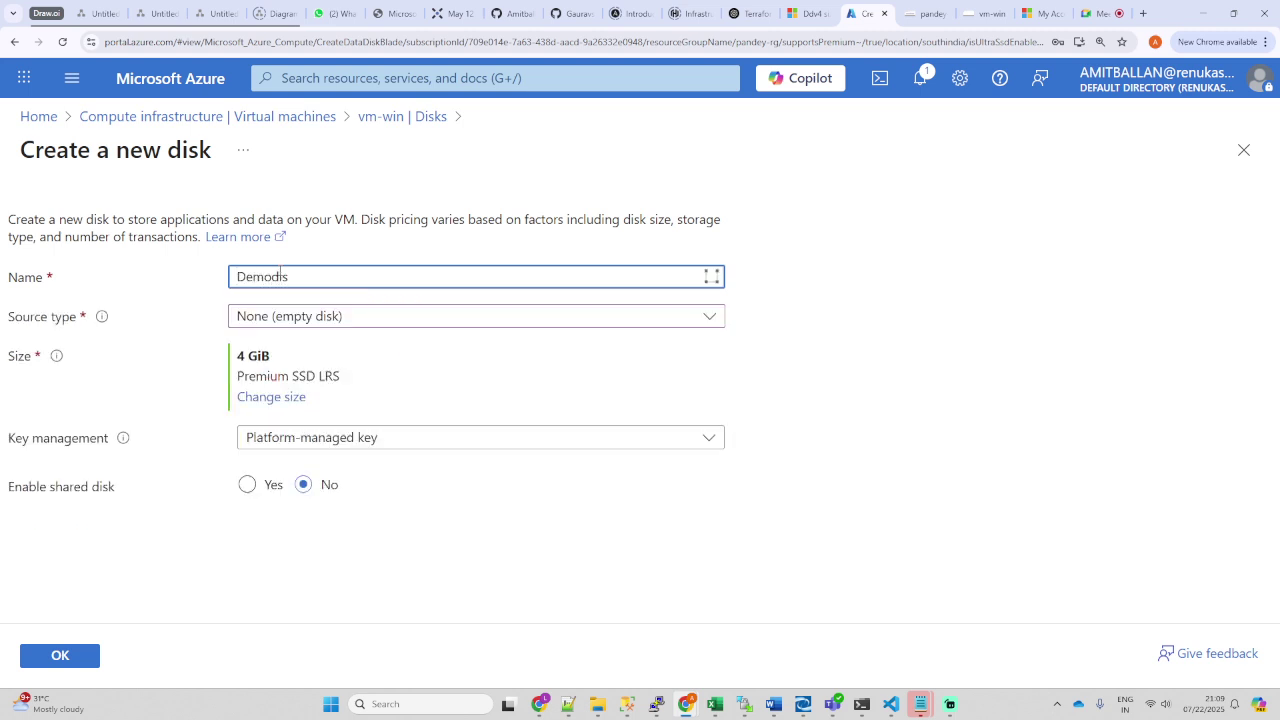
pyautogui.press('BackSpace')
pyautogui.moveTo(77, 320); pyautogui.dragTo(9, 330)
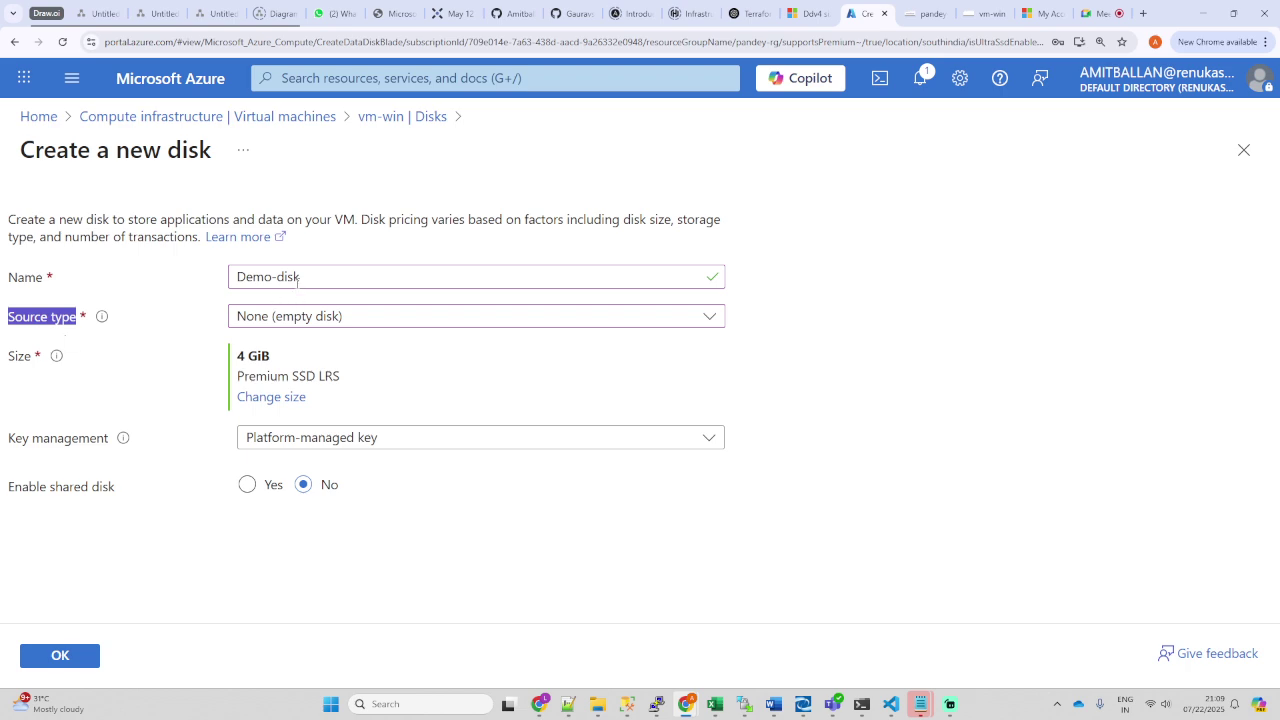
pyautogui.moveTo(297, 282); pyautogui.dragTo(235, 279)
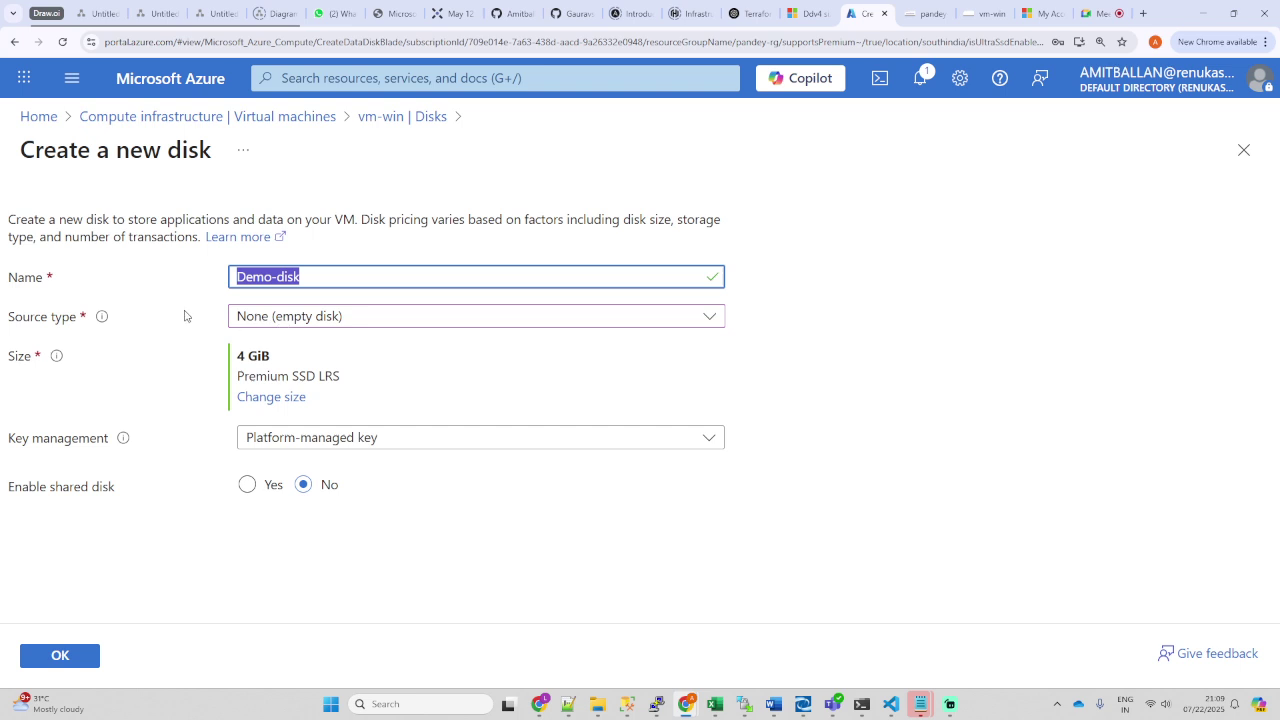
# Step: Set the new disk's source type to Snapshot, choose demo-snap as its source and review the resulting size and storage type
pyautogui.click(345, 320)
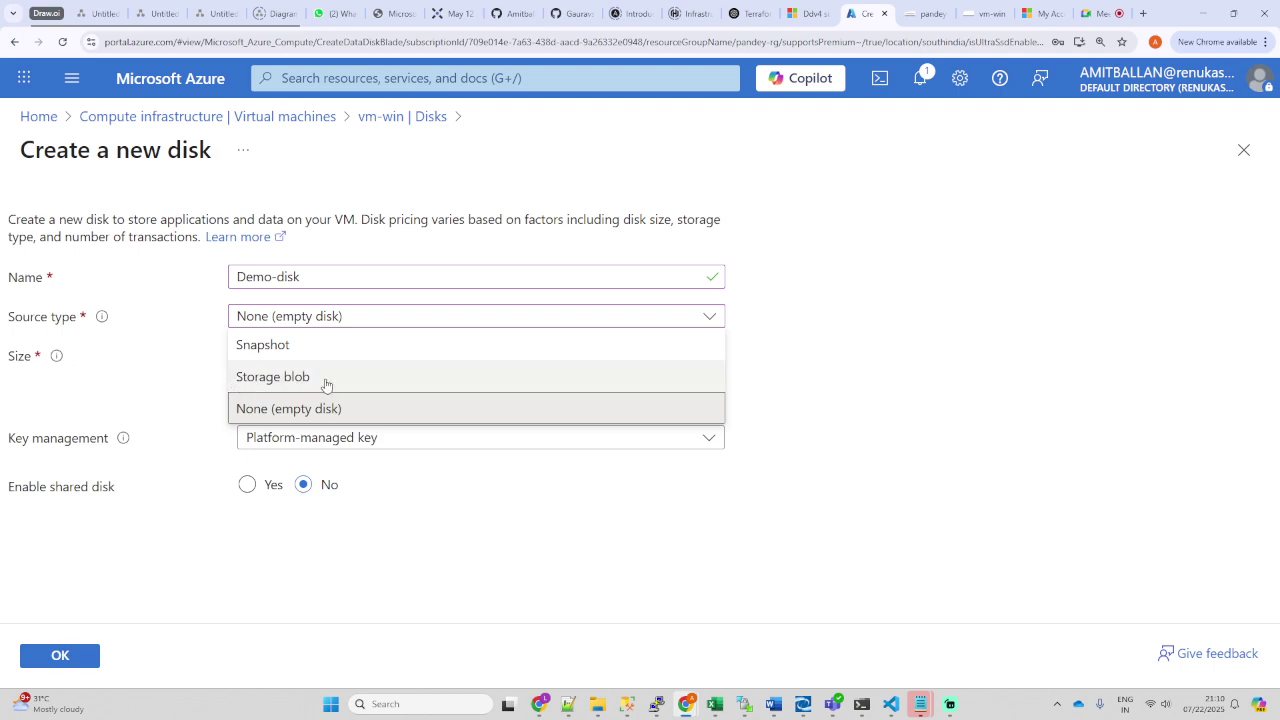
pyautogui.click(281, 354)
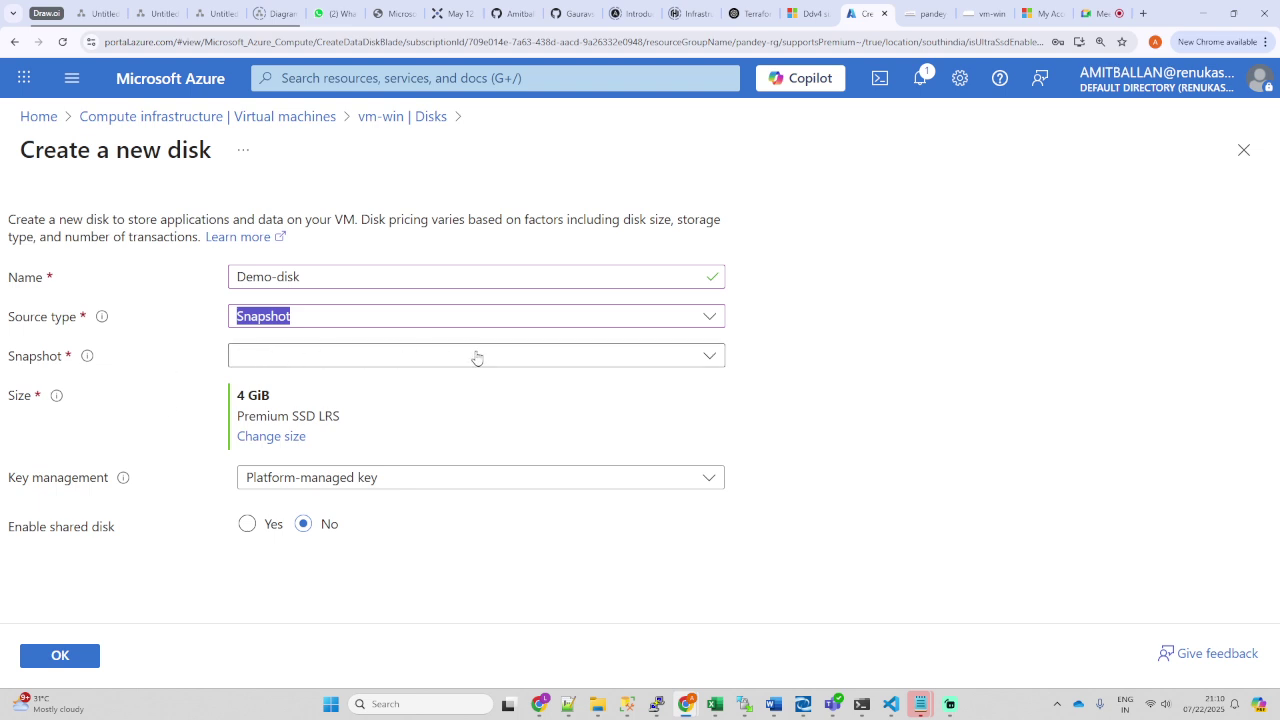
pyautogui.moveTo(282, 400); pyautogui.dragTo(229, 405)
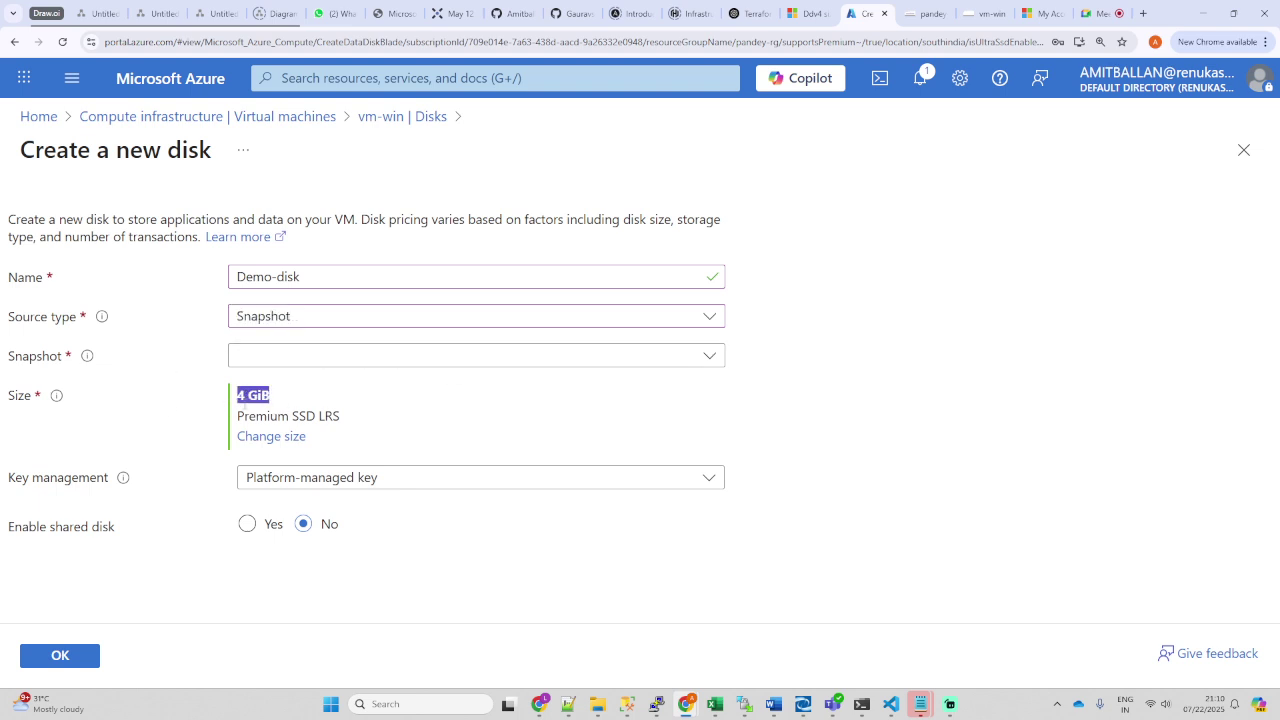
pyautogui.click(423, 357)
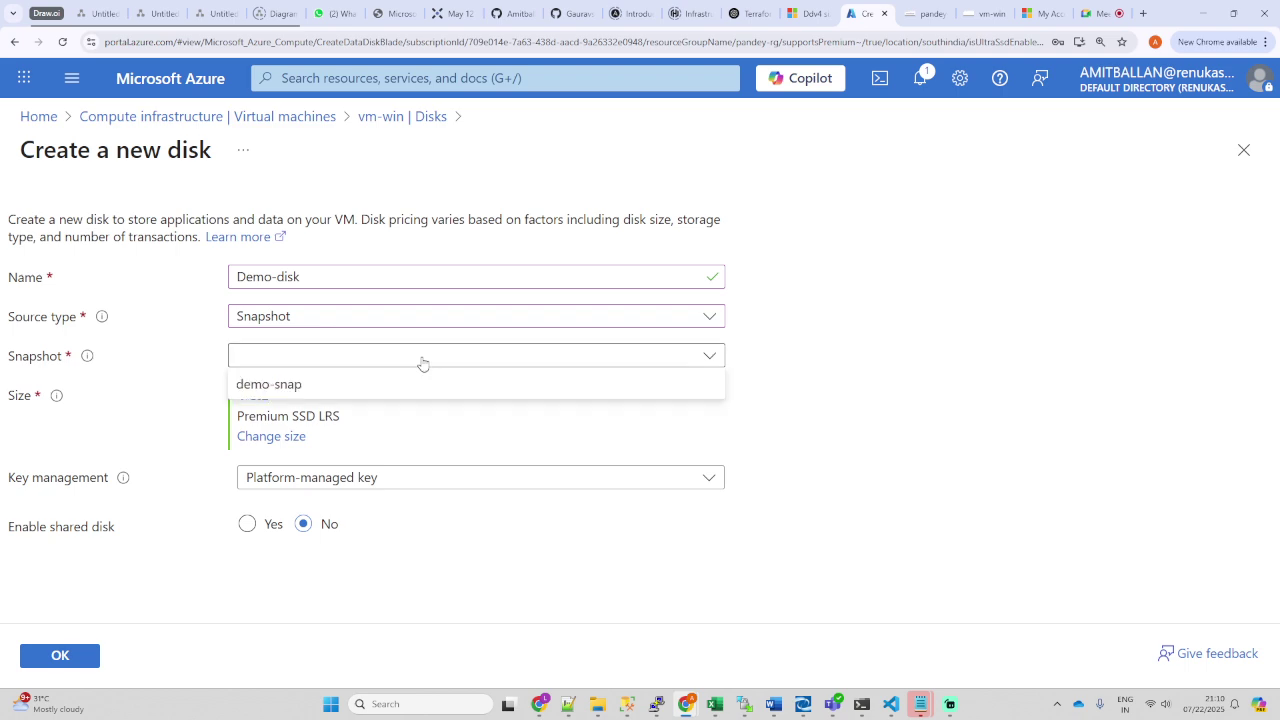
pyautogui.click(339, 390)
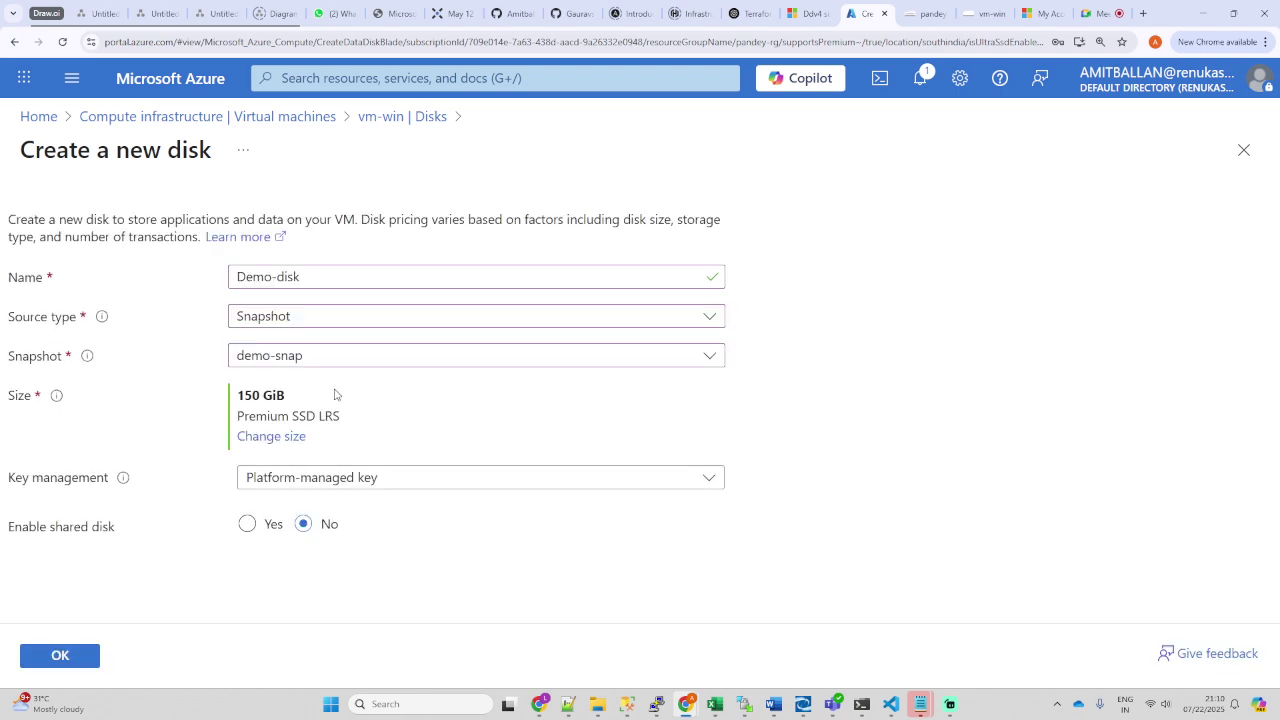
pyautogui.moveTo(300, 402); pyautogui.dragTo(238, 408)
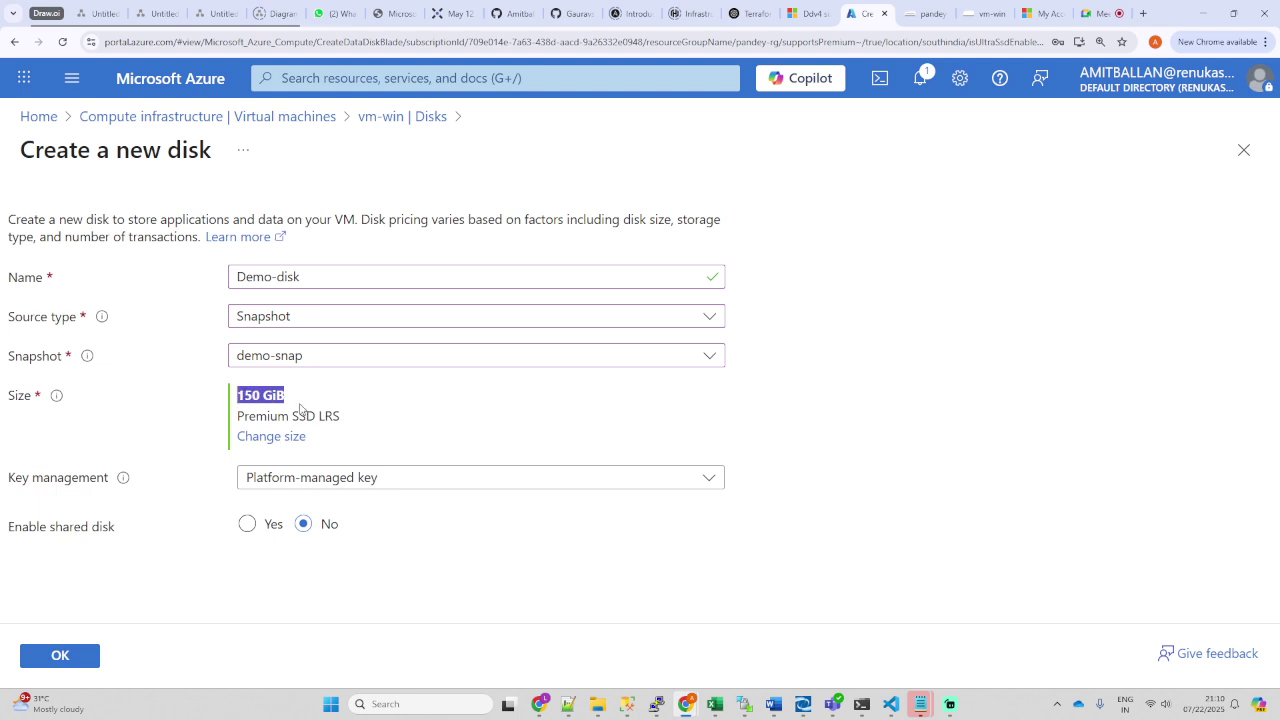
pyautogui.moveTo(363, 428); pyautogui.dragTo(236, 424)
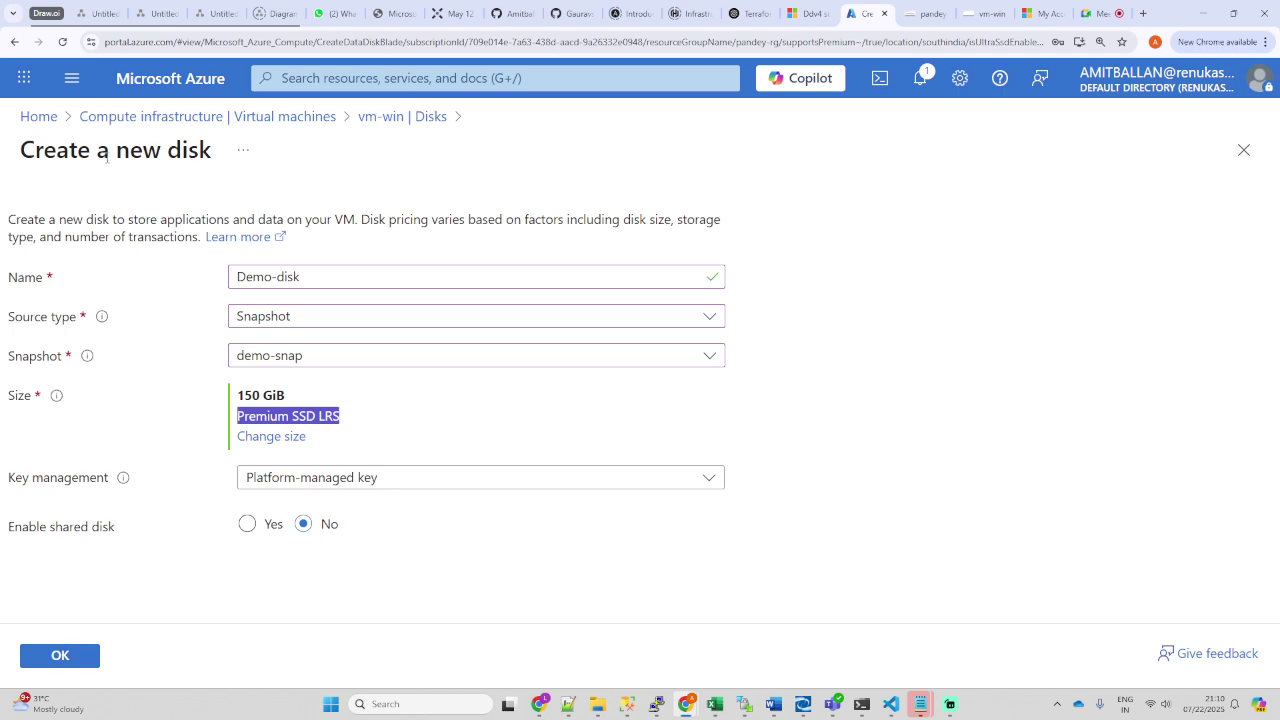
pyautogui.moveTo(219, 163); pyautogui.dragTo(69, 177)
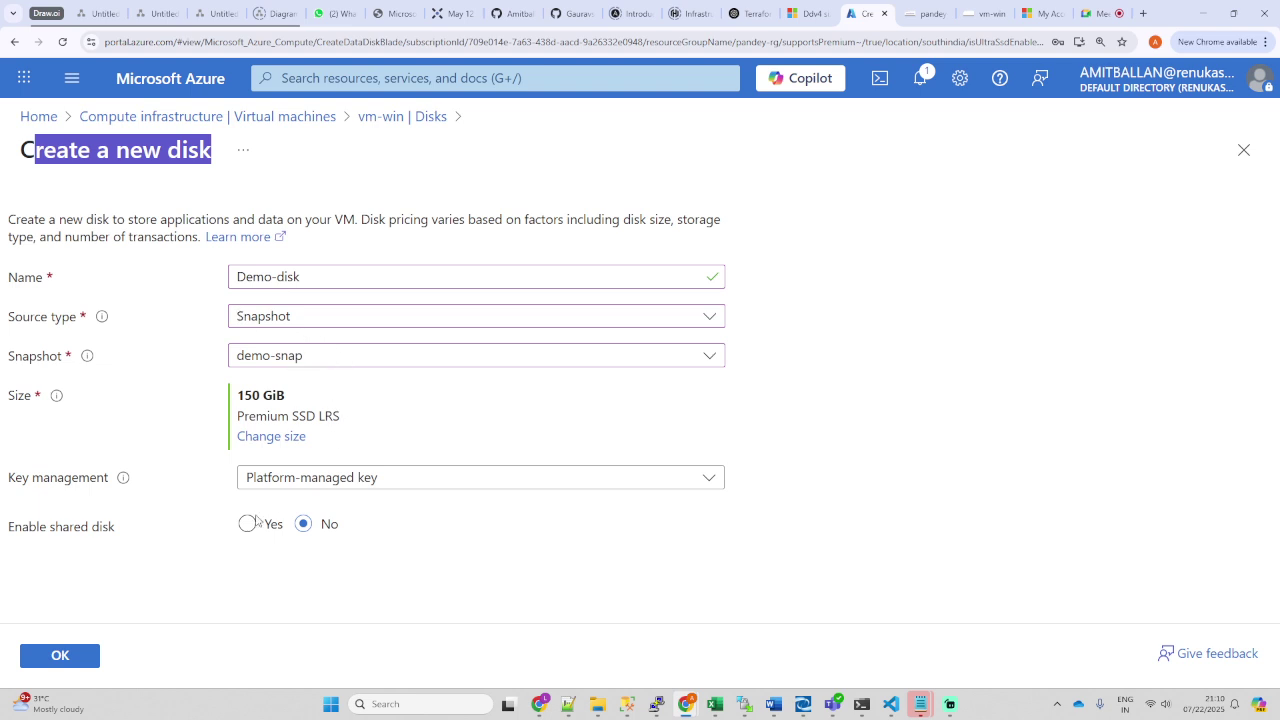
pyautogui.click(172, 501)
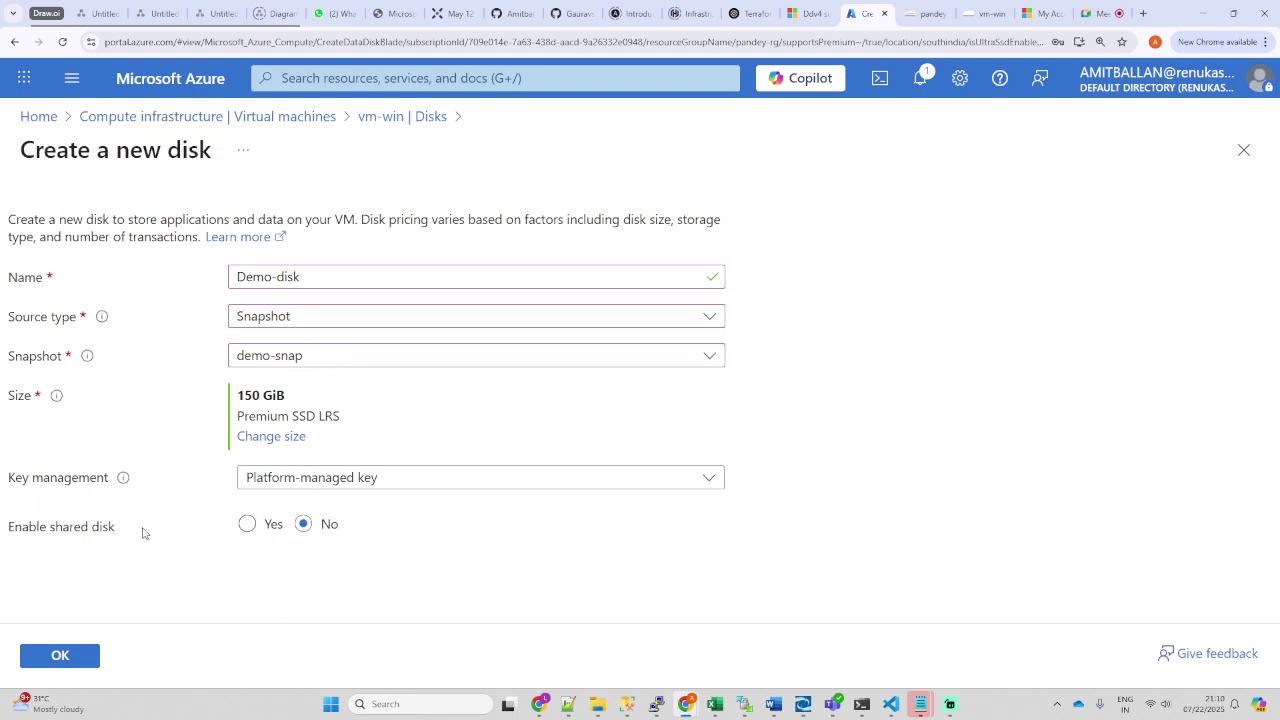
# Step: Enable shared disk with max shares of 5 for Demo-disk, accept the form and try to apply the disk changes to vm-win
pyautogui.moveTo(142, 533); pyautogui.dragTo(13, 531)
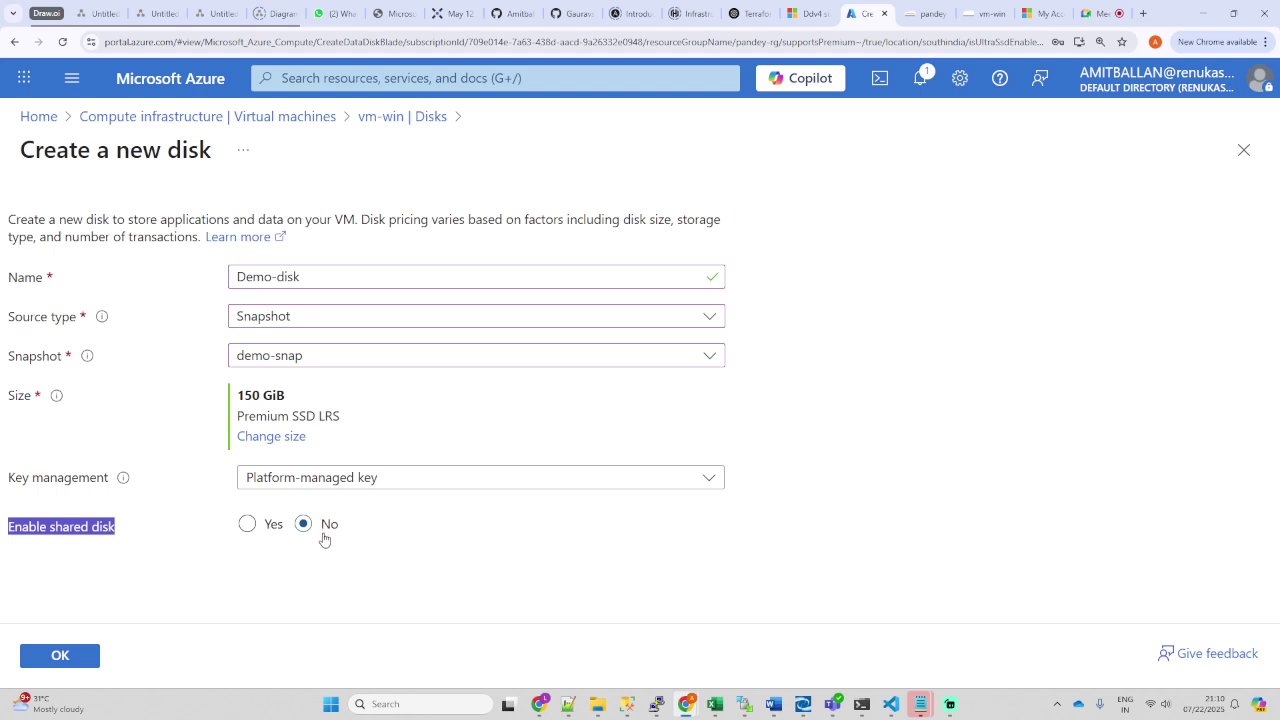
pyautogui.click(250, 527)
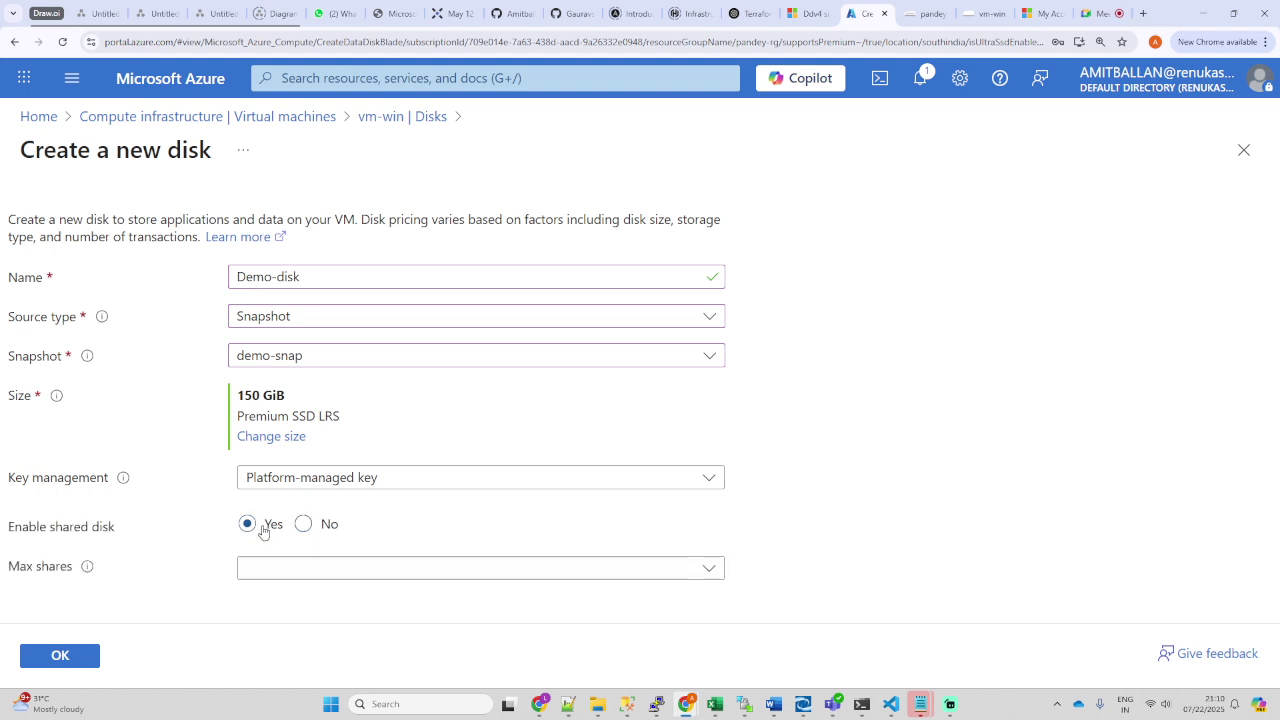
pyautogui.click(490, 573)
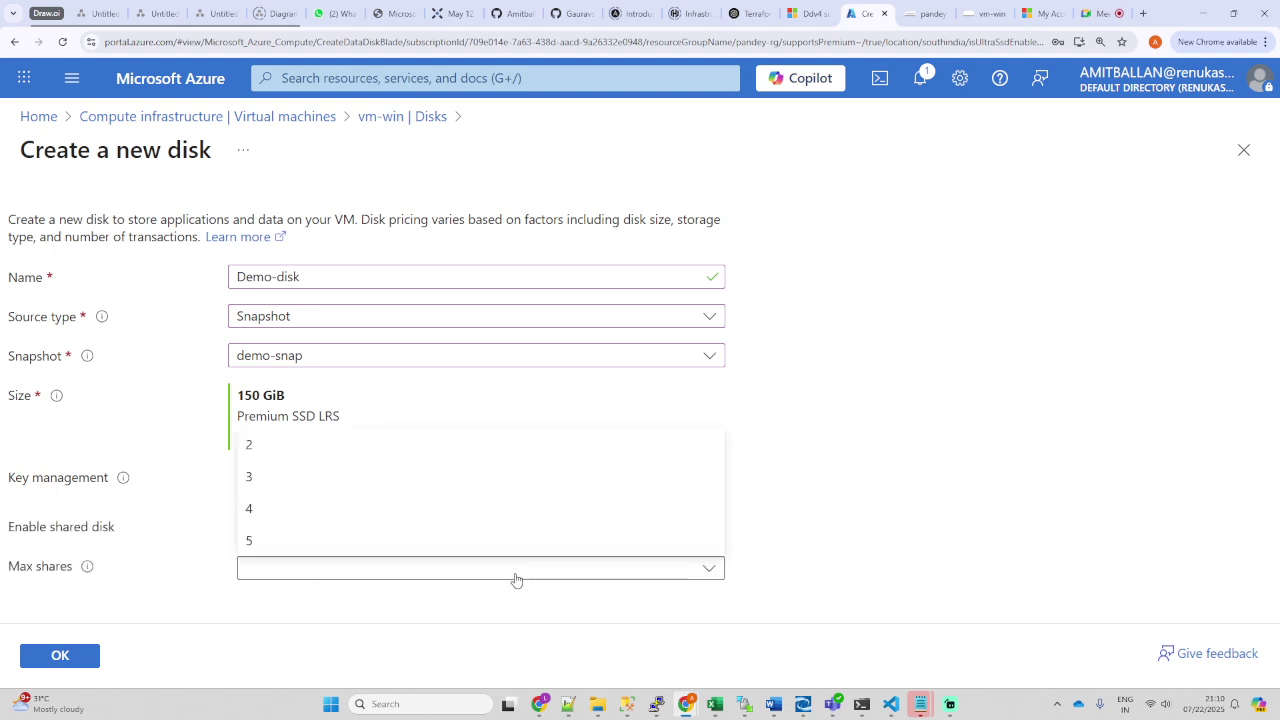
pyautogui.click(286, 545)
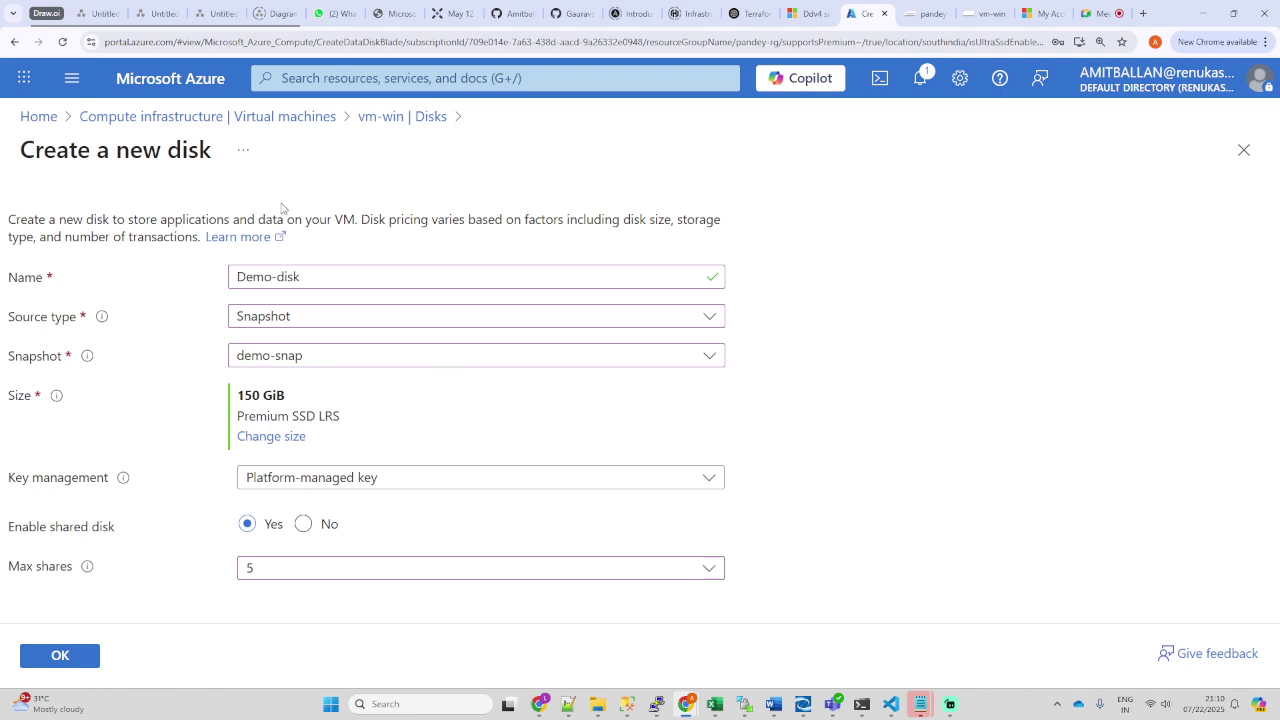
pyautogui.click(78, 655)
pyautogui.scroll(-1, 335, 593)
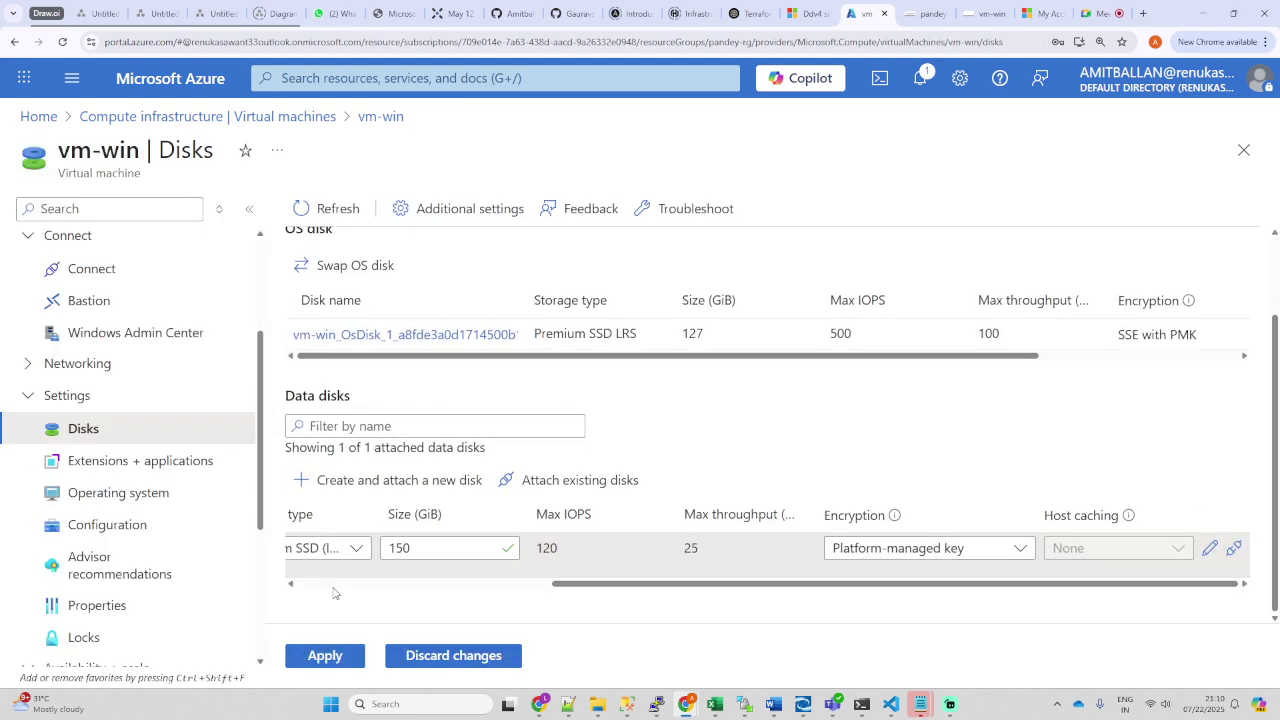
pyautogui.click(331, 656)
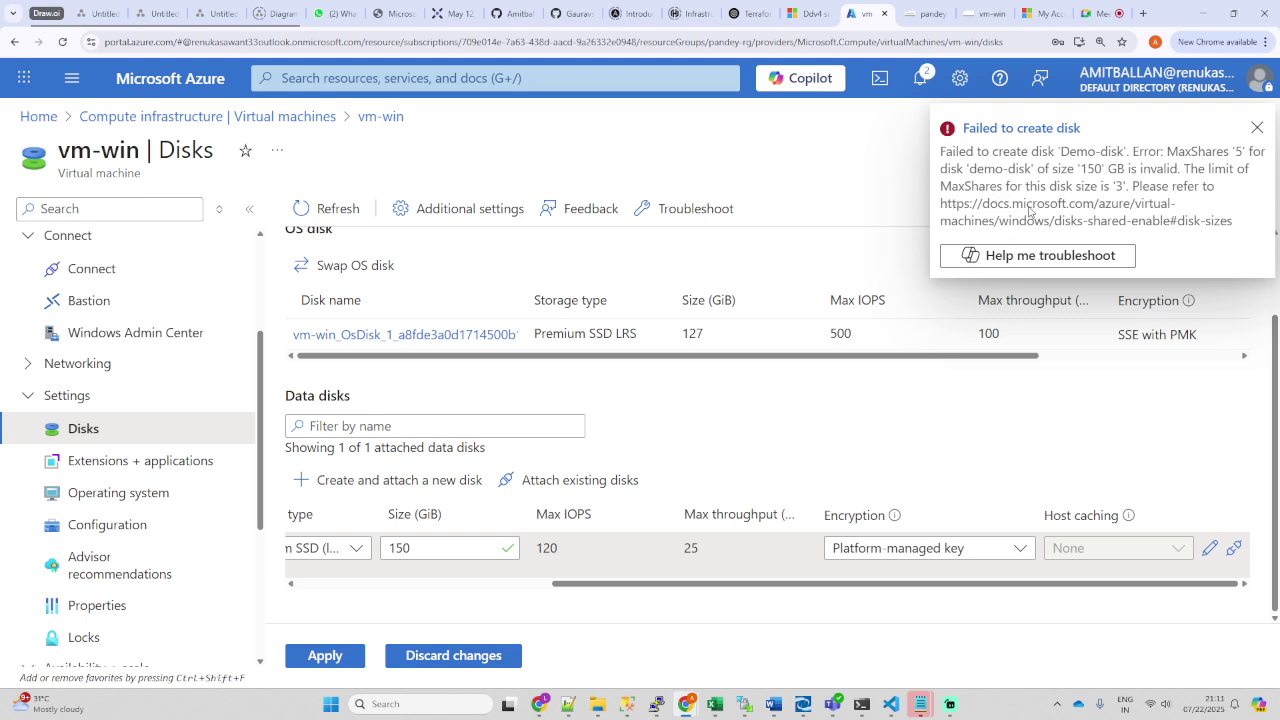
# Step: Reduce Demo-disk's max shares to 3 and apply the disk changes to vm-win again
pyautogui.click(1210, 548)
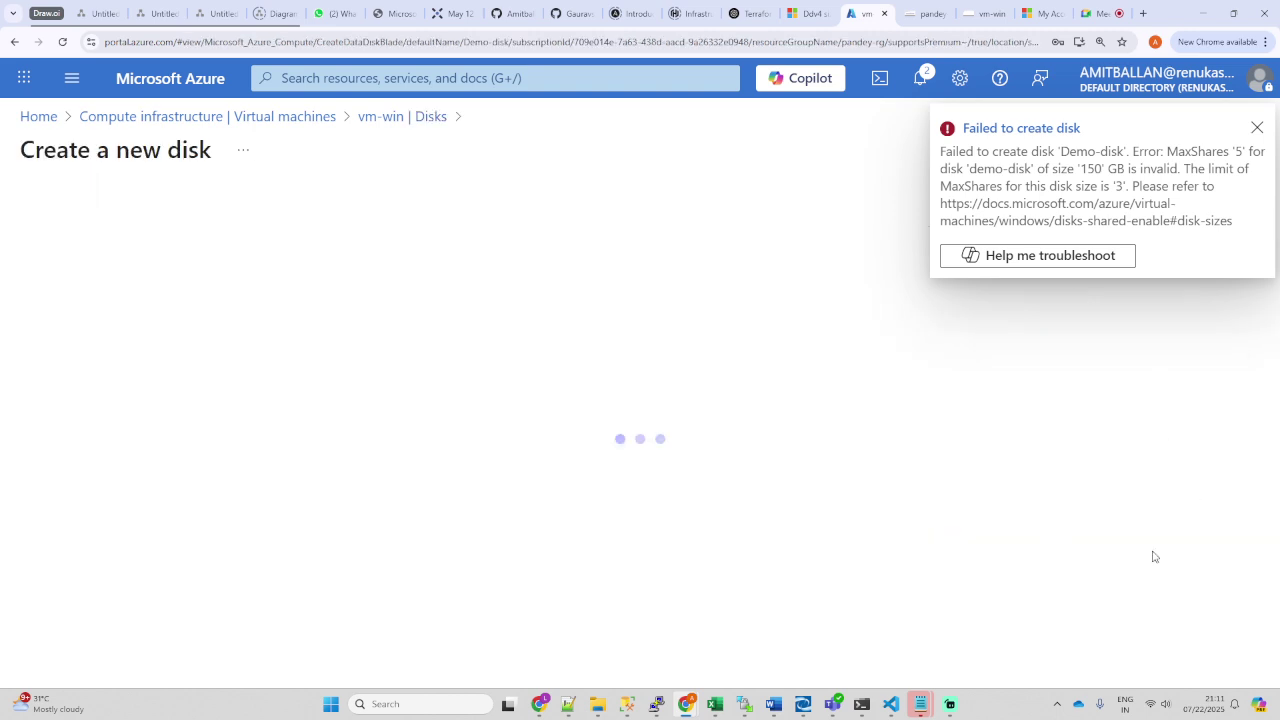
pyautogui.click(600, 568)
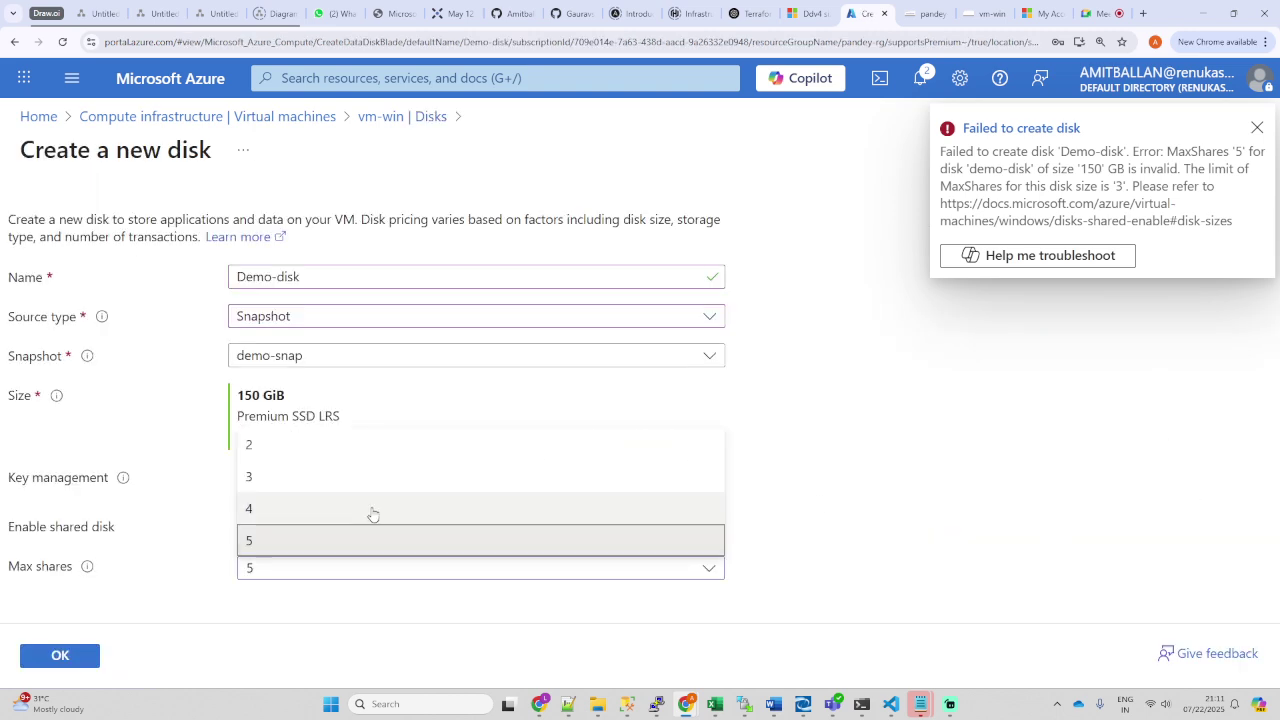
pyautogui.click(351, 477)
pyautogui.click(60, 655)
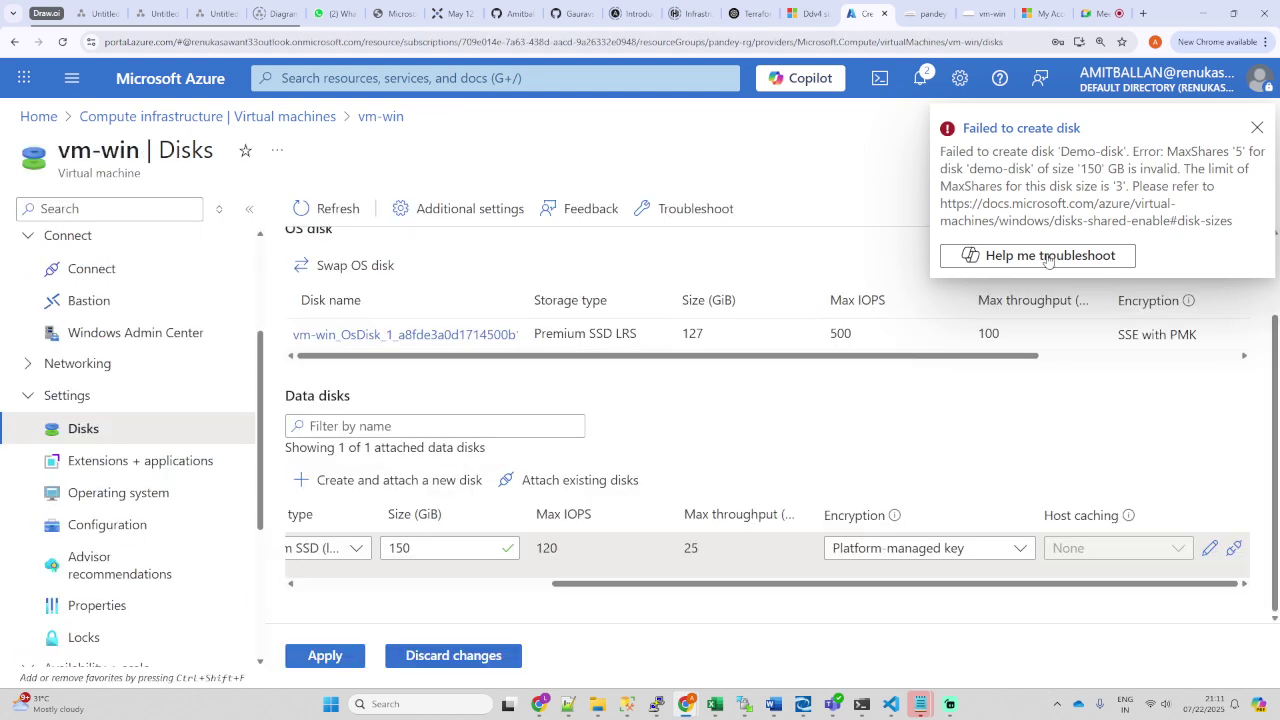
pyautogui.click(1256, 128)
pyautogui.click(325, 655)
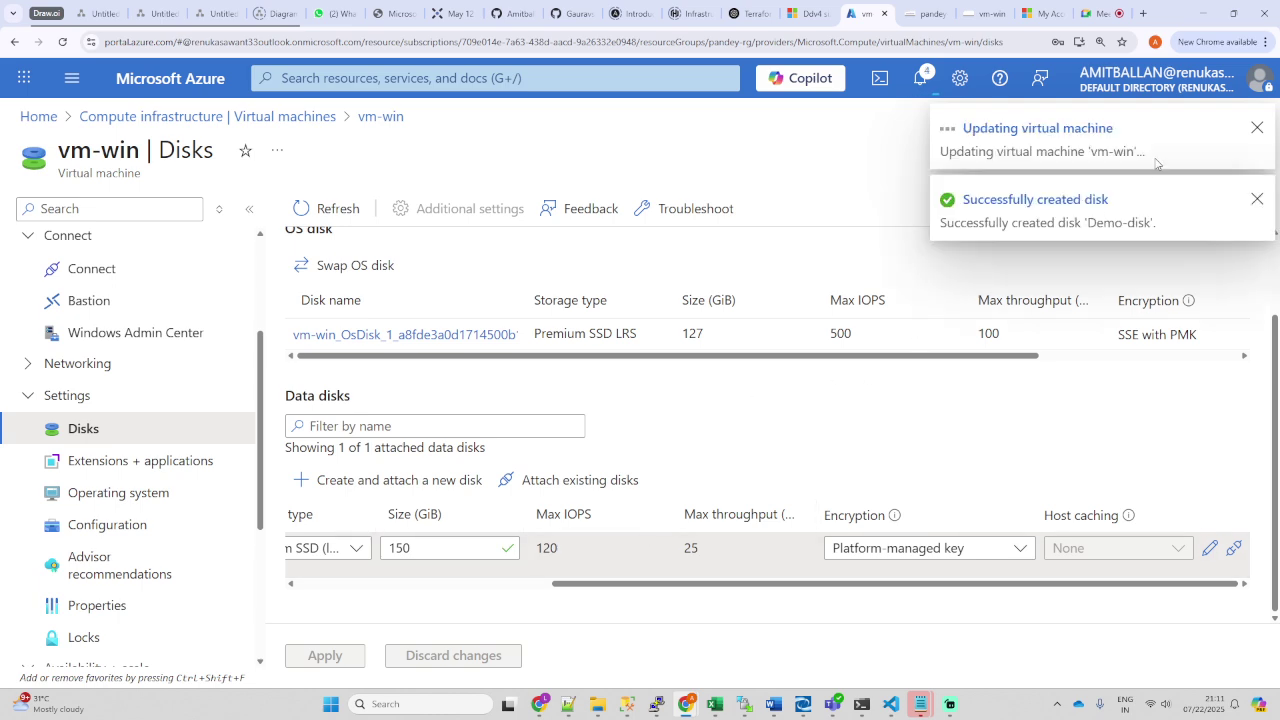
pyautogui.click(1257, 128)
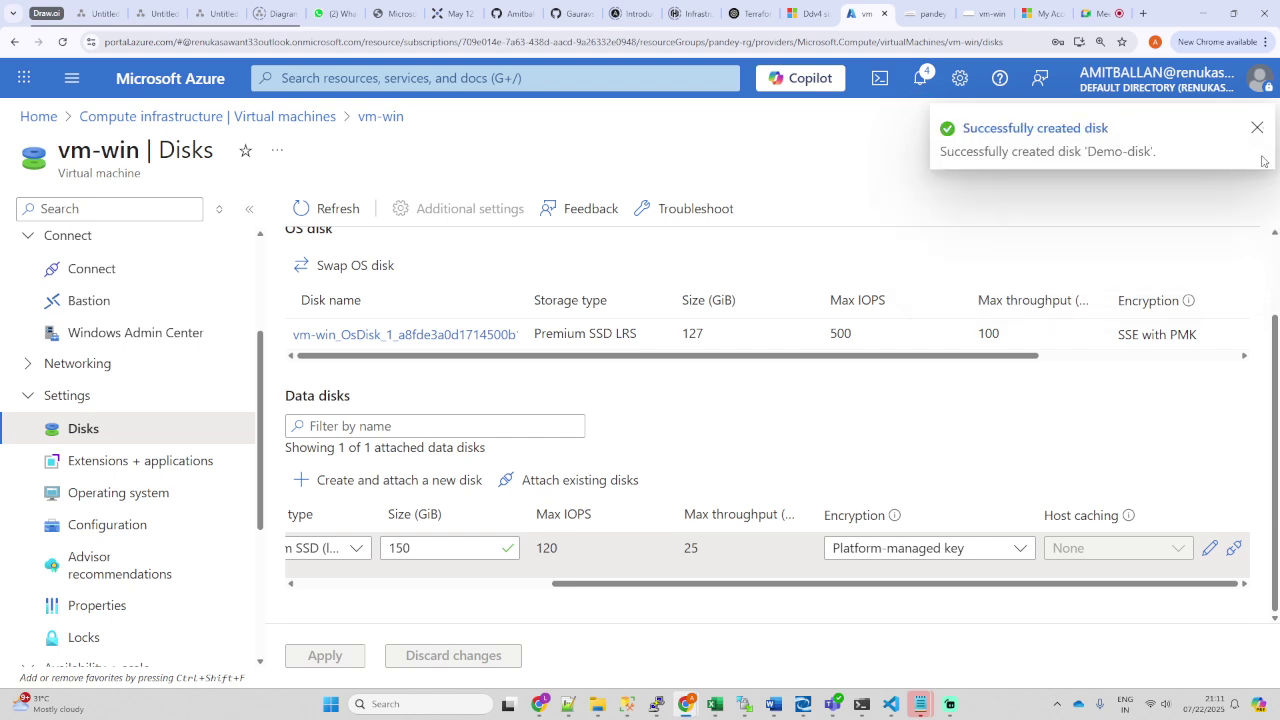
# Step: Review the notification about the failed disk creation and check the Demo-disk entry among vm-win's data disks
pyautogui.click(920, 80)
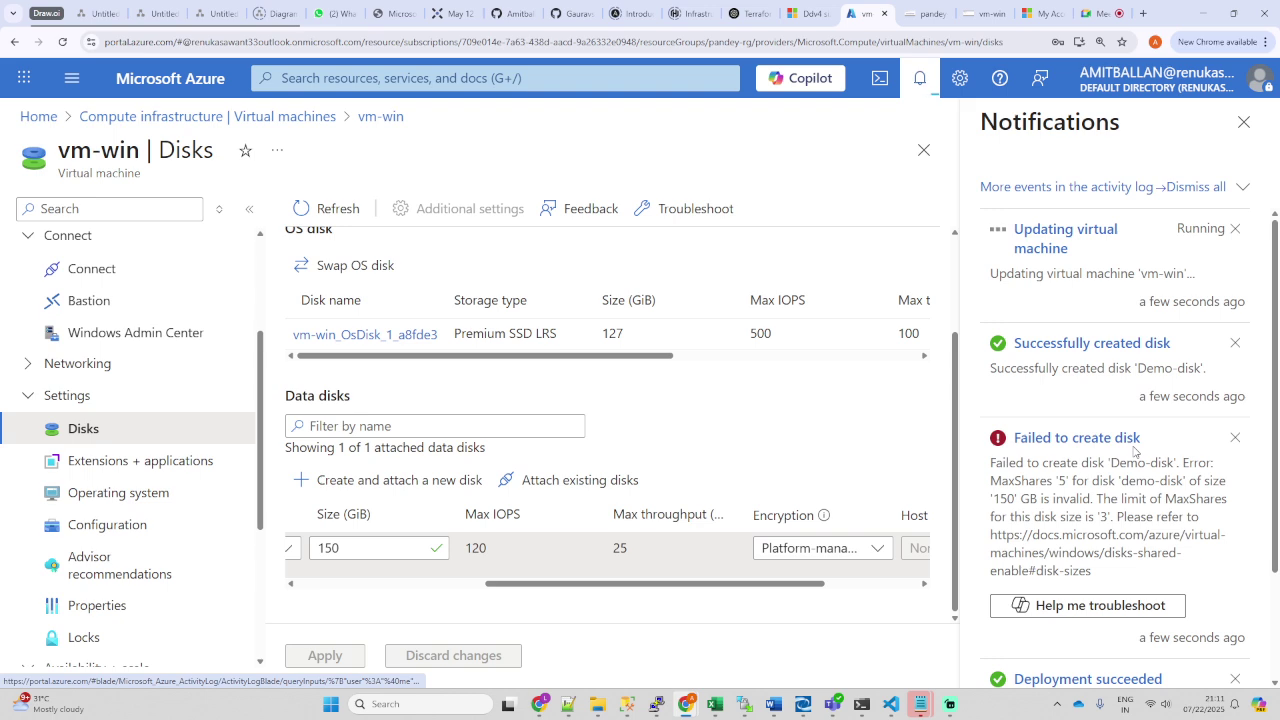
pyautogui.moveTo(1113, 515); pyautogui.dragTo(1035, 531)
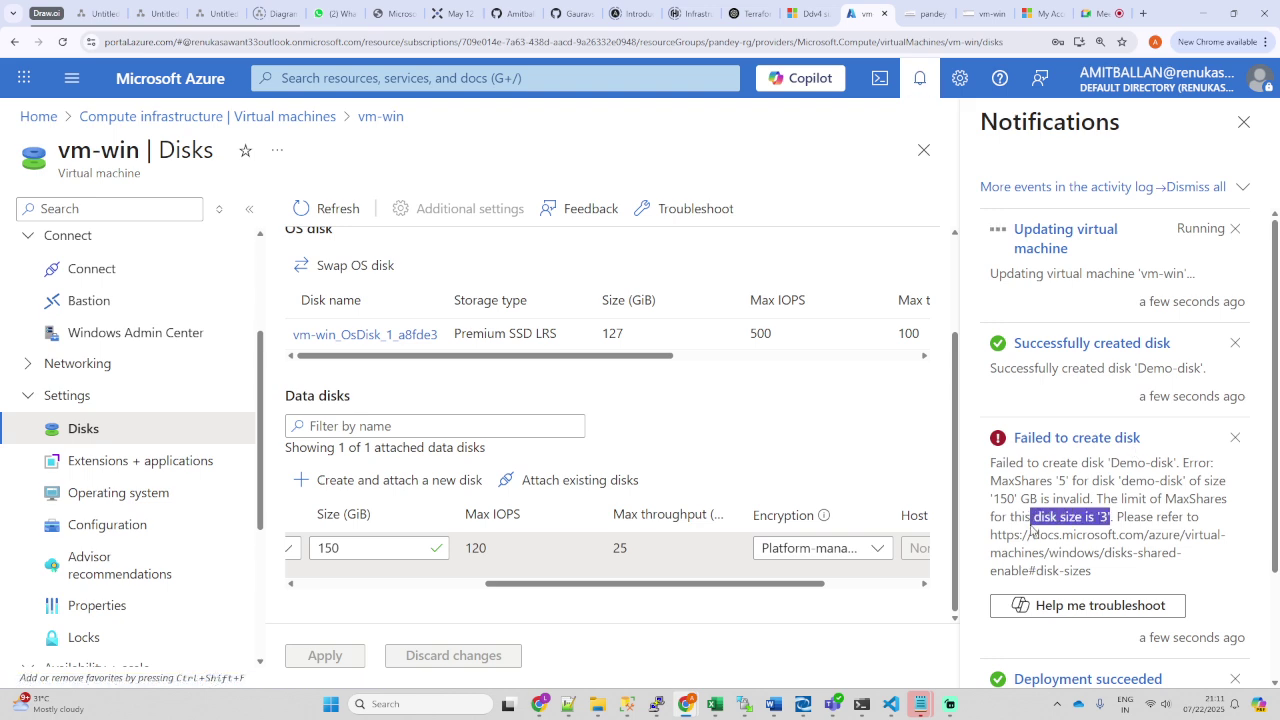
pyautogui.moveTo(695, 583); pyautogui.dragTo(352, 590)
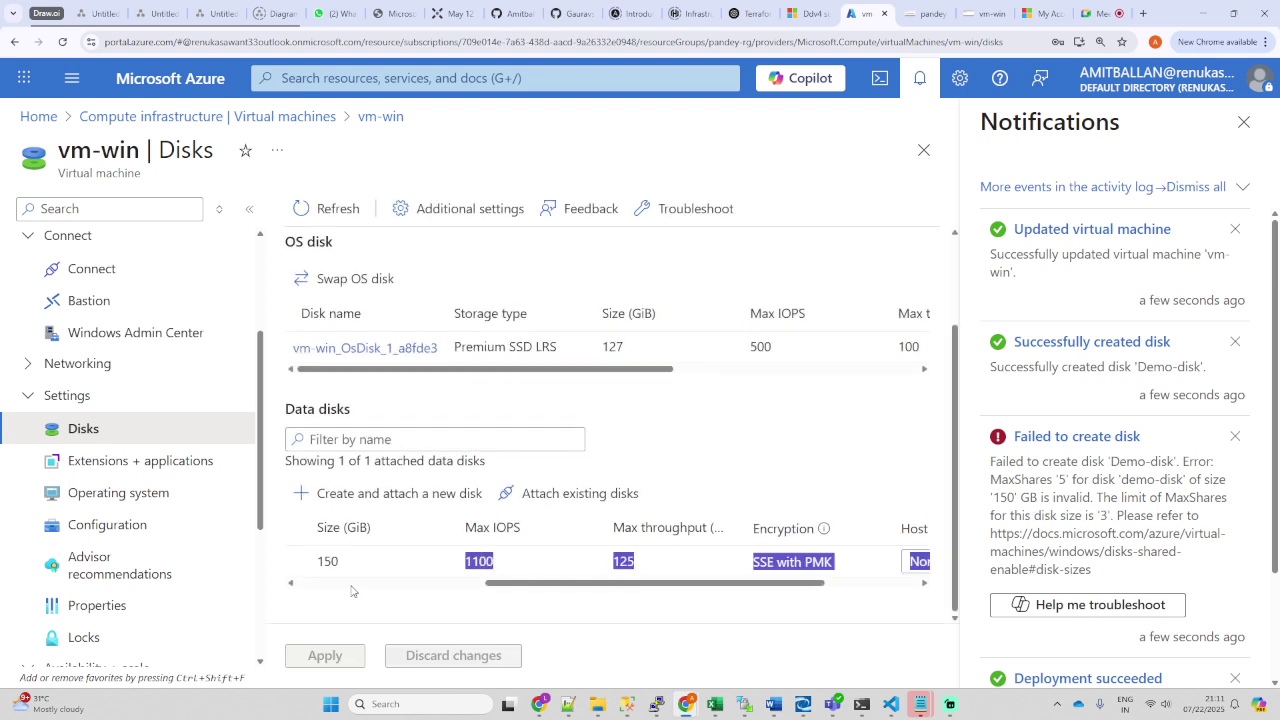
pyautogui.moveTo(669, 586); pyautogui.dragTo(352, 590)
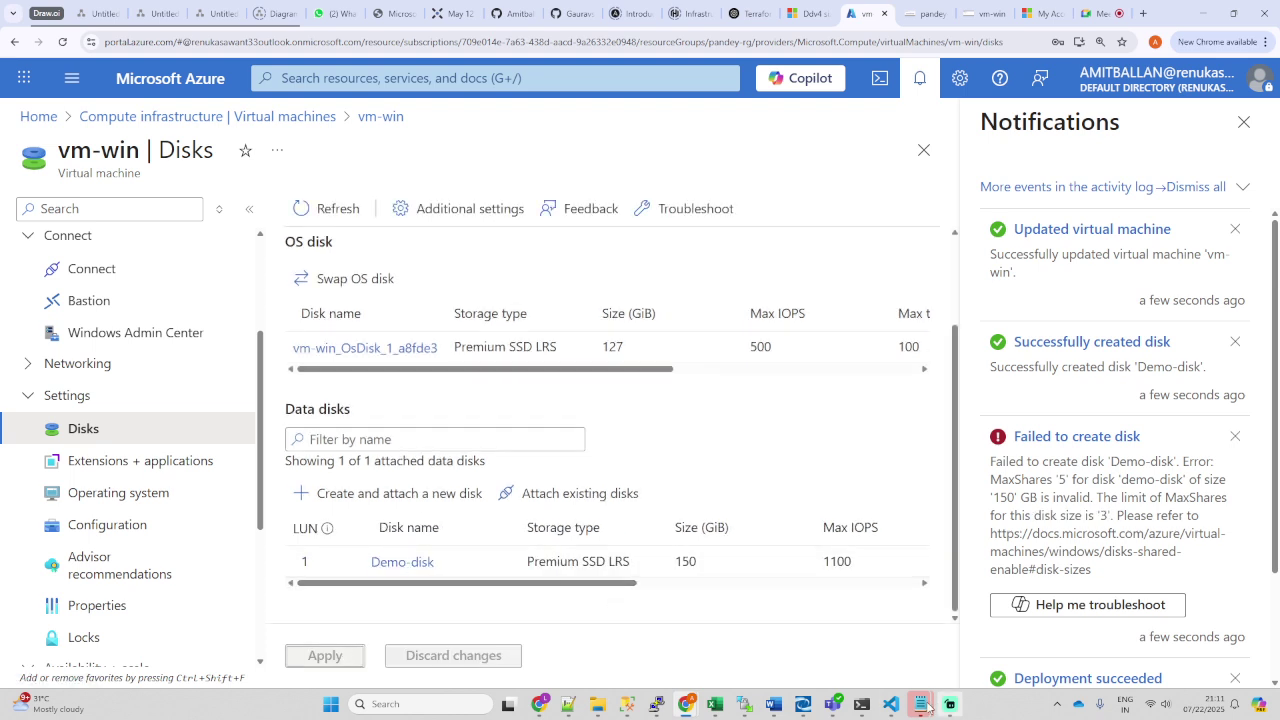
pyautogui.moveTo(889, 708)
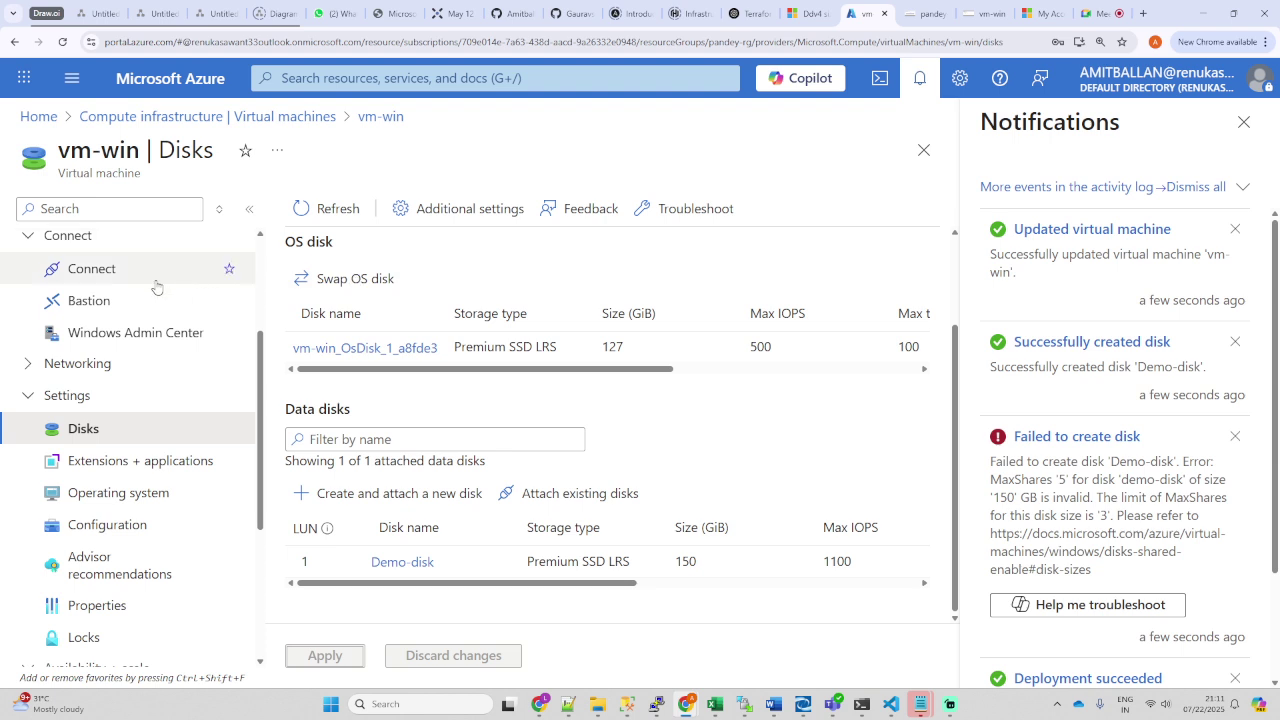
pyautogui.moveTo(132, 149); pyautogui.dragTo(43, 150)
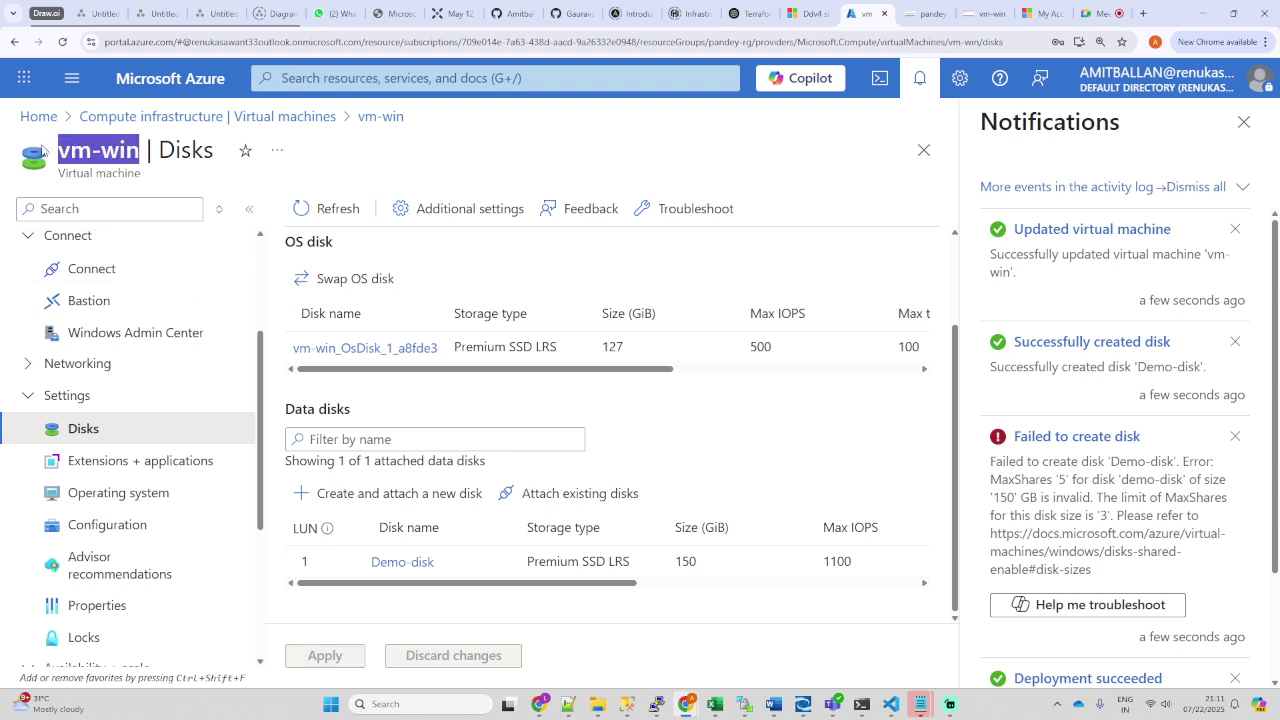
# Step: Switch to the vm-win Bastion session, open Disk Management maximized and inspect the New Volume (F:) partition on Disk 2
pyautogui.click(991, 17)
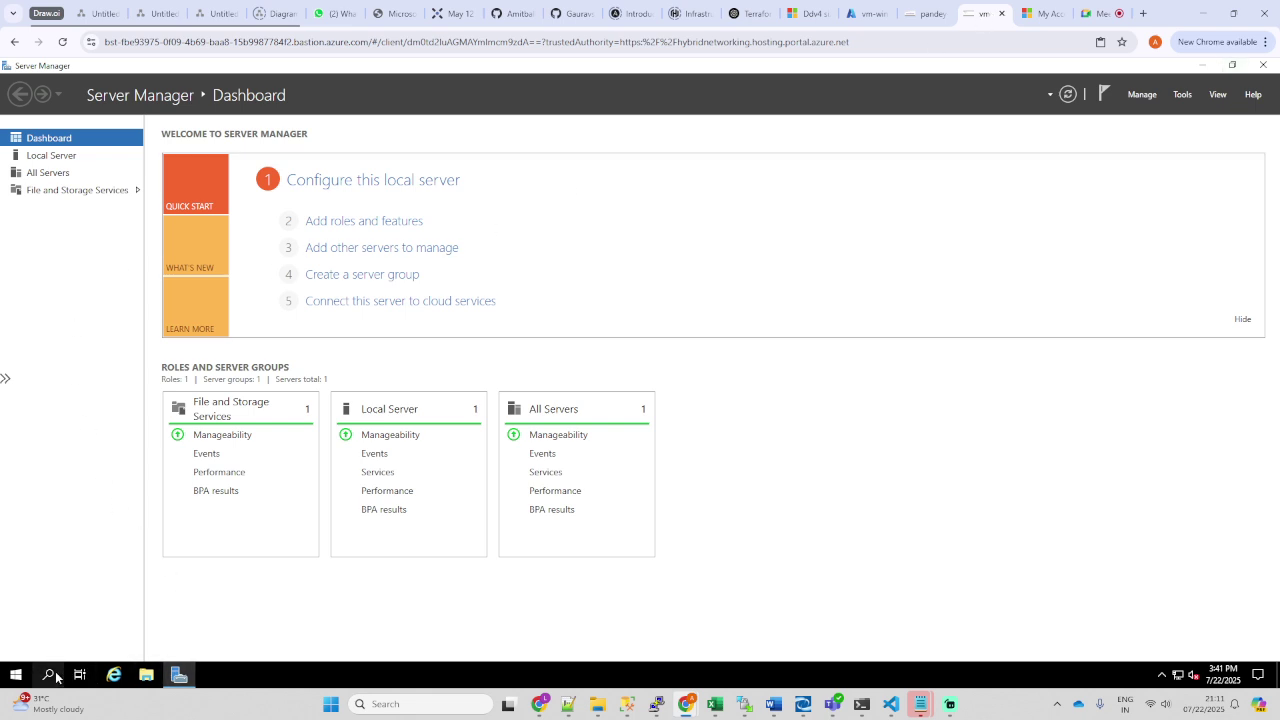
pyautogui.rightClick(20, 680)
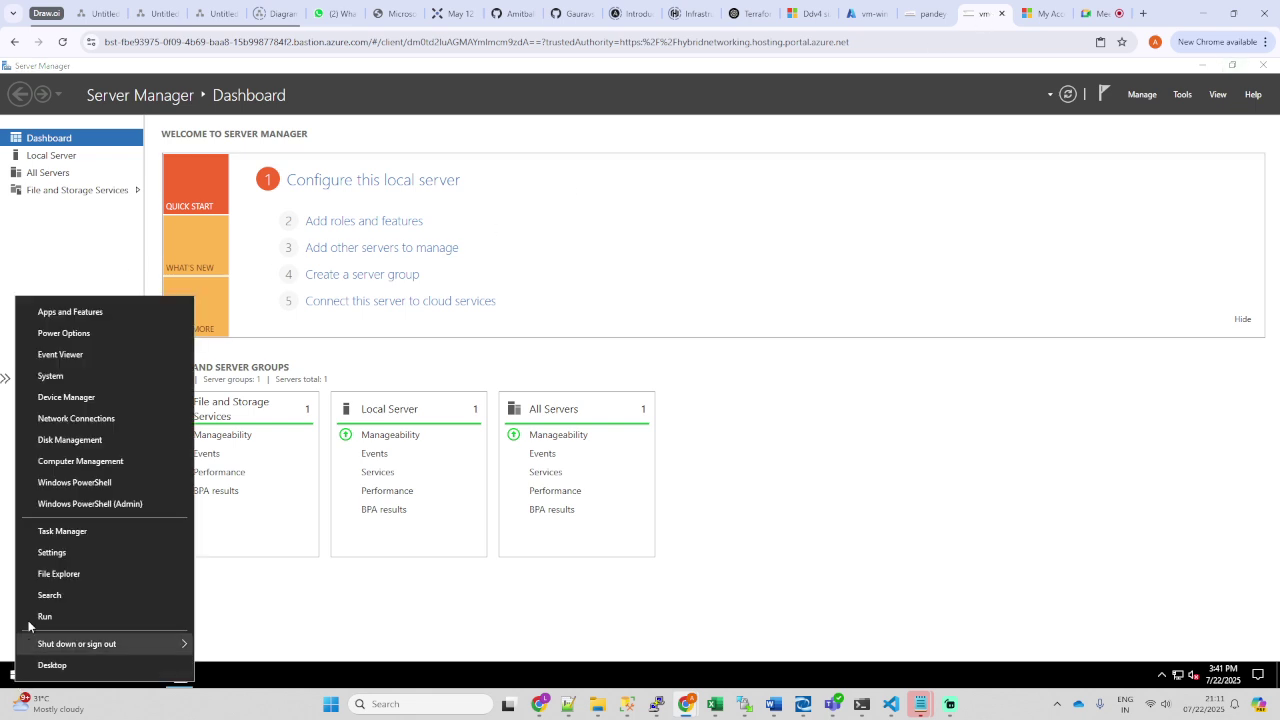
pyautogui.click(62, 440)
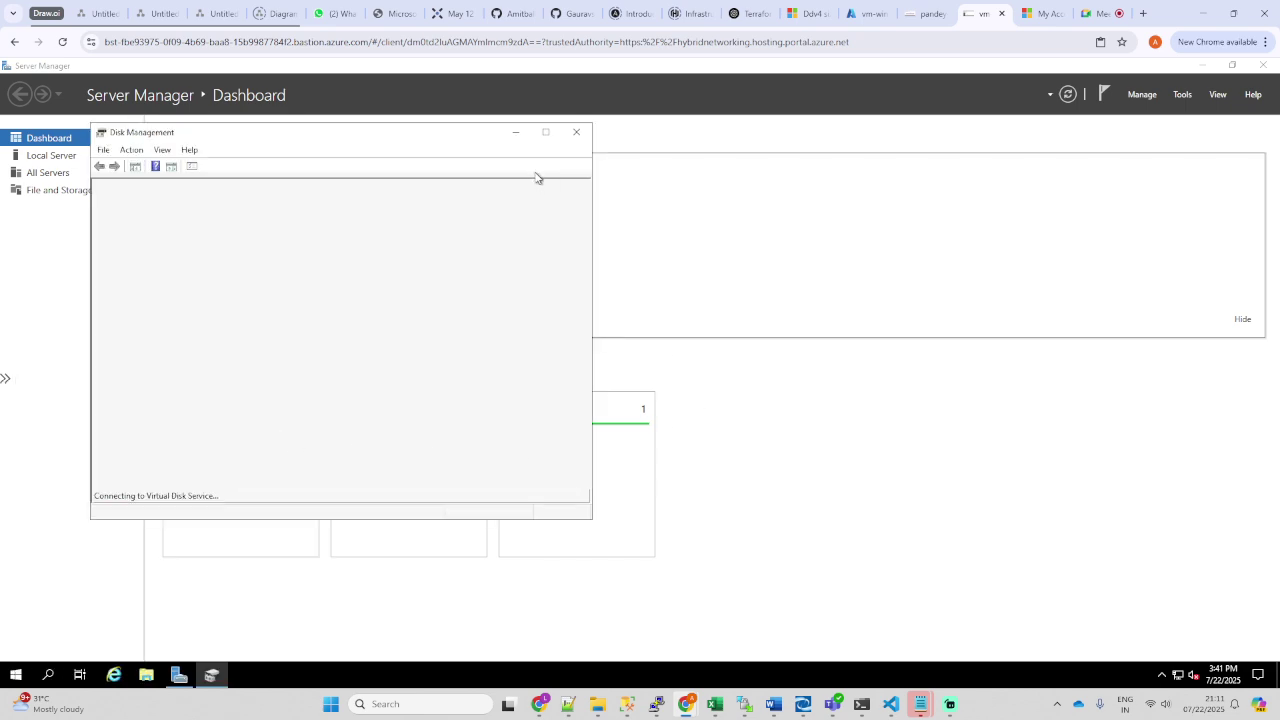
pyautogui.click(543, 132)
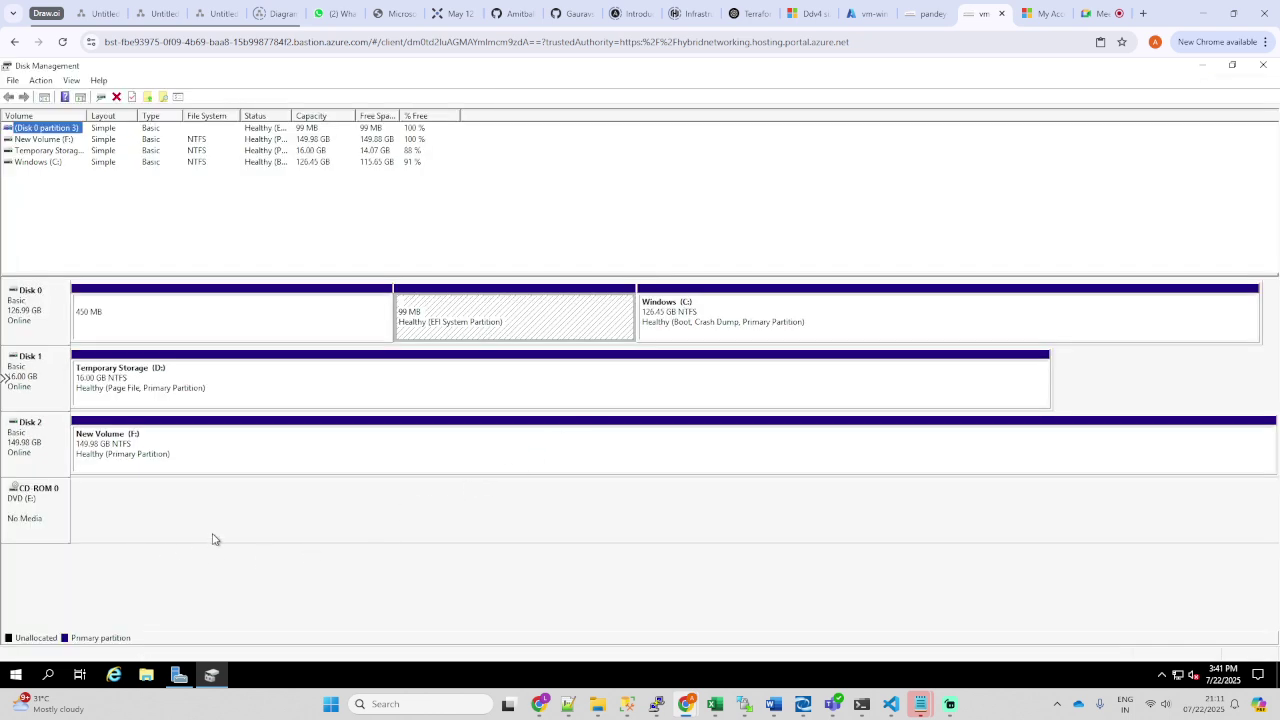
pyautogui.click(280, 452)
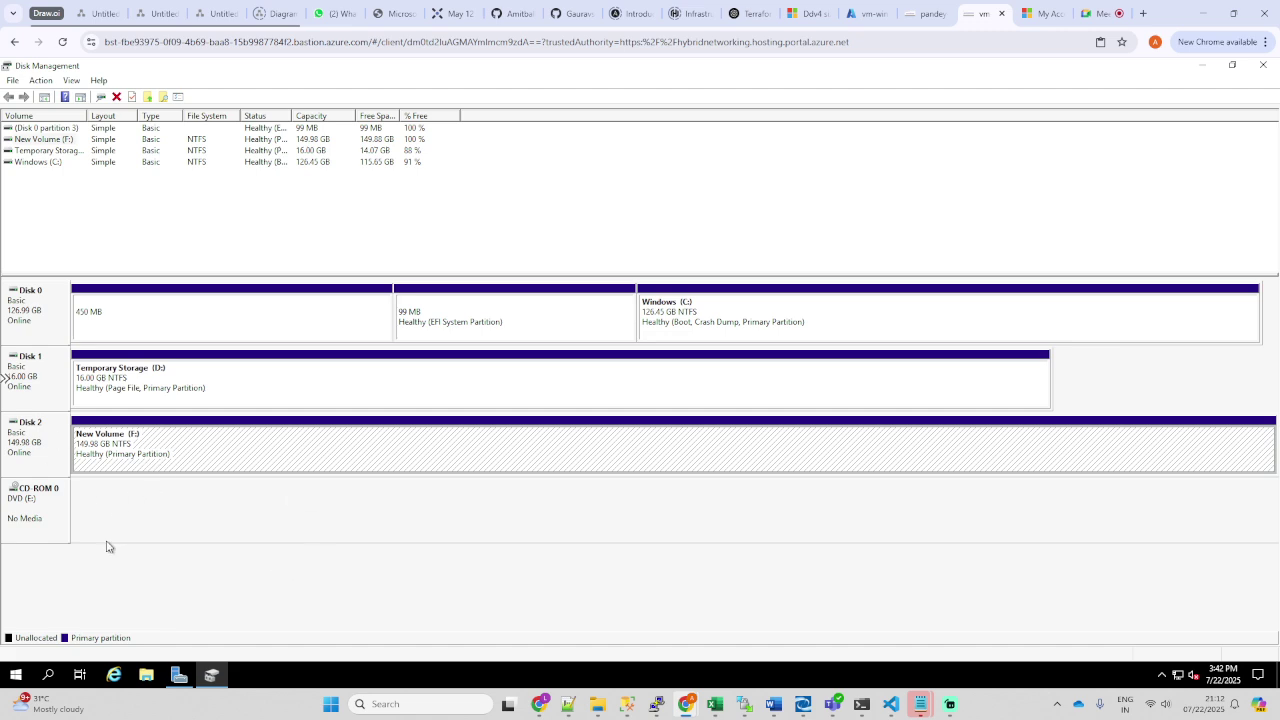
# Step: Browse to New Volume (F:) in File Explorer and open its data folder to check the restored contents
pyautogui.click(145, 677)
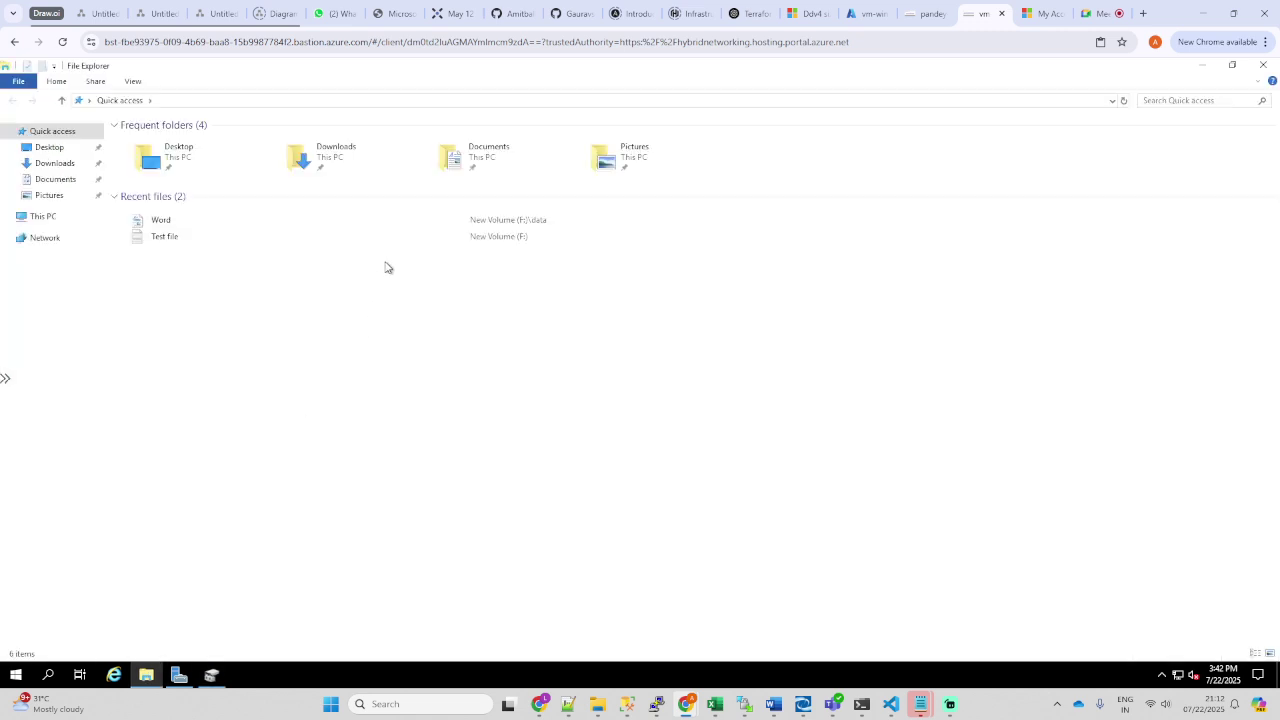
pyautogui.click(42, 217)
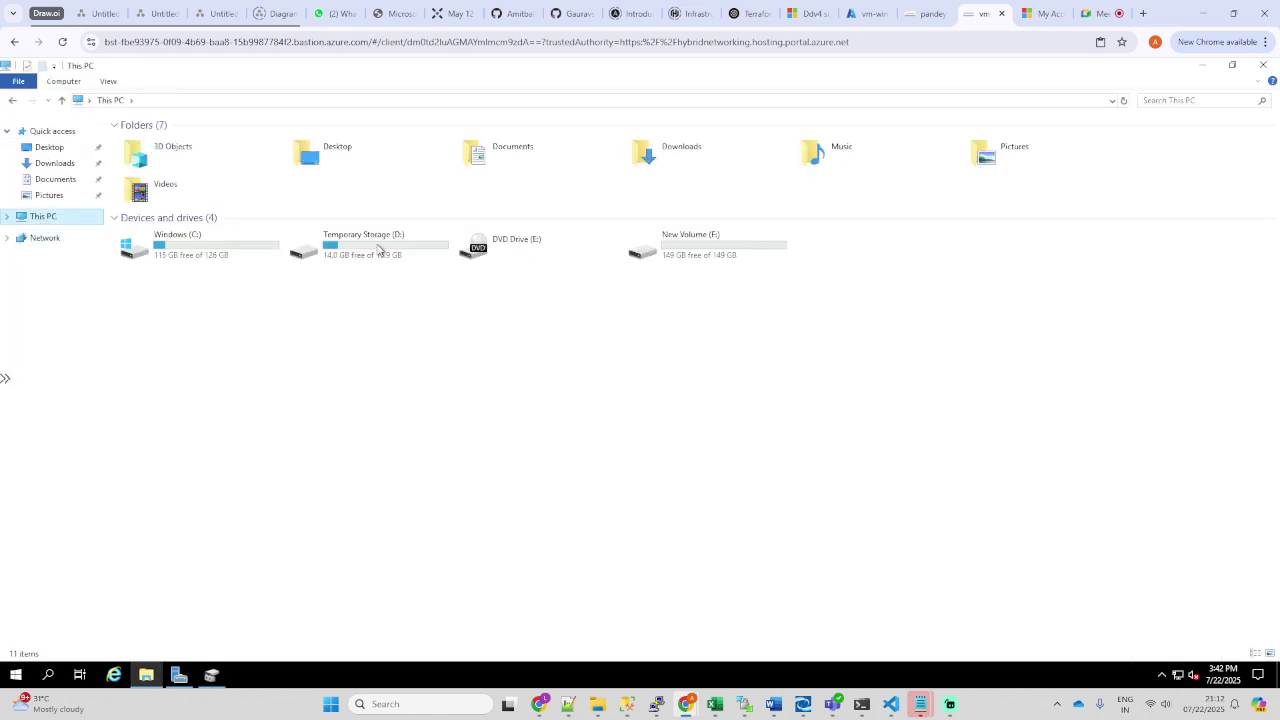
pyautogui.doubleClick(680, 264)
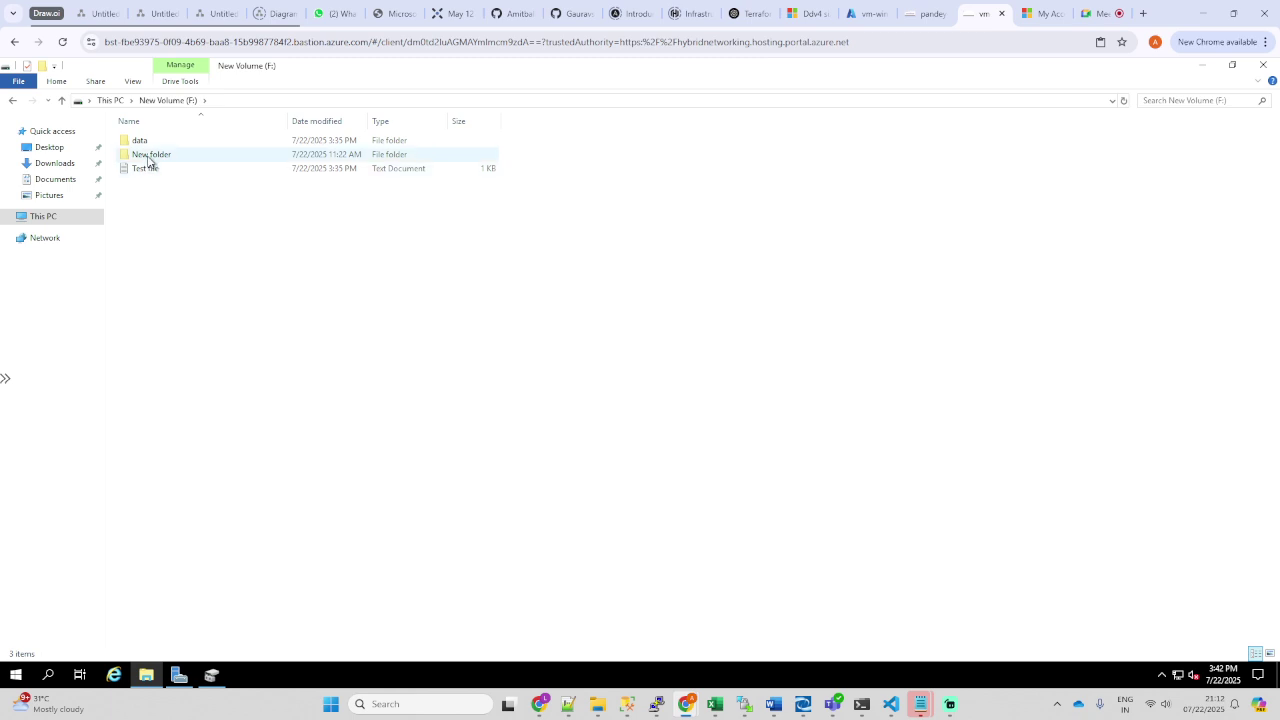
pyautogui.doubleClick(138, 141)
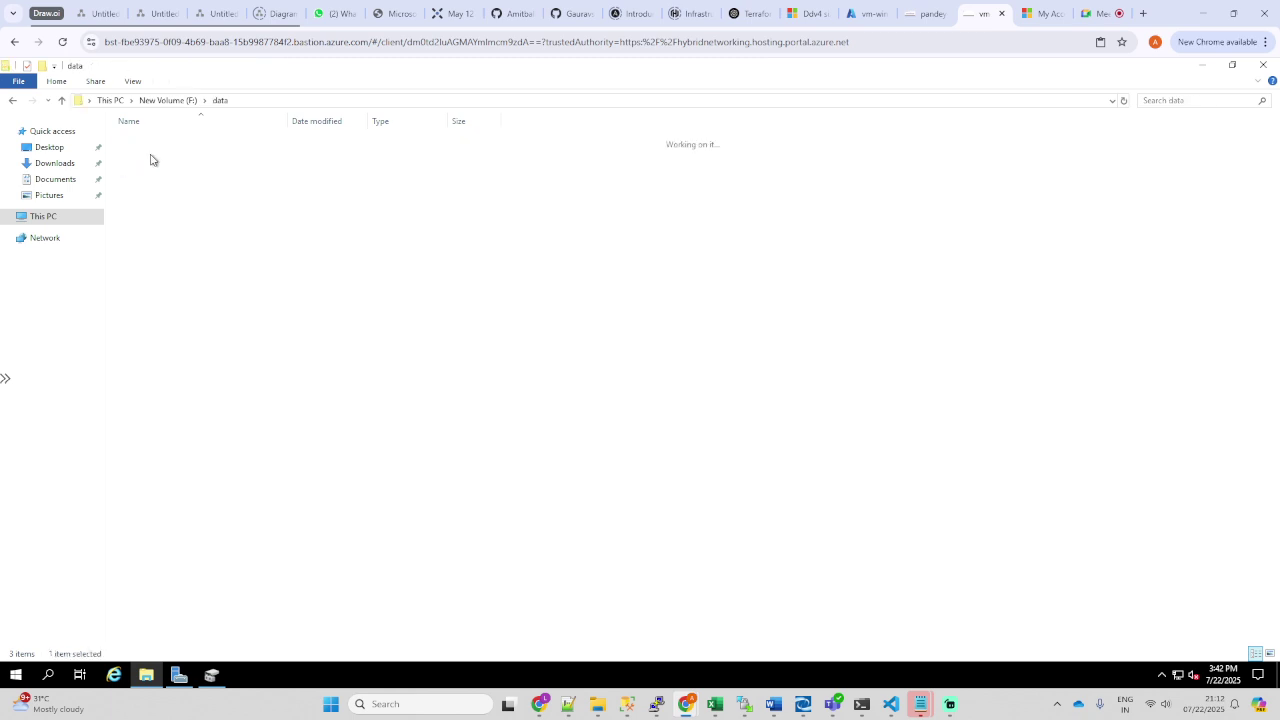
# Step: Open the Word document in the data folder on New Volume (F:) and check its text
pyautogui.doubleClick(149, 141)
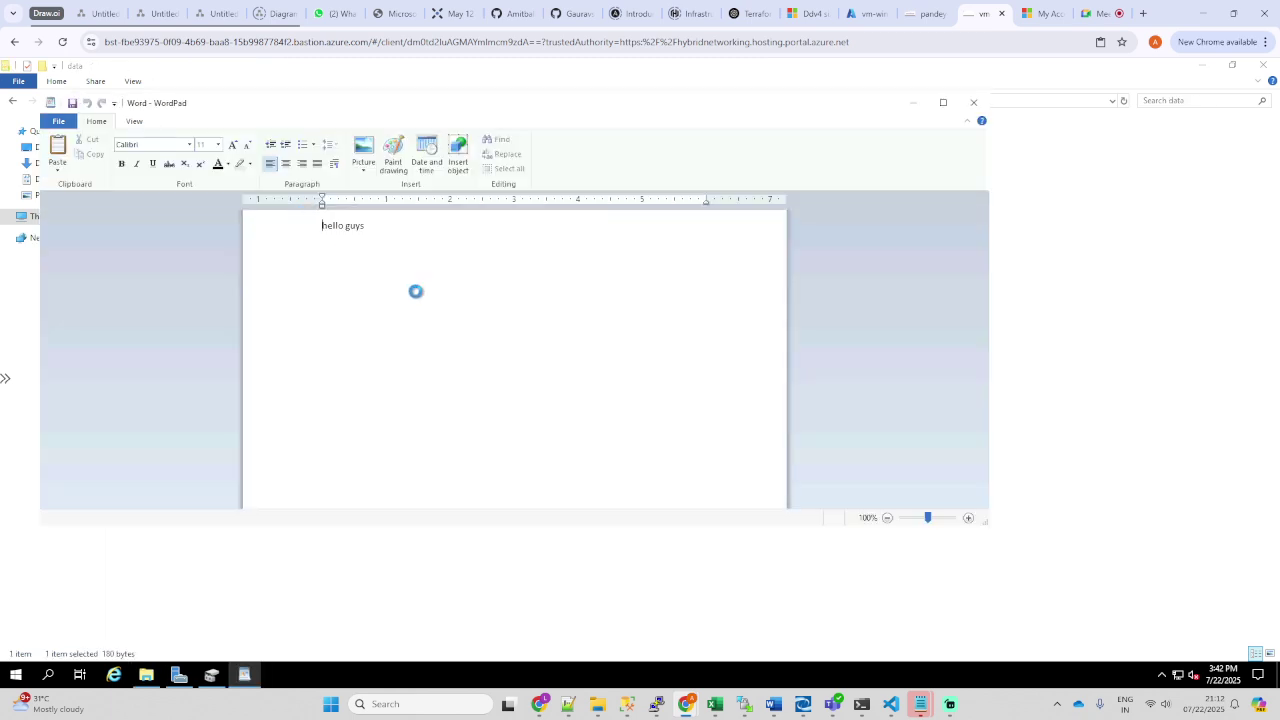
pyautogui.tripleClick(354, 232)
pyautogui.click(403, 242)
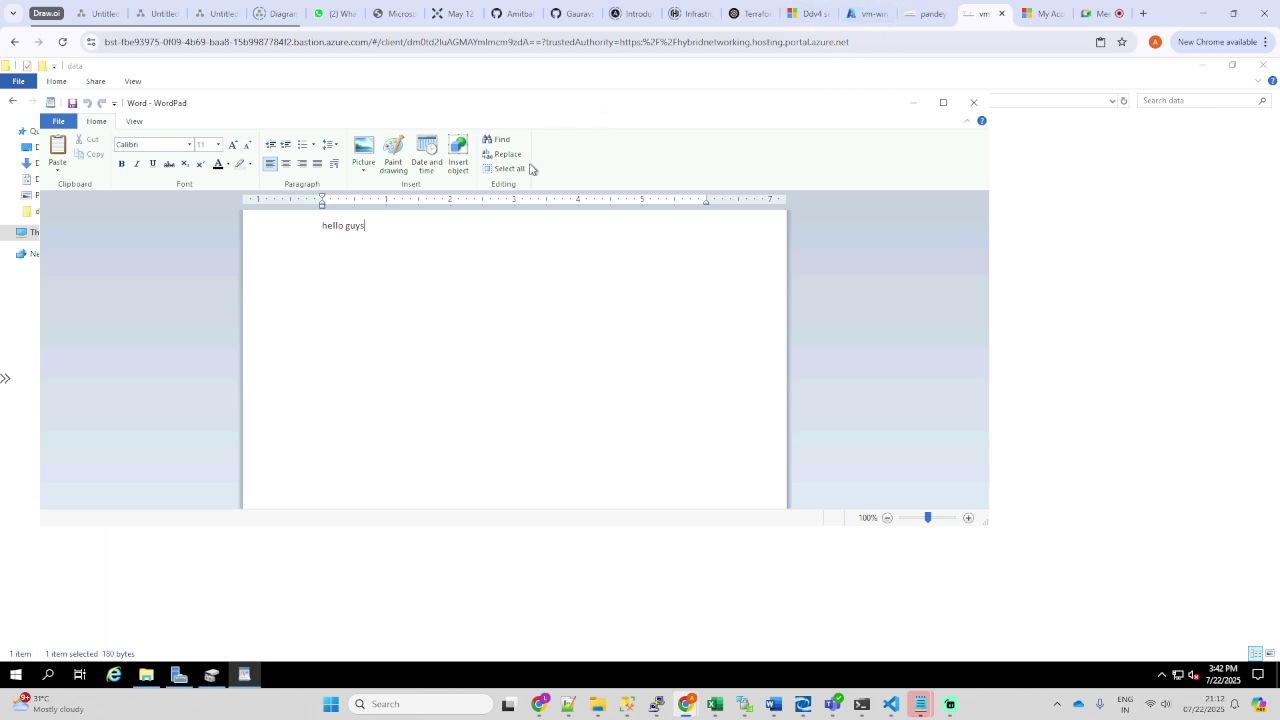
# Step: Switch to the Azure portal, open the Disks list, close the notifications and locate disk1-pandey
pyautogui.click(866, 13)
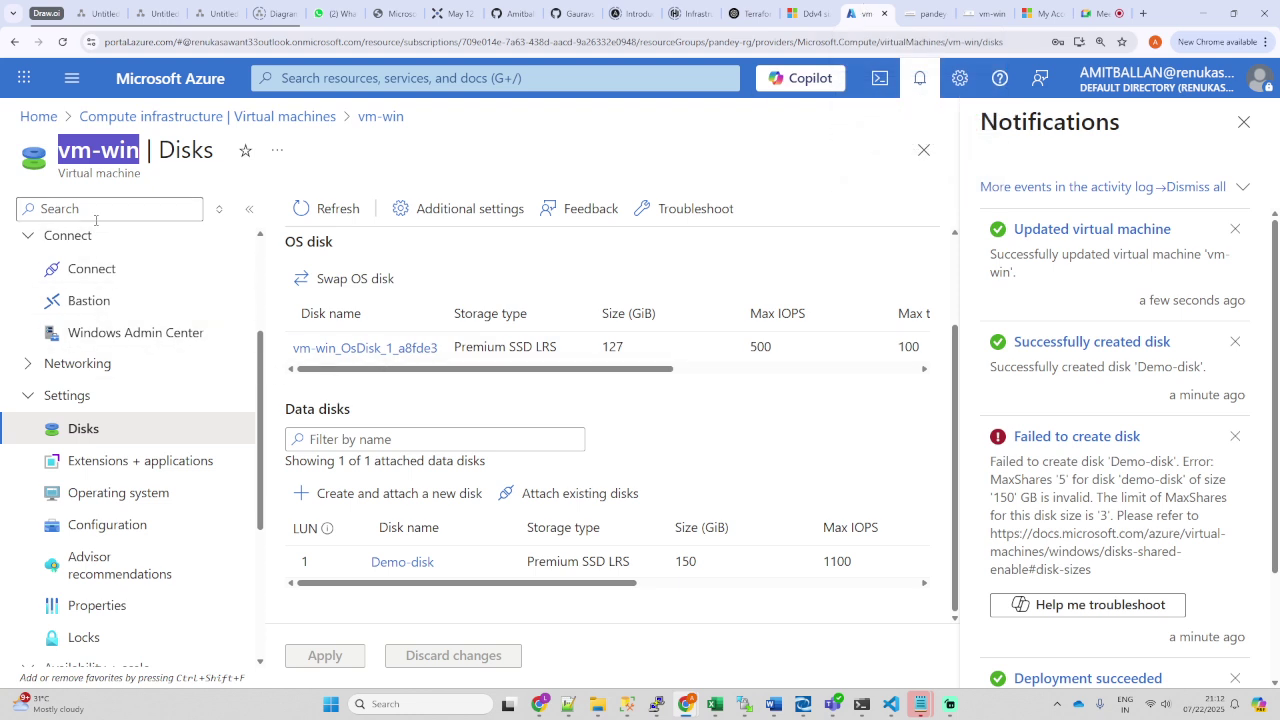
pyautogui.click(38, 116)
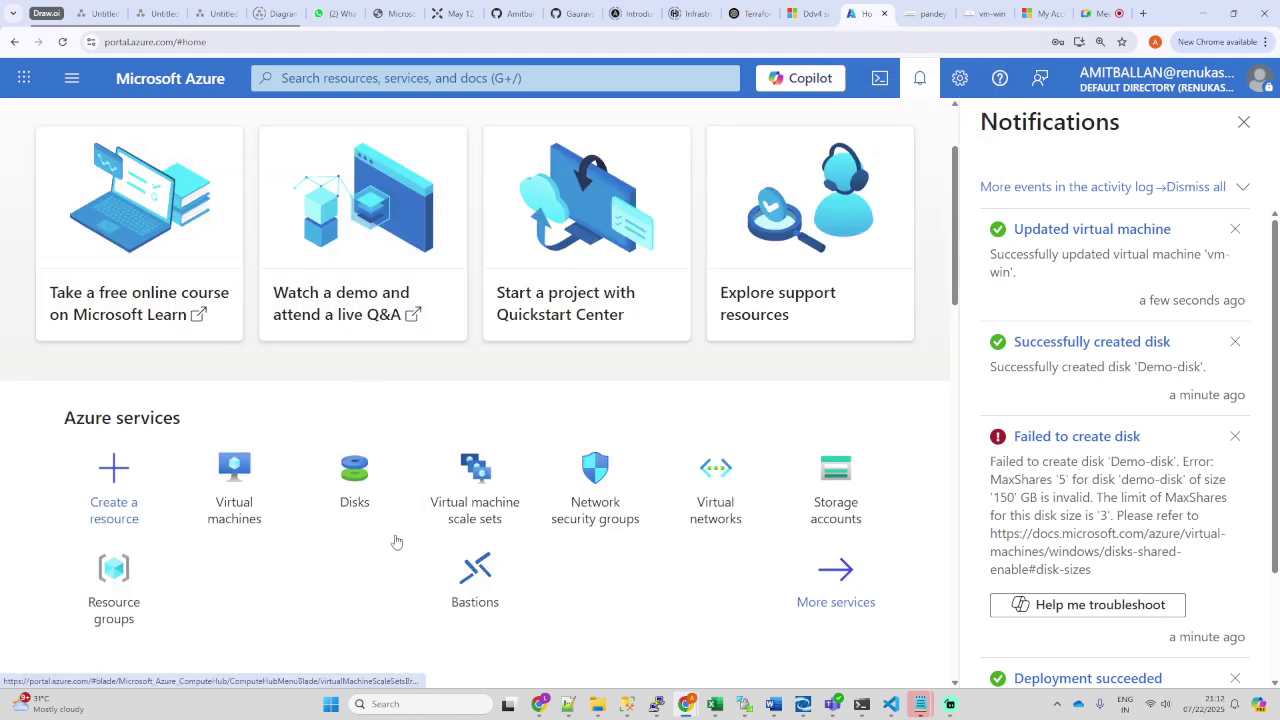
pyautogui.click(344, 490)
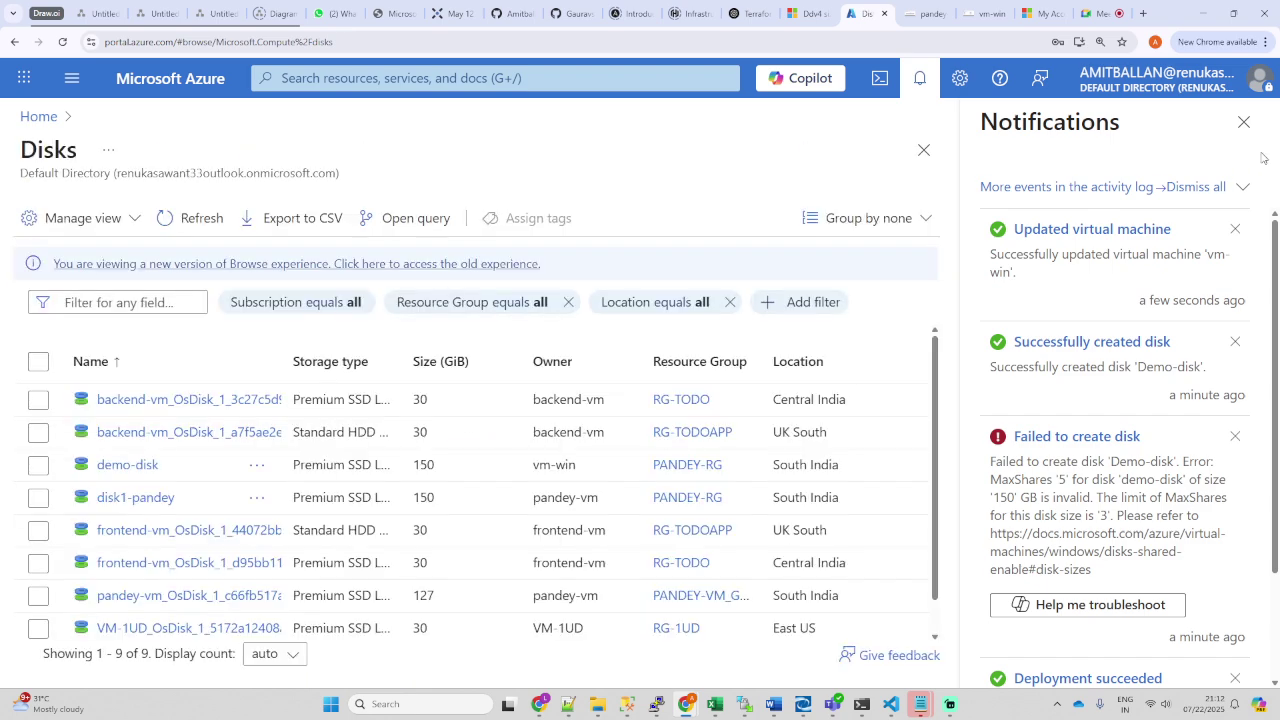
pyautogui.click(1243, 121)
pyautogui.scroll(-1, 184, 474)
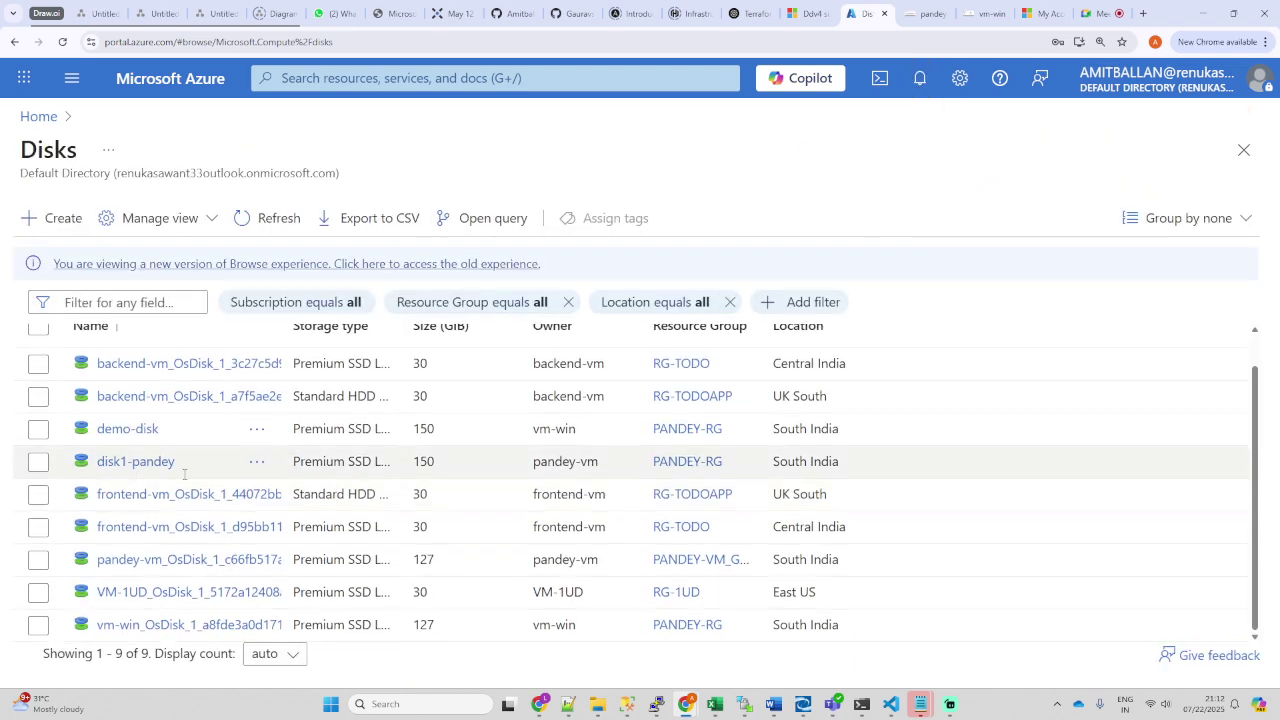
pyautogui.moveTo(176, 462); pyautogui.dragTo(103, 462)
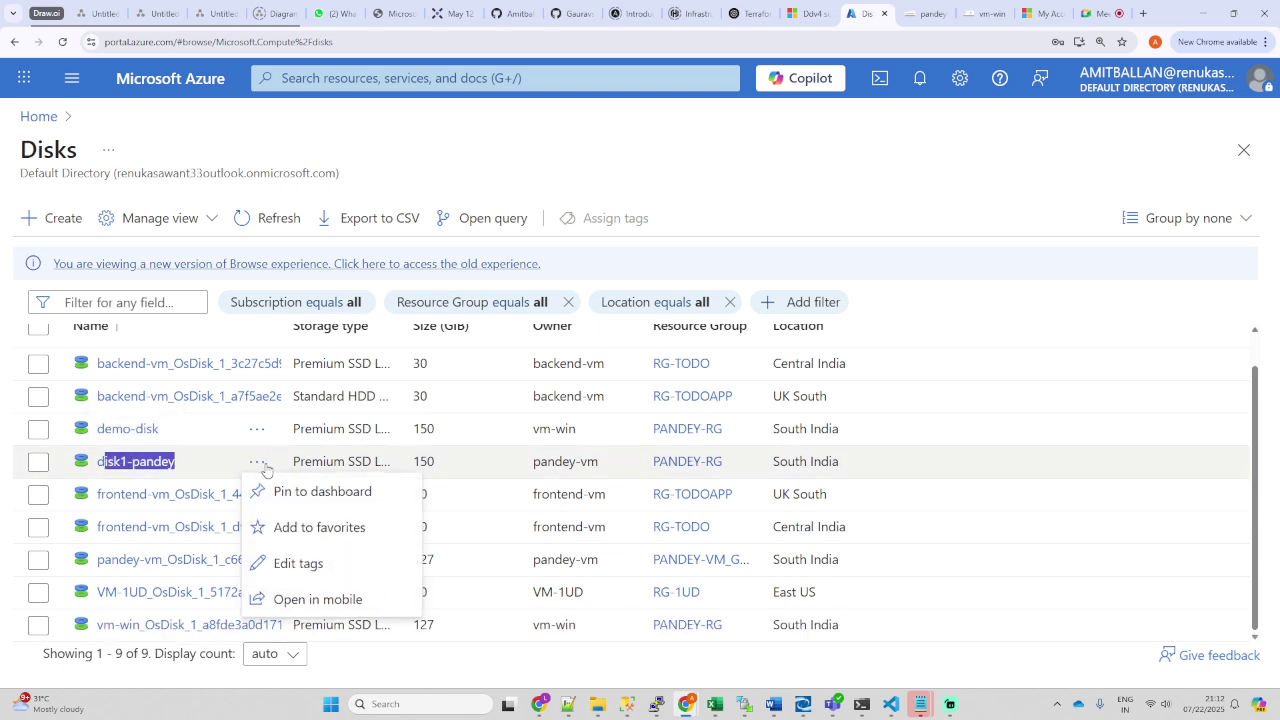
# Step: Open disk1-pandey, try to delete it, and look through its overview details
pyautogui.click(138, 462)
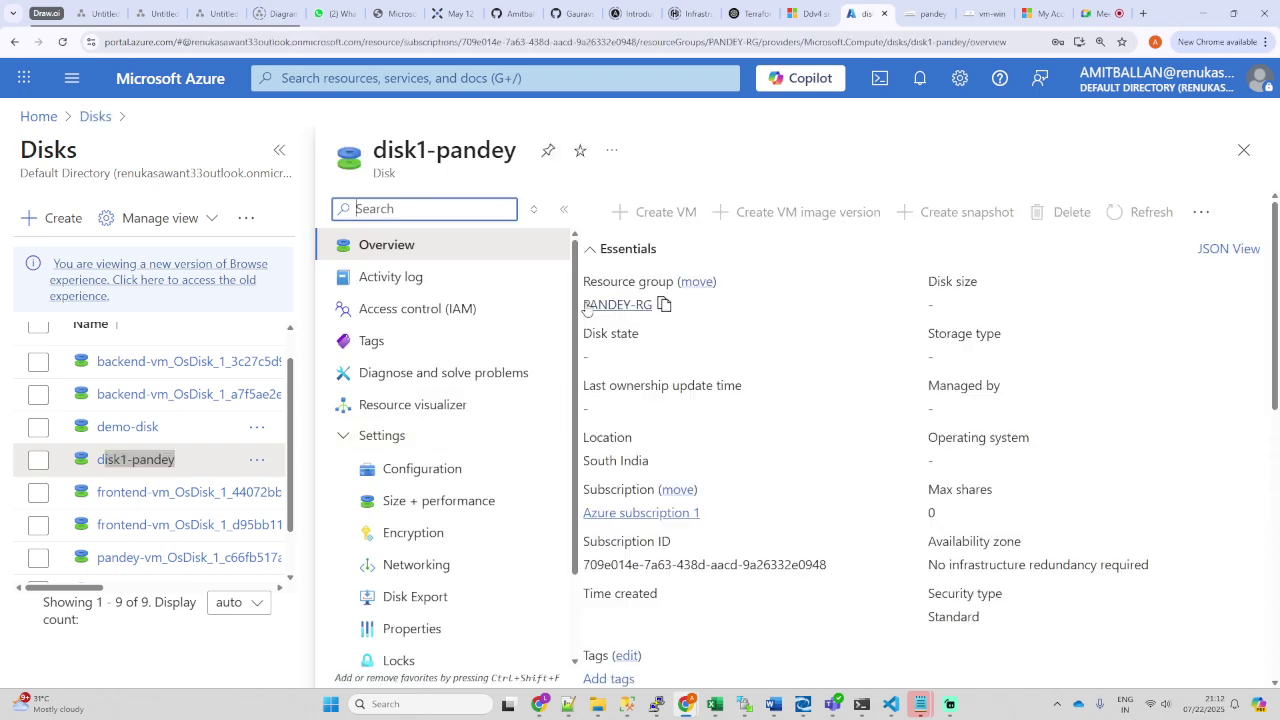
pyautogui.click(1062, 216)
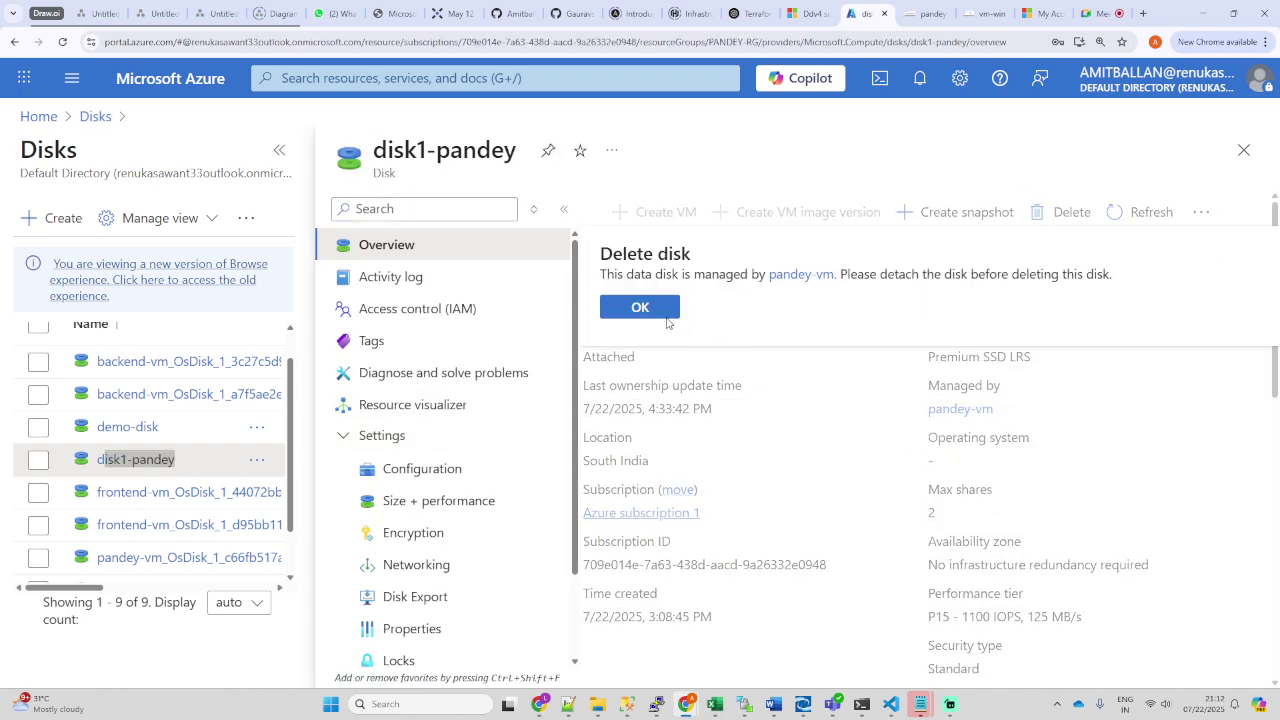
pyautogui.click(666, 316)
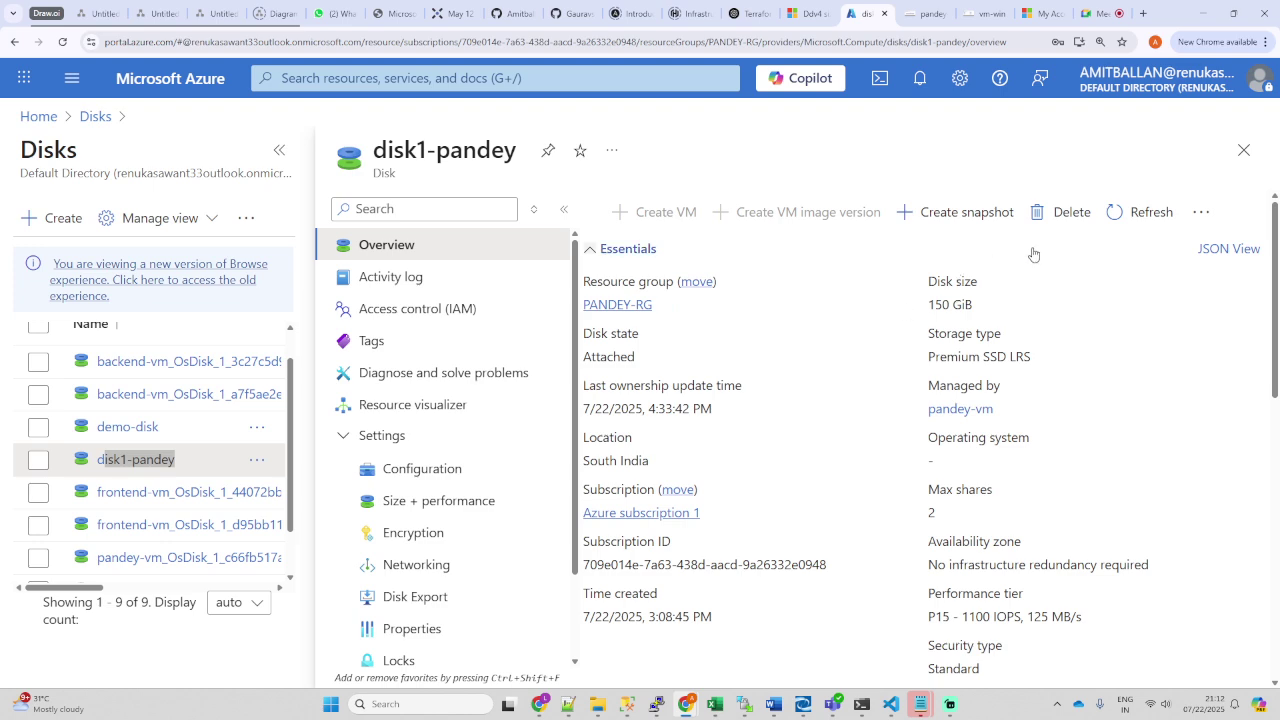
pyautogui.scroll(-5, 772, 450)
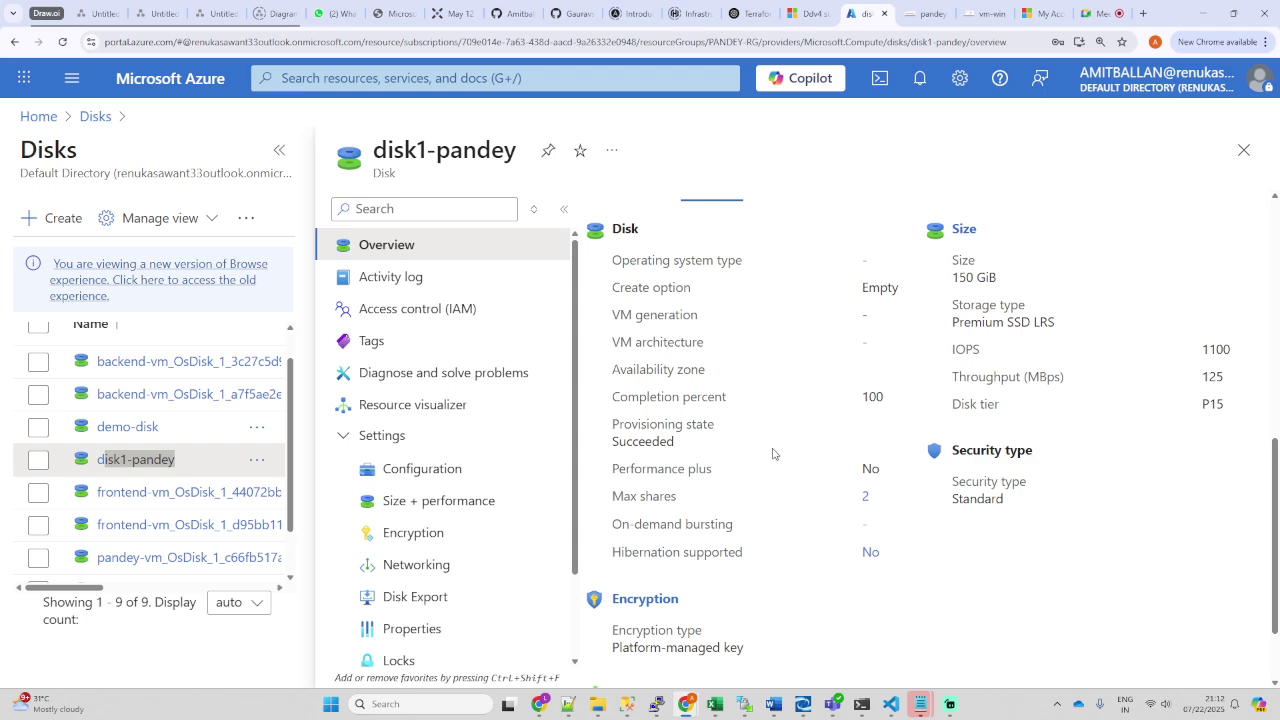
pyautogui.scroll(5, 772, 453)
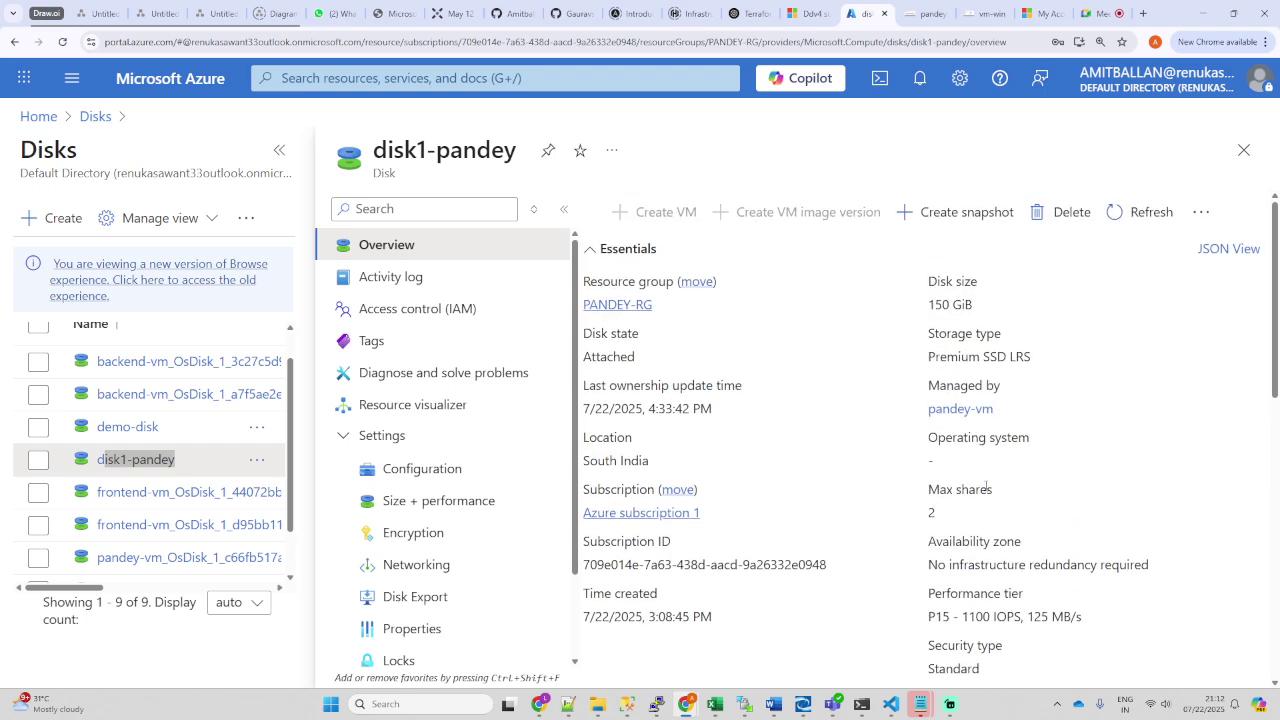
# Step: Try again to delete disk1-pandey and read the instruction in the Delete disk message
pyautogui.click(1068, 214)
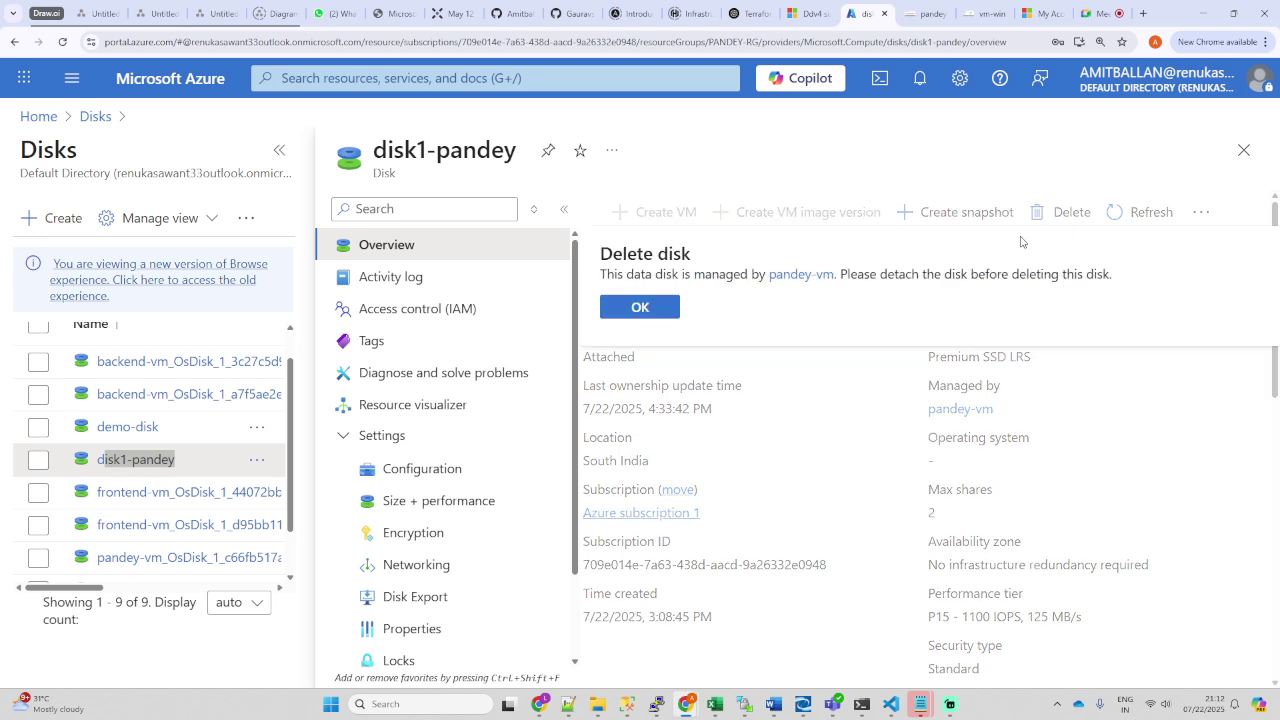
pyautogui.moveTo(682, 274); pyautogui.dragTo(894, 276)
pyautogui.click(1060, 282)
pyautogui.moveTo(1124, 280); pyautogui.dragTo(840, 276)
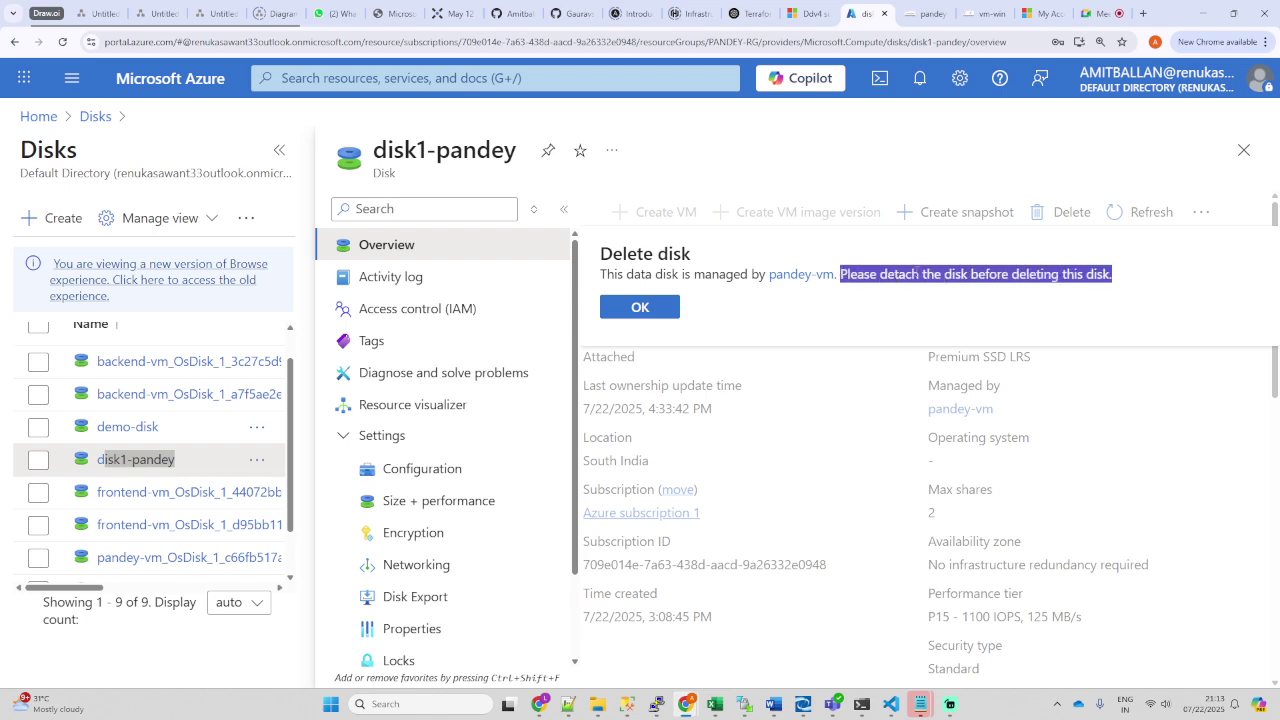
pyautogui.click(954, 275)
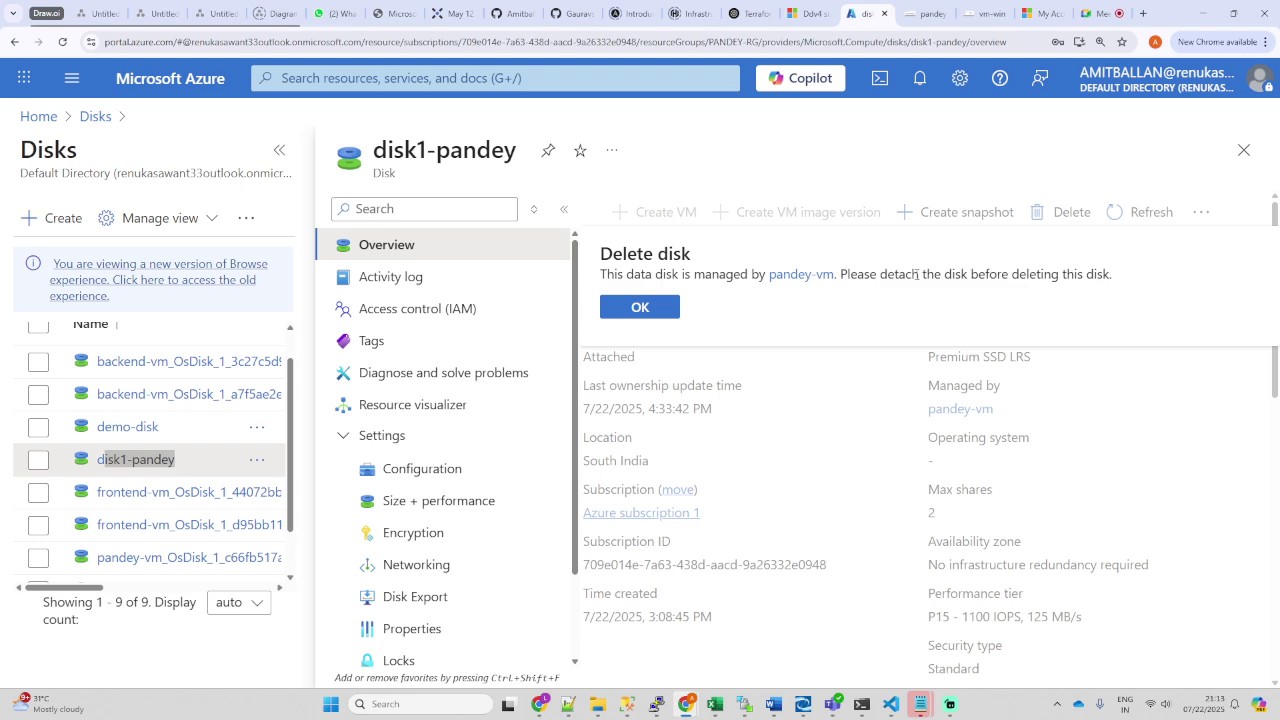
pyautogui.moveTo(912, 274); pyautogui.dragTo(878, 275)
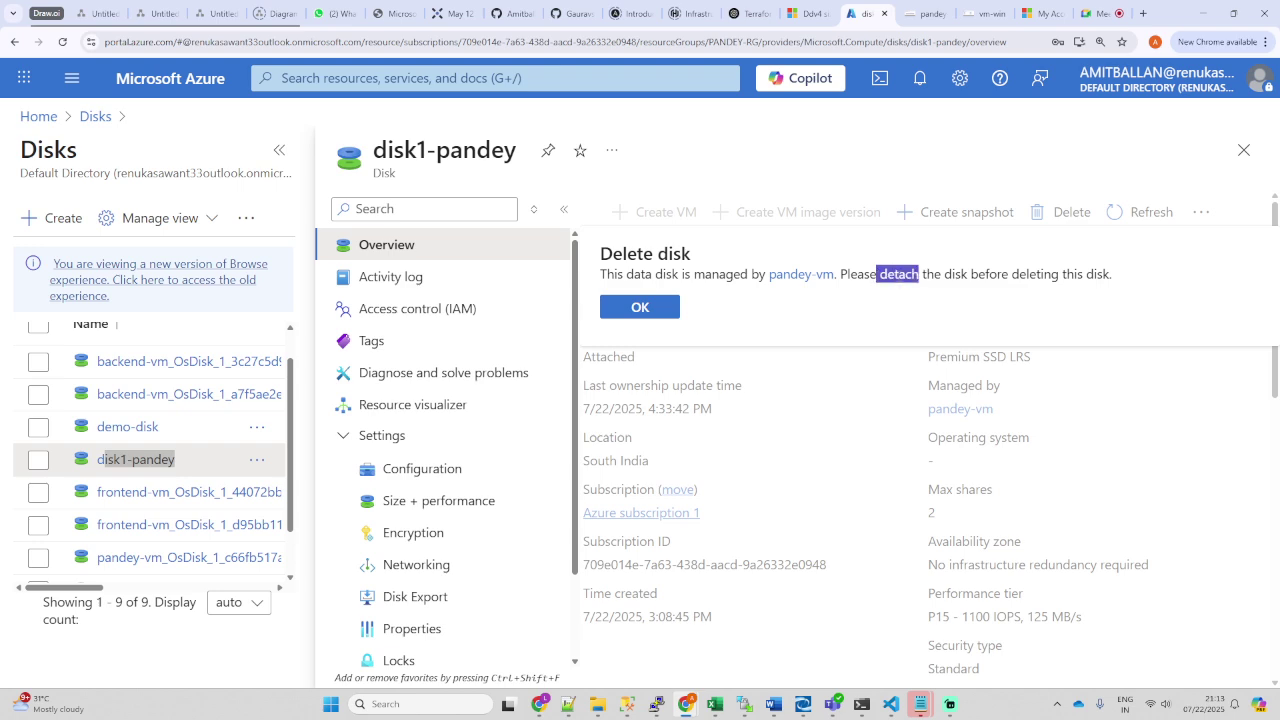
# Step: Leave the disk and open the Disks settings of the pandey-vm virtual machine
pyautogui.click(1243, 150)
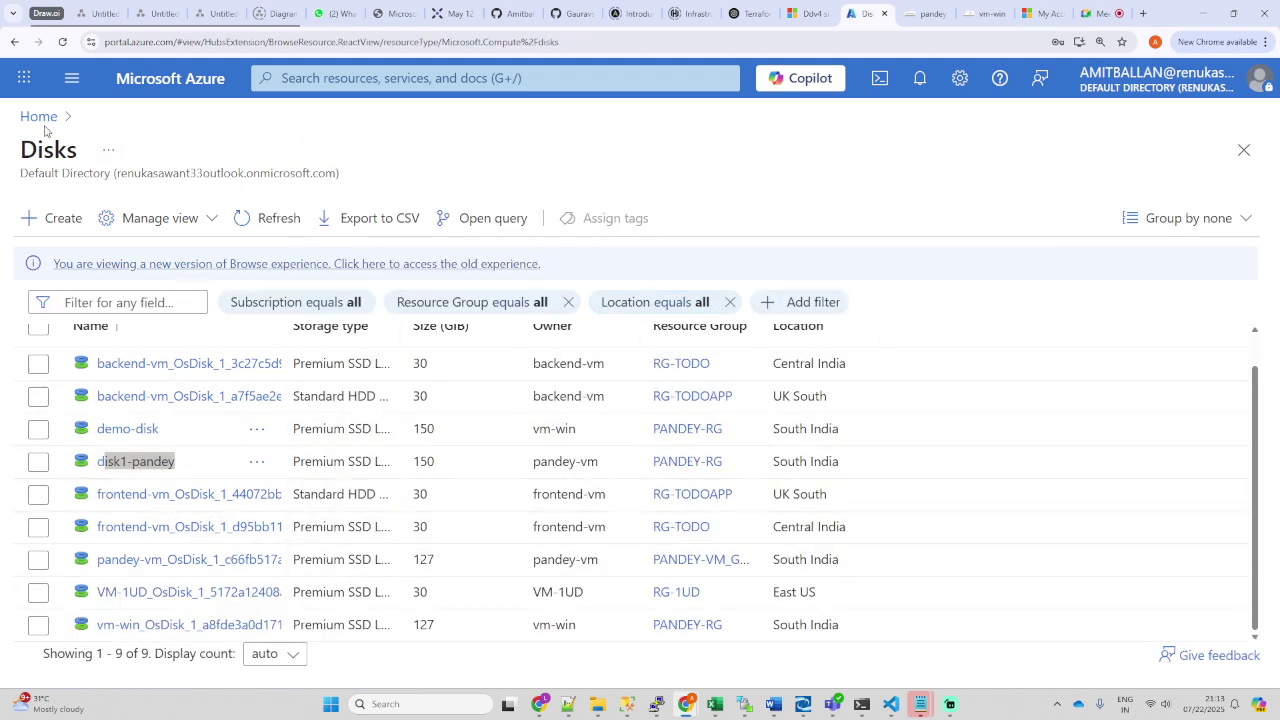
pyautogui.click(38, 116)
pyautogui.click(376, 510)
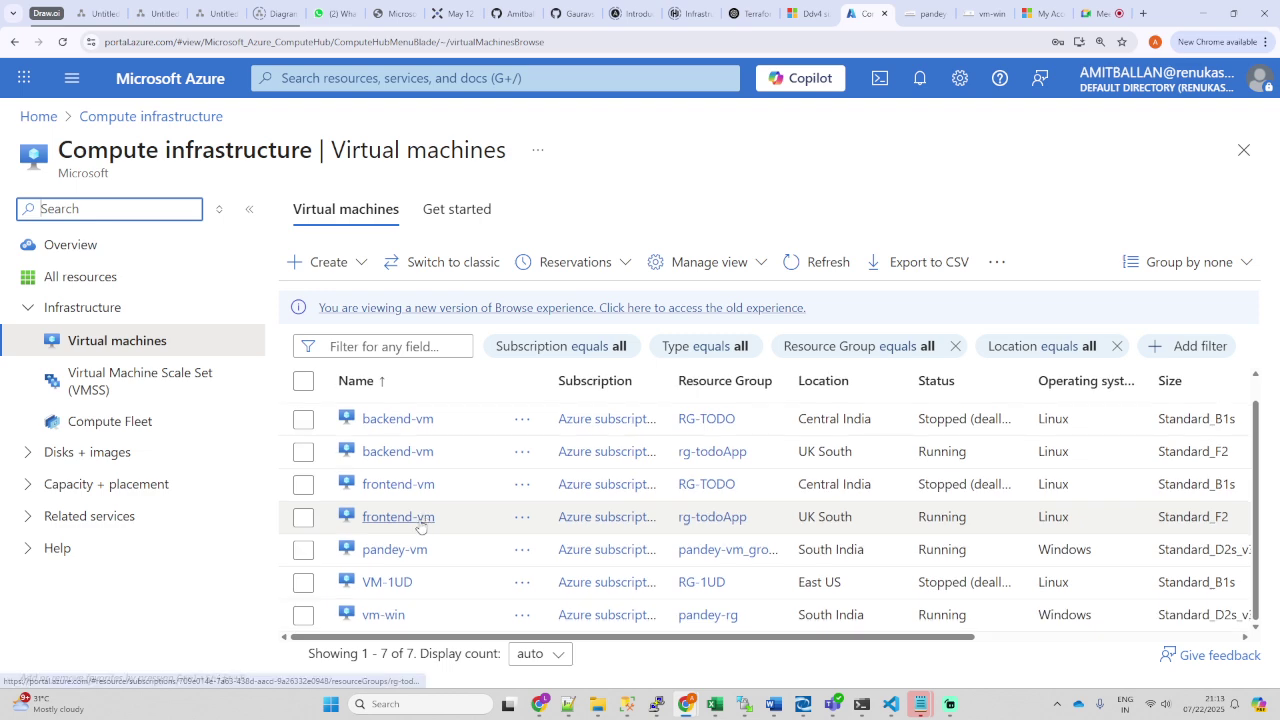
pyautogui.moveTo(428, 549); pyautogui.dragTo(375, 550)
pyautogui.click(373, 550)
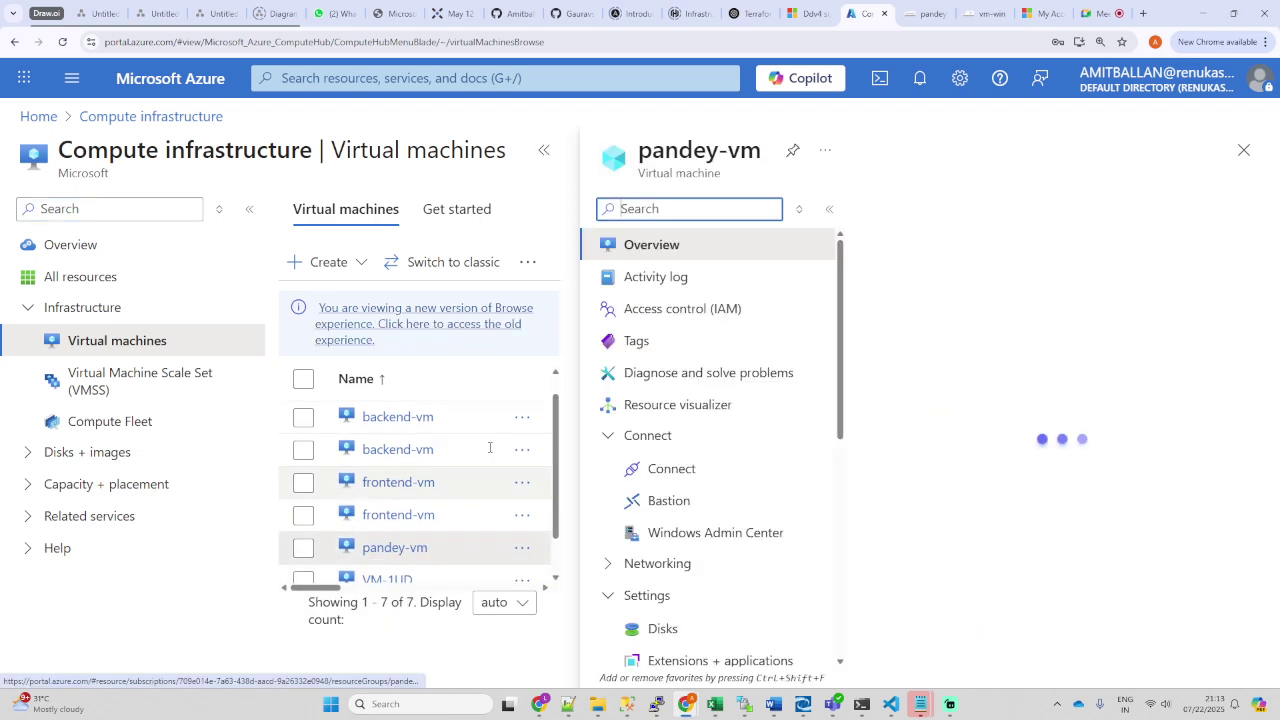
pyautogui.click(84, 628)
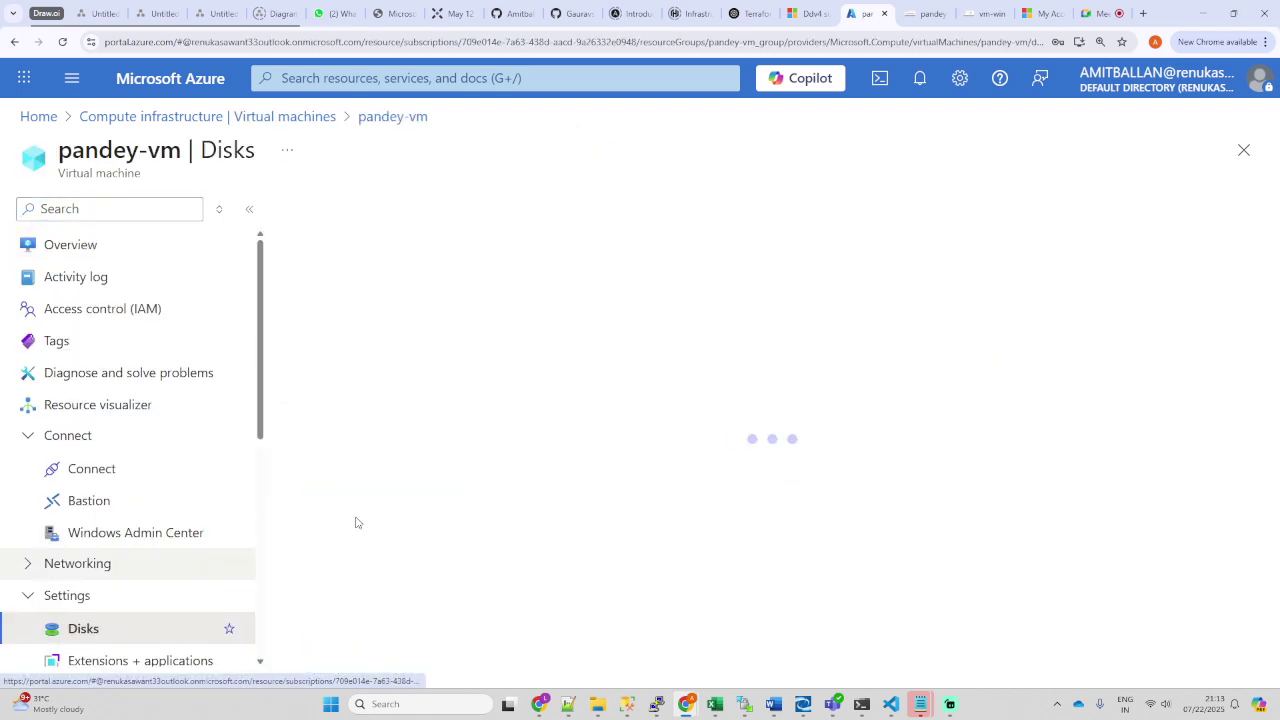
# Step: Detach disk1-pandey from pandey-vm's data disks and apply the change
pyautogui.scroll(-1, 529, 441)
pyautogui.scroll(-1, 529, 441)
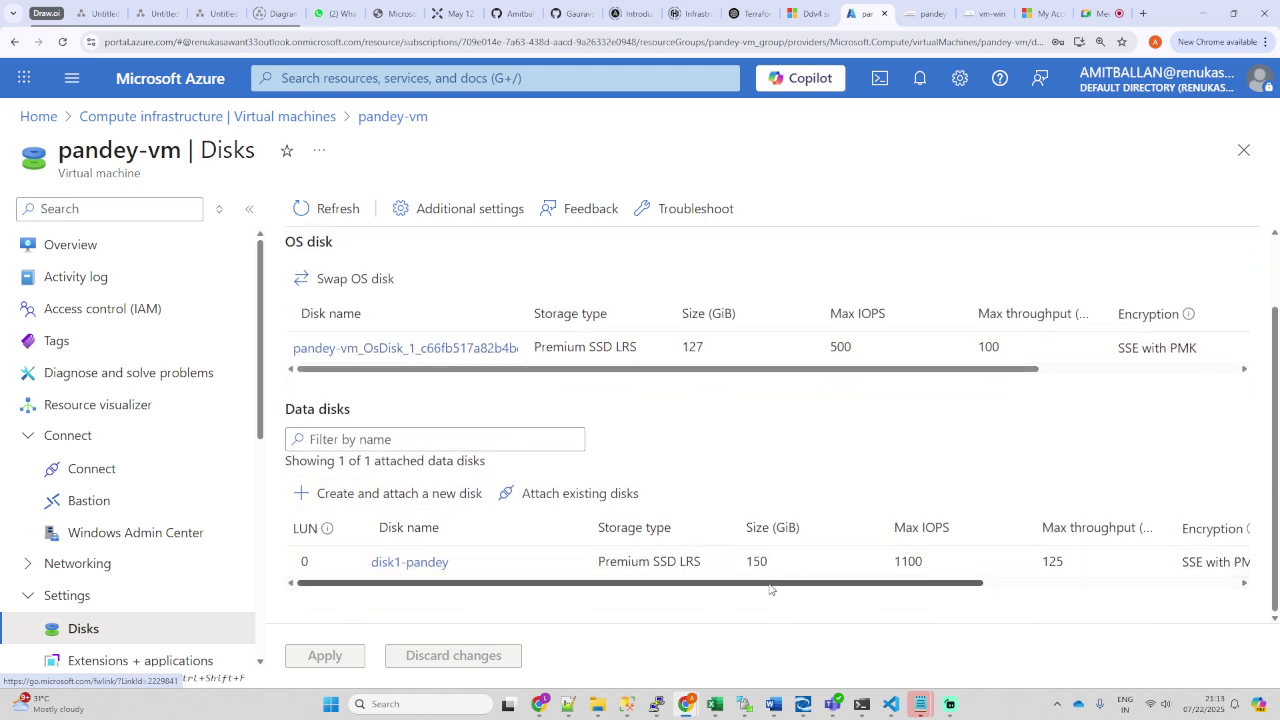
pyautogui.hscroll(4, 1222, 567)
pyautogui.click(1212, 562)
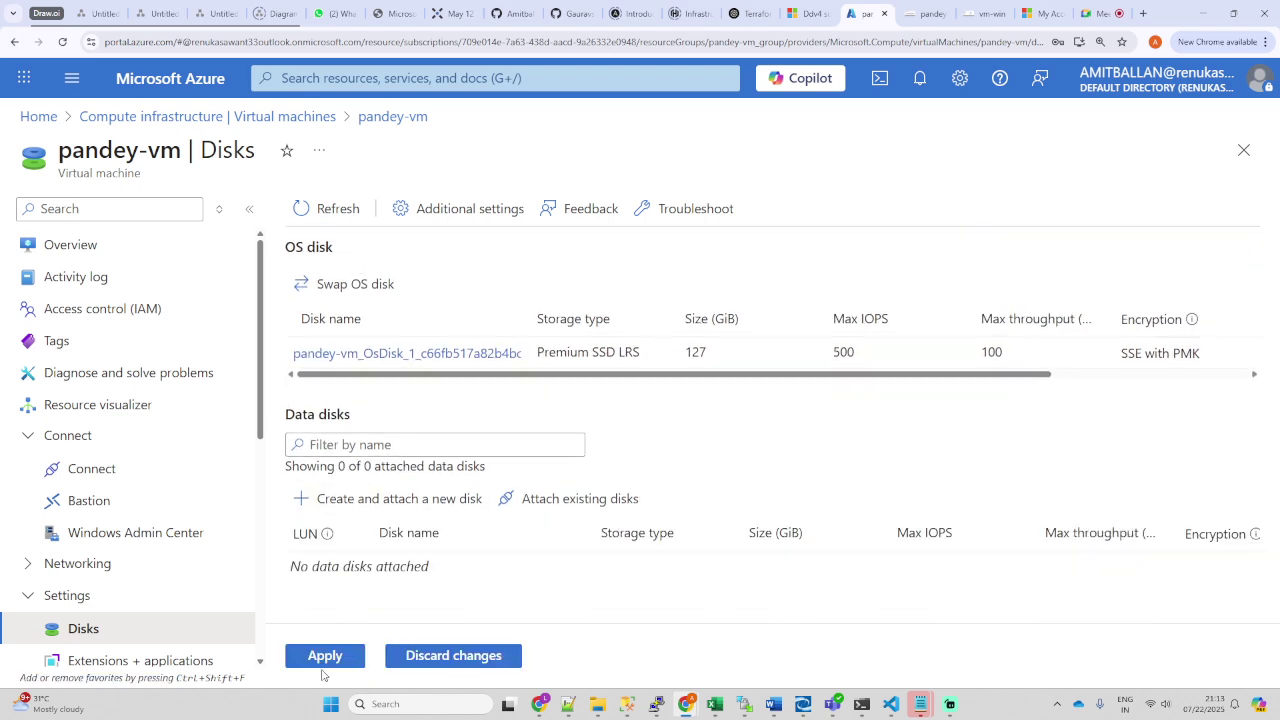
pyautogui.click(324, 655)
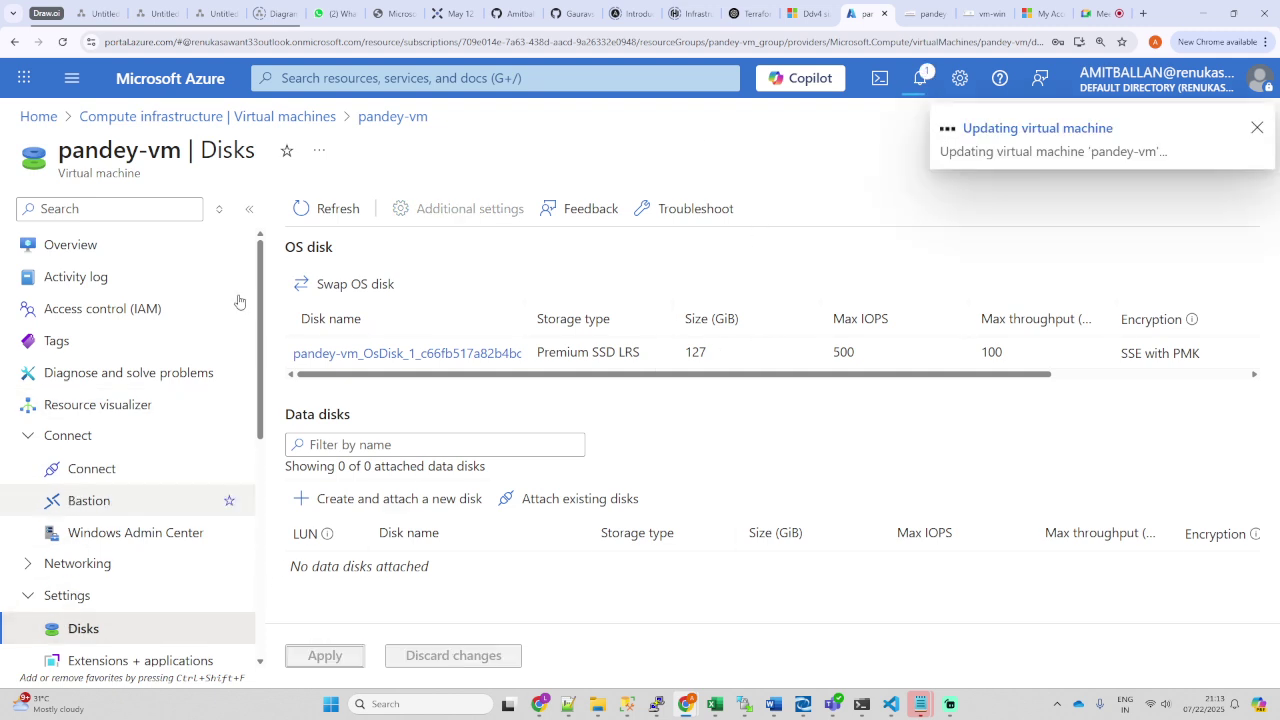
# Step: Return to the Disks list, open disk1-pandey and delete it, confirming the deletion
pyautogui.click(34, 119)
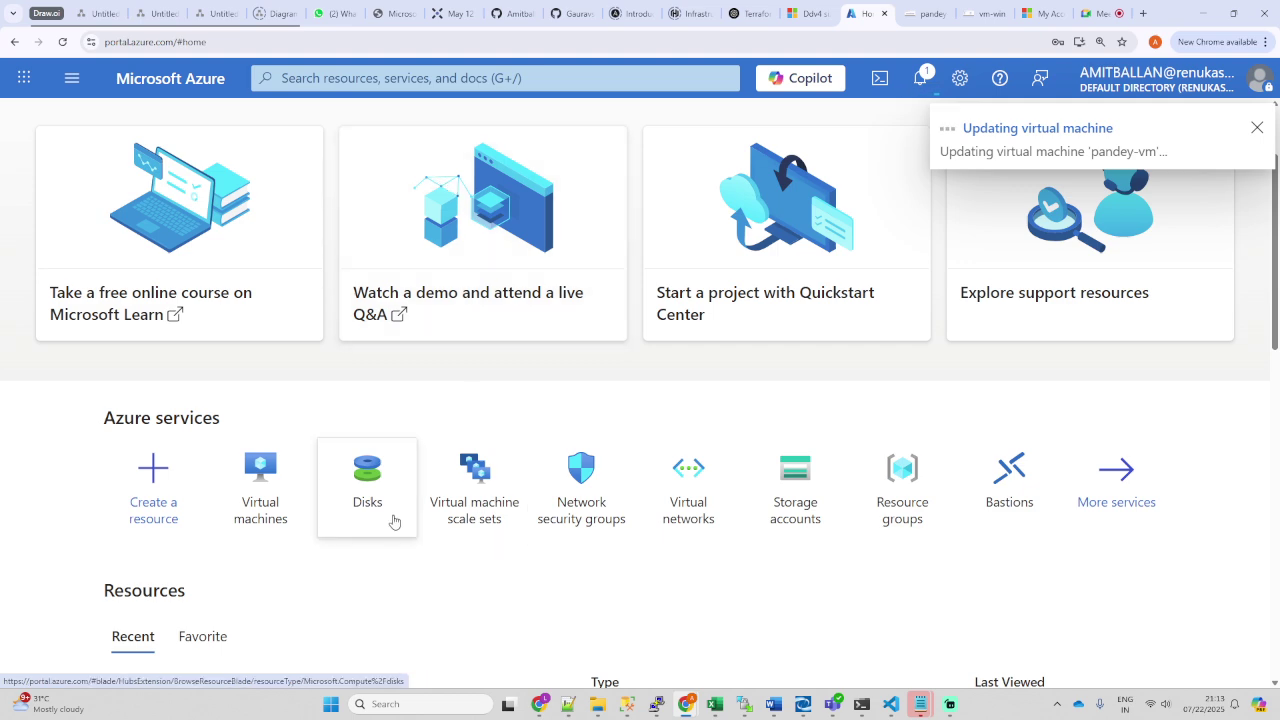
pyautogui.click(363, 480)
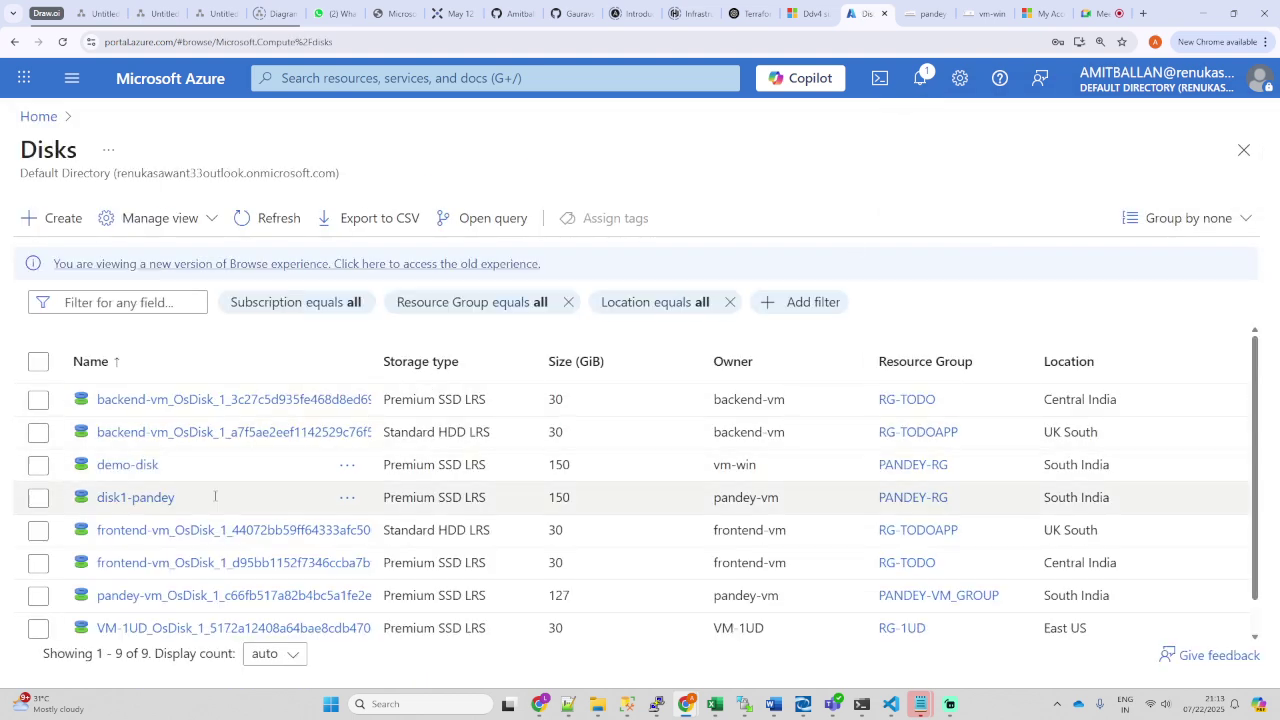
pyautogui.click(135, 497)
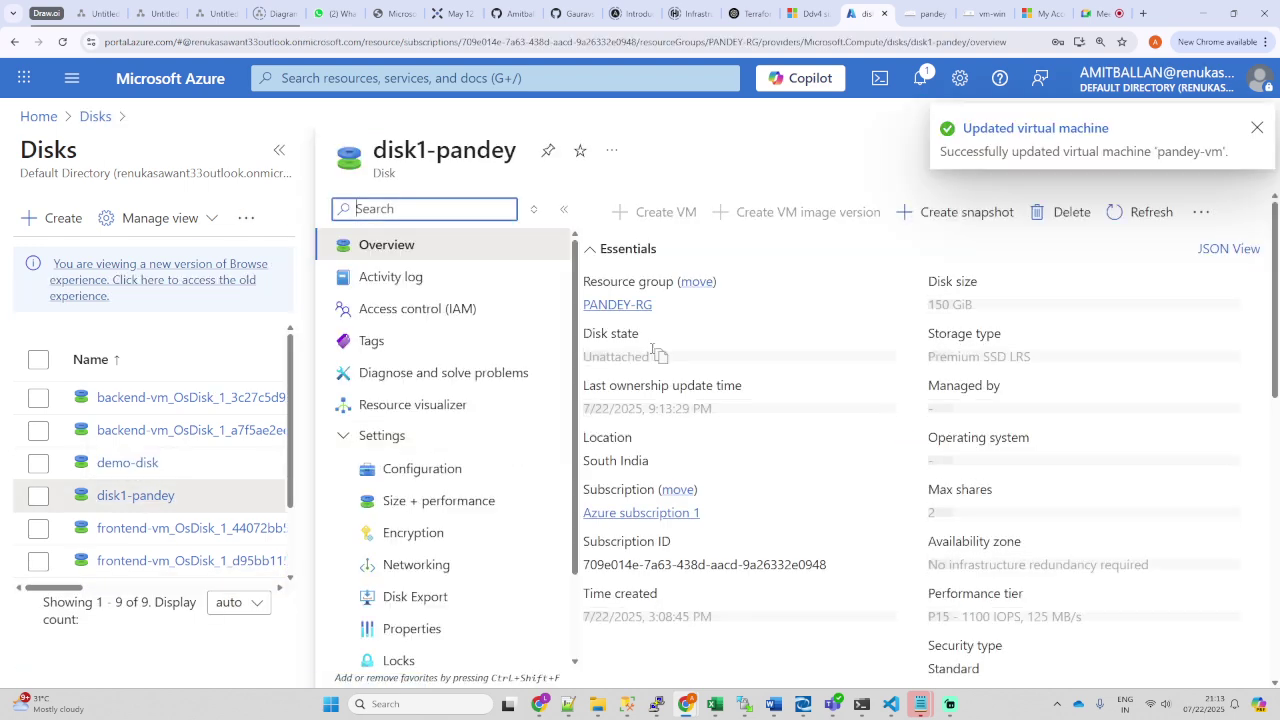
pyautogui.click(1062, 213)
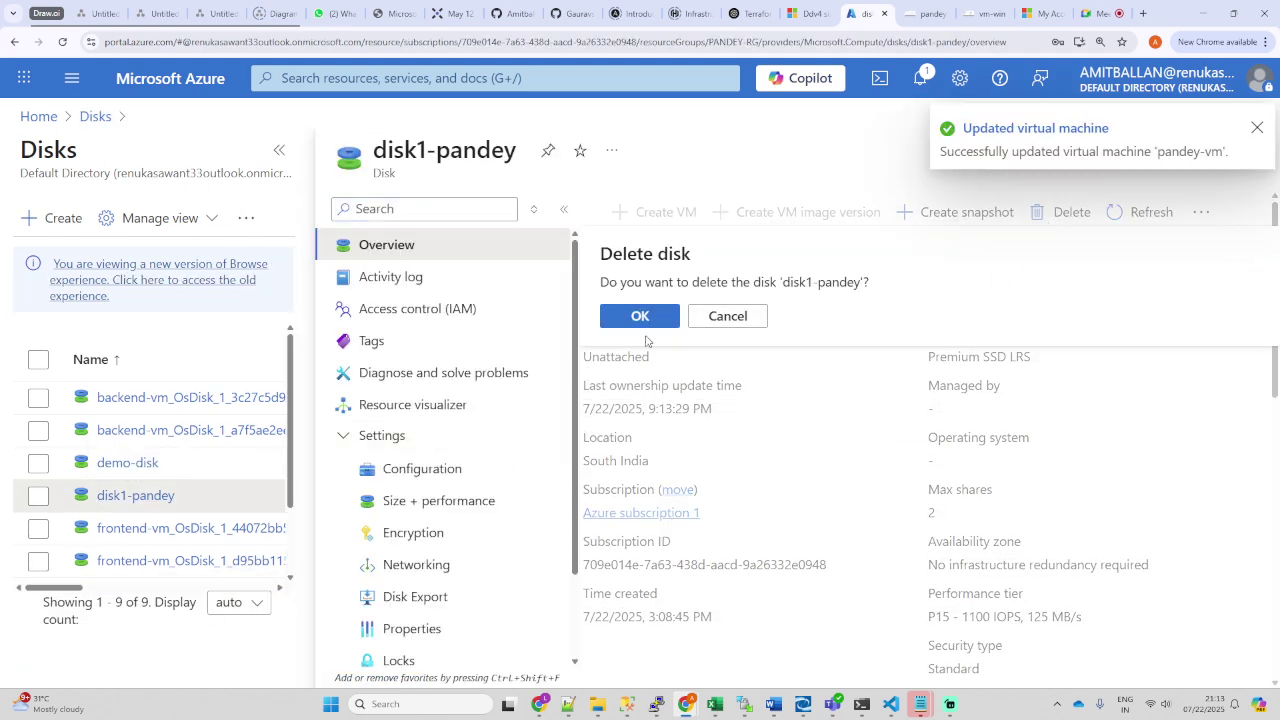
pyautogui.click(640, 318)
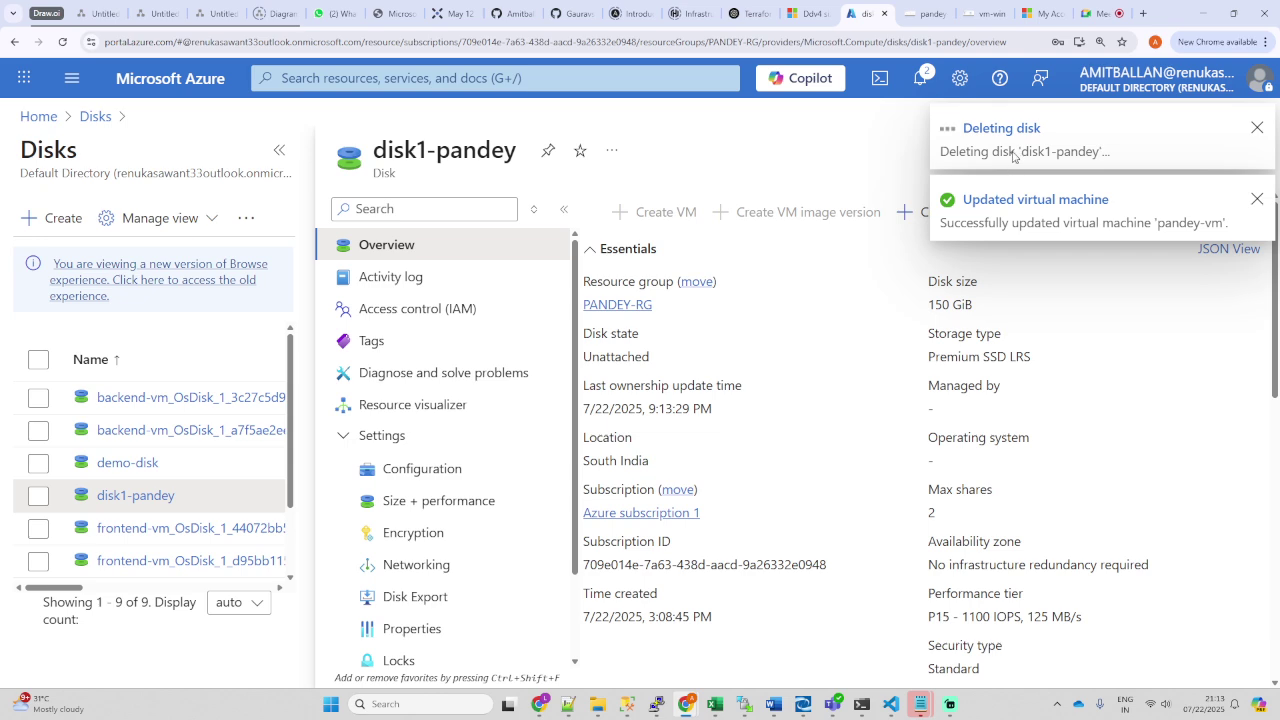
# Step: Dismiss the pop-up notifications and review the portal's notifications about deleting disk1-pandey
pyautogui.moveTo(1000, 128)
pyautogui.mouseDown()
pyautogui.moveTo(975, 134)
pyautogui.moveTo(995, 142)
pyautogui.mouseUp()
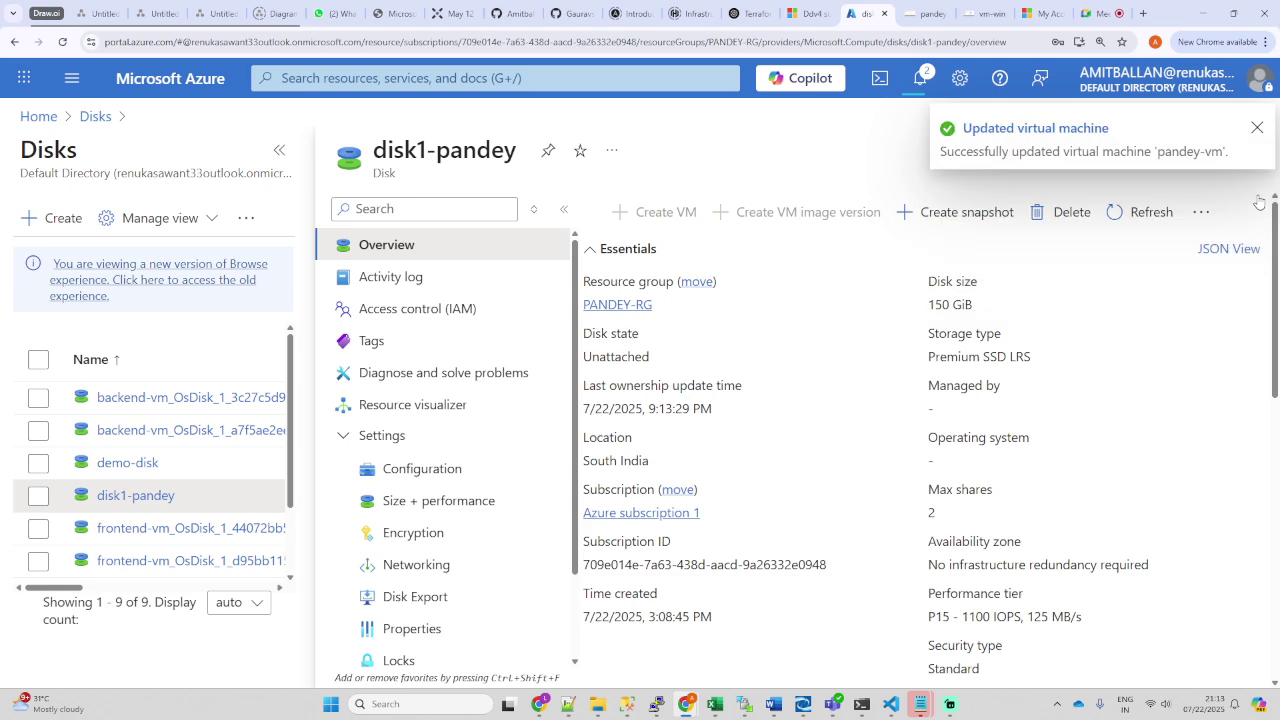
pyautogui.click(1257, 131)
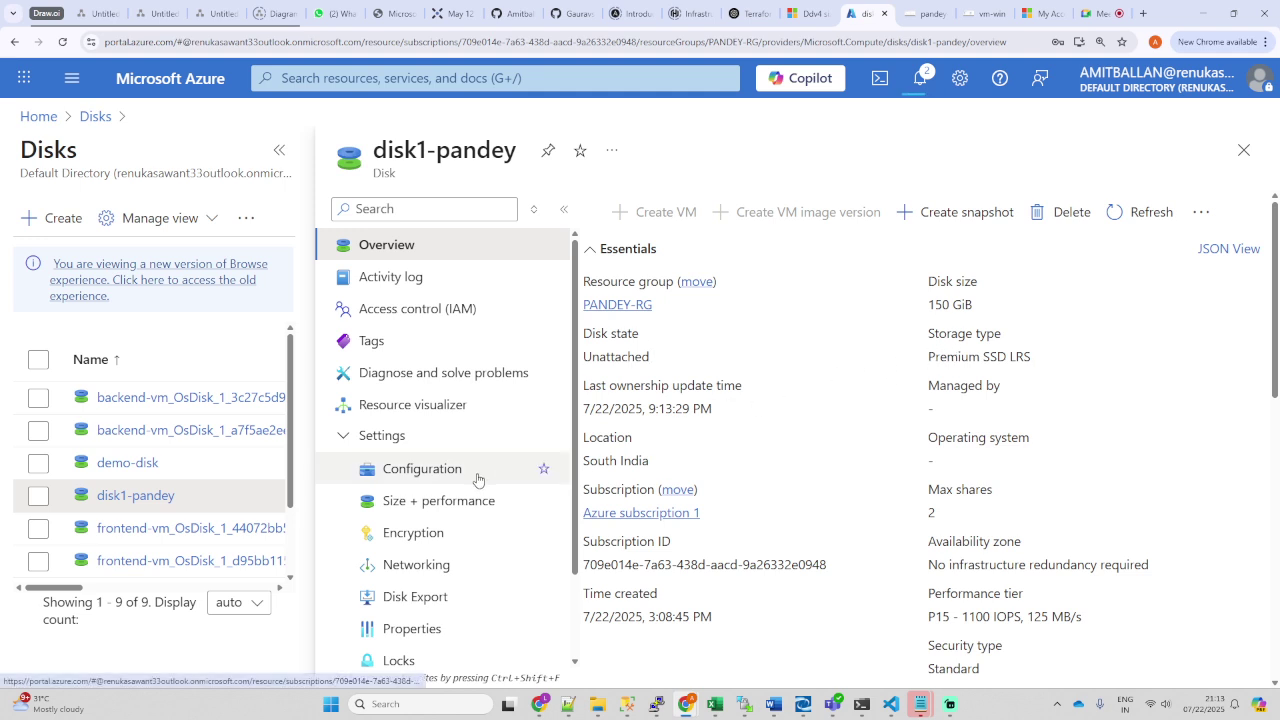
pyautogui.scroll(-1, 422, 490)
pyautogui.scroll(-1, 422, 492)
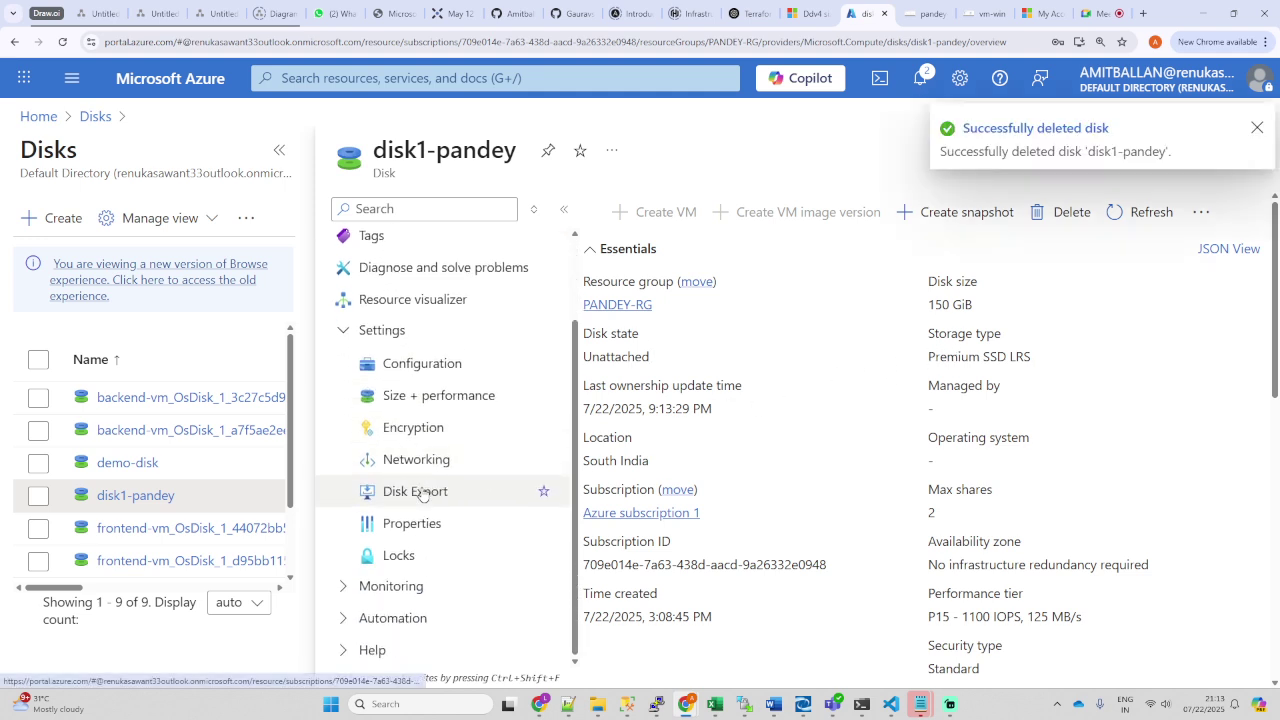
pyautogui.click(1254, 130)
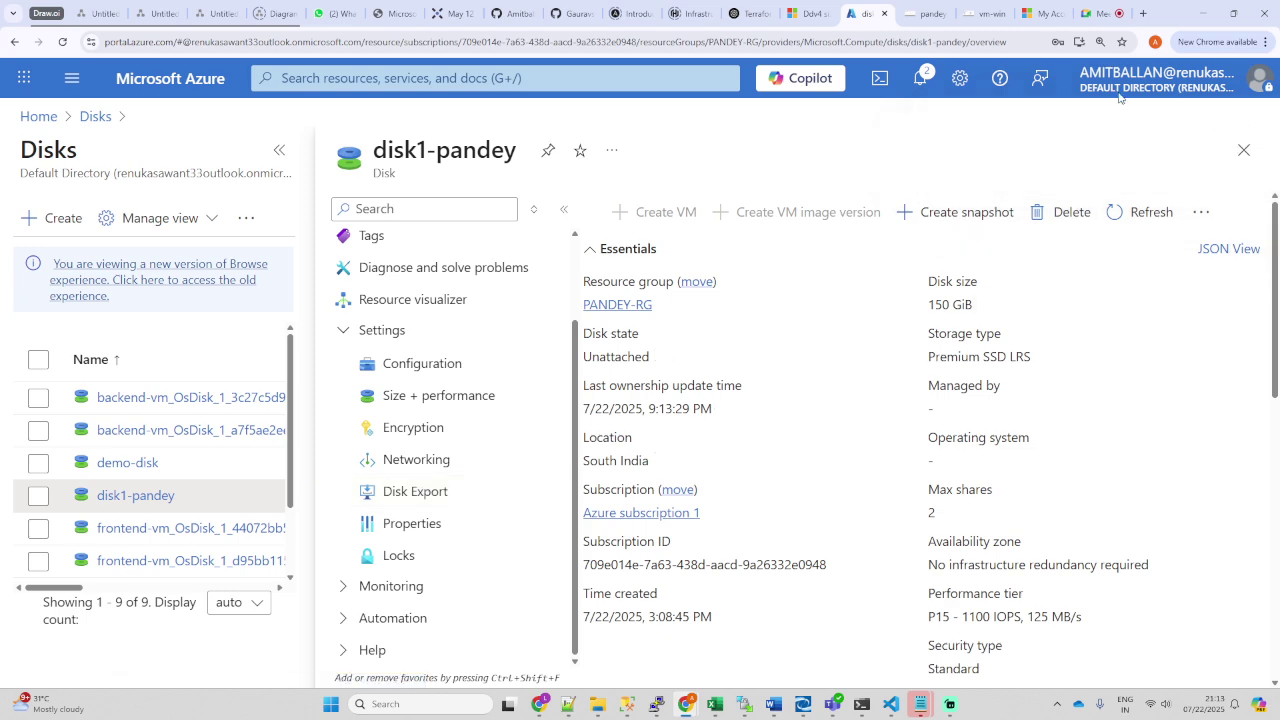
pyautogui.click(920, 78)
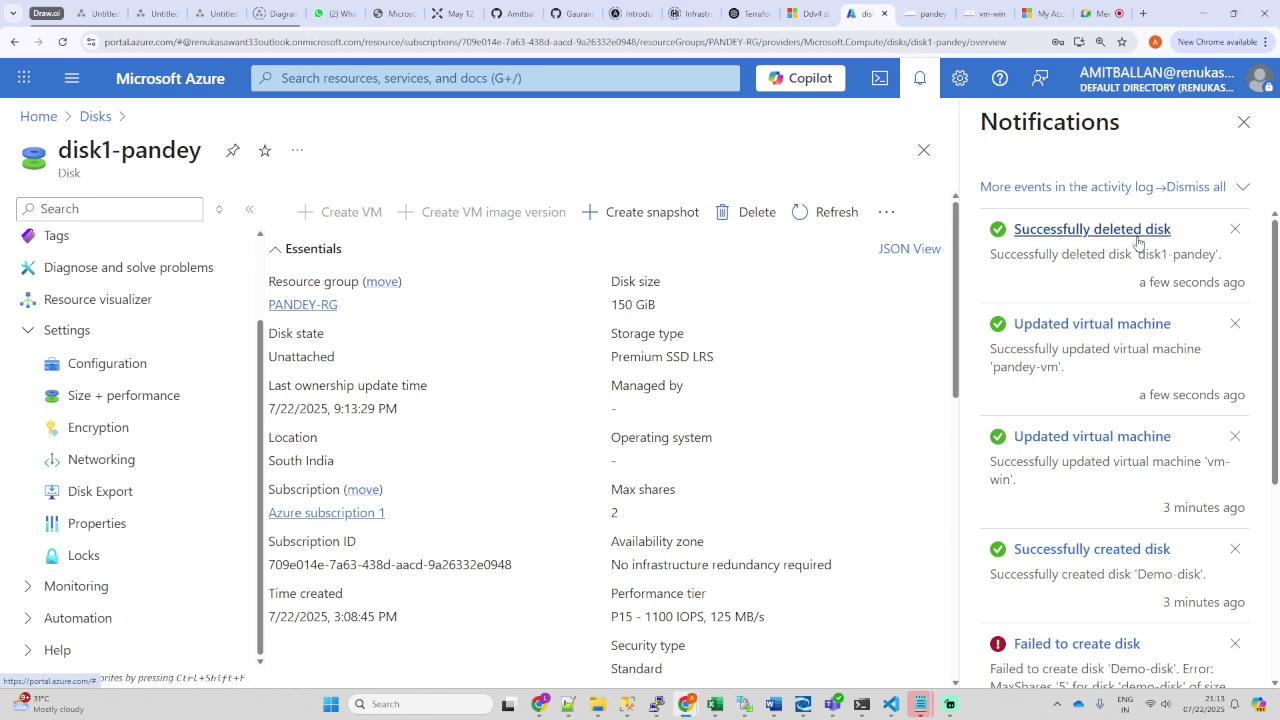
pyautogui.click(1244, 121)
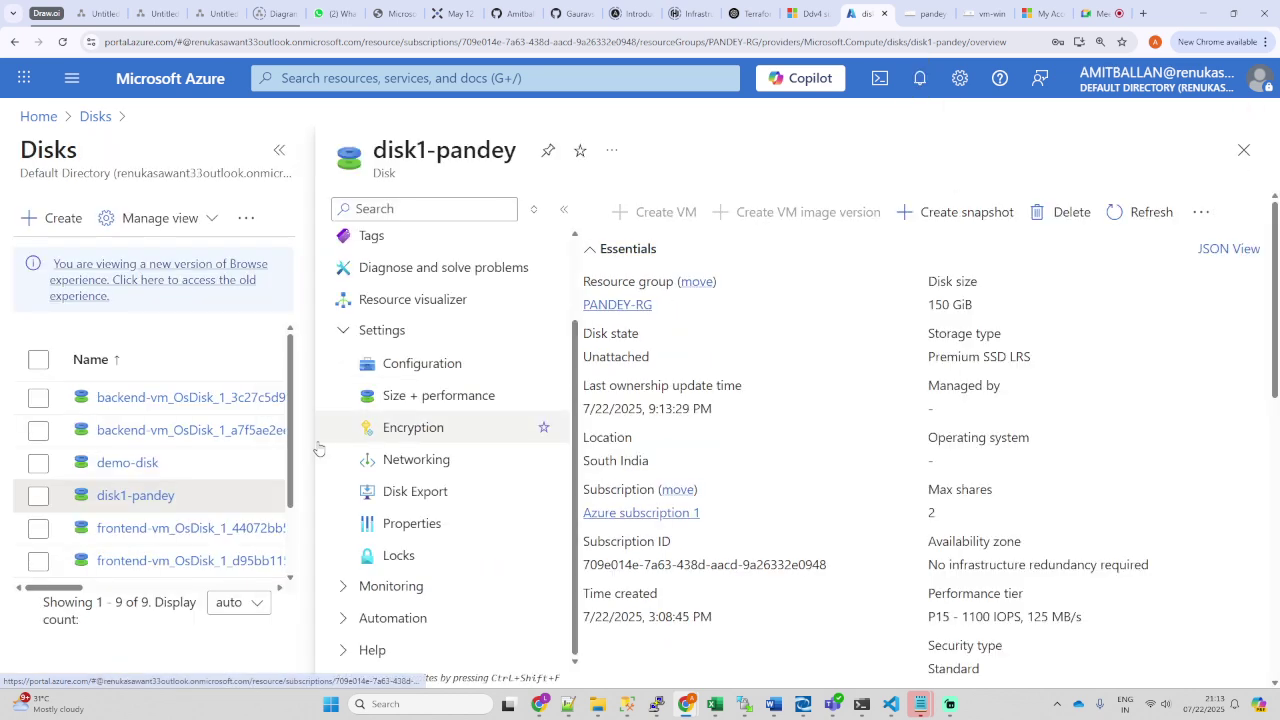
# Step: Open demo-disk and refresh its details, and close the Word document in the vm-win remote session
pyautogui.click(127, 463)
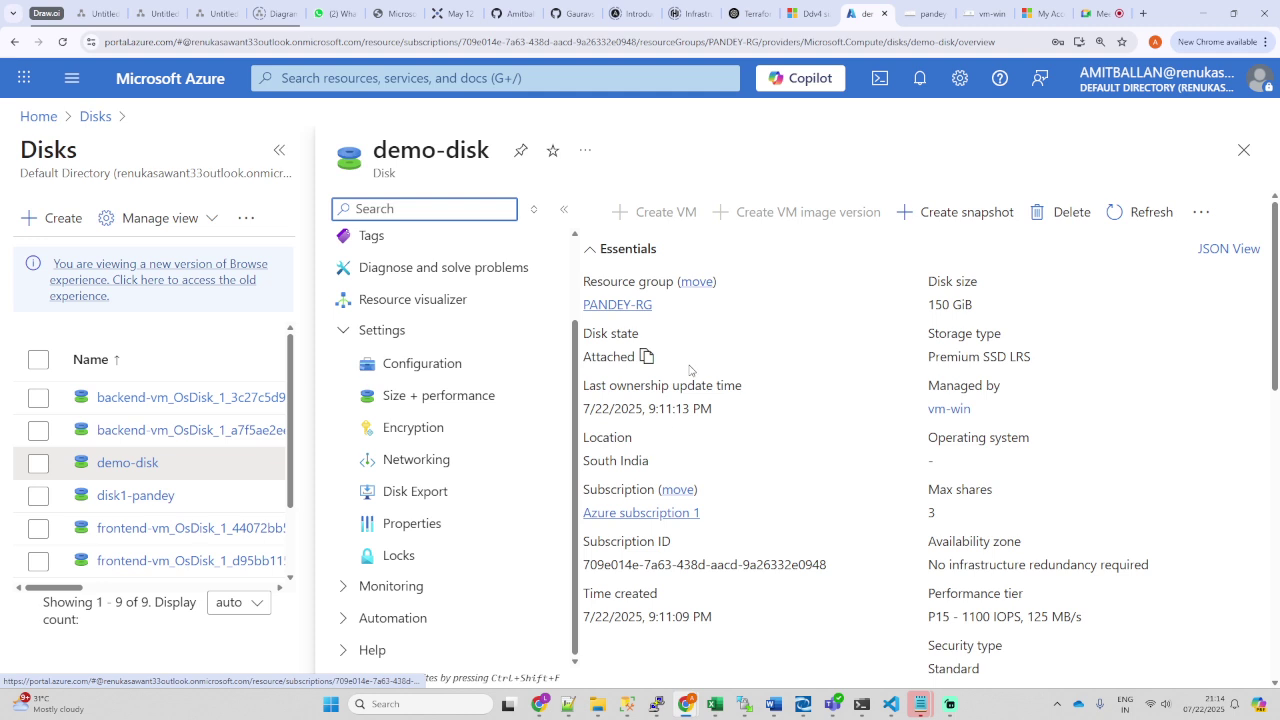
pyautogui.click(1143, 212)
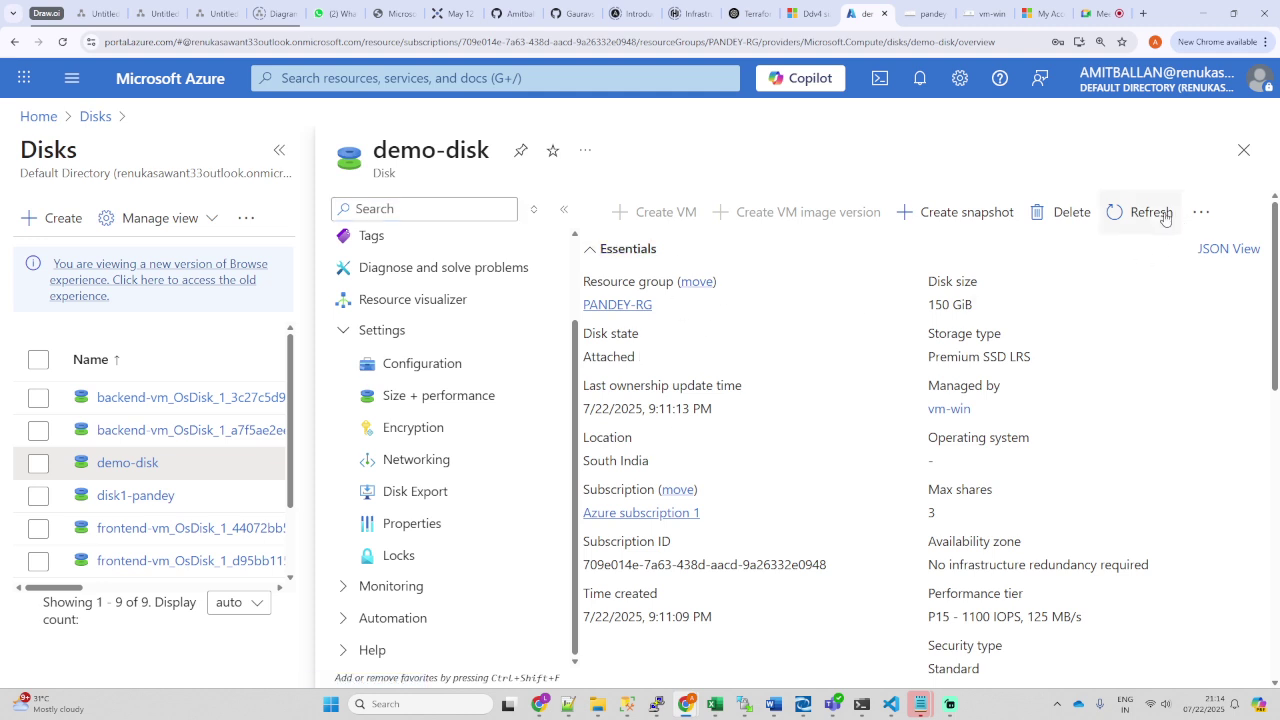
pyautogui.click(985, 13)
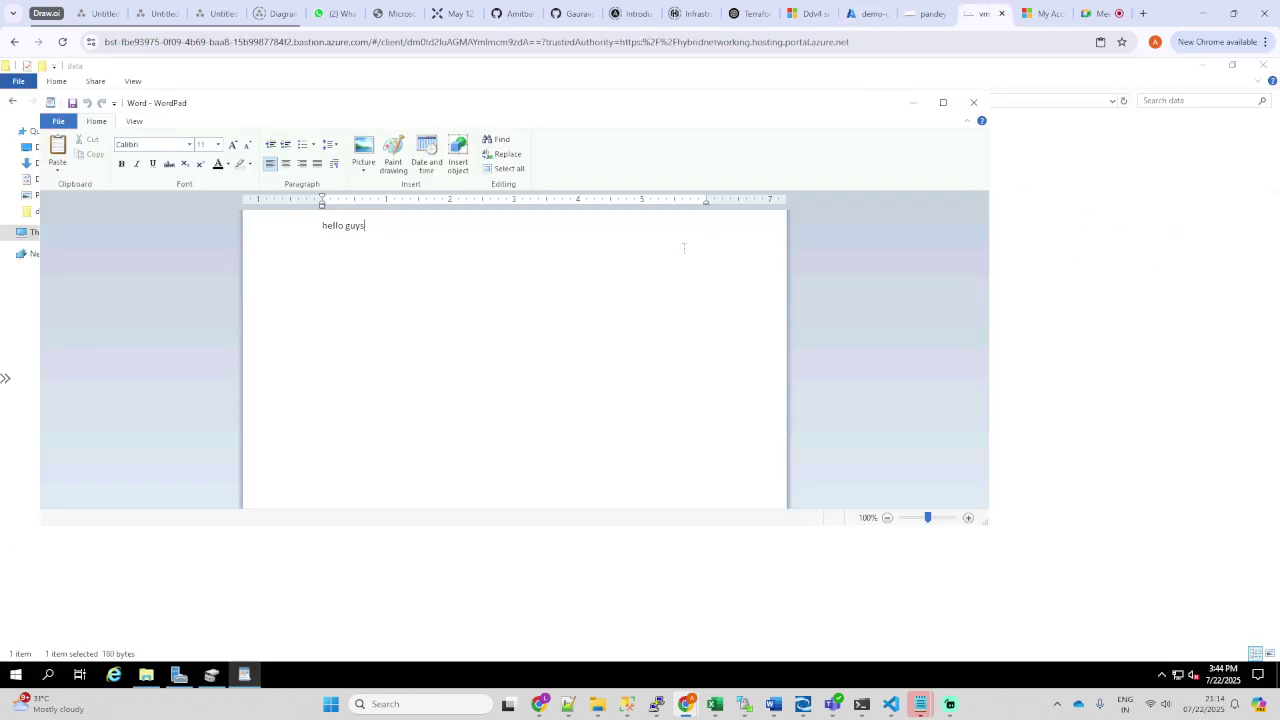
pyautogui.click(974, 103)
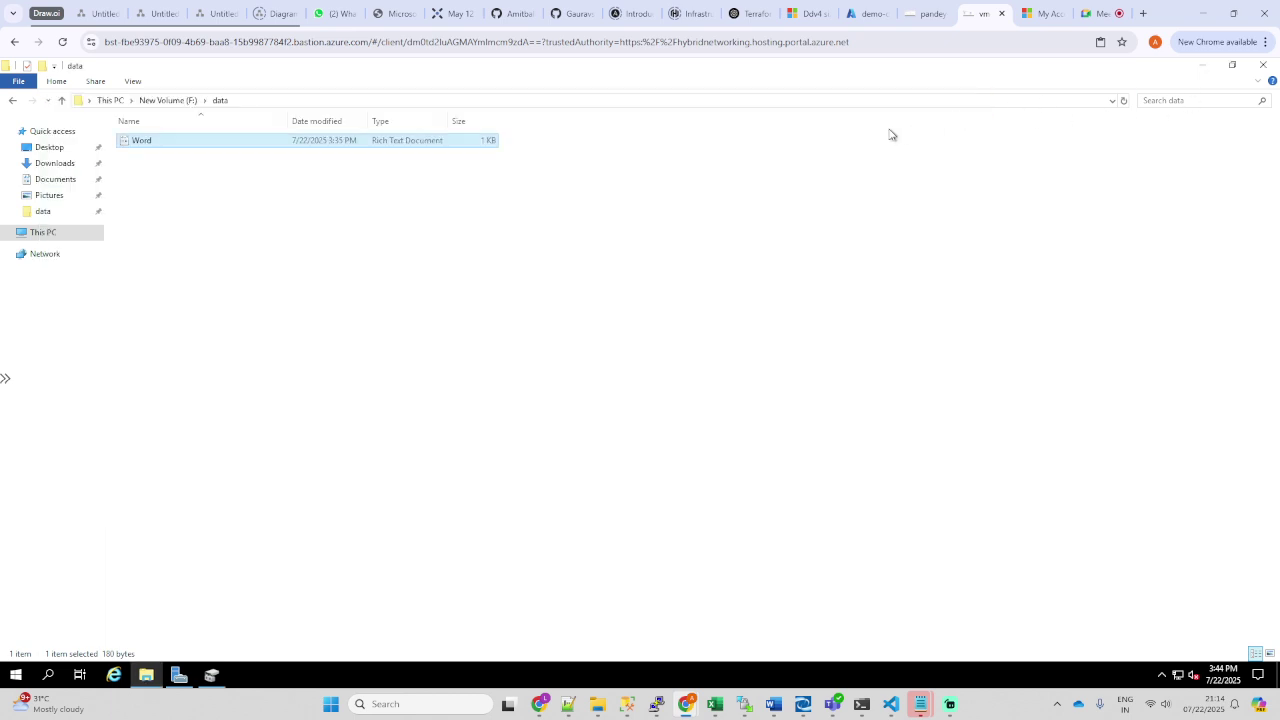
# Step: Return to the Azure portal, open vm-win from the virtual machines list and restart it, confirming the restart
pyautogui.click(866, 14)
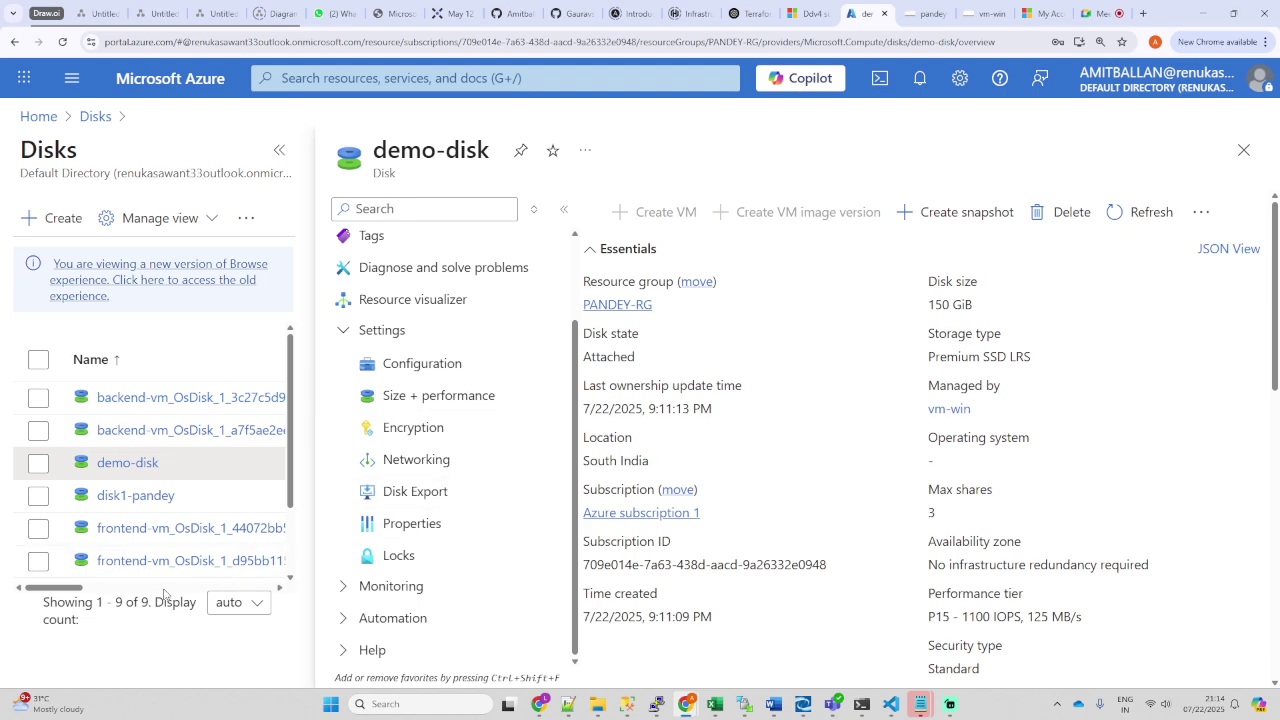
pyautogui.click(38, 116)
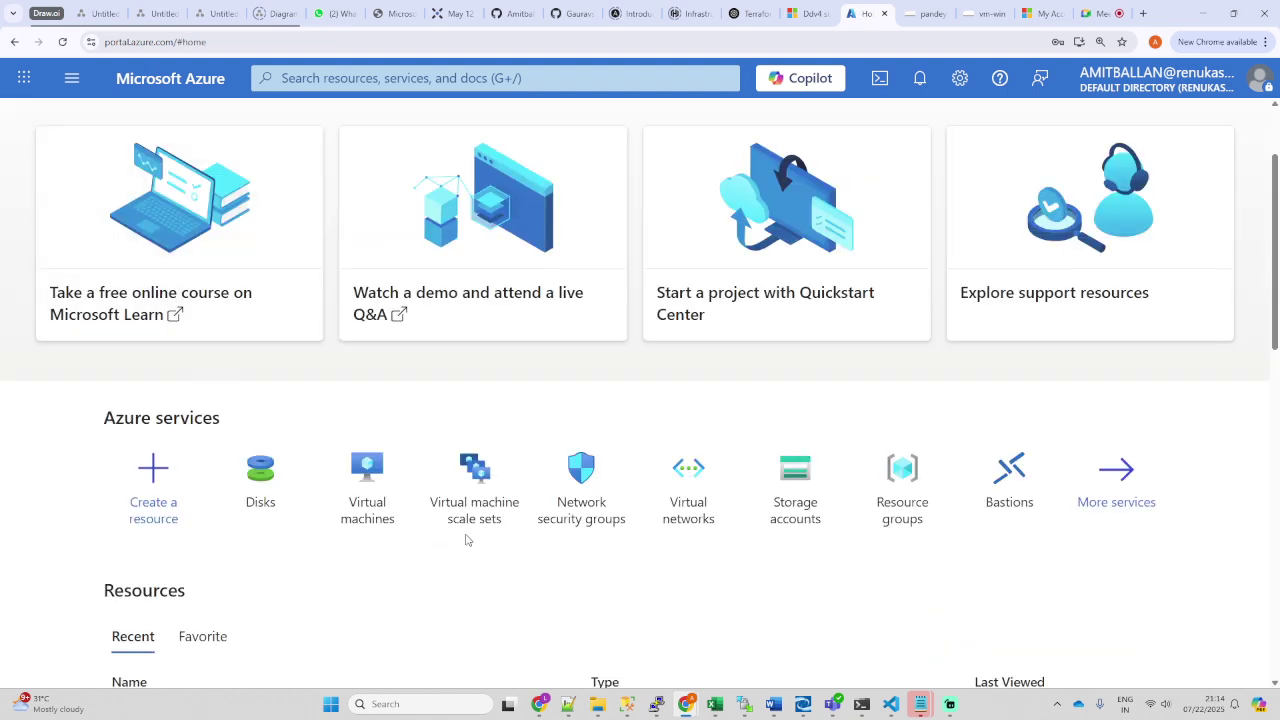
pyautogui.click(367, 485)
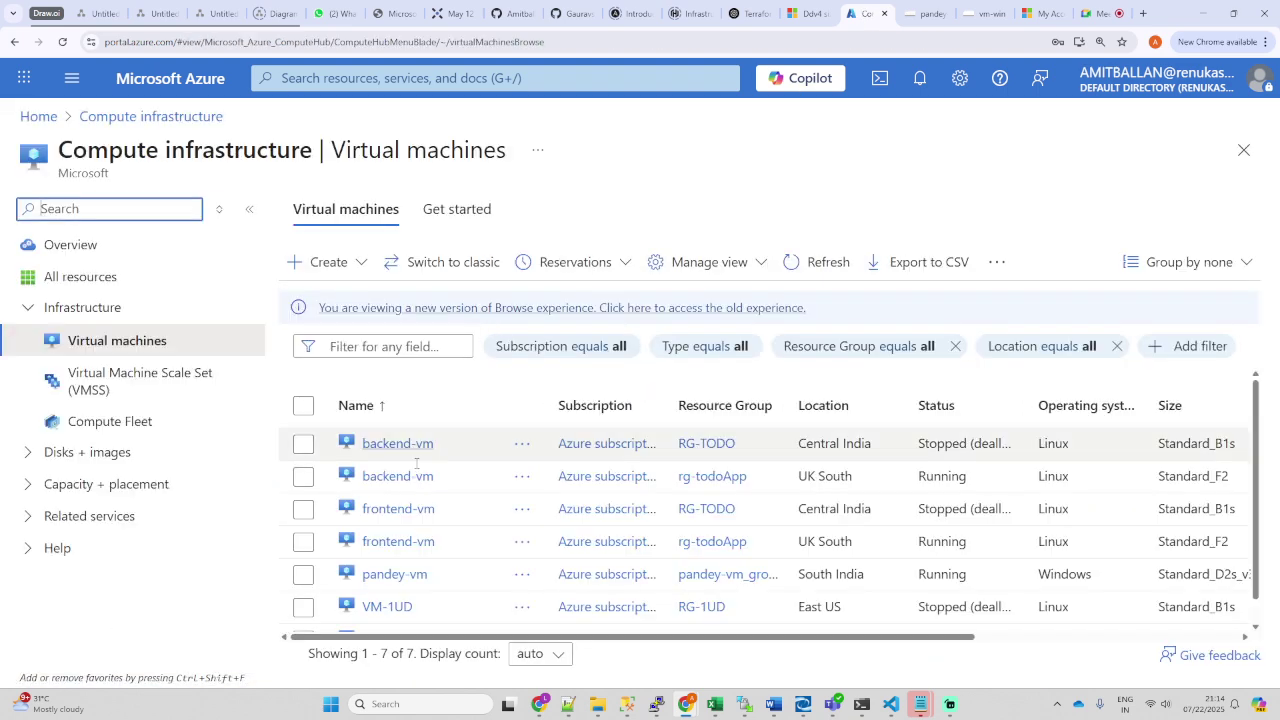
pyautogui.scroll(-1, 414, 600)
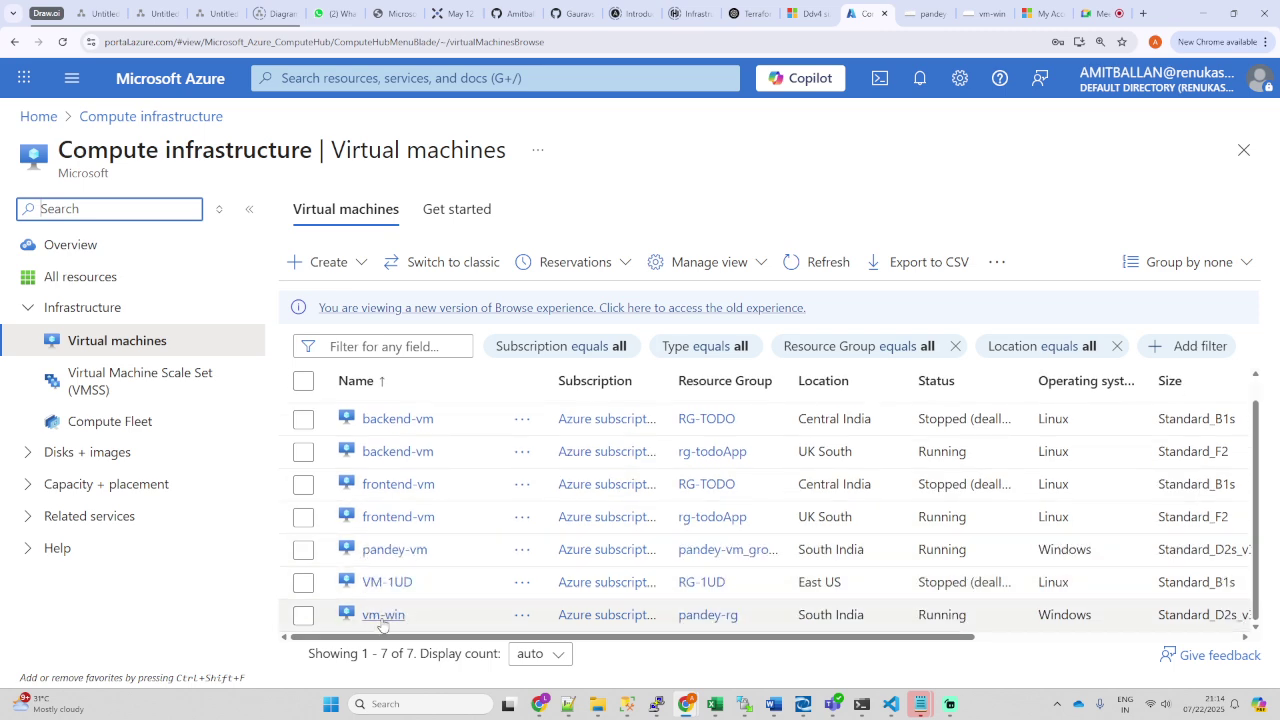
pyautogui.click(367, 617)
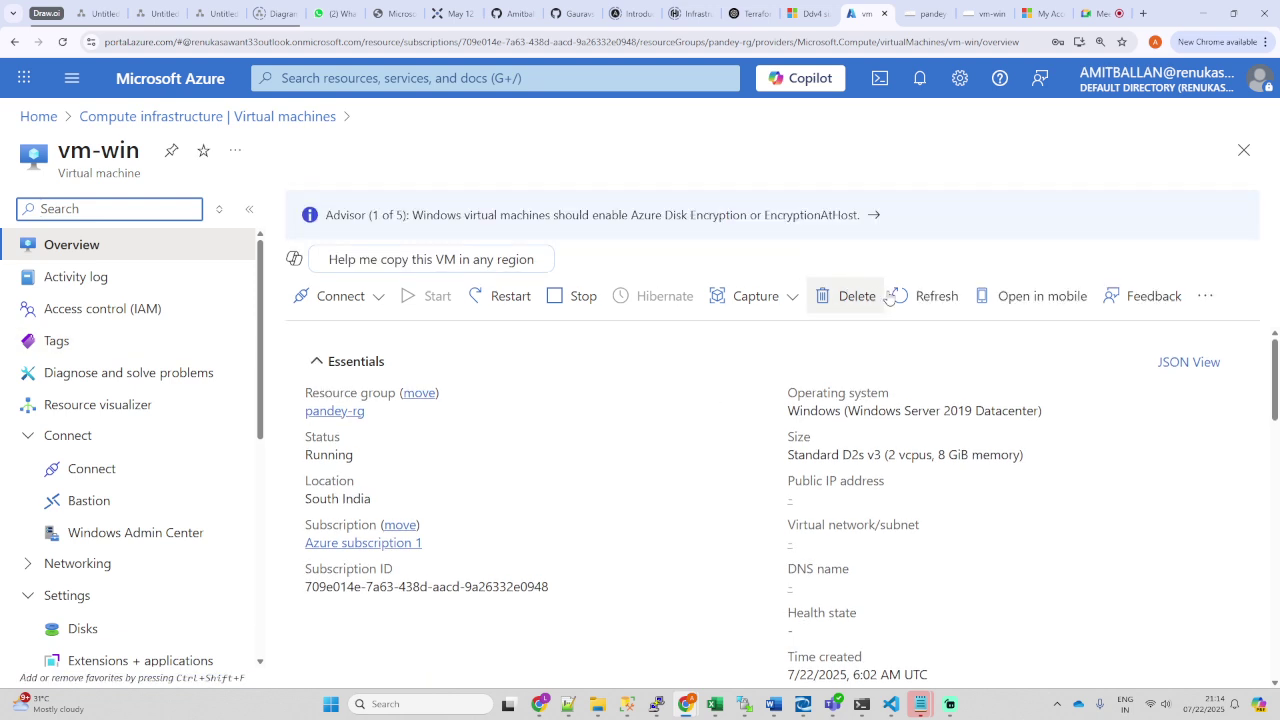
pyautogui.click(505, 298)
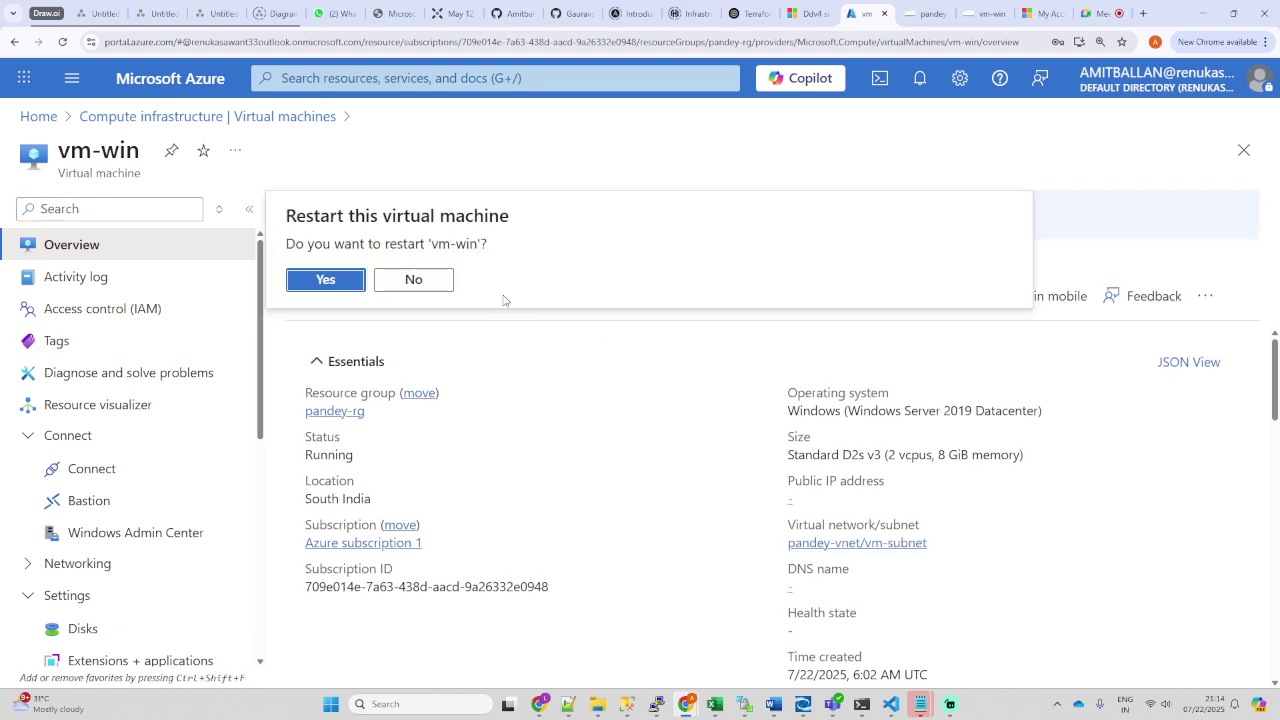
pyautogui.click(358, 284)
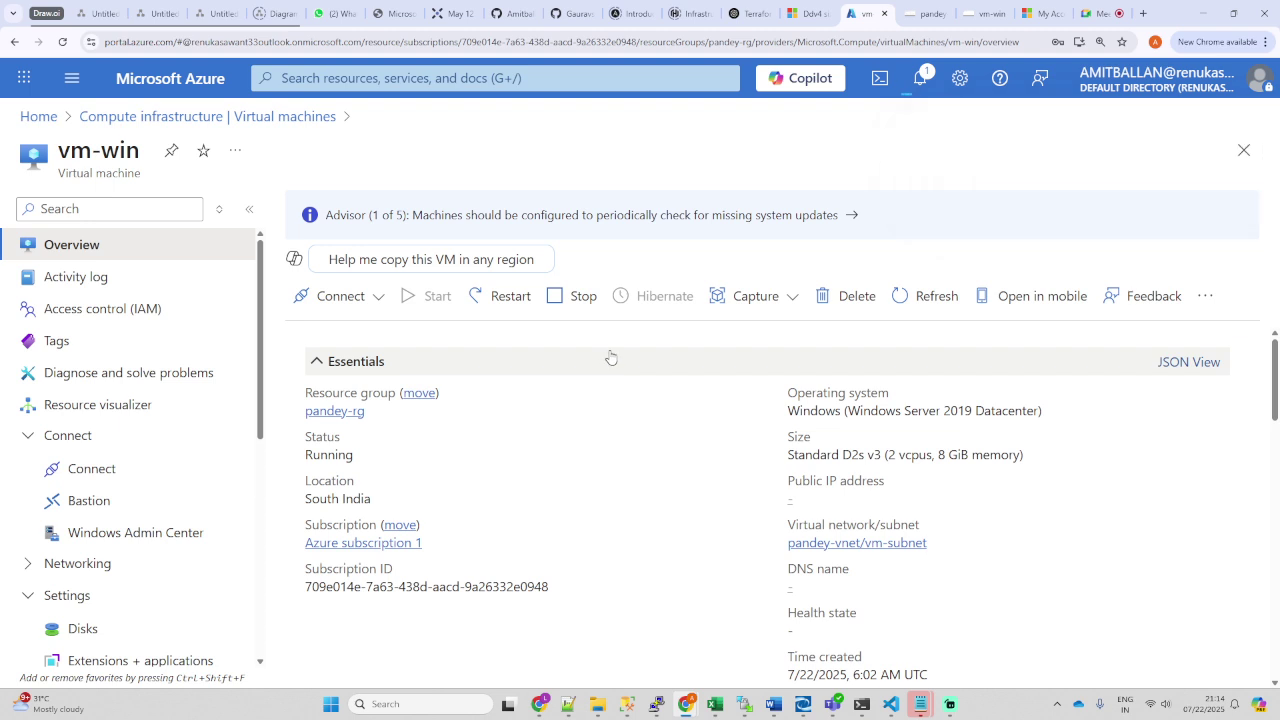
# Step: Try to reconnect the disconnected vm-win Bastion session and check the portal notifications for the restart's status
pyautogui.click(1098, 13)
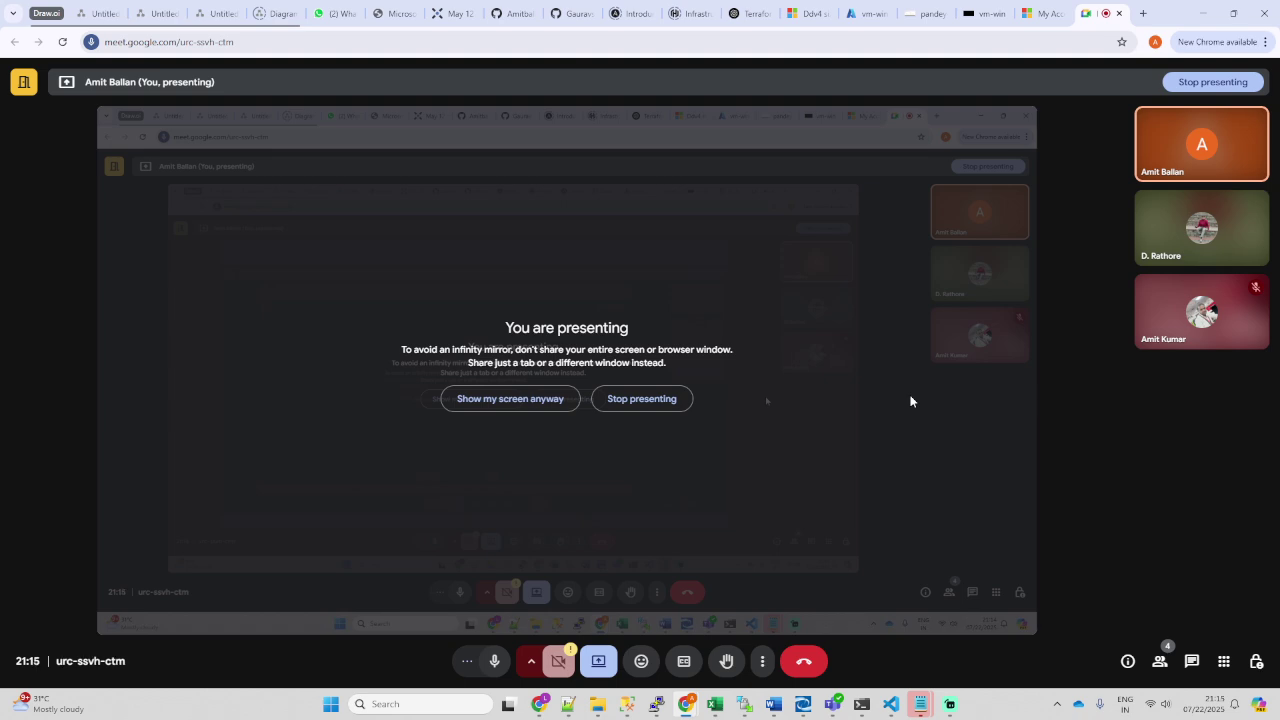
pyautogui.click(981, 10)
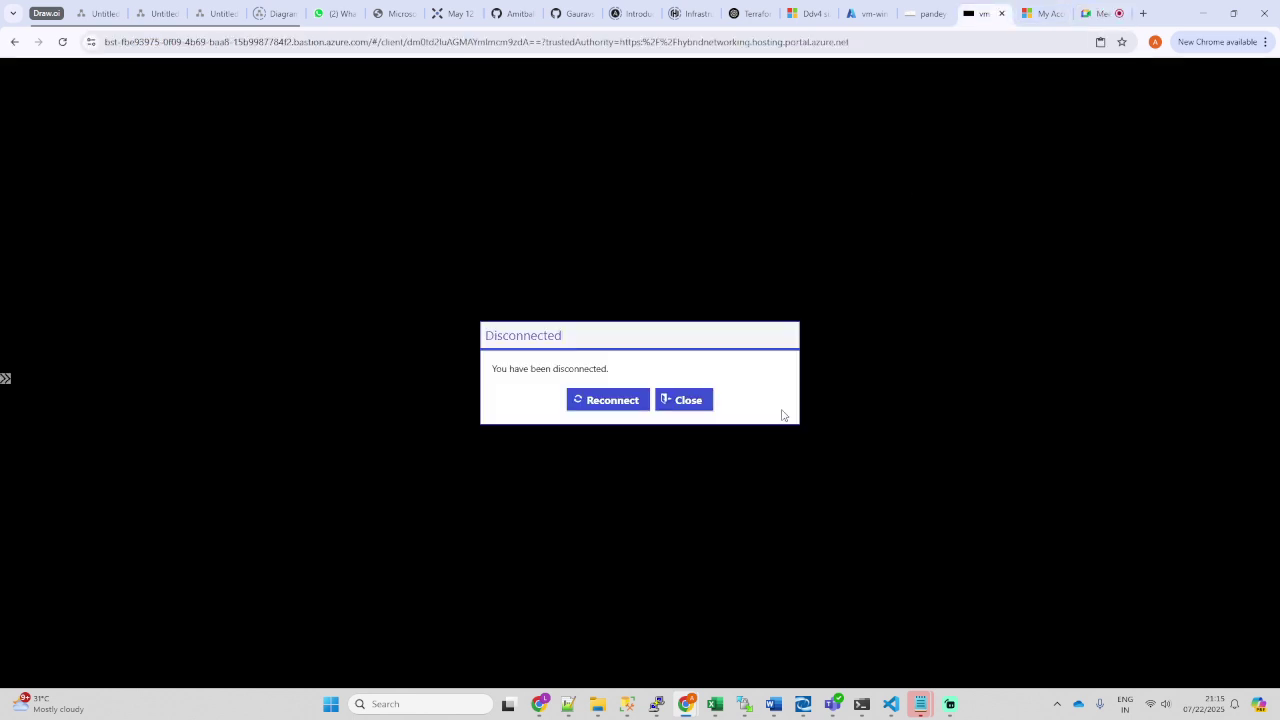
pyautogui.click(610, 401)
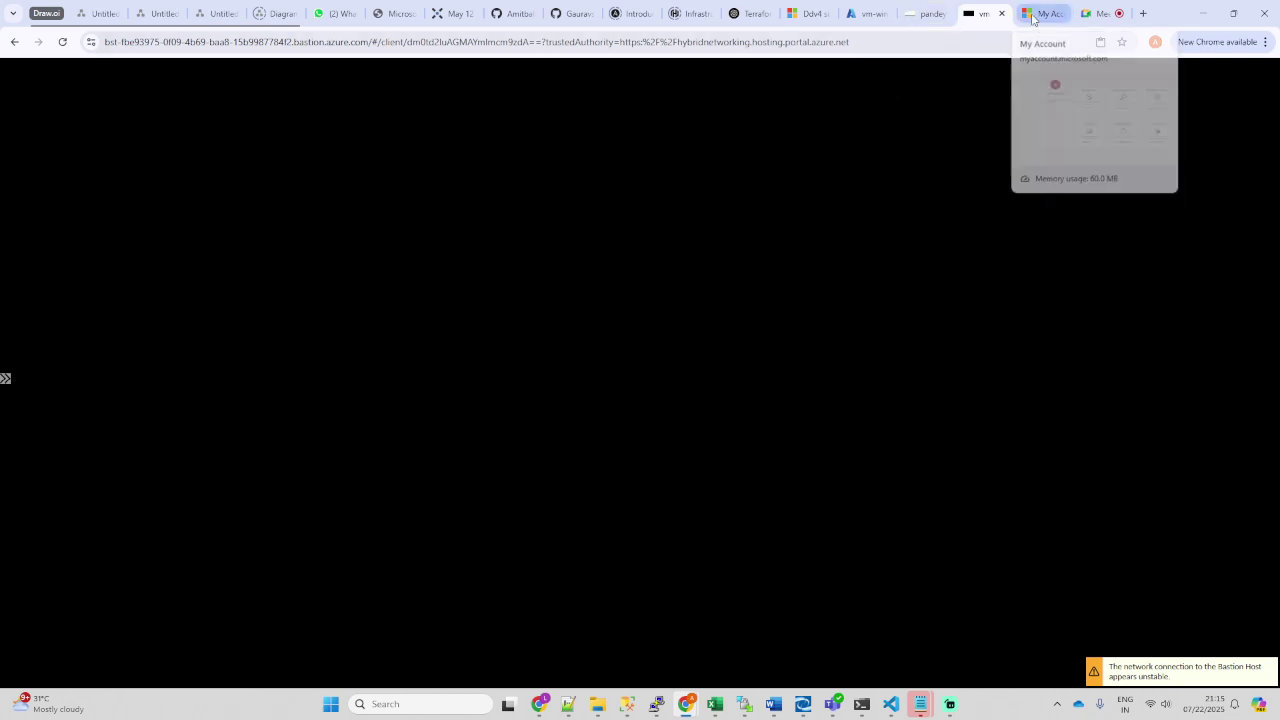
pyautogui.click(1097, 13)
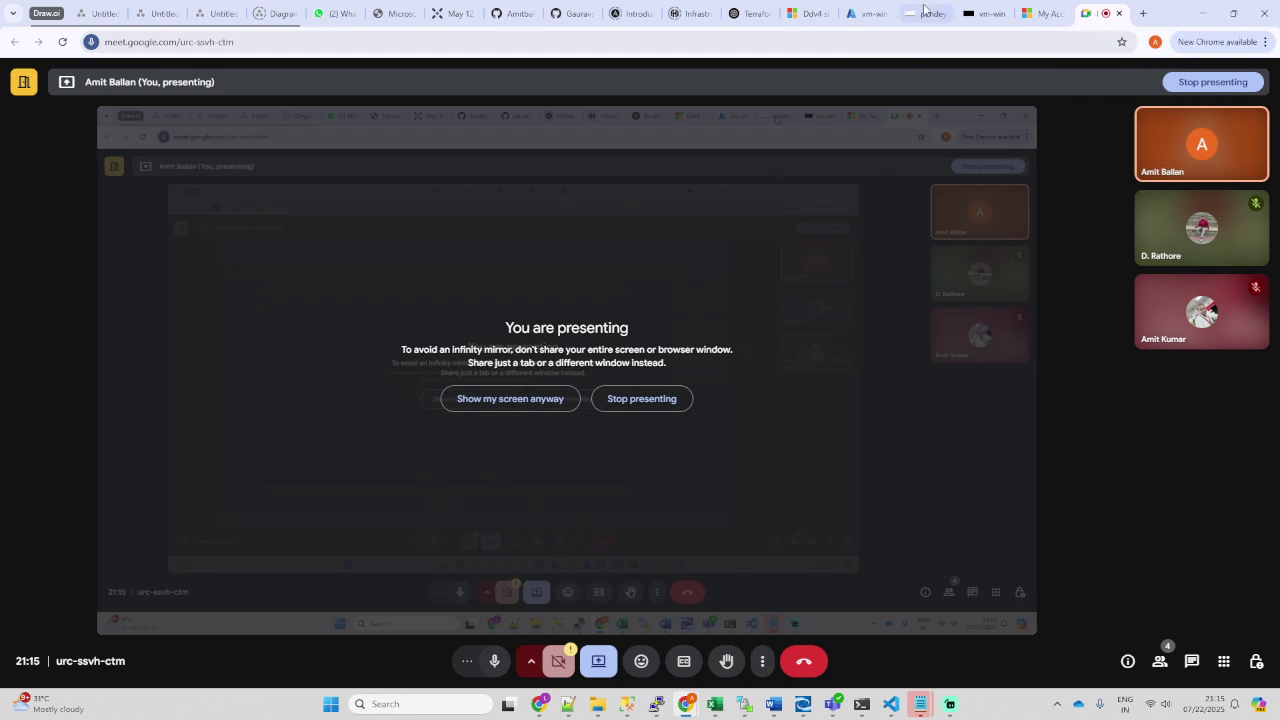
pyautogui.click(862, 13)
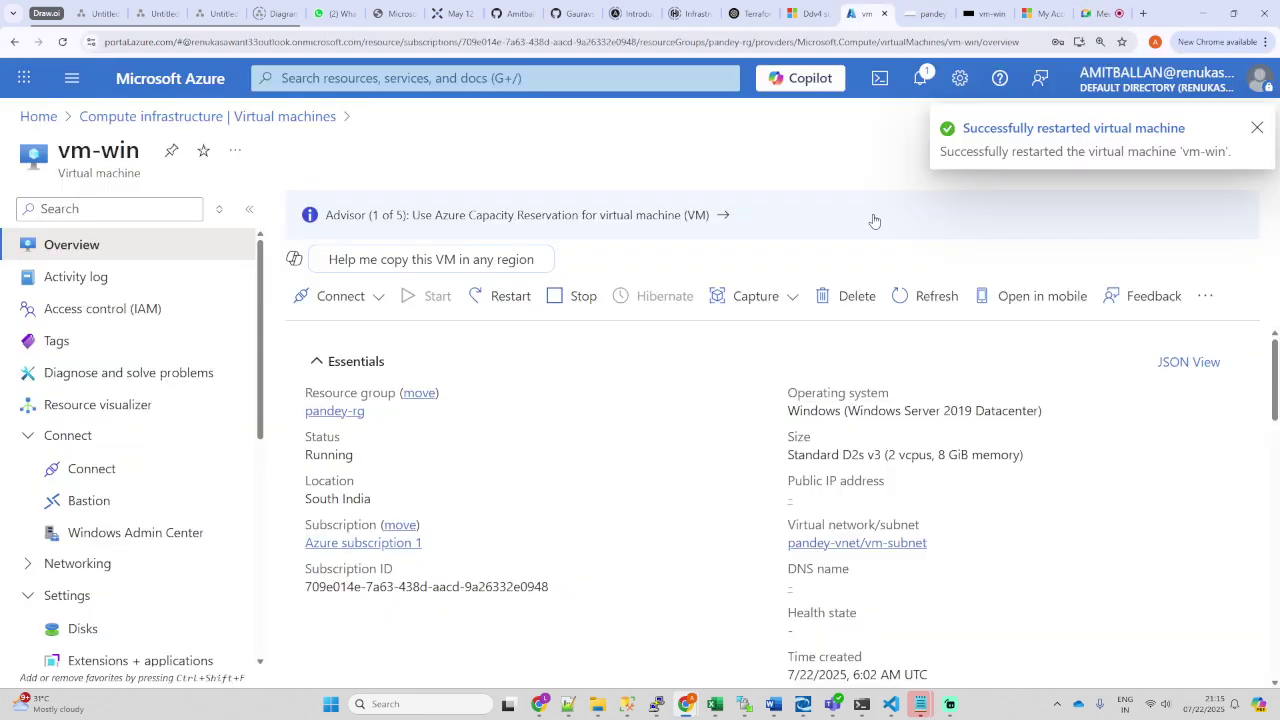
pyautogui.click(958, 14)
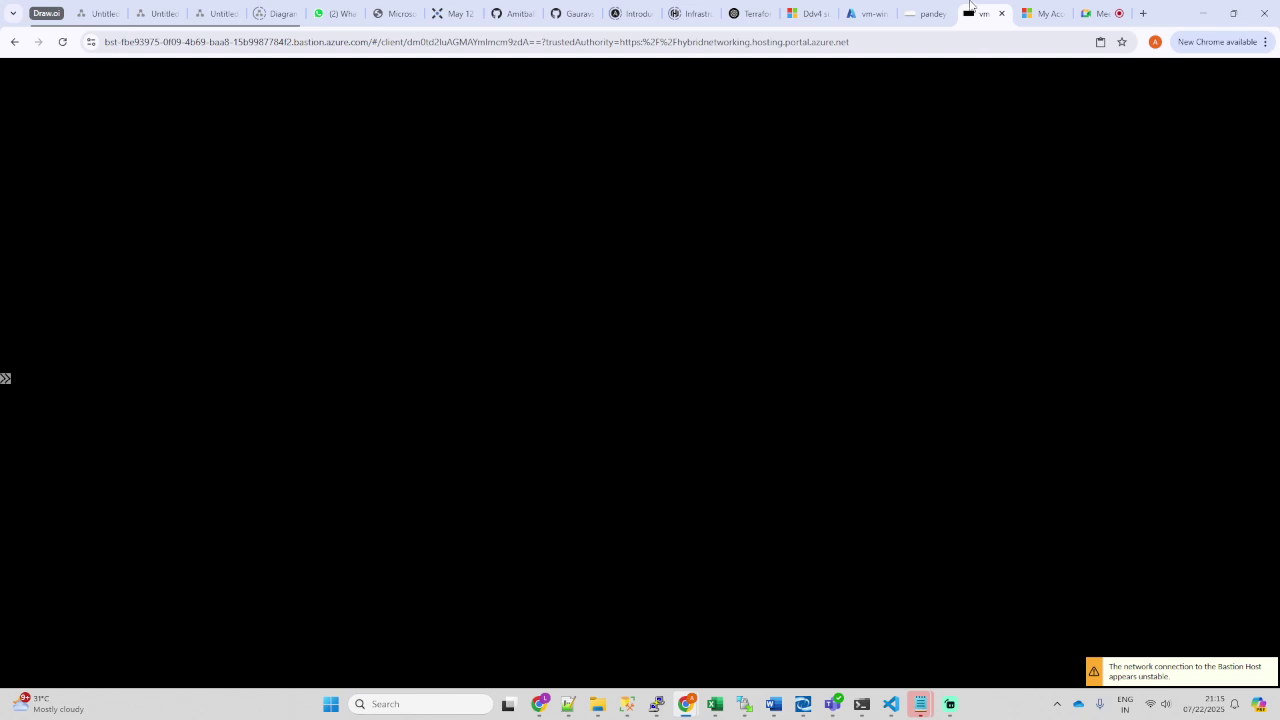
pyautogui.click(858, 13)
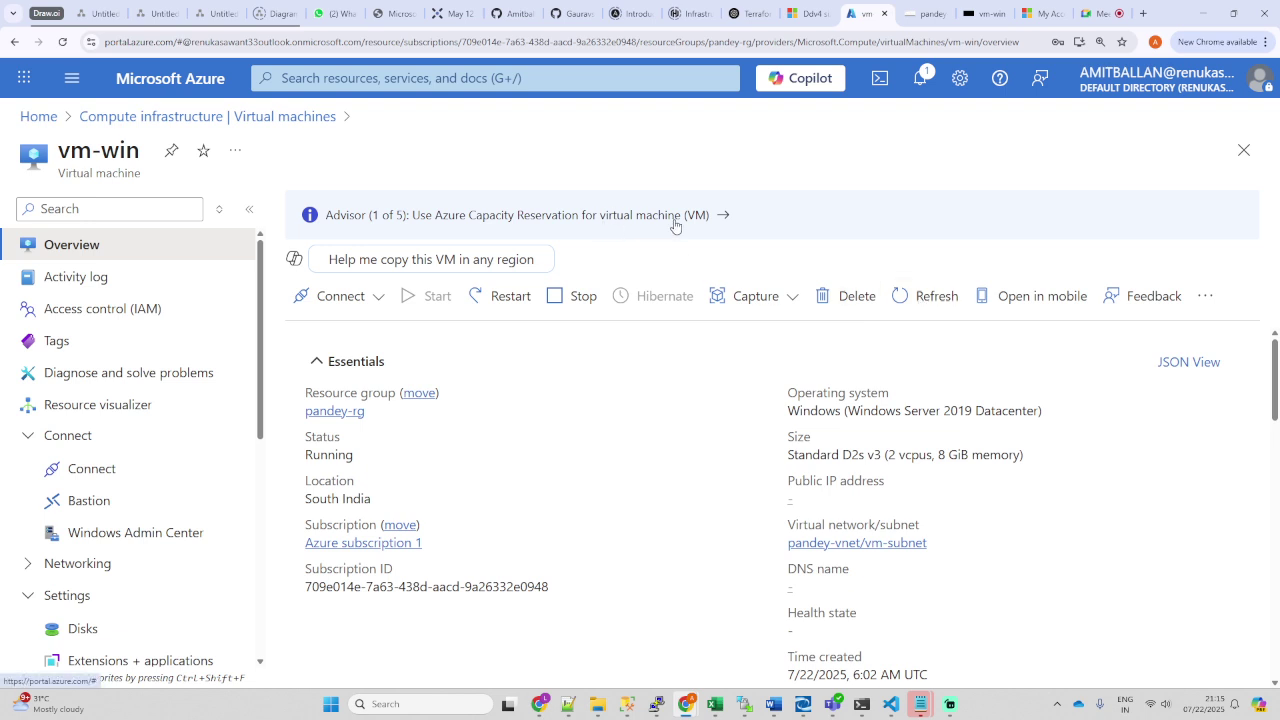
pyautogui.click(920, 78)
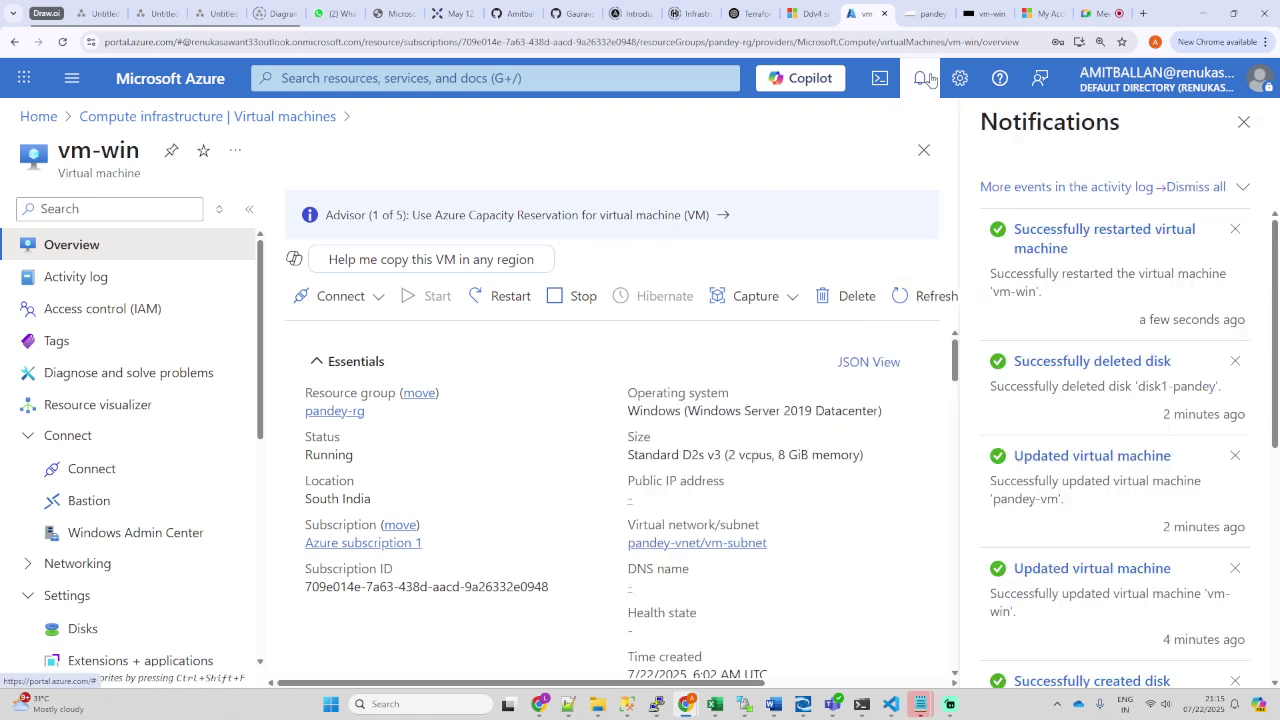
pyautogui.click(1241, 125)
# Step: Connect to vm-win through Bastion over RDP with the VM password, and close the old disconnected session tab
pyautogui.click(345, 296)
pyautogui.click(355, 361)
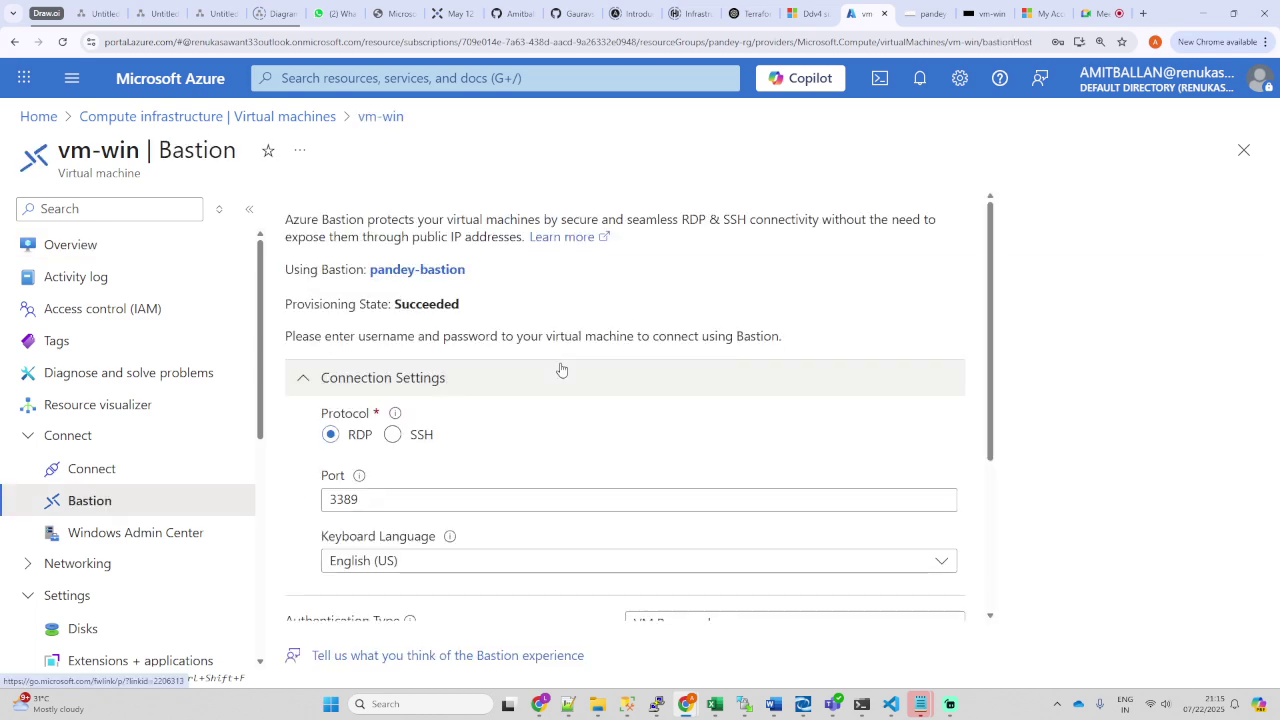
pyautogui.scroll(-3, 543, 443)
pyautogui.click(670, 458)
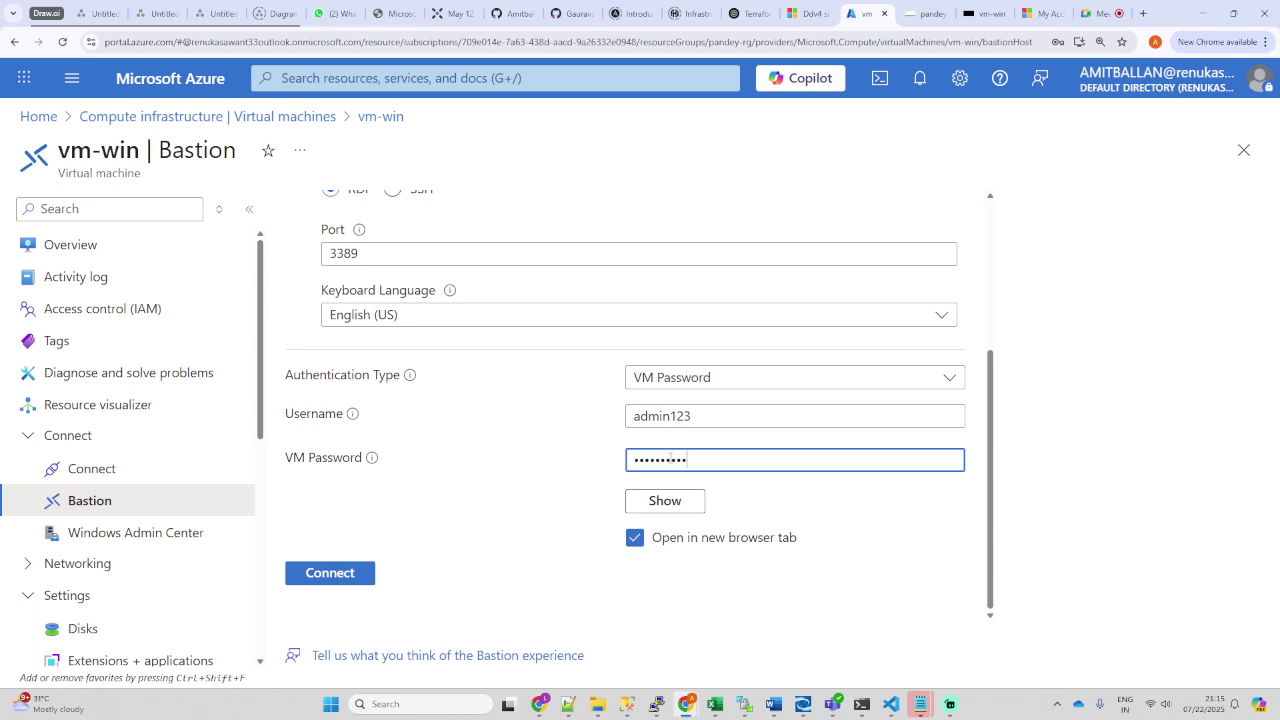
pyautogui.press('Return')
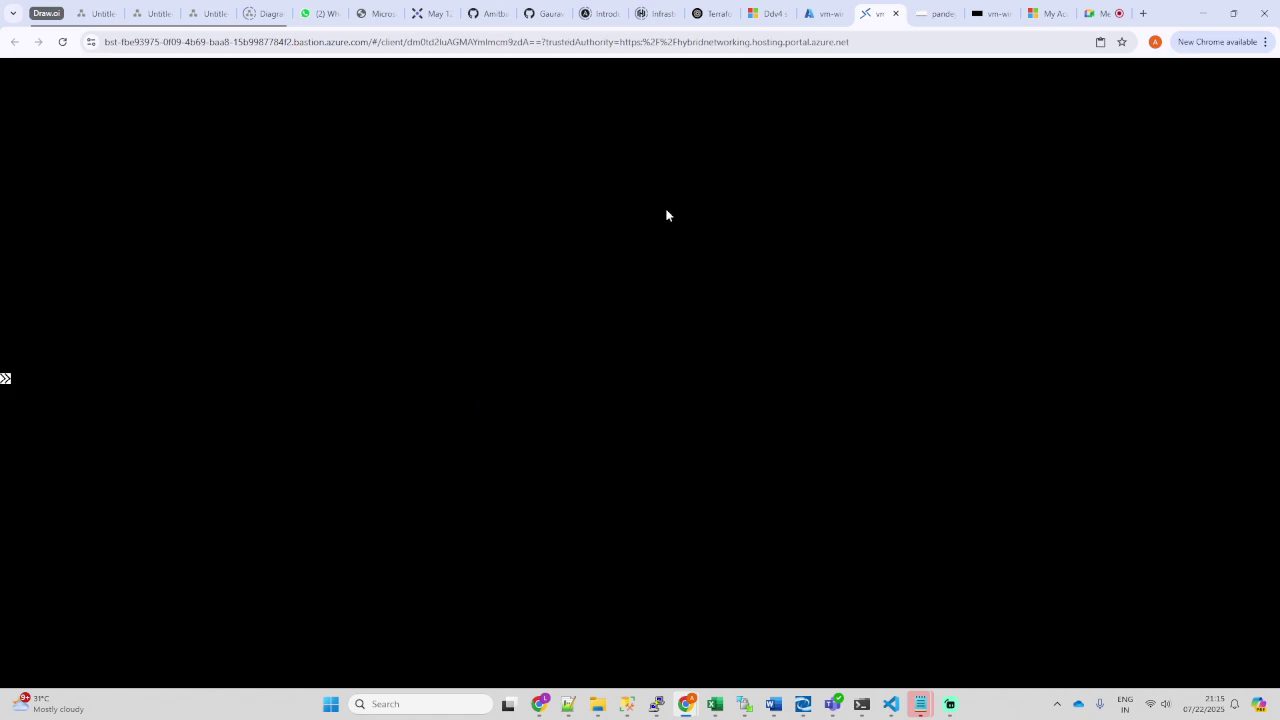
pyautogui.click(995, 16)
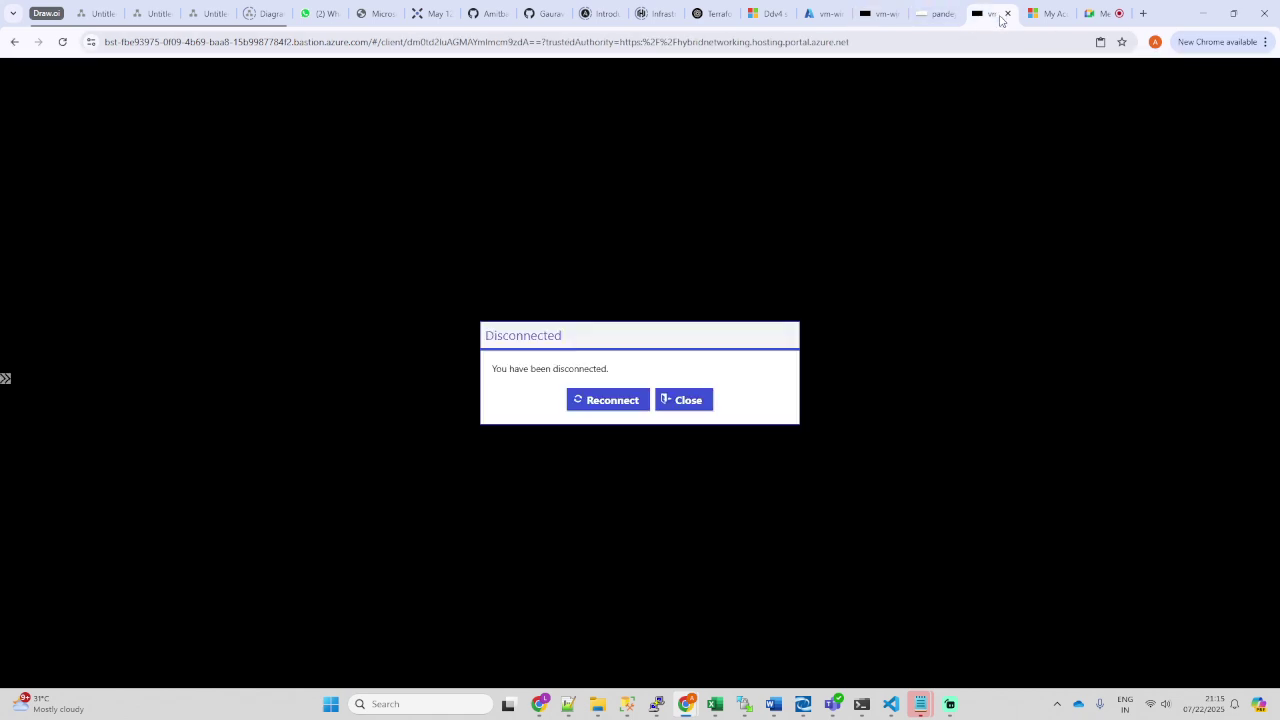
pyautogui.click(1009, 14)
pyautogui.click(880, 14)
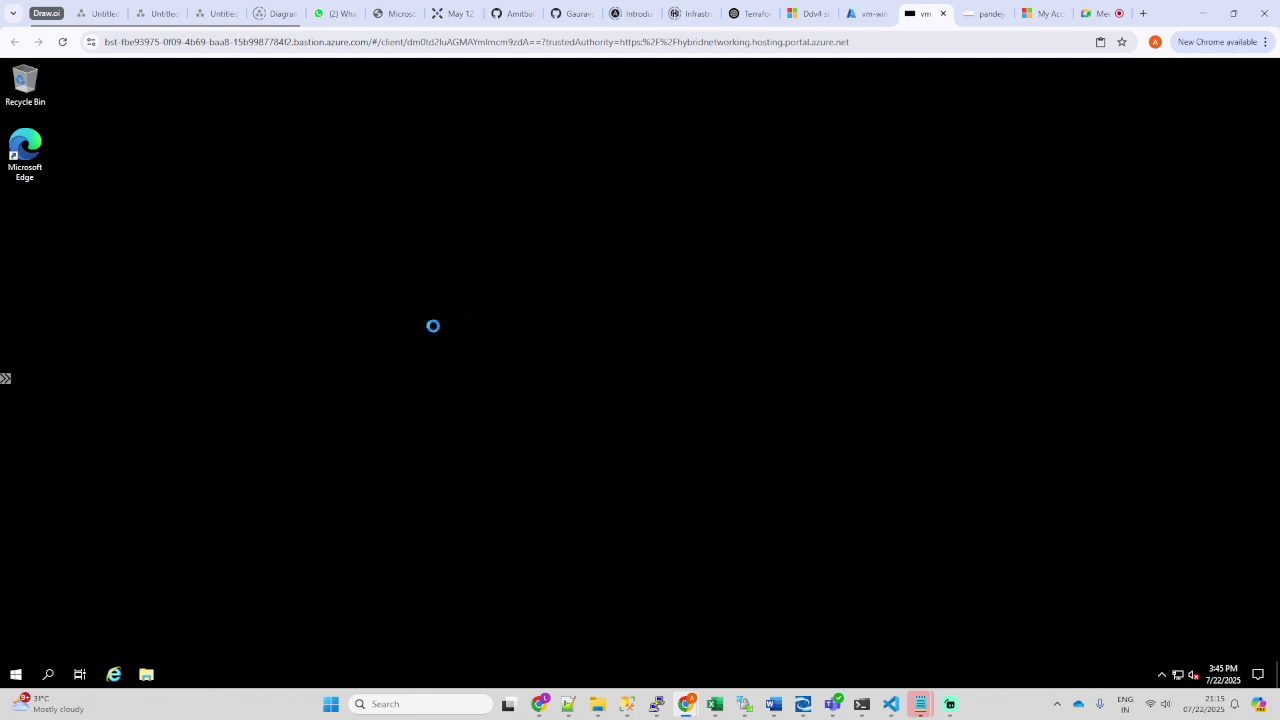
# Step: Open New Volume (F:) in File Explorer on vm-win and examine the restored folders and Test file
pyautogui.click(146, 676)
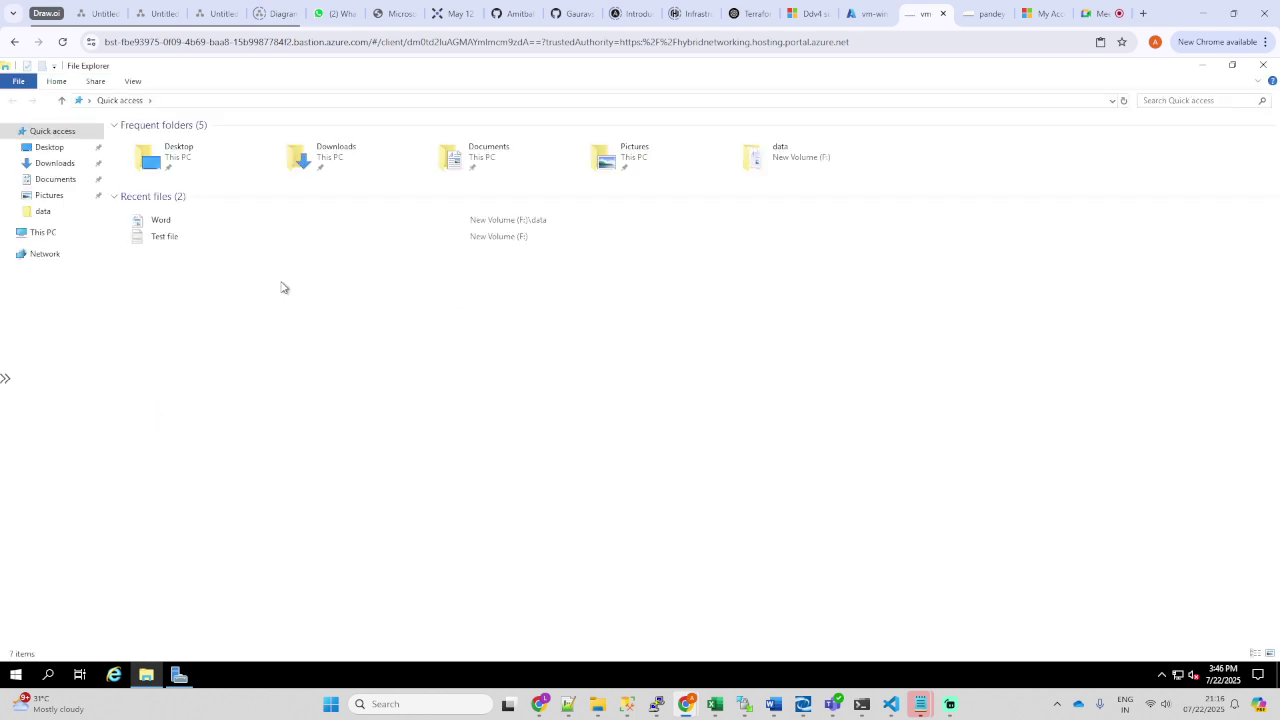
pyautogui.click(44, 232)
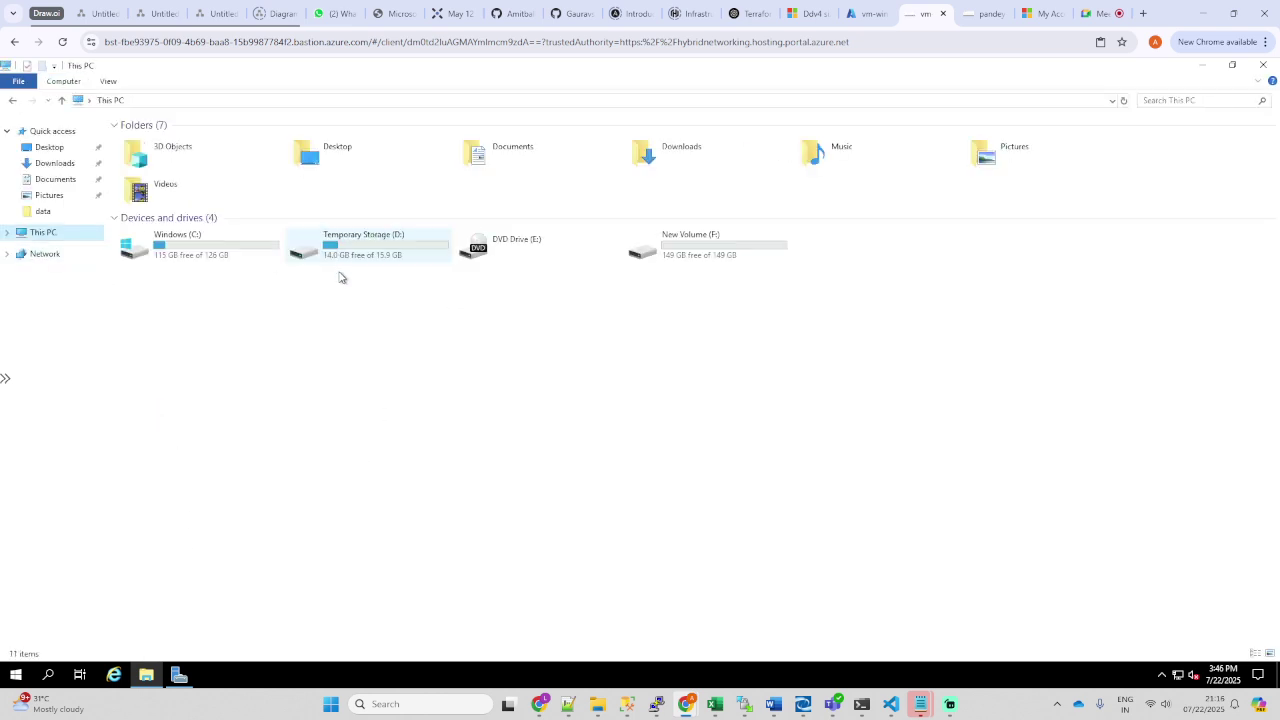
pyautogui.doubleClick(706, 257)
pyautogui.moveTo(187, 192); pyautogui.dragTo(116, 137)
pyautogui.click(188, 226)
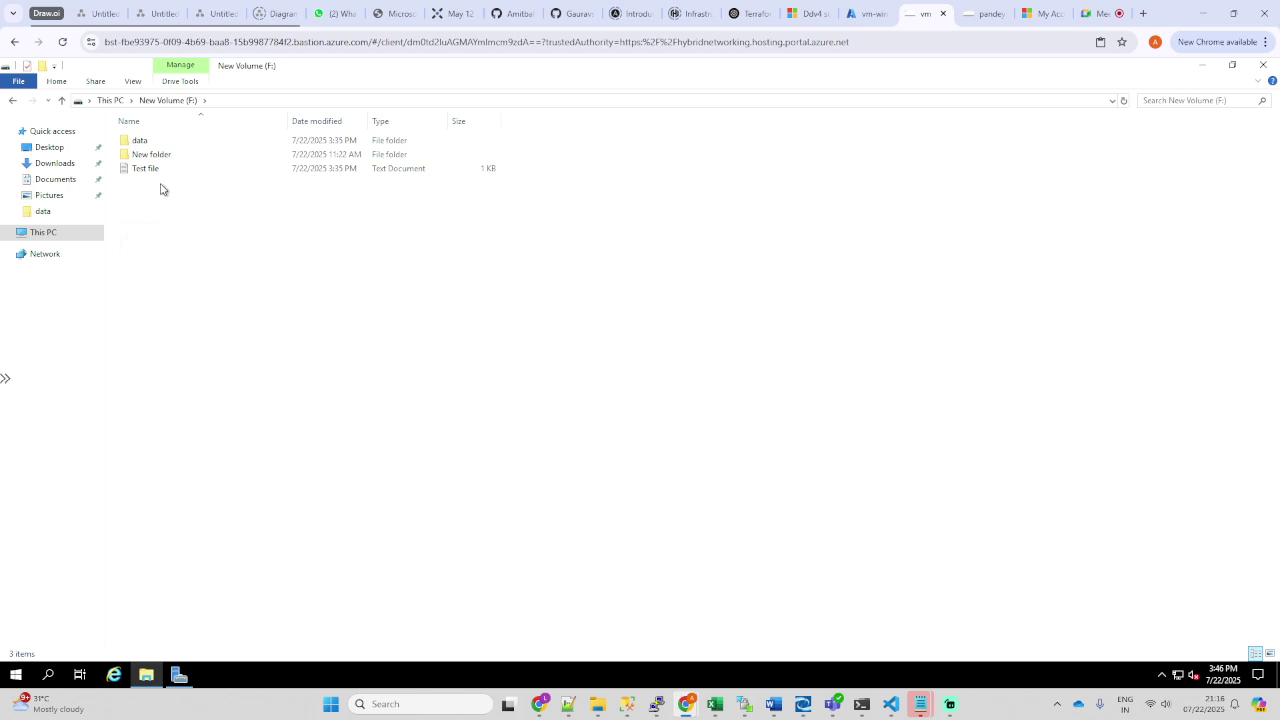
pyautogui.moveTo(166, 192); pyautogui.dragTo(136, 138)
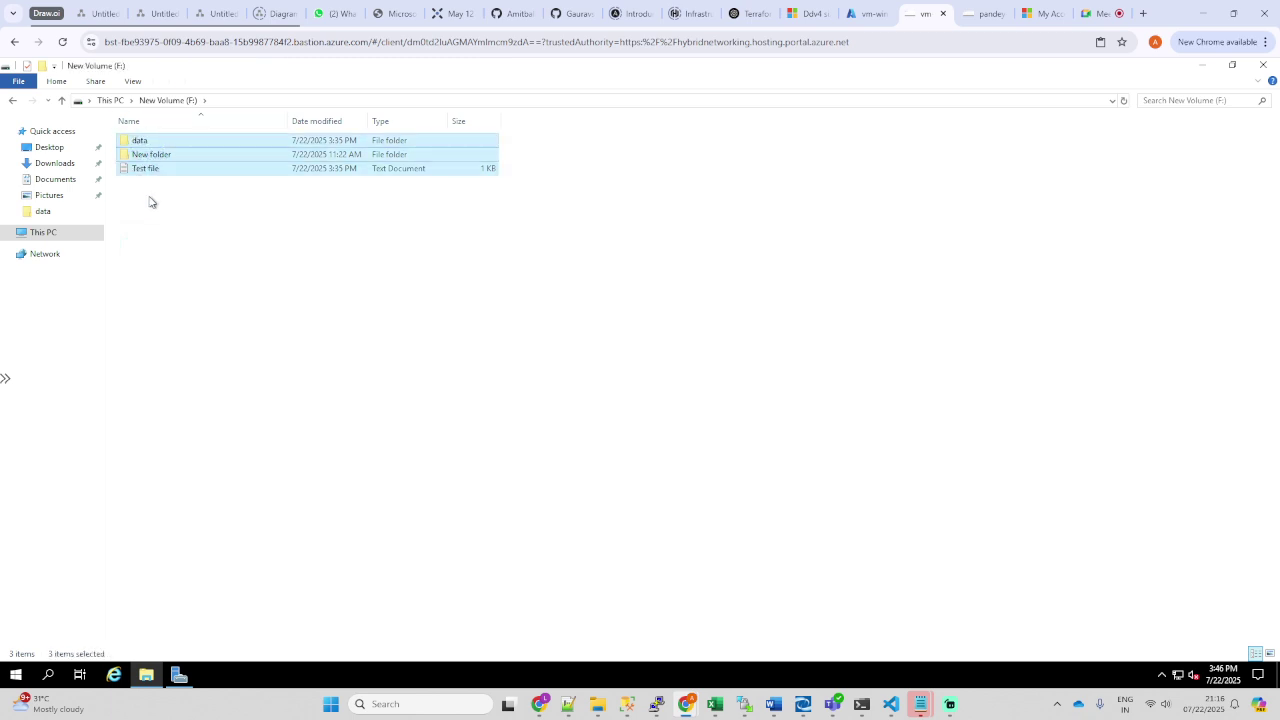
pyautogui.moveTo(185, 204); pyautogui.dragTo(128, 135)
pyautogui.click(222, 223)
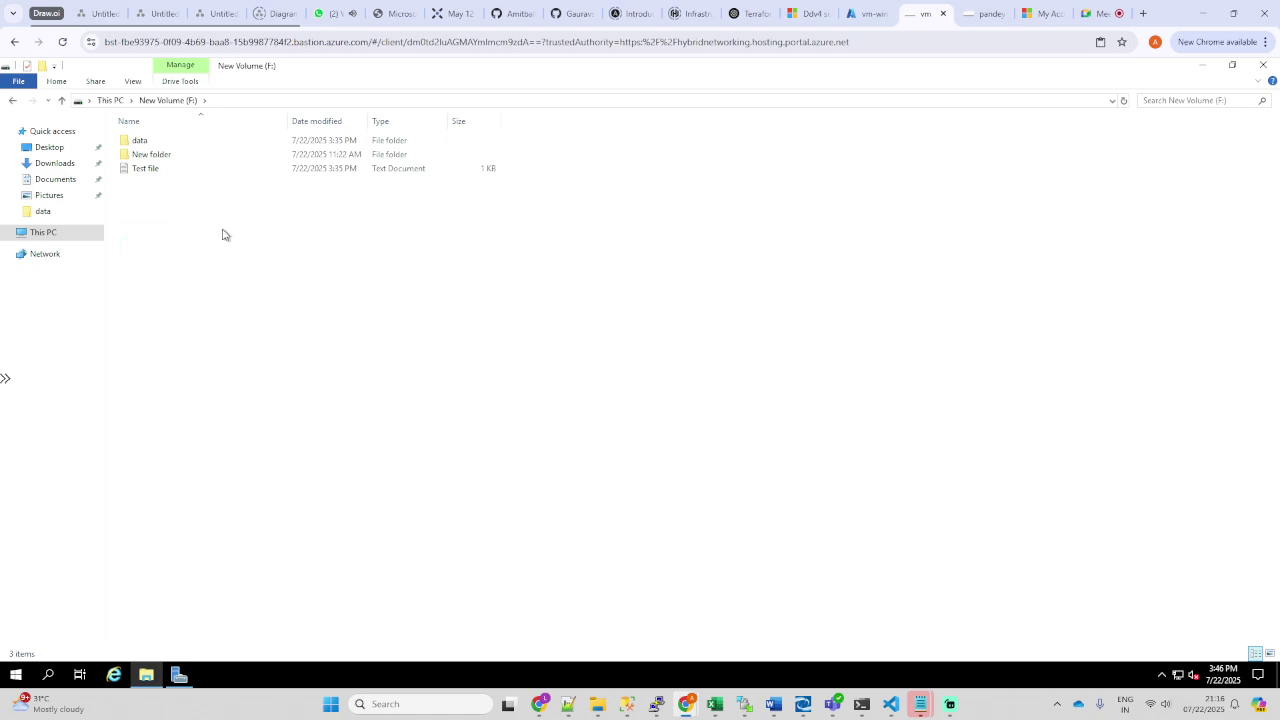
# Step: Switch back to the Azure portal, dismiss the password warning, check demo-disk in the Disks list and return to Home
pyautogui.click(866, 13)
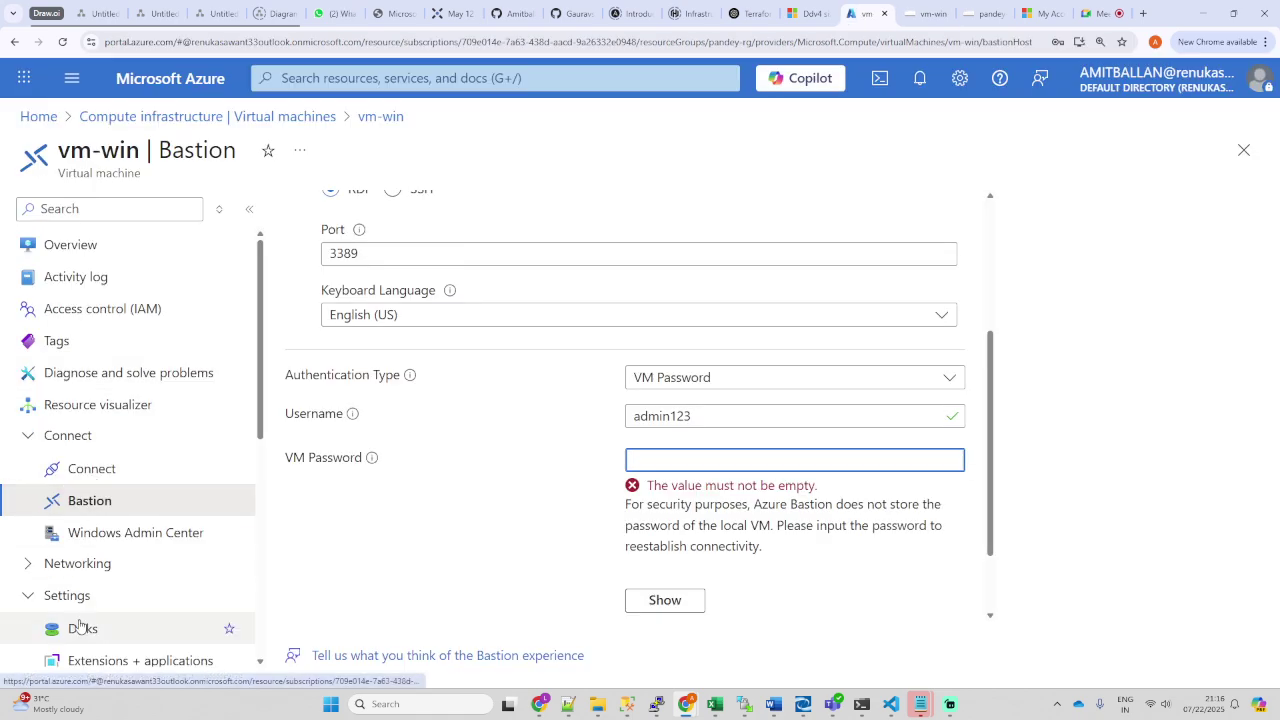
pyautogui.click(39, 116)
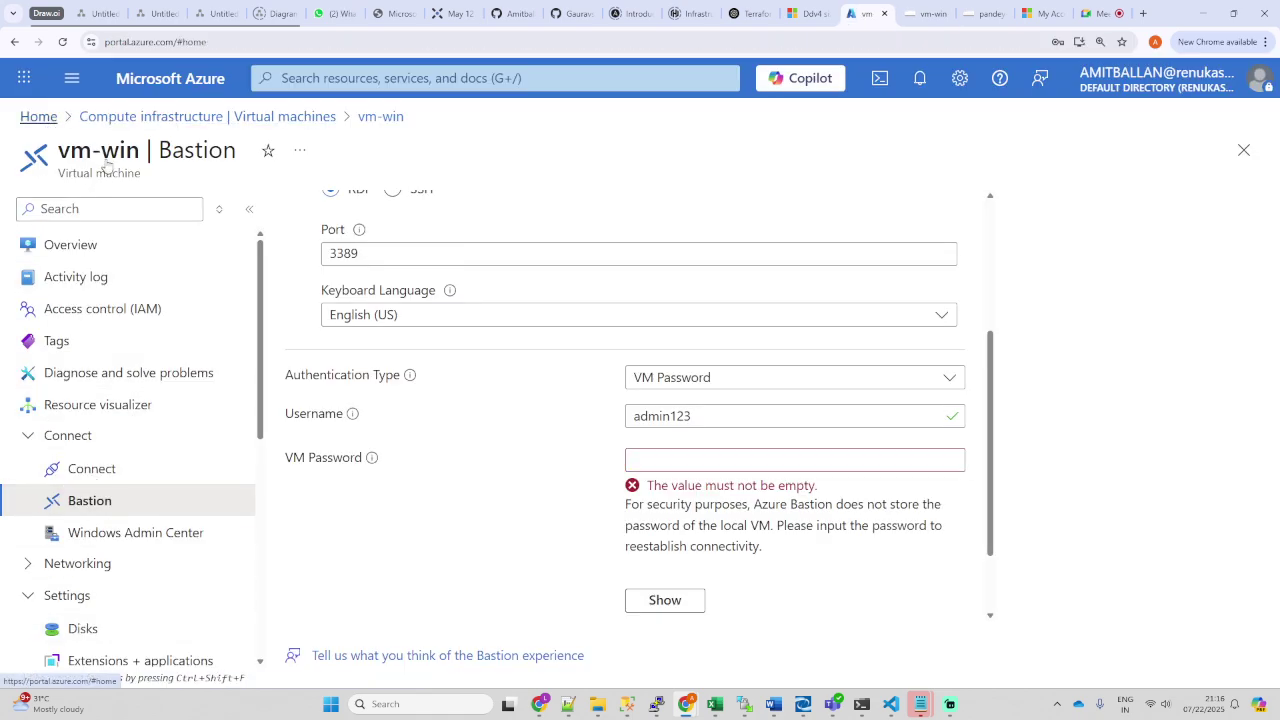
pyautogui.click(753, 231)
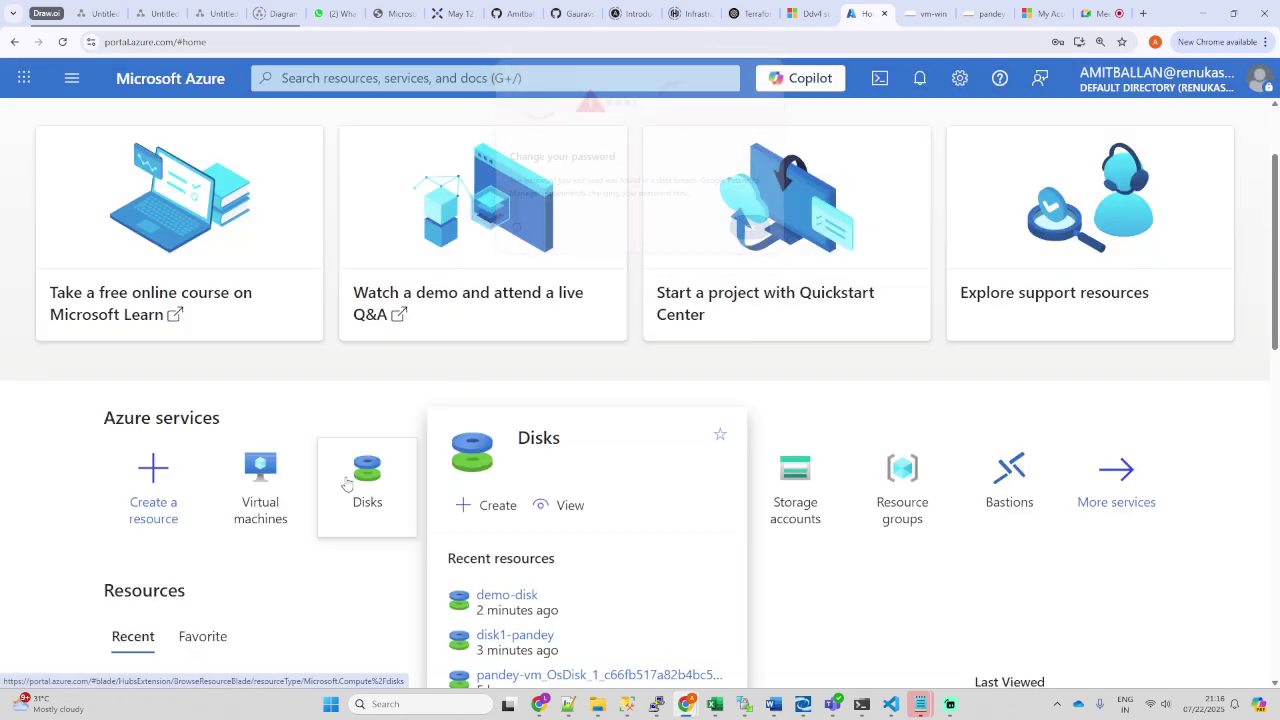
pyautogui.click(365, 474)
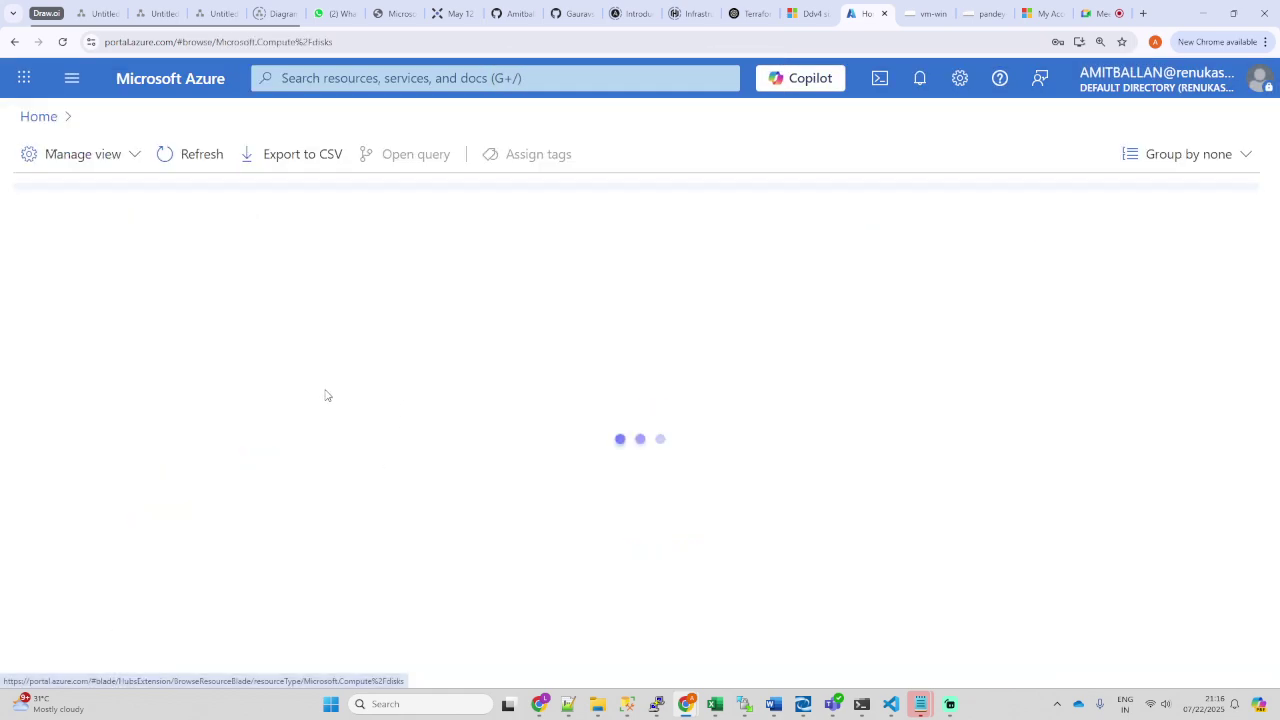
pyautogui.moveTo(176, 467); pyautogui.dragTo(252, 481)
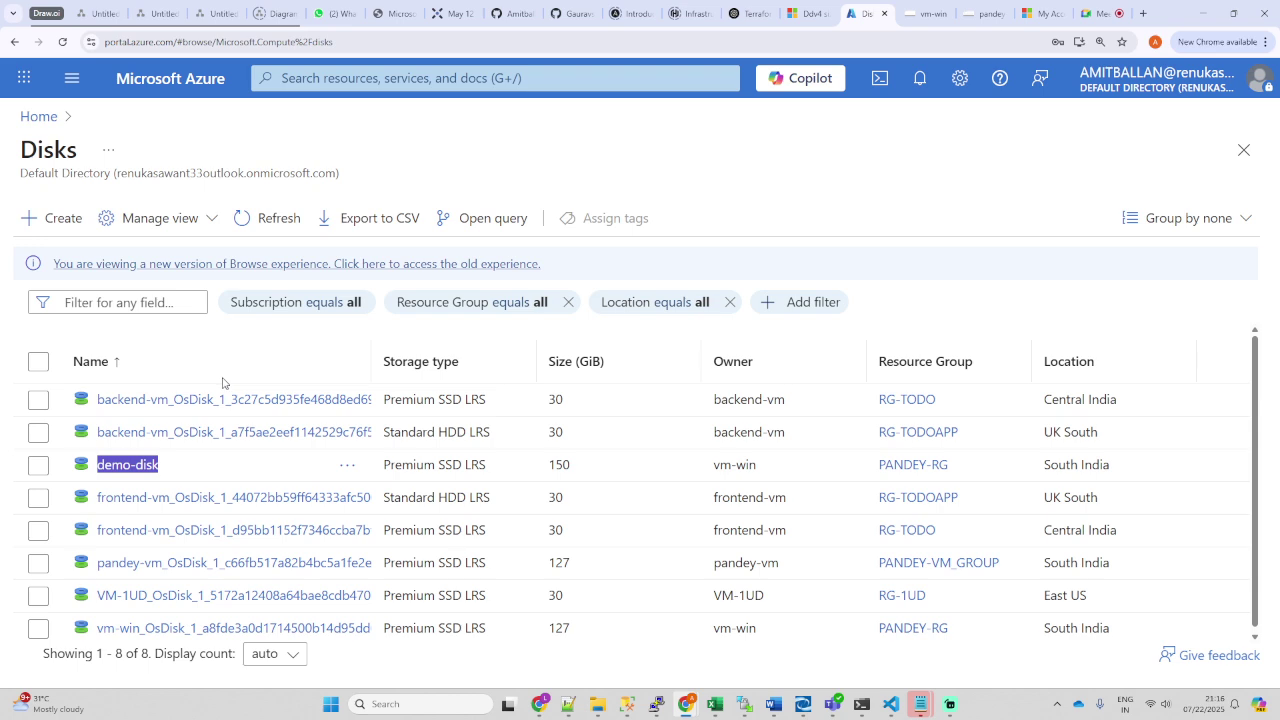
pyautogui.click(40, 119)
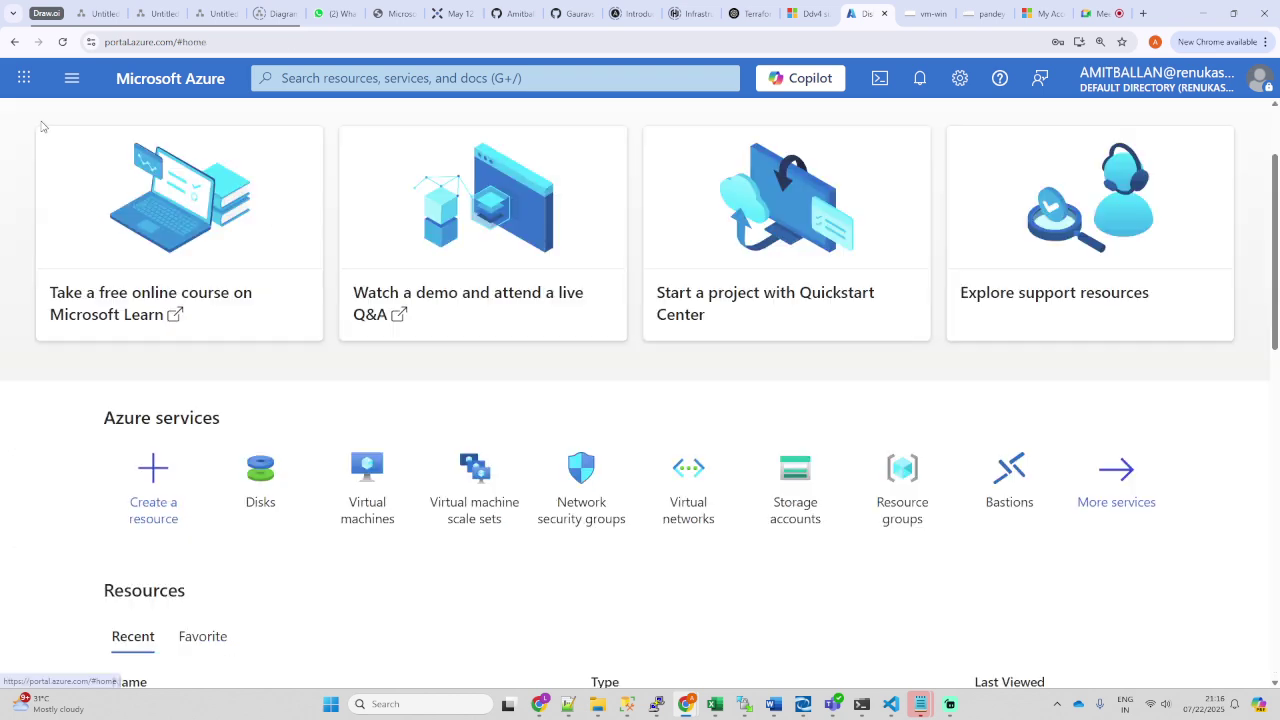
# Step: Open demo-disk from the Disks list and start creating a snapshot of it
pyautogui.click(262, 478)
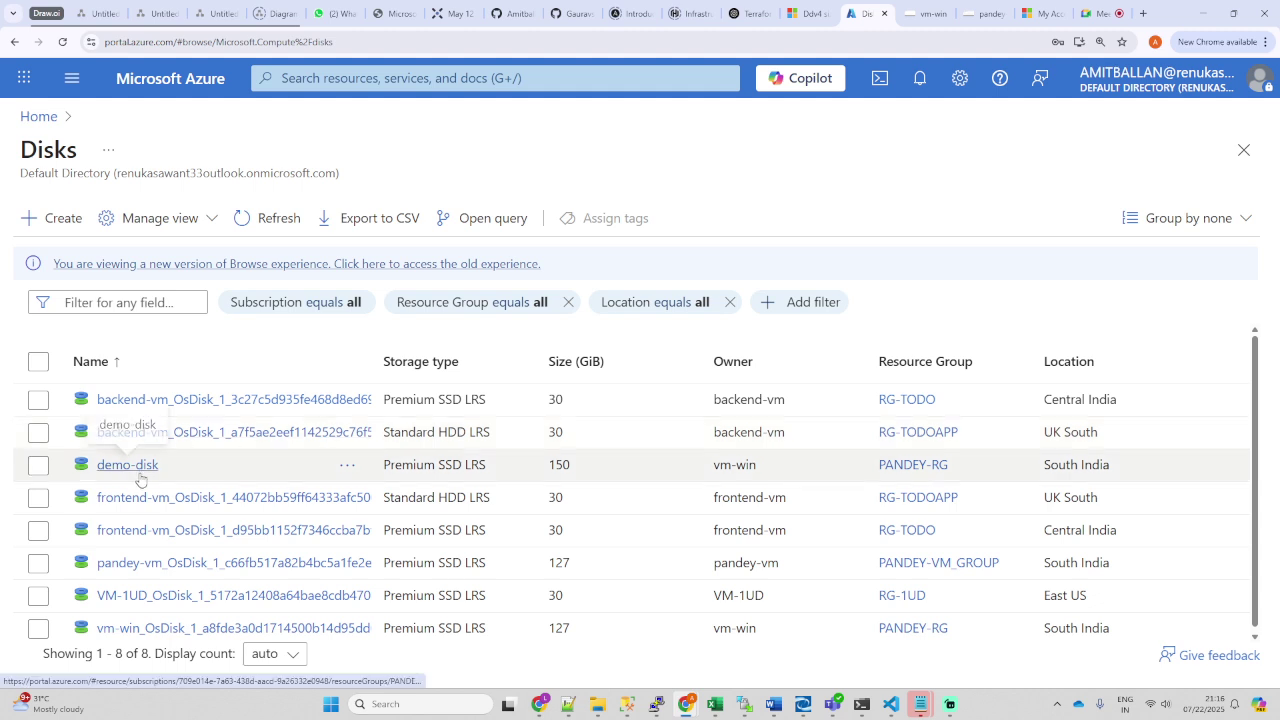
pyautogui.click(121, 463)
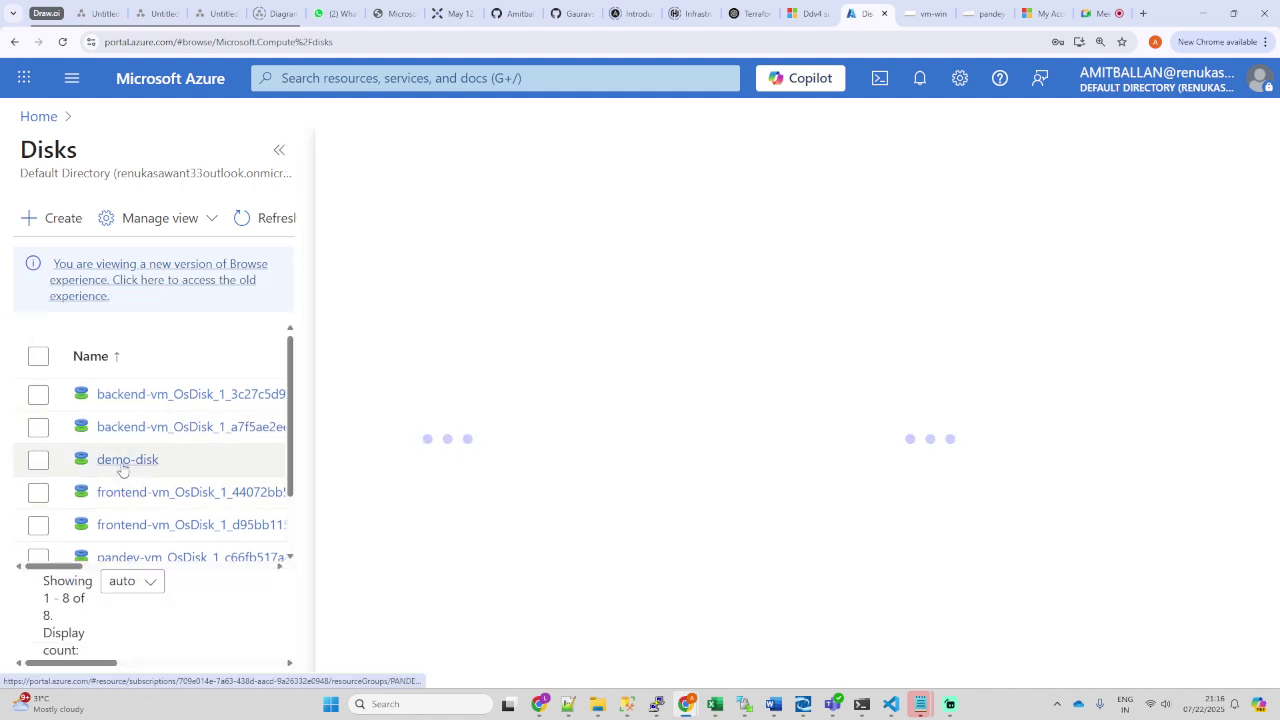
pyautogui.scroll(-2, 419, 473)
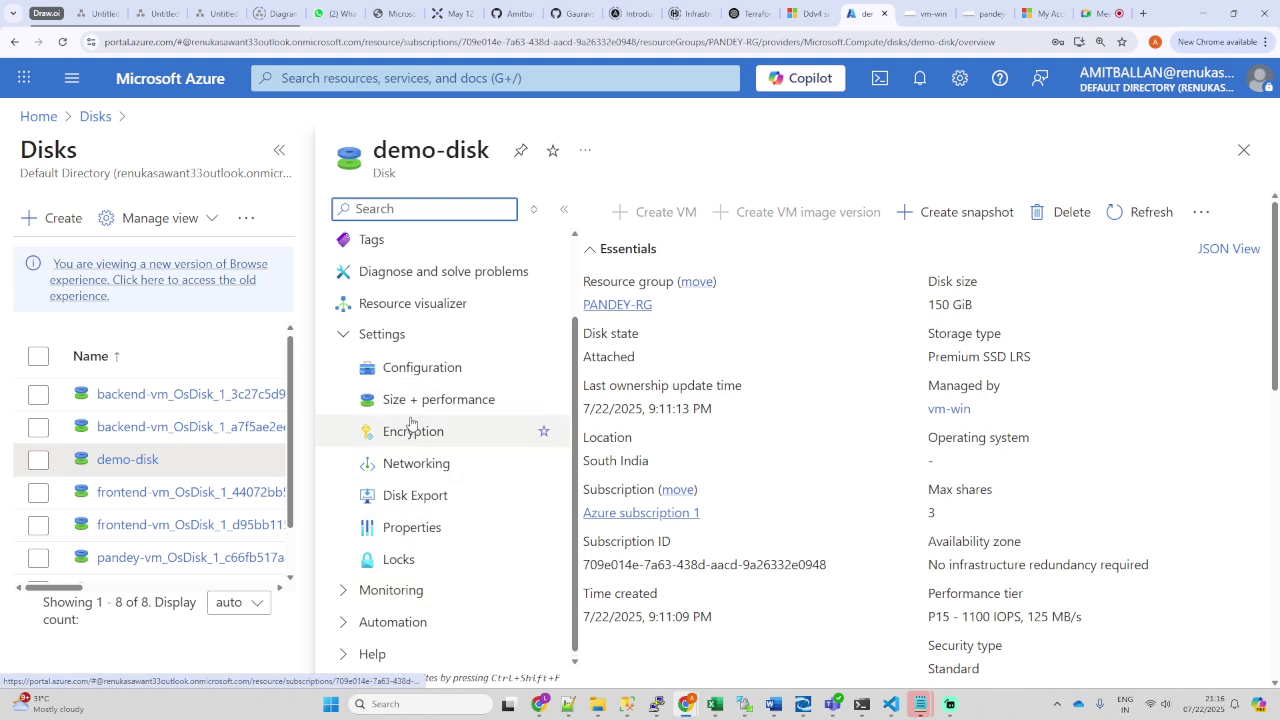
pyautogui.scroll(2, 406, 405)
pyautogui.scroll(-2, 406, 405)
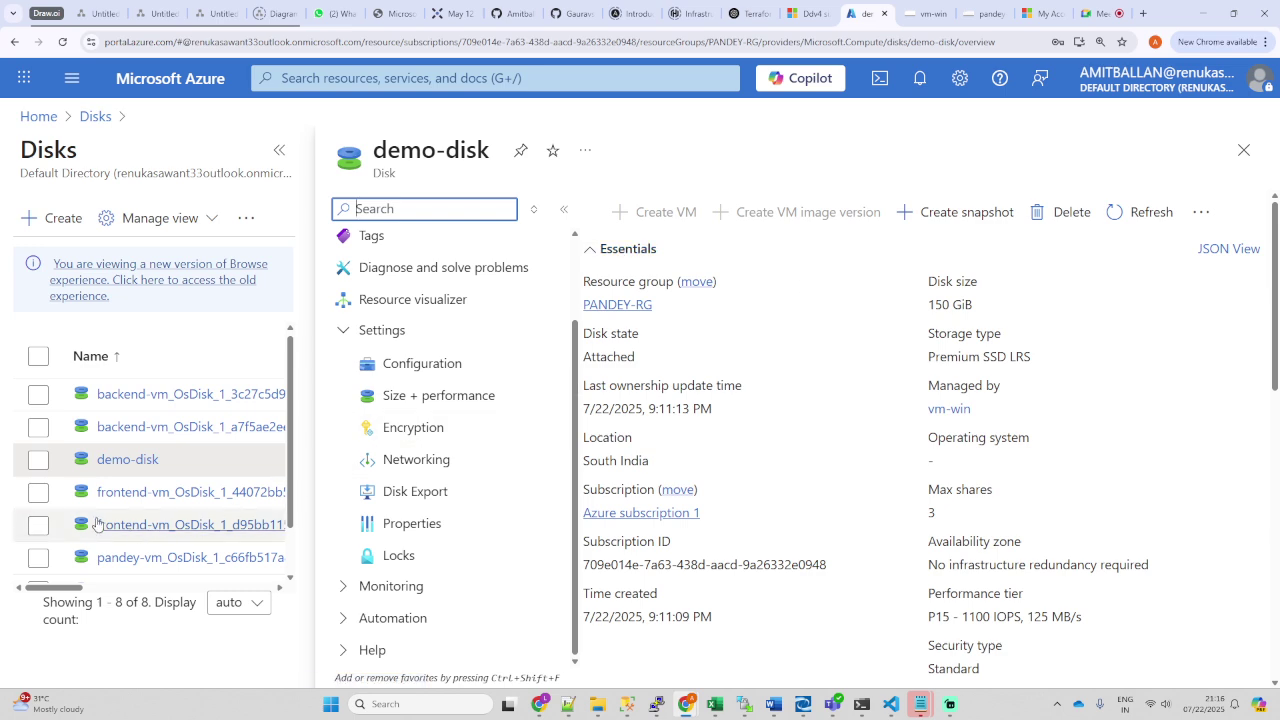
pyautogui.click(943, 214)
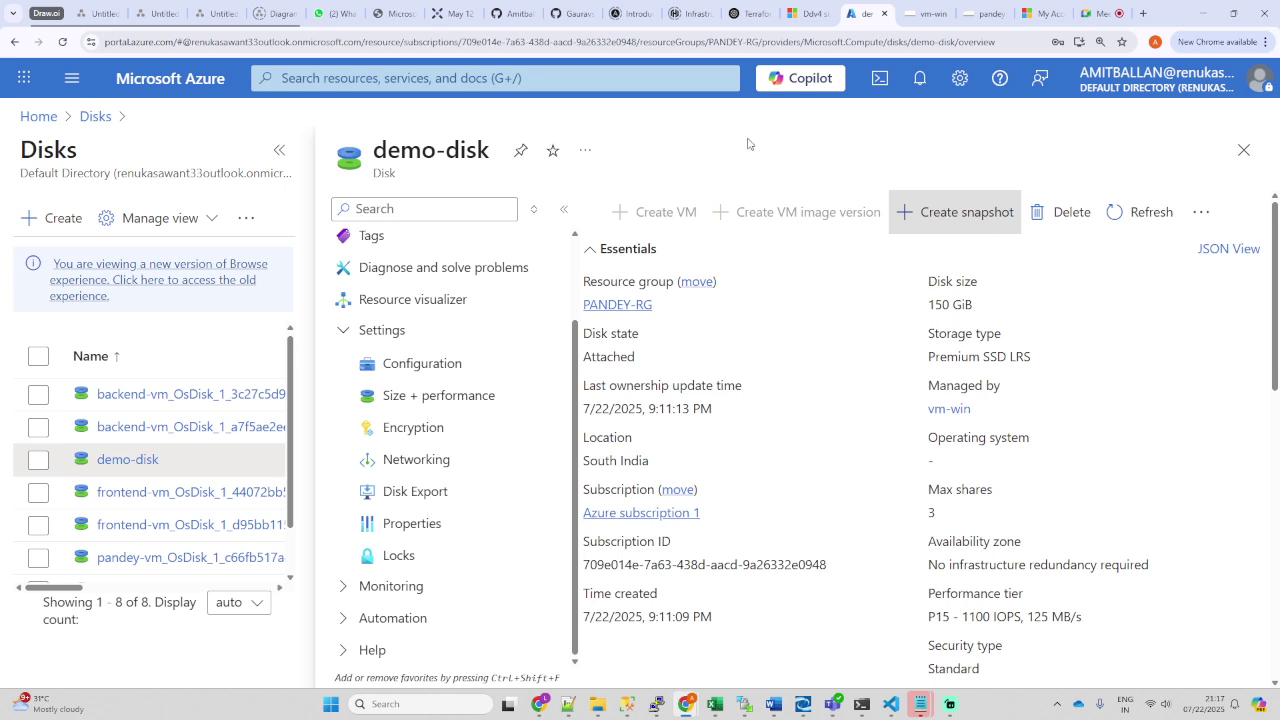
pyautogui.click(749, 144)
pyautogui.click(935, 222)
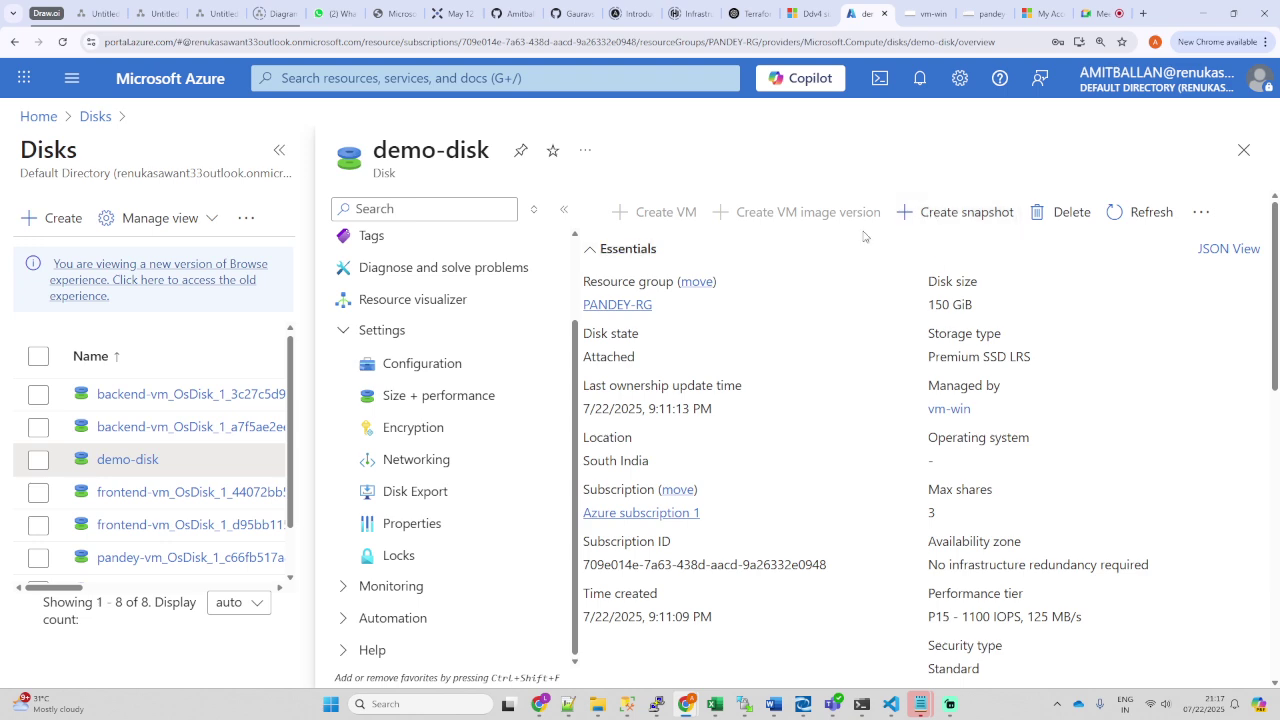
pyautogui.click(933, 216)
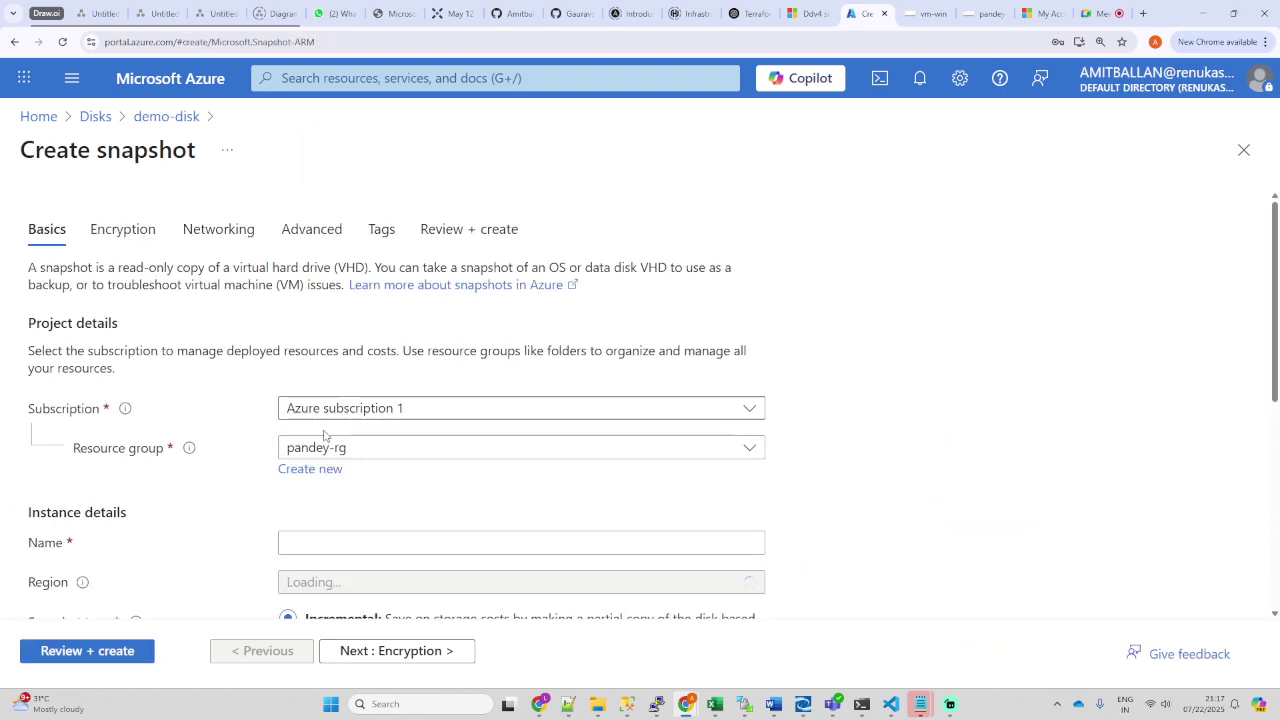
# Step: Configure the snapshot as Full, named fgrtyhrtyht, with Standard HDD (locally-redundant storage) as its storage type
pyautogui.scroll(-2, 423, 466)
pyautogui.scroll(2, 232, 262)
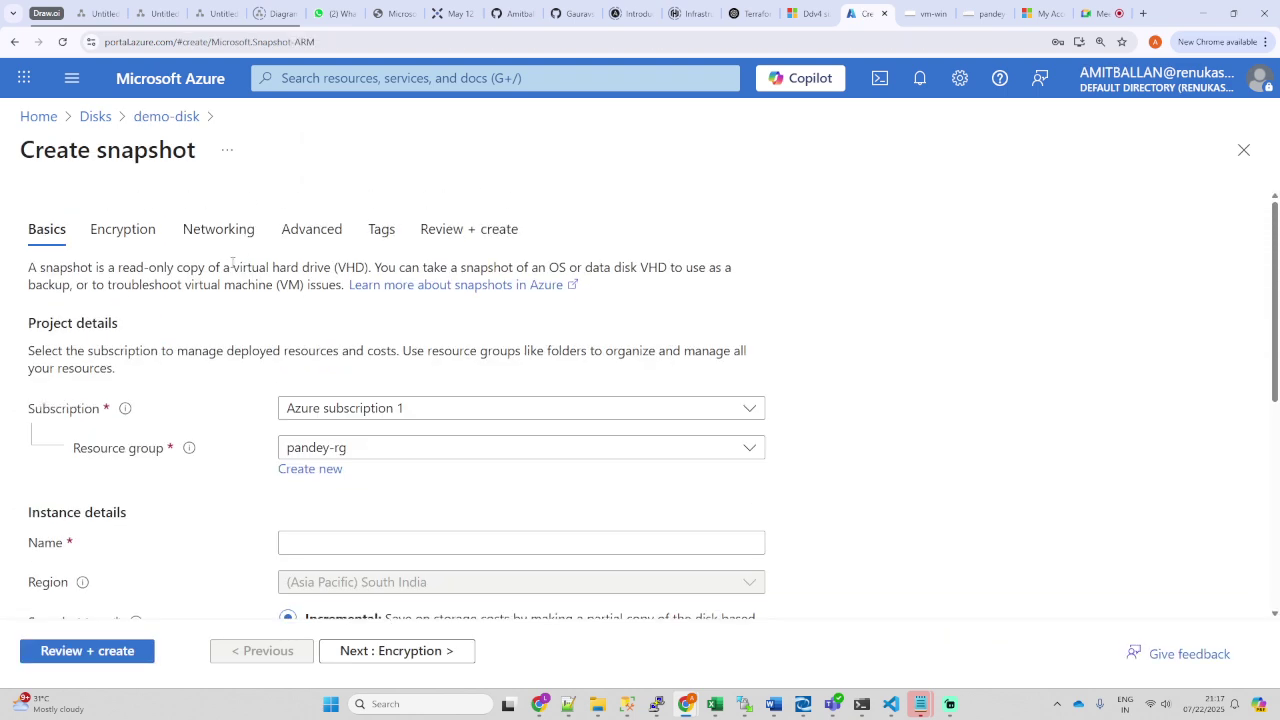
pyautogui.moveTo(44, 152); pyautogui.dragTo(228, 198)
pyautogui.scroll(-3, 551, 394)
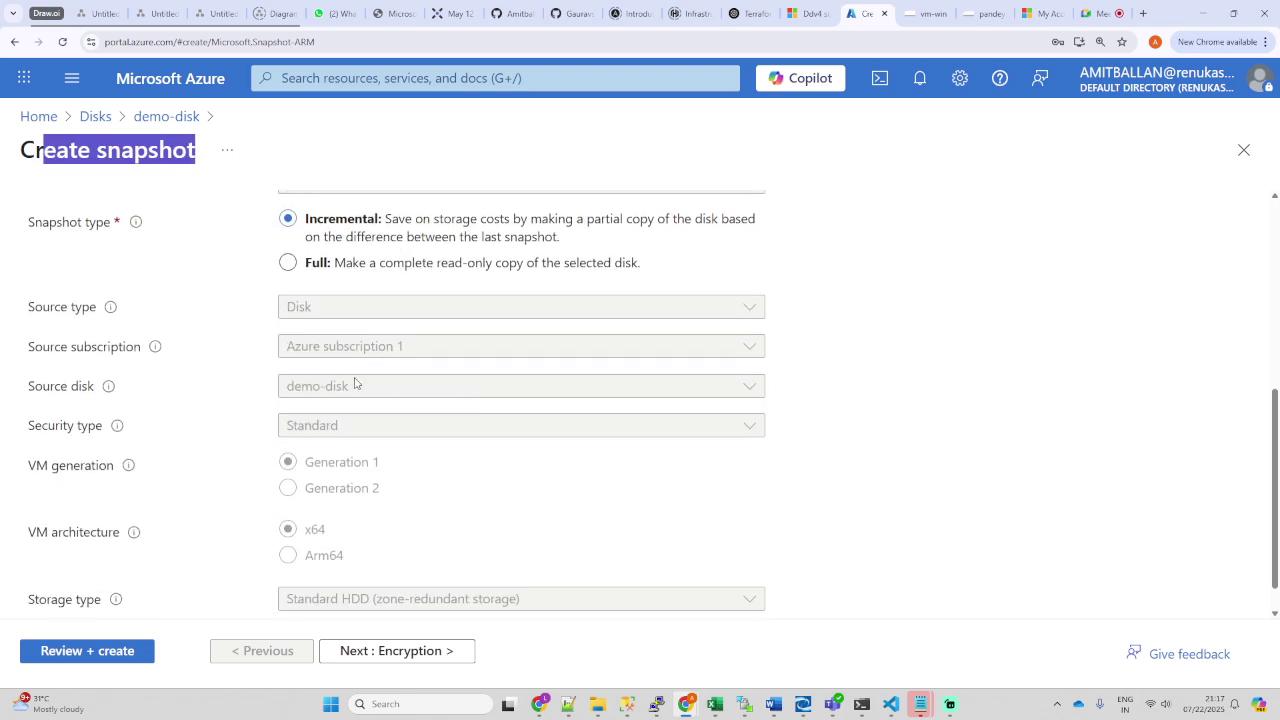
pyautogui.click(289, 329)
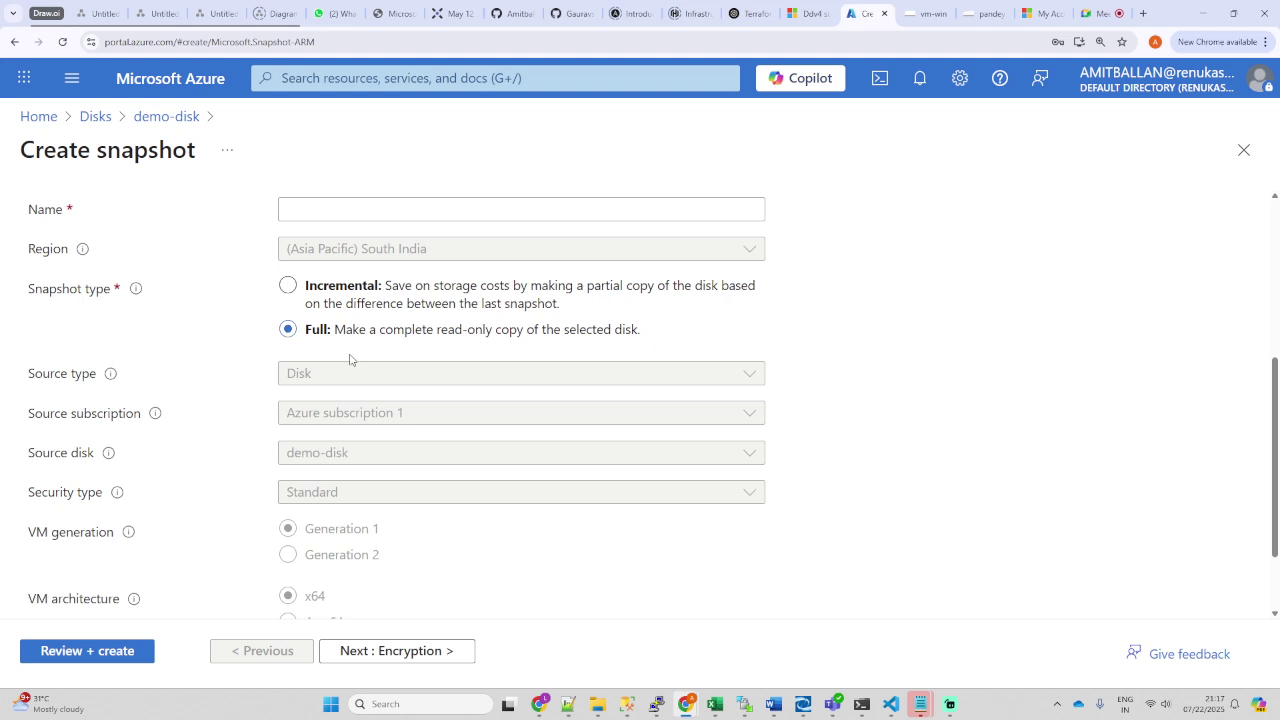
pyautogui.scroll(-1, 396, 506)
pyautogui.scroll(3, 394, 500)
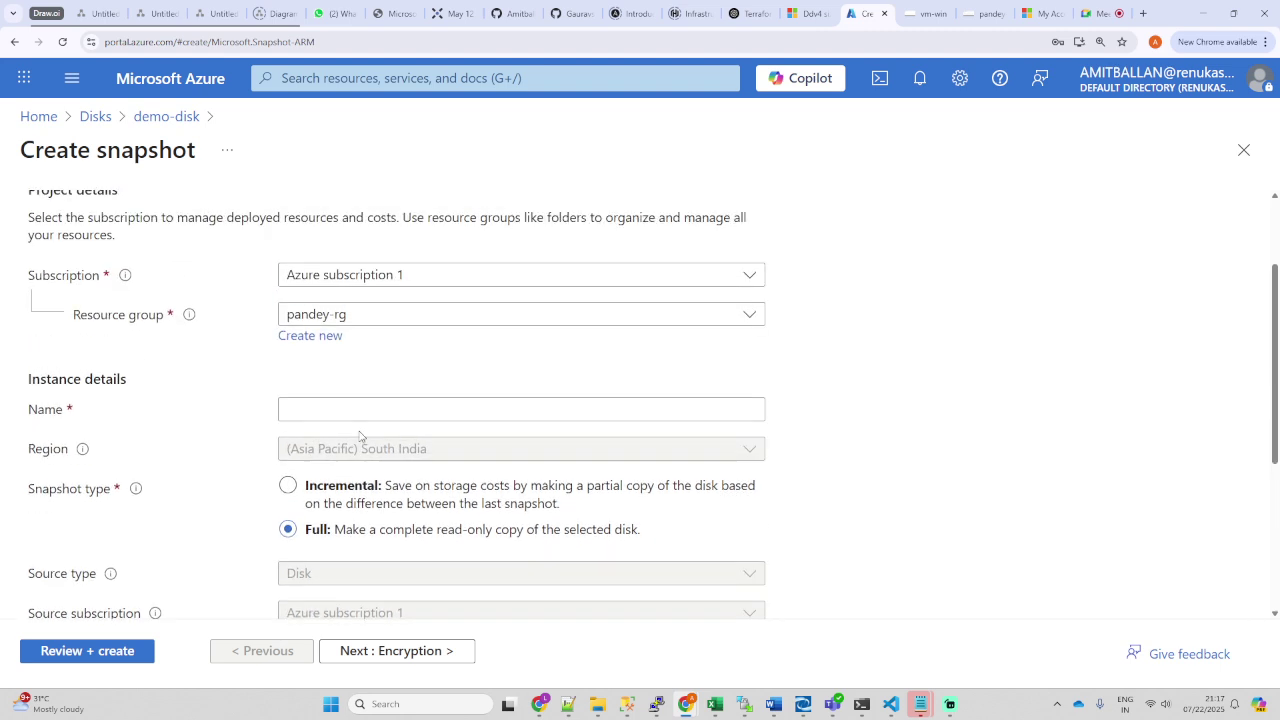
pyautogui.click(343, 413)
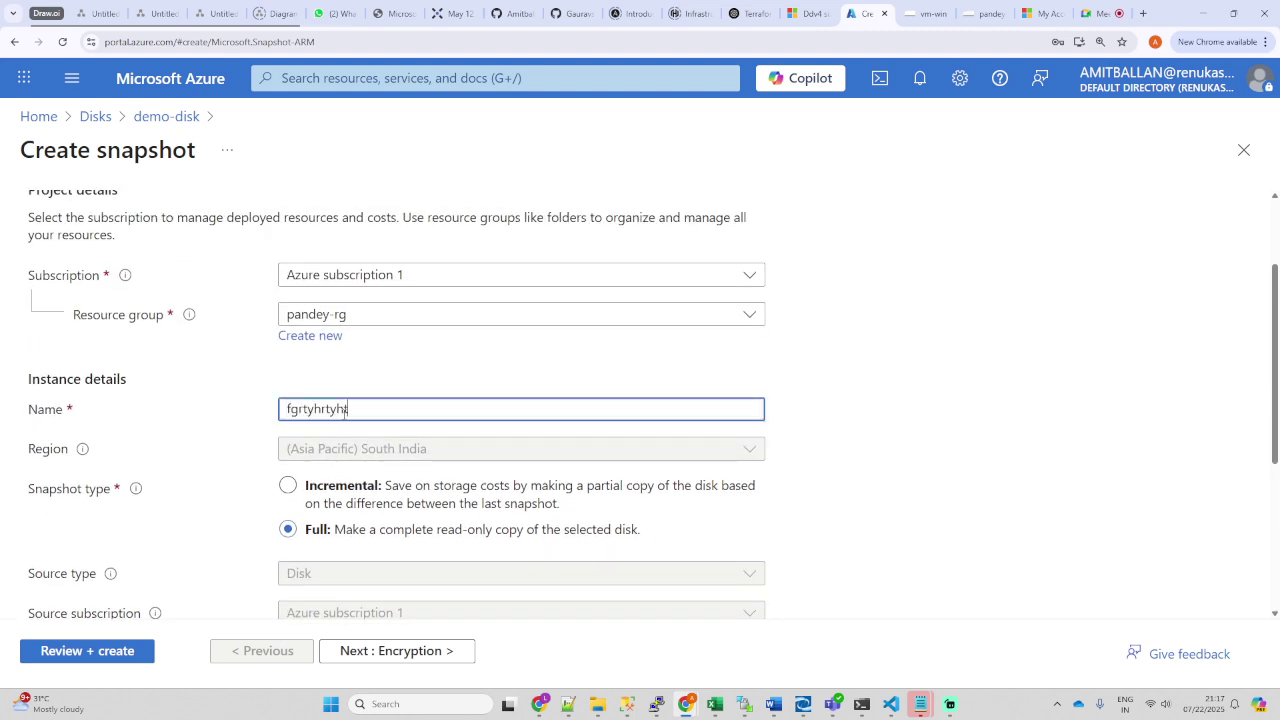
pyautogui.scroll(-3, 366, 528)
pyautogui.click(493, 553)
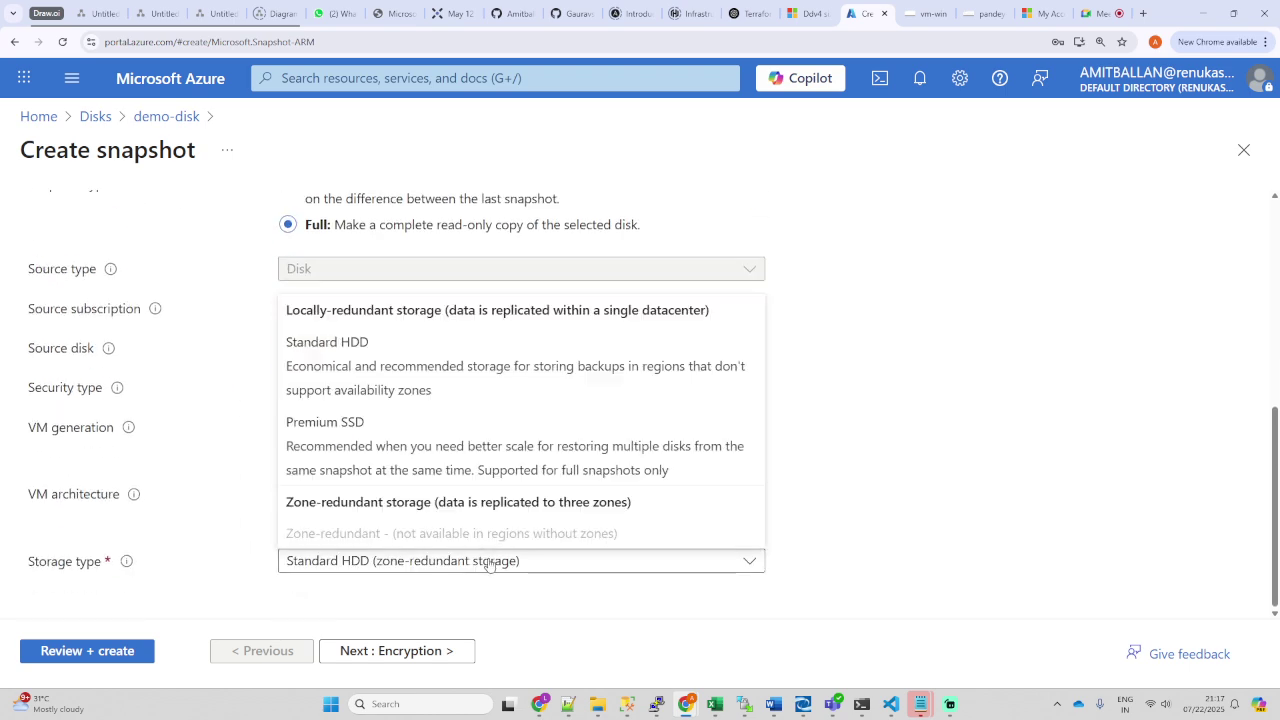
pyautogui.click(421, 388)
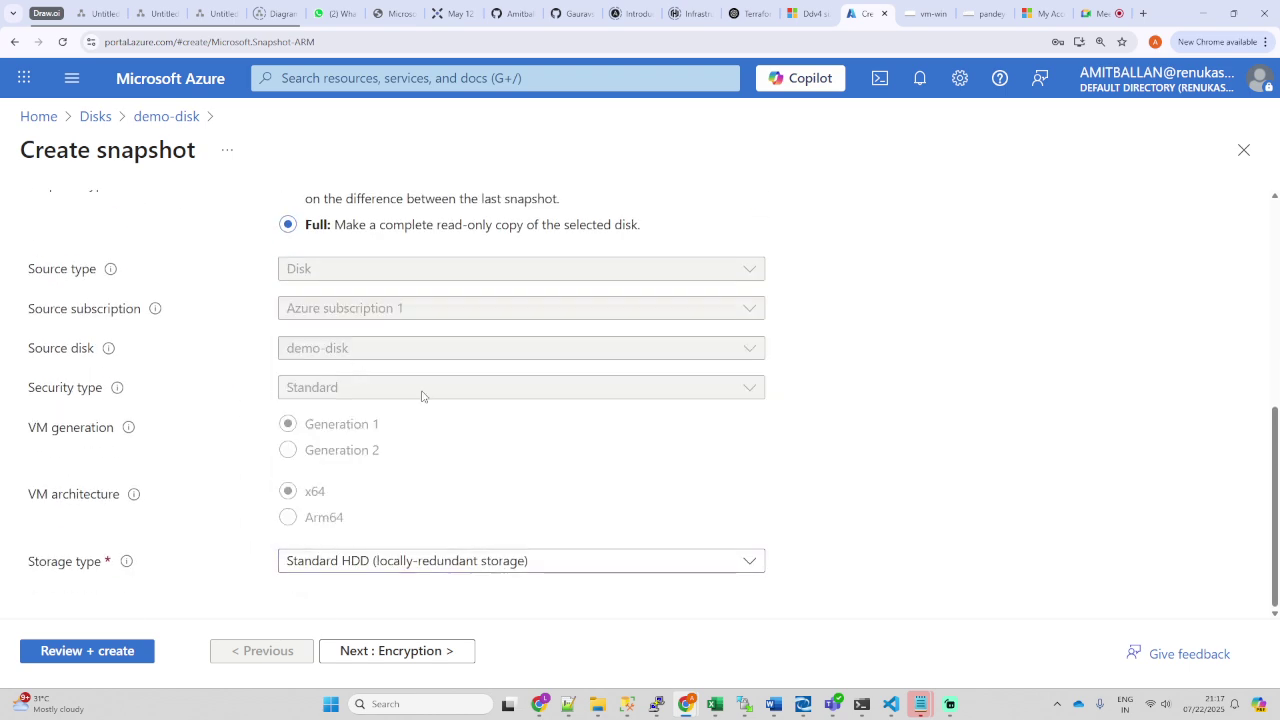
# Step: Validate and create the fgrtyhrtyht snapshot, follow its deployment and open the new snapshot resource
pyautogui.click(94, 651)
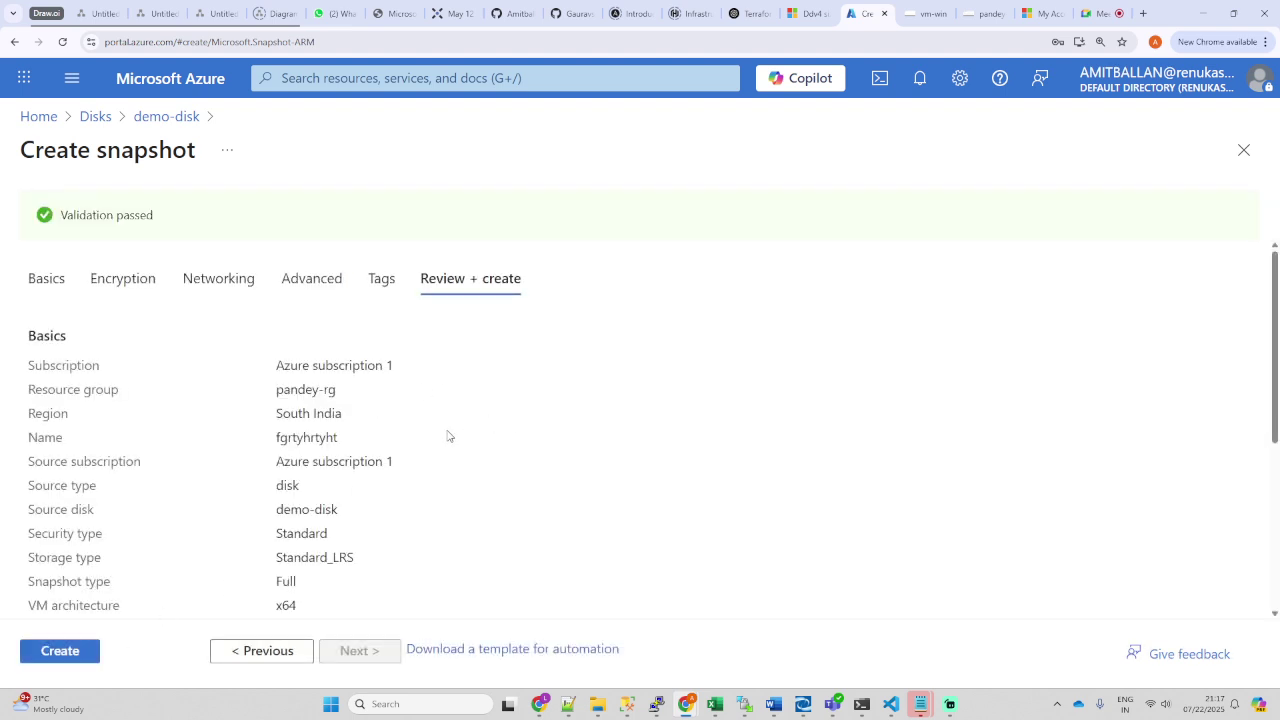
pyautogui.click(60, 651)
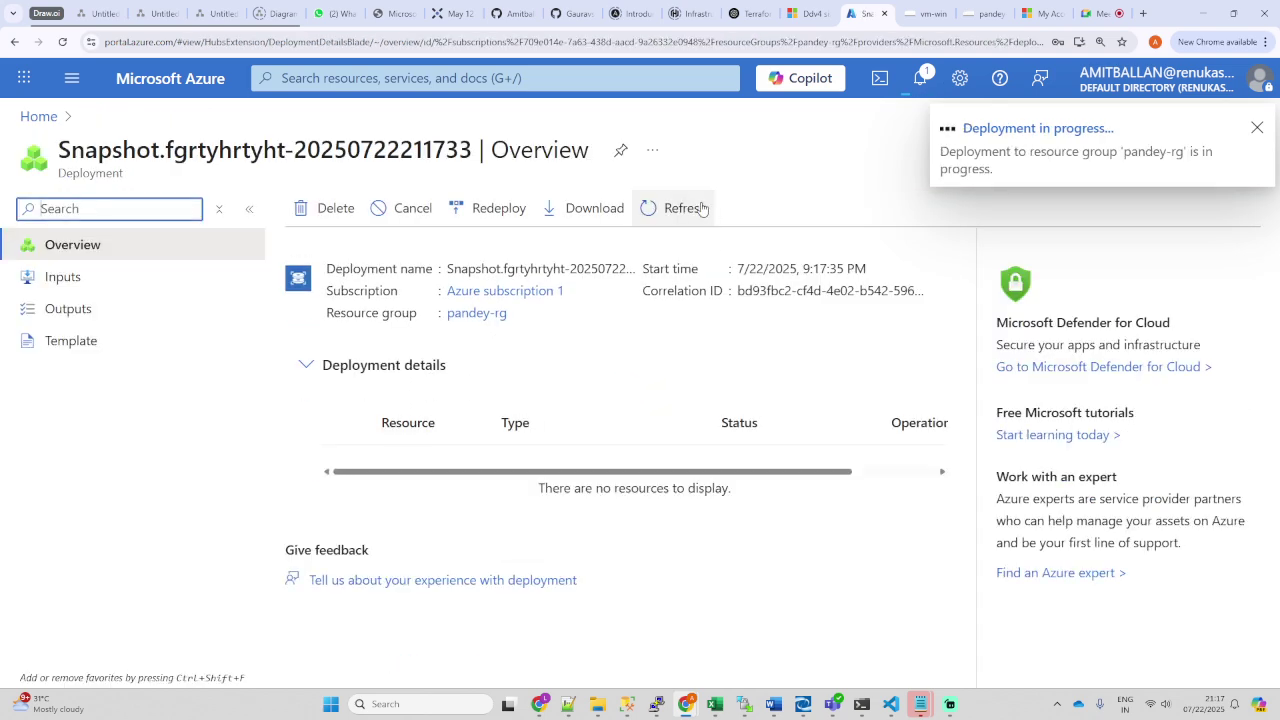
pyautogui.click(651, 211)
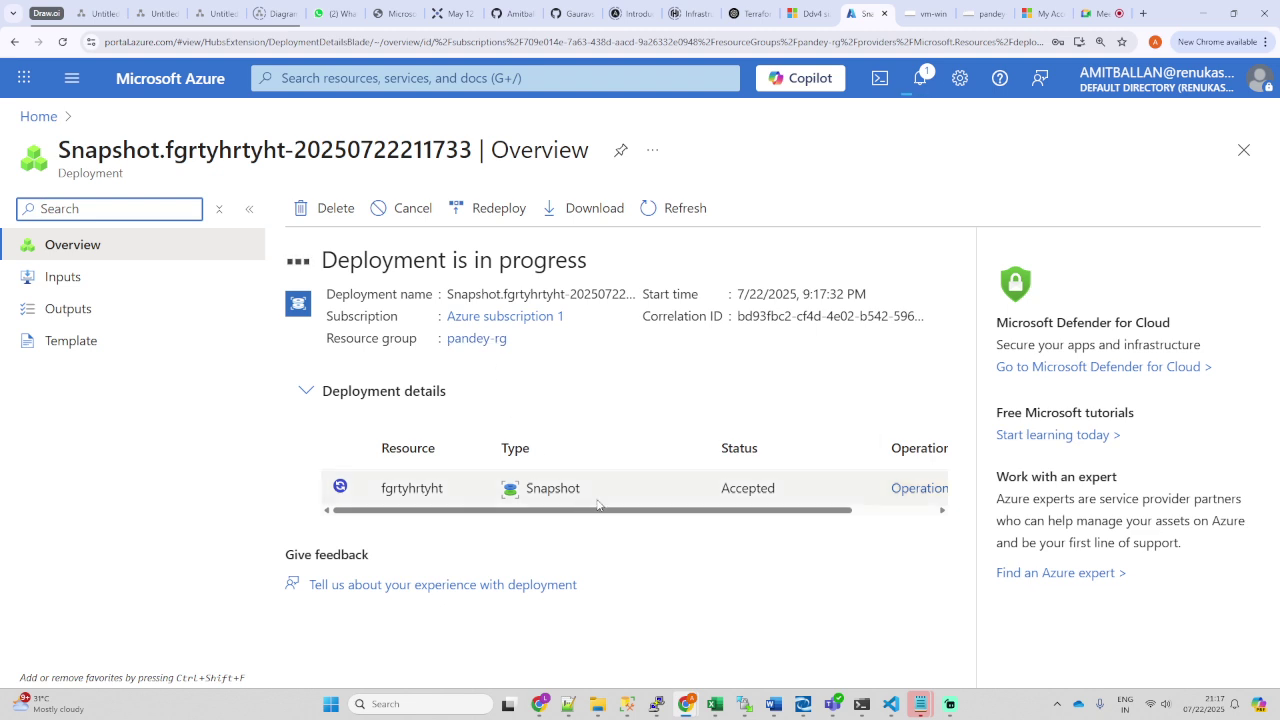
pyautogui.moveTo(581, 490); pyautogui.dragTo(527, 498)
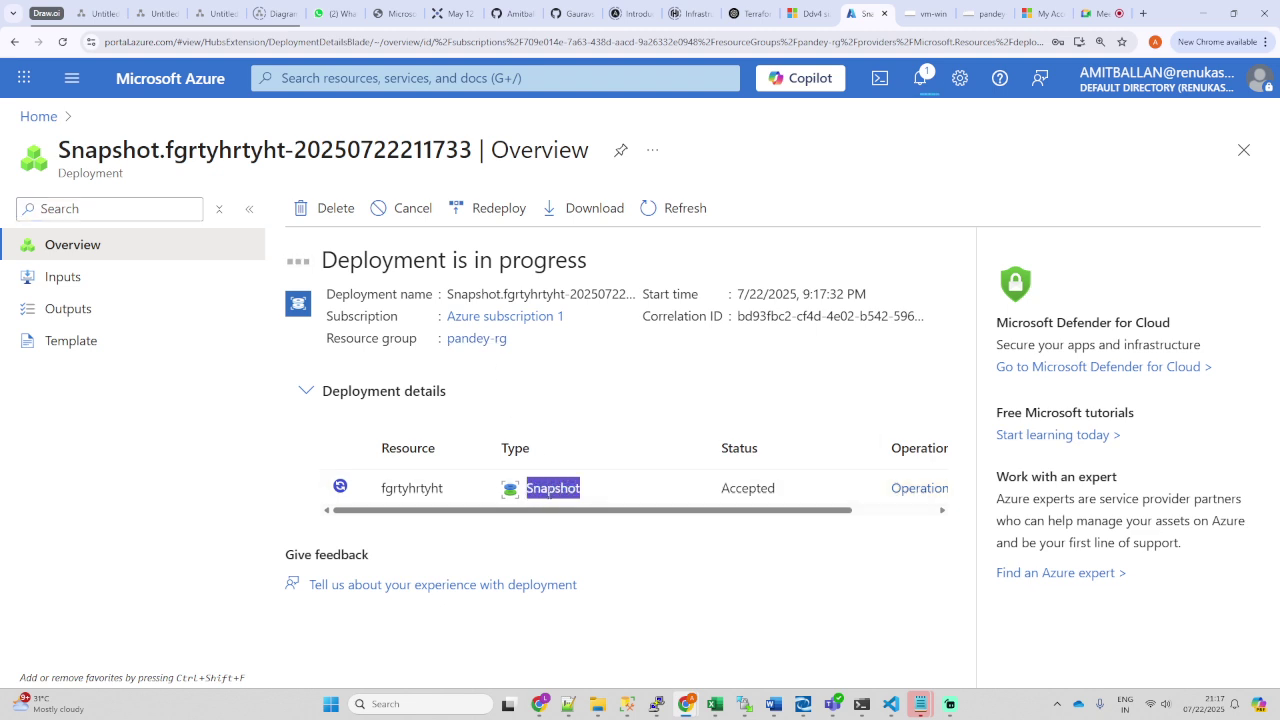
pyautogui.click(980, 206)
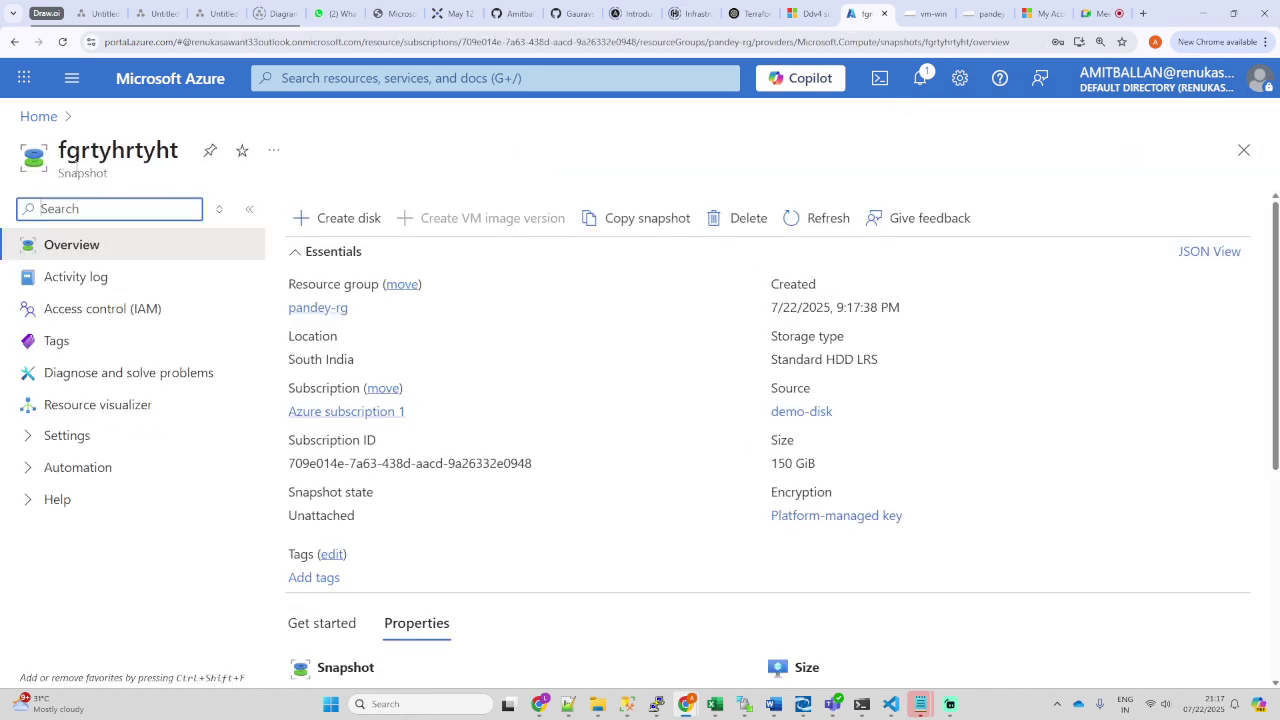
# Step: Search the portal for "snap" and open the Snapshots service to examine the existing snapshots
pyautogui.moveTo(66, 152); pyautogui.dragTo(168, 152)
pyautogui.click(330, 79)
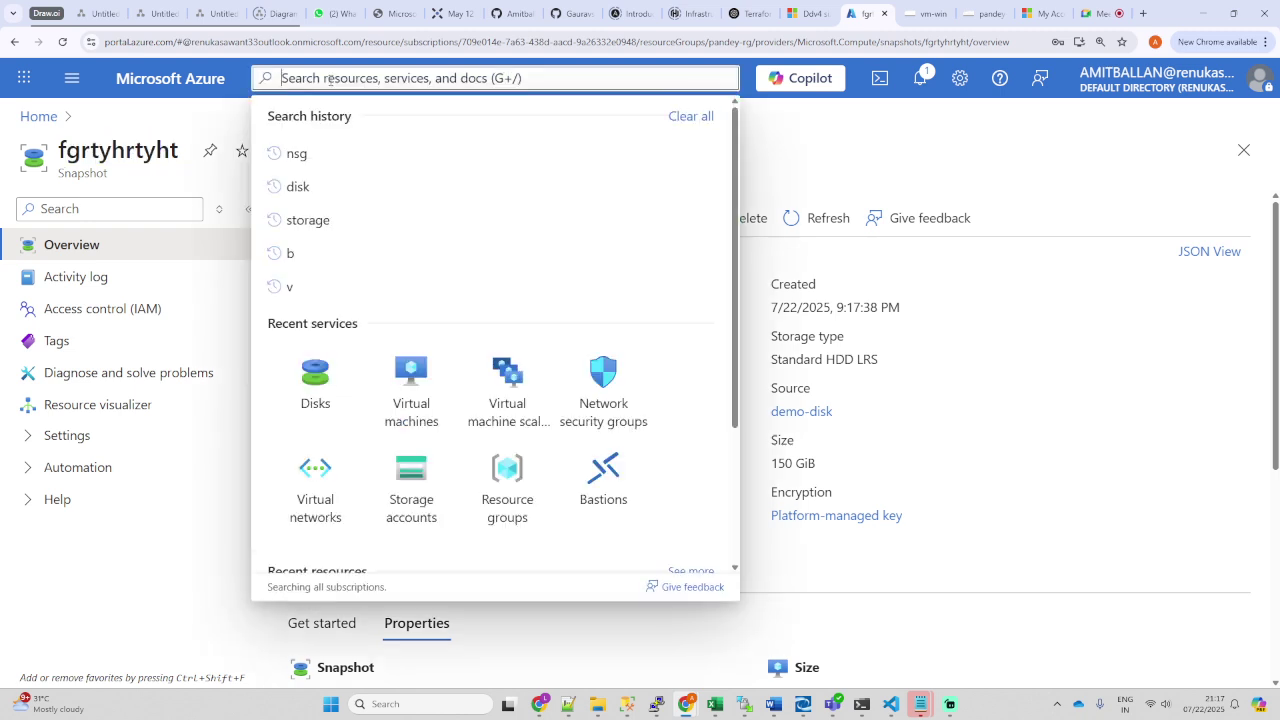
pyautogui.write('snap')
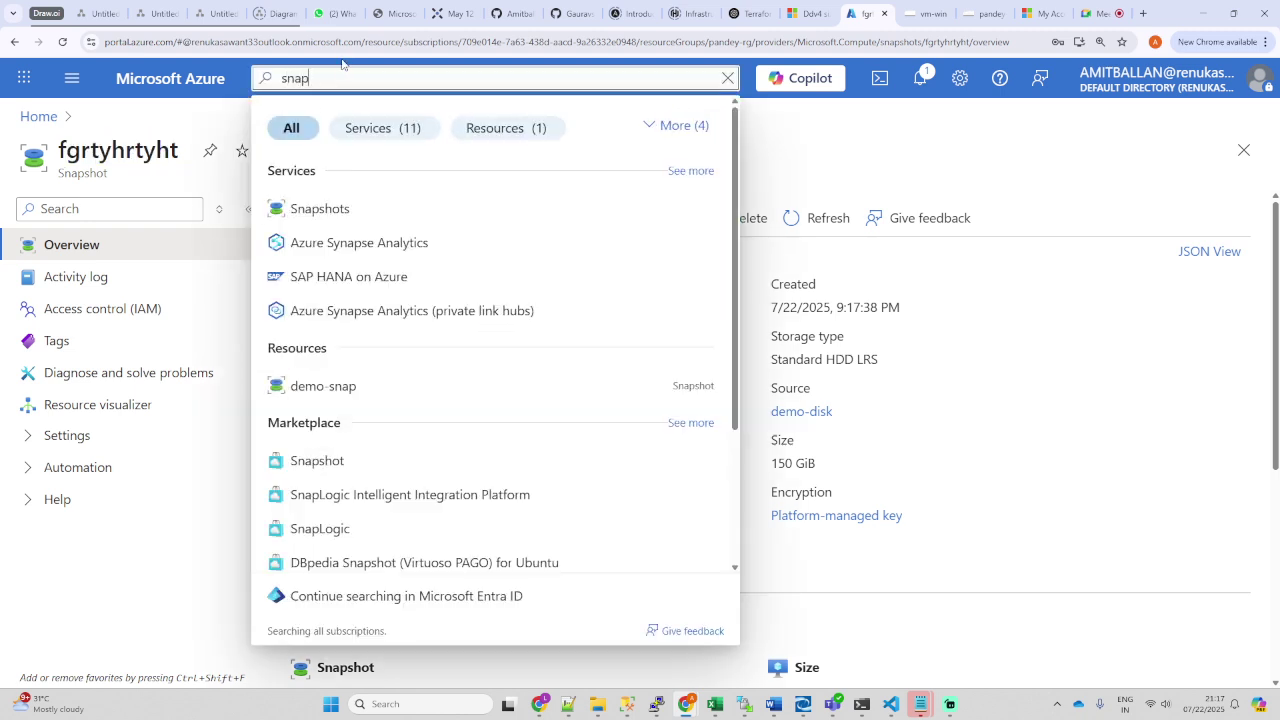
pyautogui.click(326, 212)
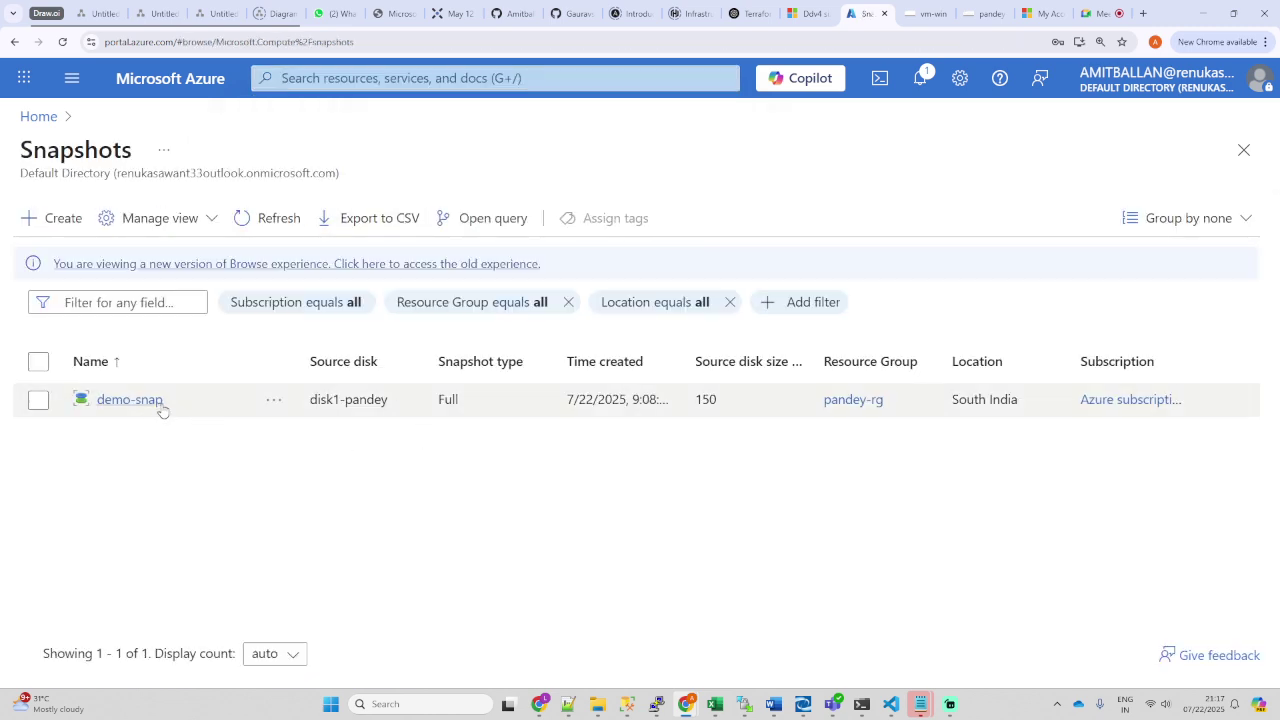
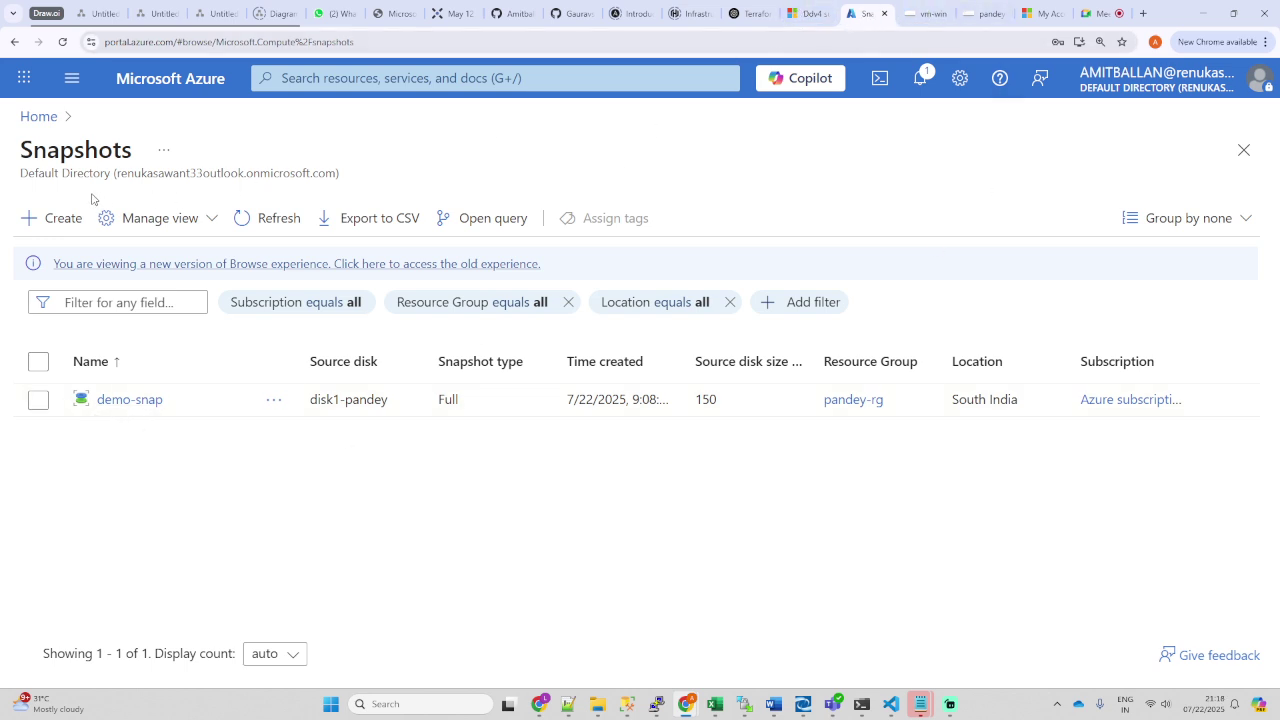
# Step: Open the disk settings of vm-win from the virtual machines list, detach the demo-disk data disk and apply the change
pyautogui.click(38, 116)
pyautogui.click(369, 490)
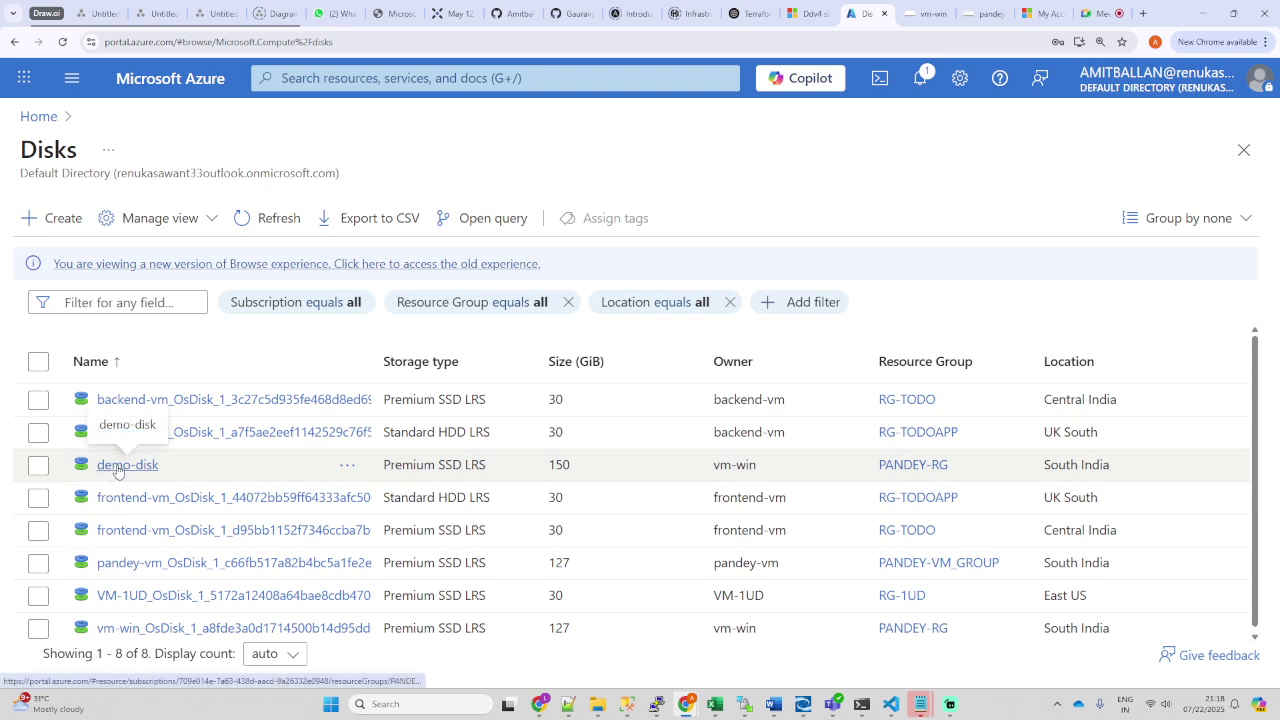
pyautogui.click(44, 117)
pyautogui.click(489, 478)
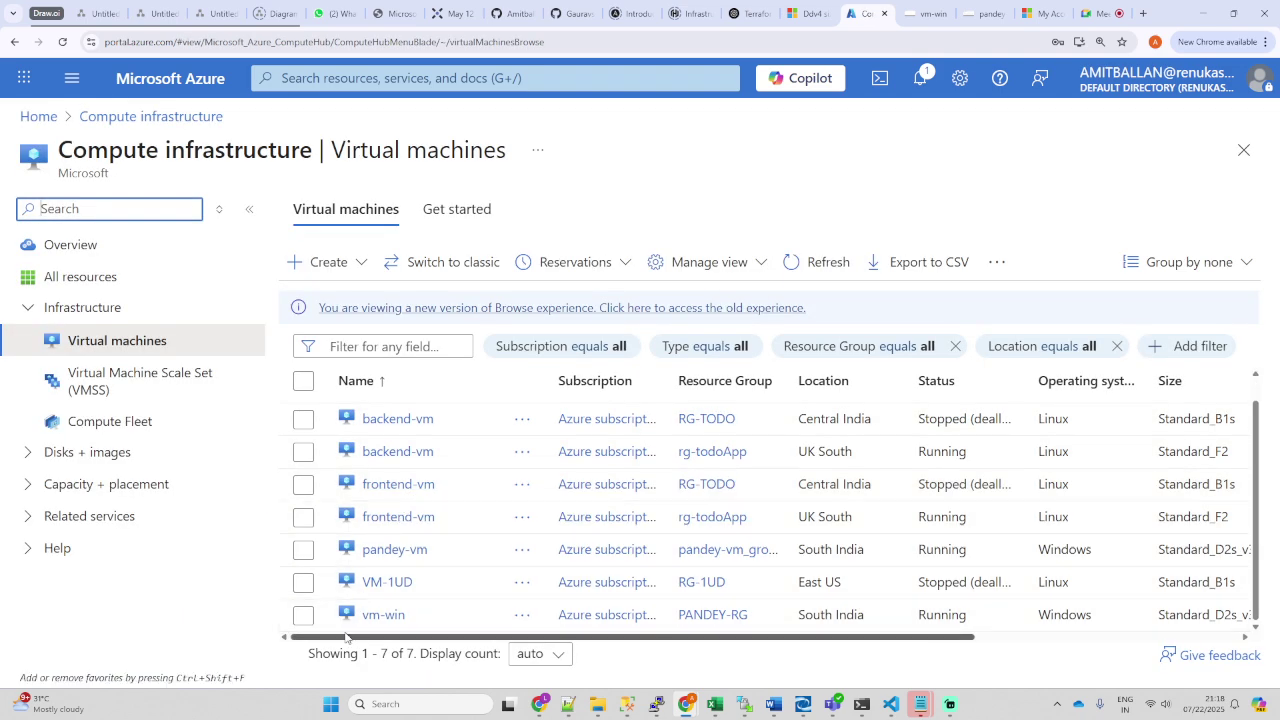
pyautogui.click(385, 615)
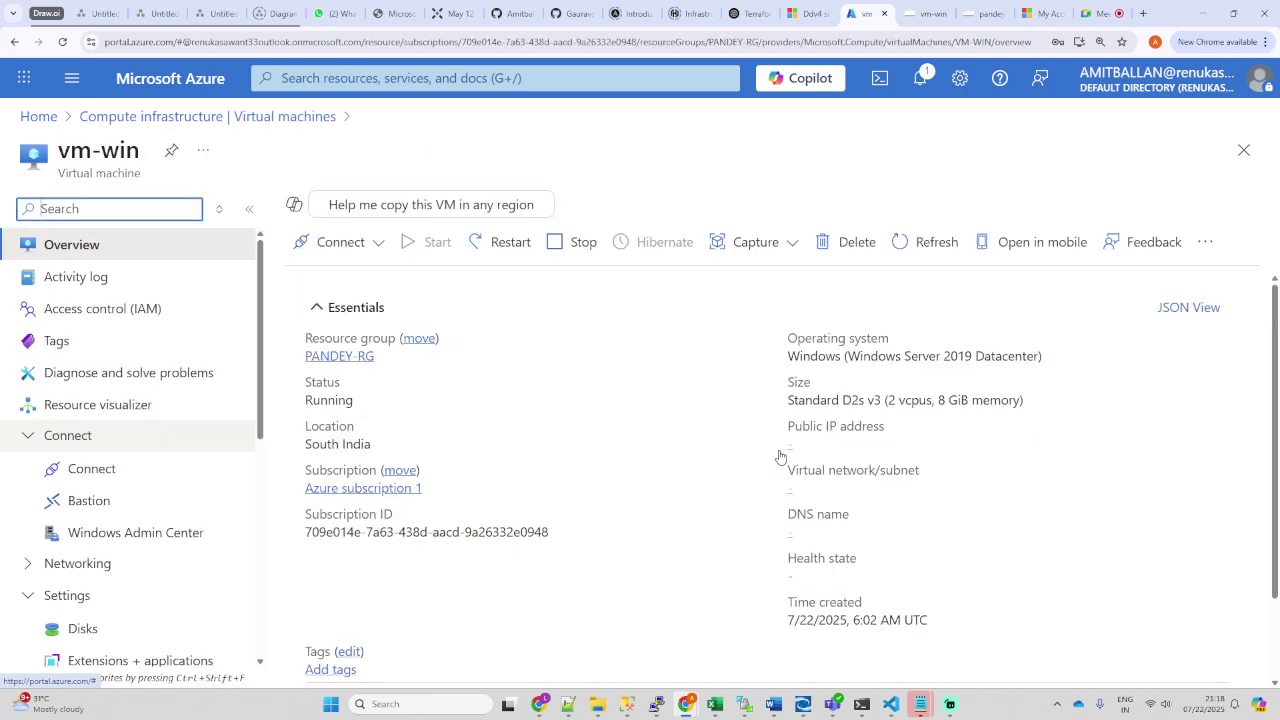
pyautogui.scroll(-3, 685, 487)
pyautogui.scroll(-10, 685, 487)
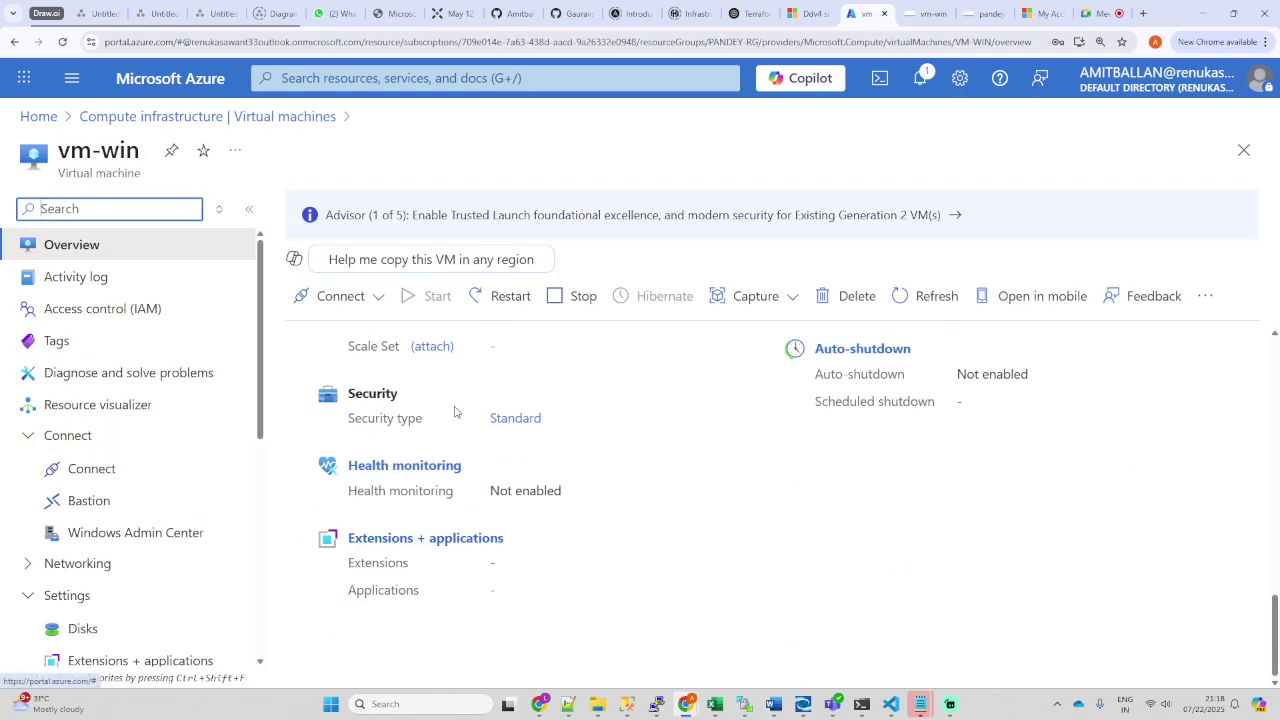
pyautogui.click(81, 627)
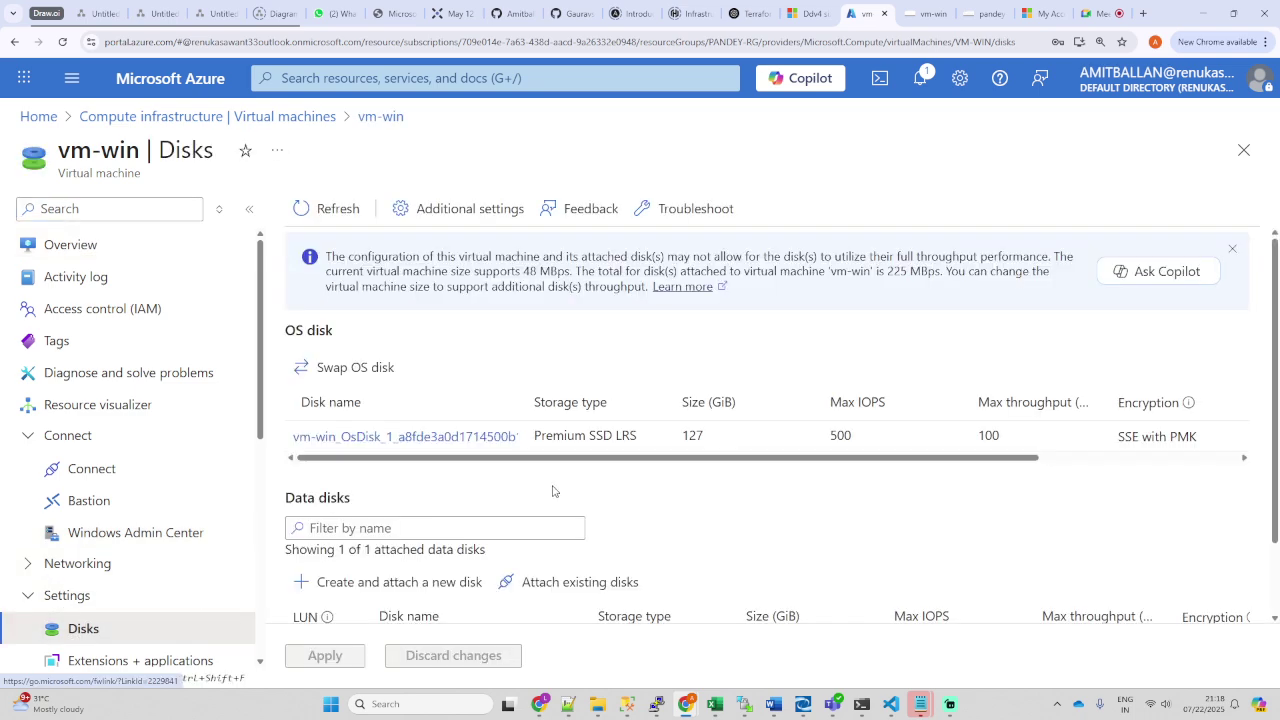
pyautogui.moveTo(462, 588); pyautogui.dragTo(866, 580)
pyautogui.click(1210, 563)
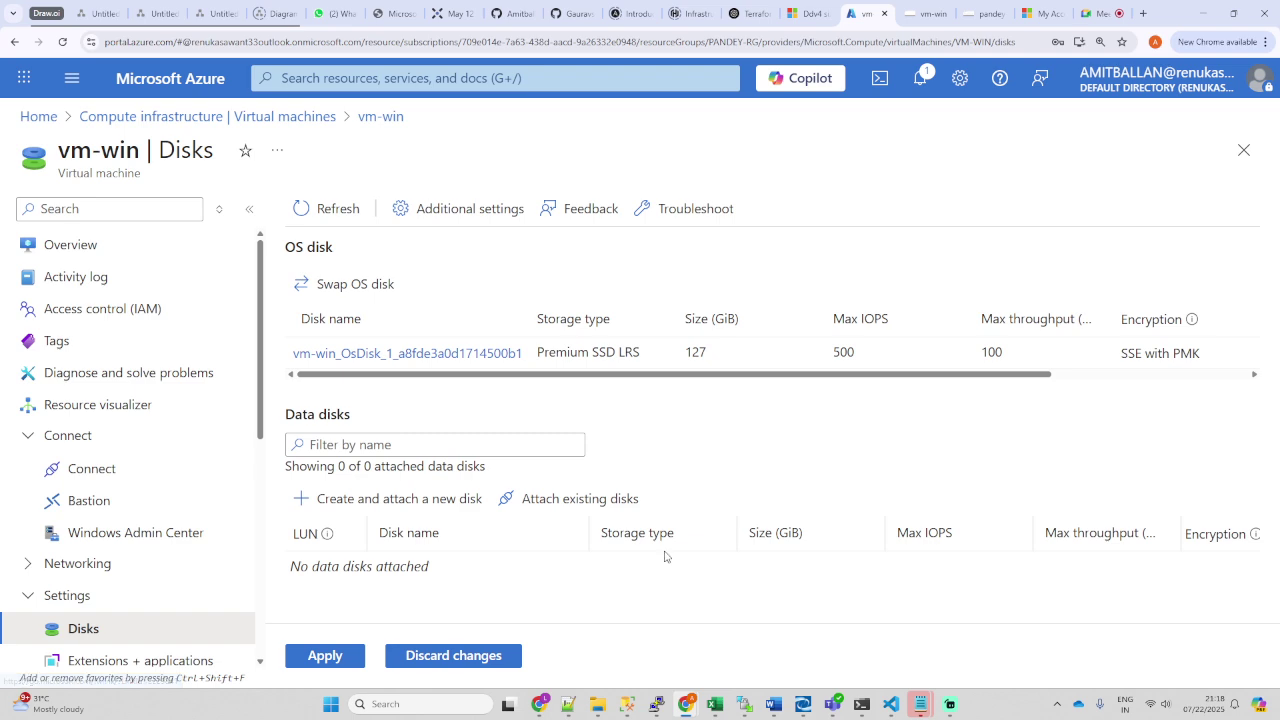
pyautogui.click(322, 655)
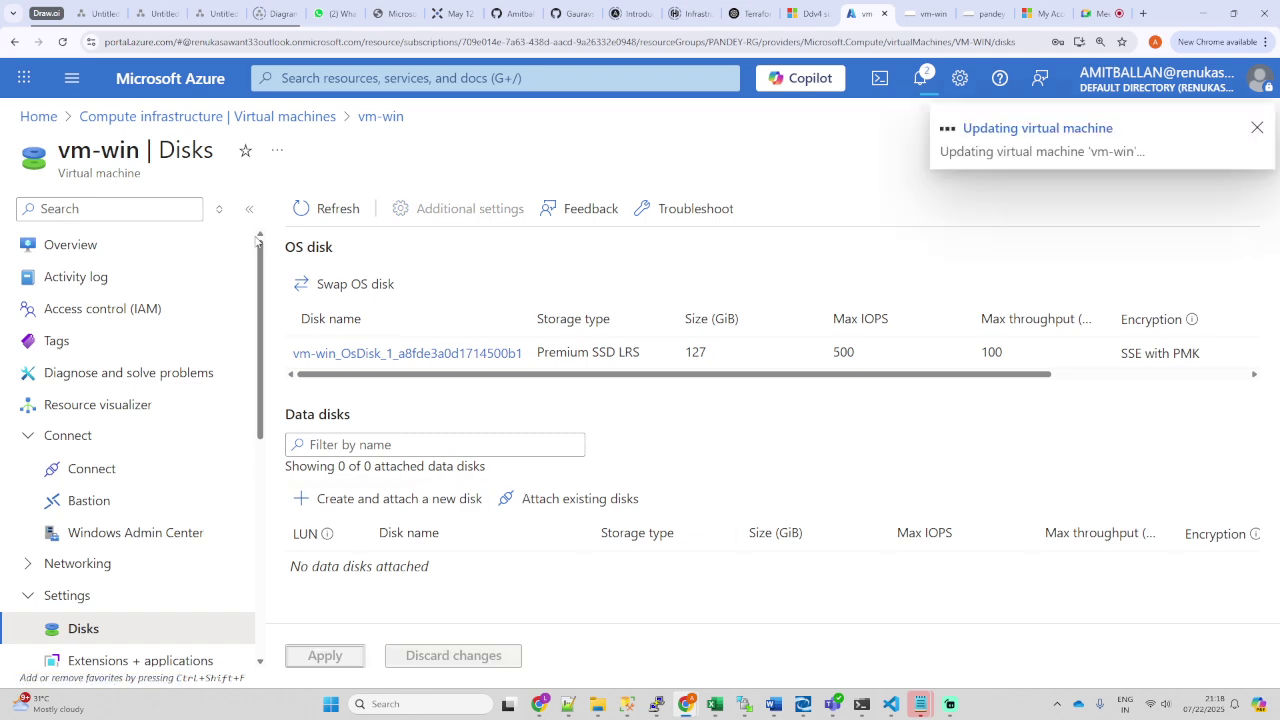
# Step: Reopen demo-disk from the Disks list, bring up its snapshot creation form and return to the disk without creating one
pyautogui.click(42, 117)
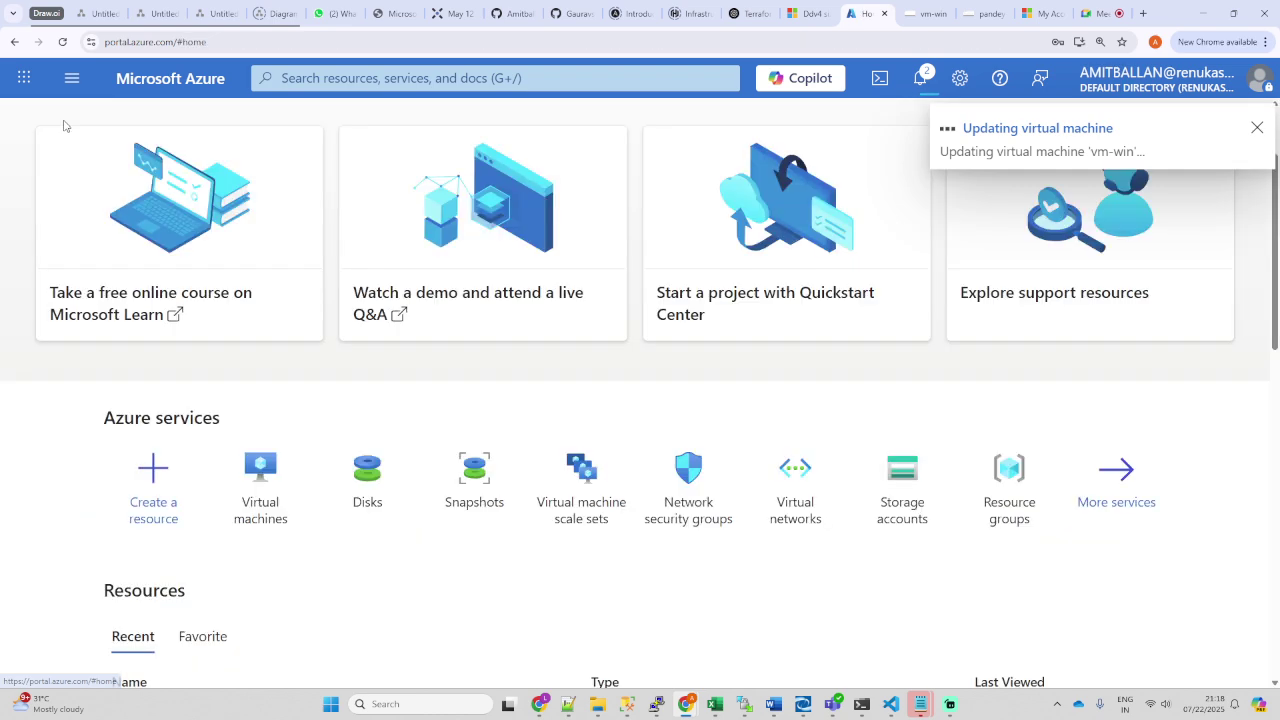
pyautogui.click(367, 467)
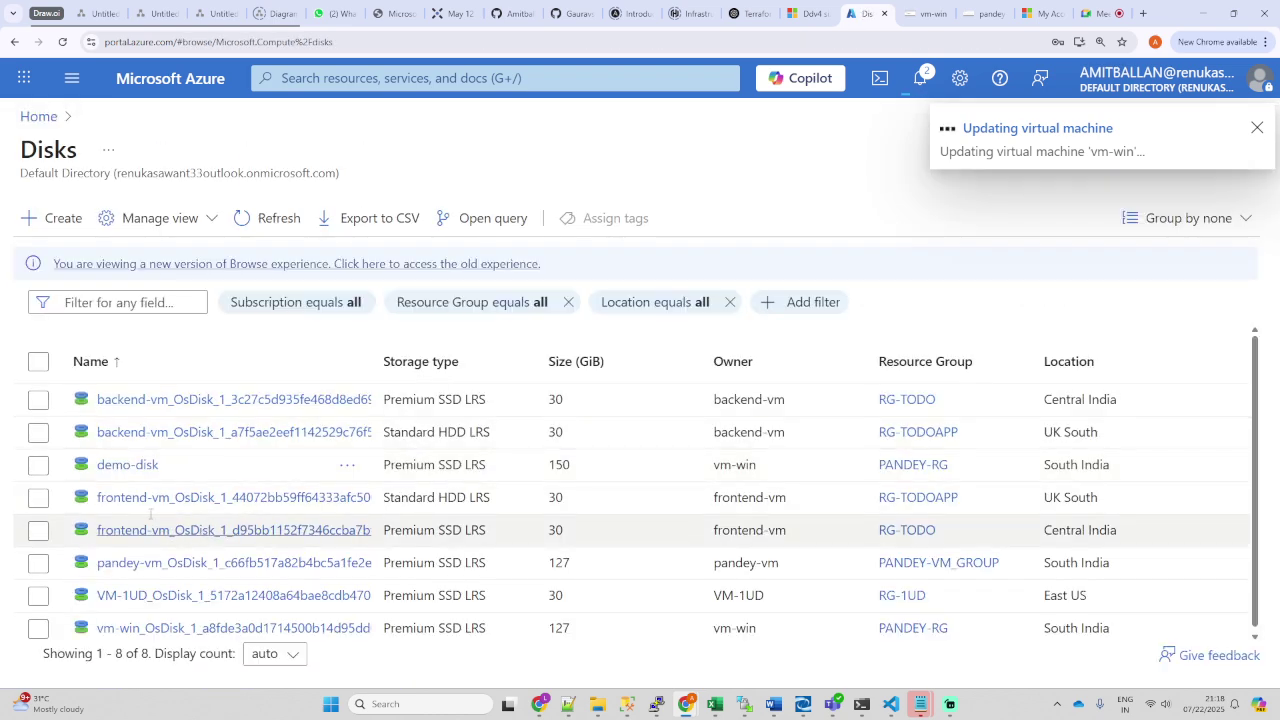
pyautogui.click(68, 474)
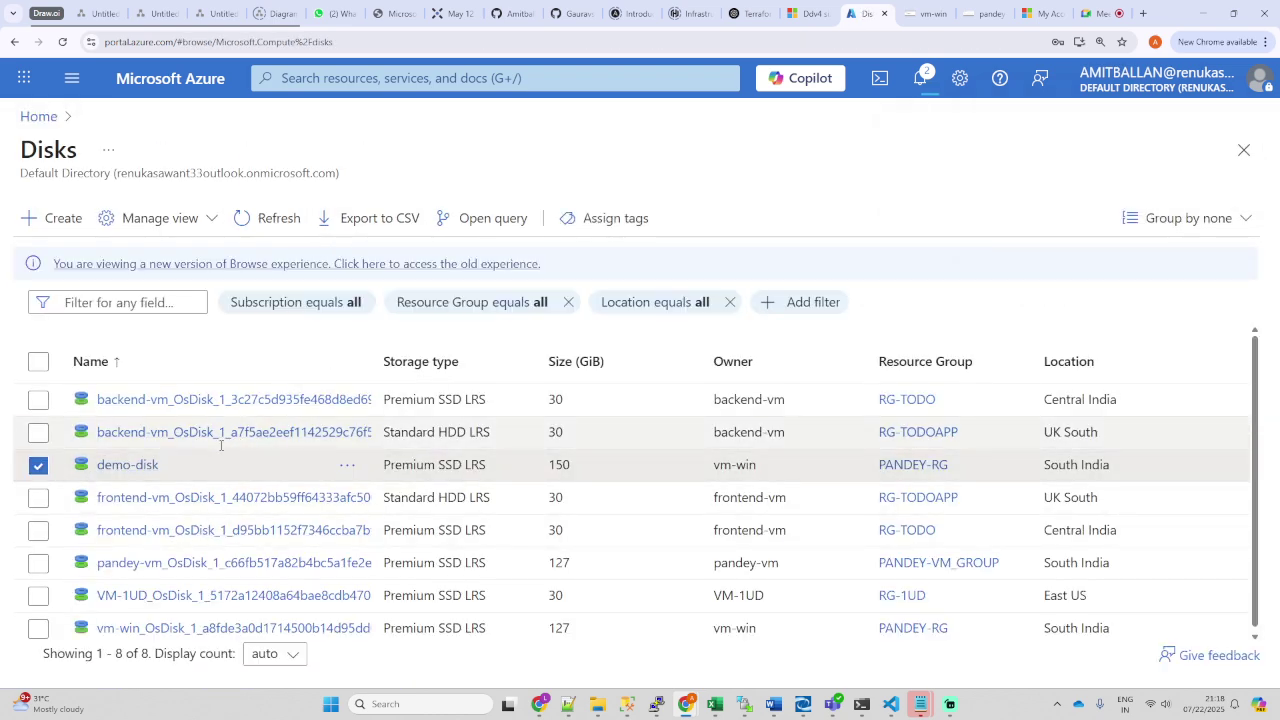
pyautogui.click(127, 466)
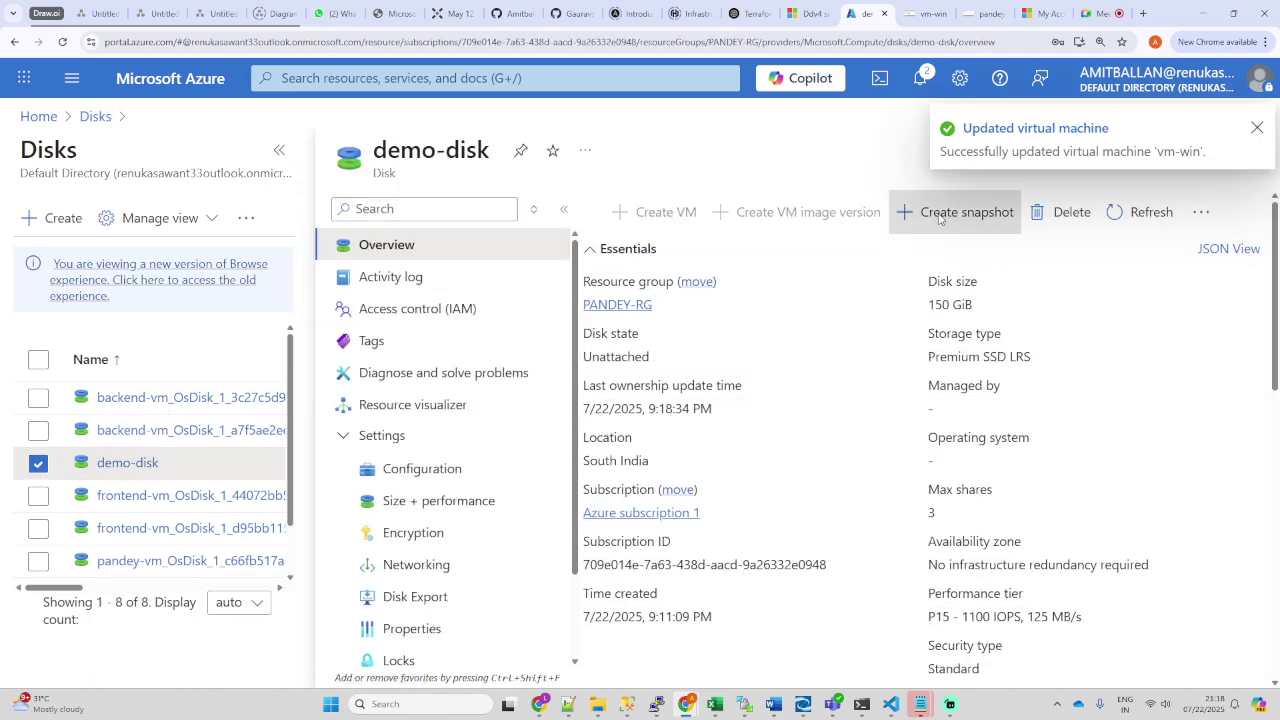
pyautogui.click(940, 216)
pyautogui.click(14, 41)
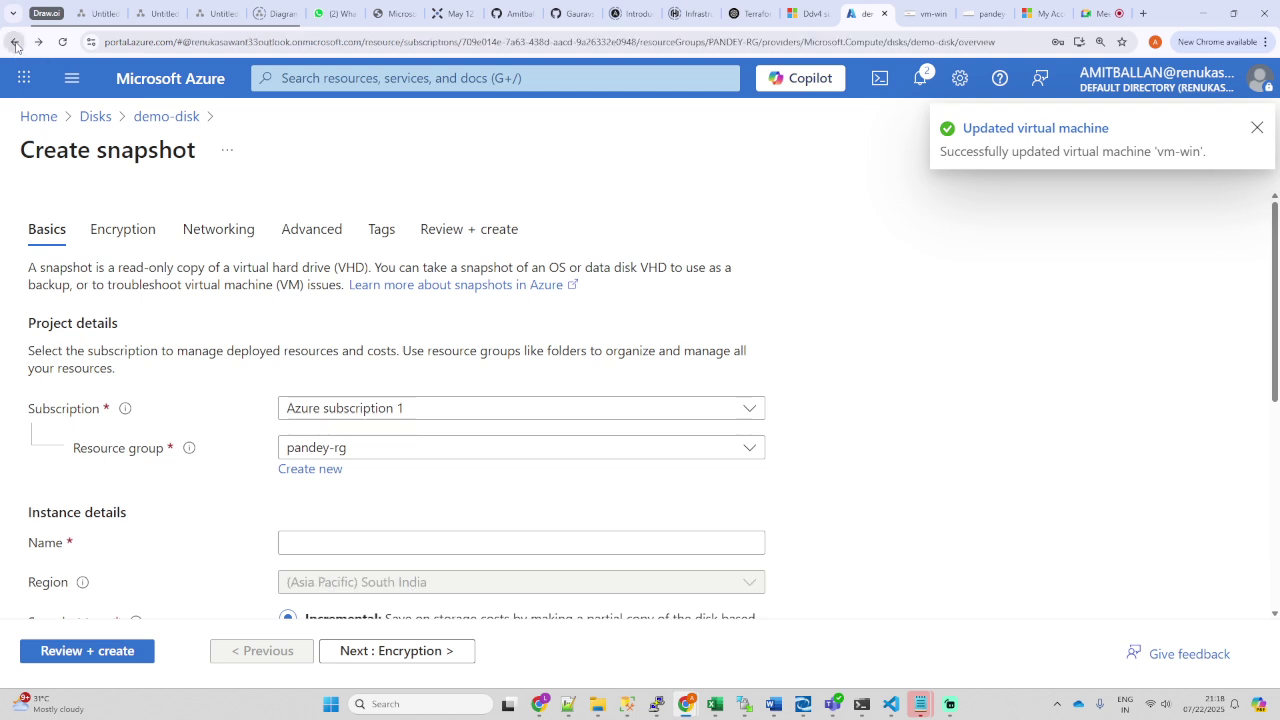
# Step: Delete the detached demo-disk, confirm the deletion, and open the Snapshots service by searching for "snap"
pyautogui.click(749, 213)
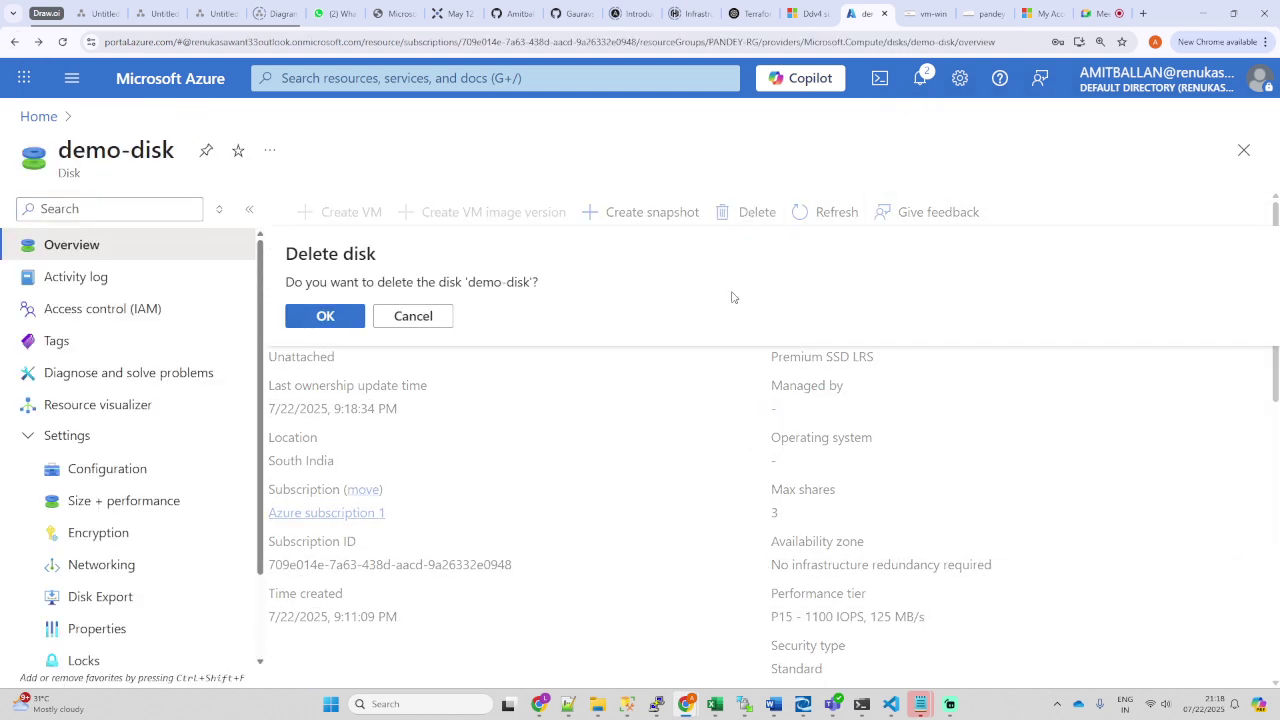
pyautogui.click(325, 316)
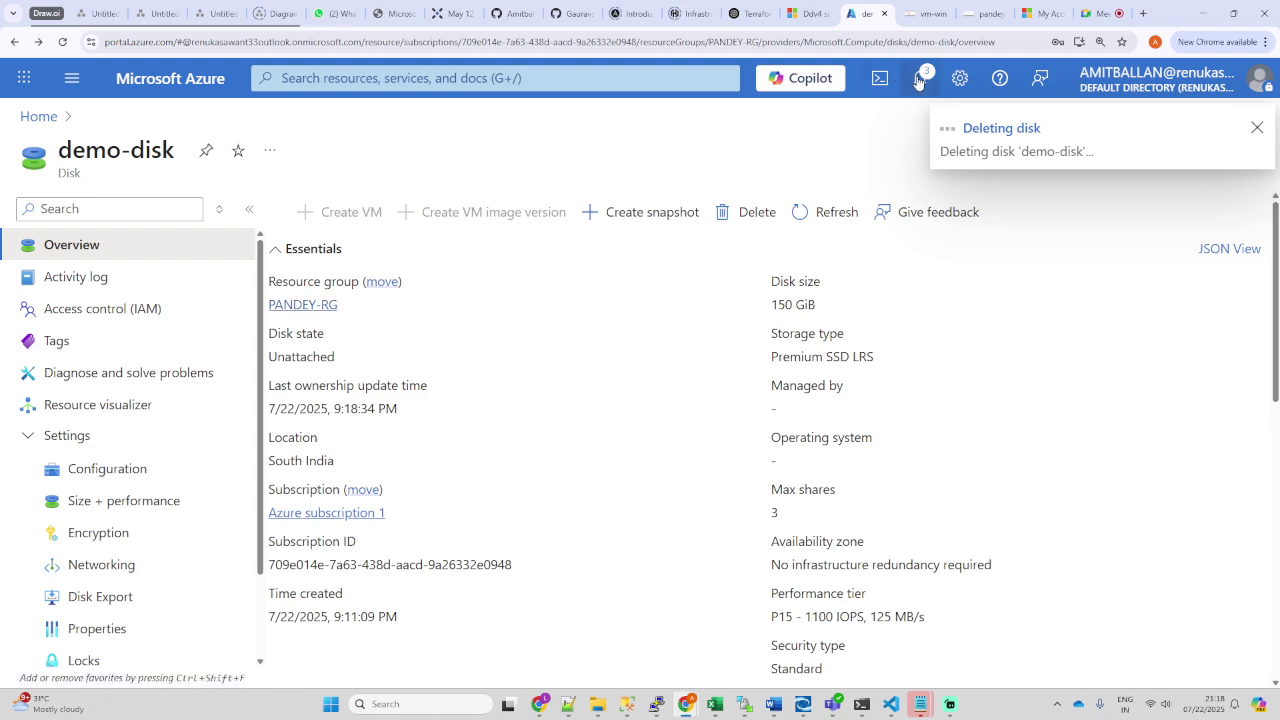
pyautogui.click(468, 88)
pyautogui.click(306, 163)
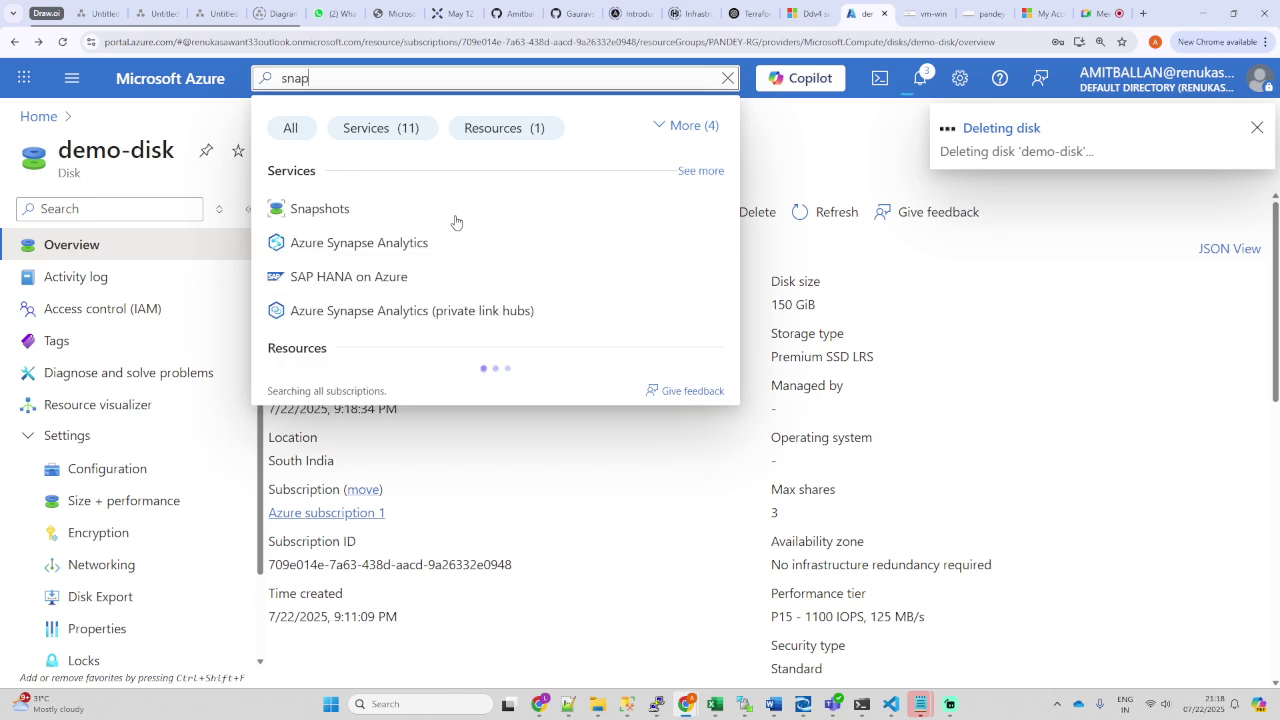
pyautogui.click(333, 216)
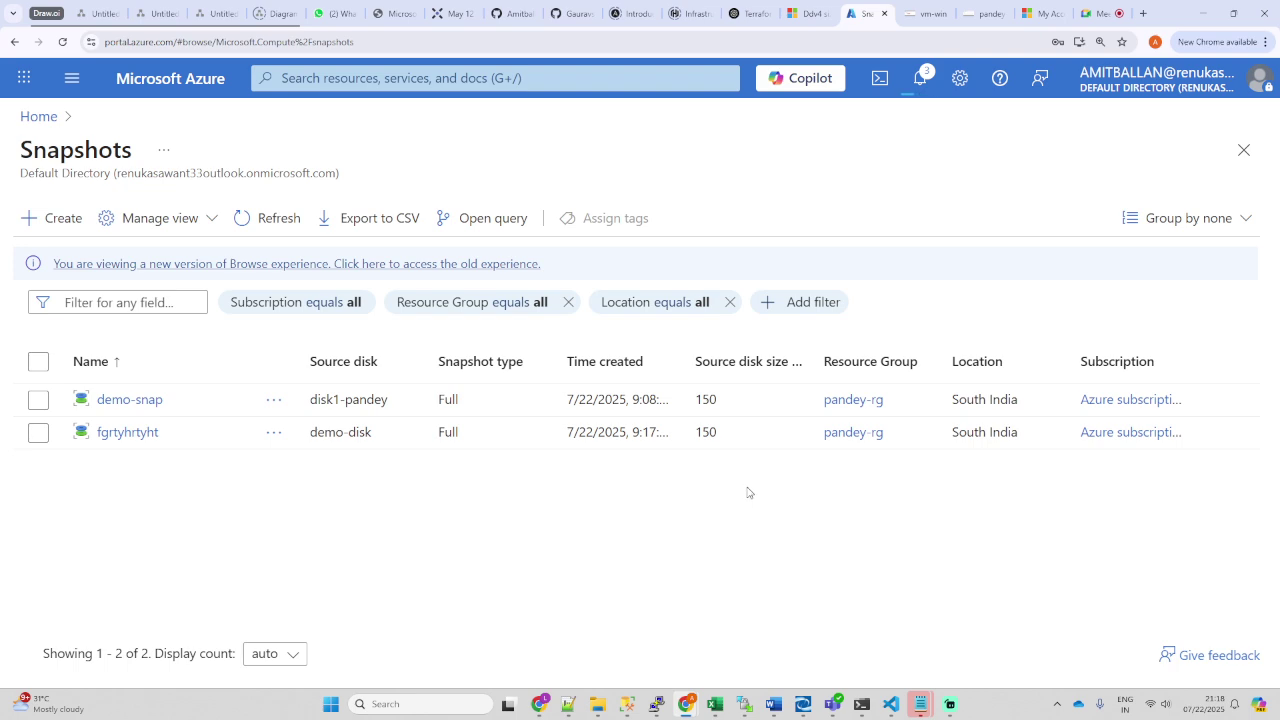
# Step: Check the demo-disk deletion in the notifications and refresh the snapshots list
pyautogui.click(919, 80)
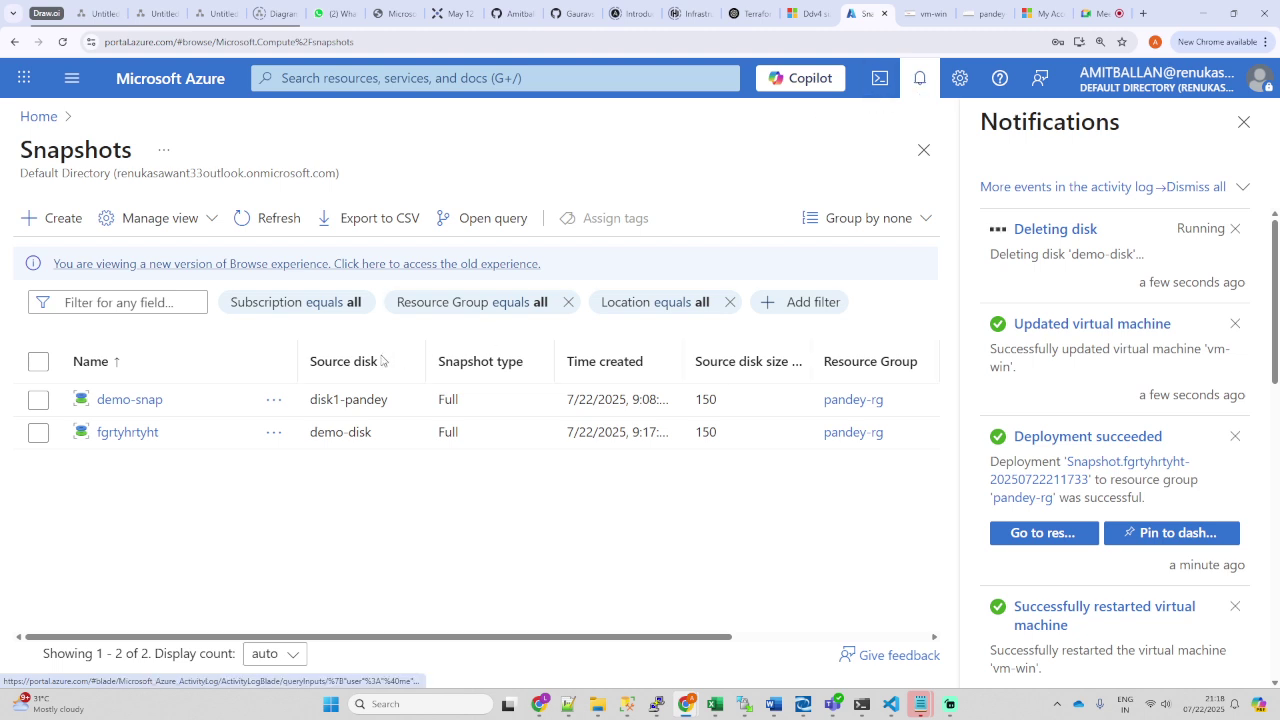
pyautogui.click(263, 218)
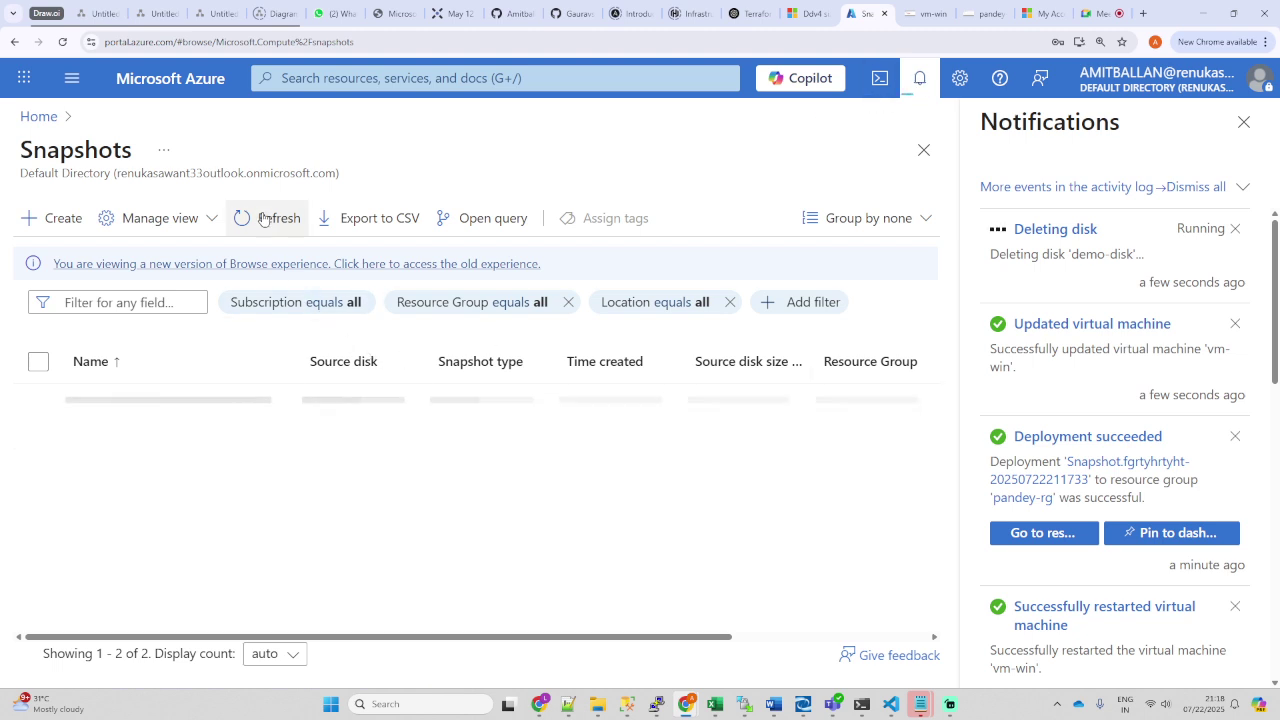
pyautogui.click(263, 218)
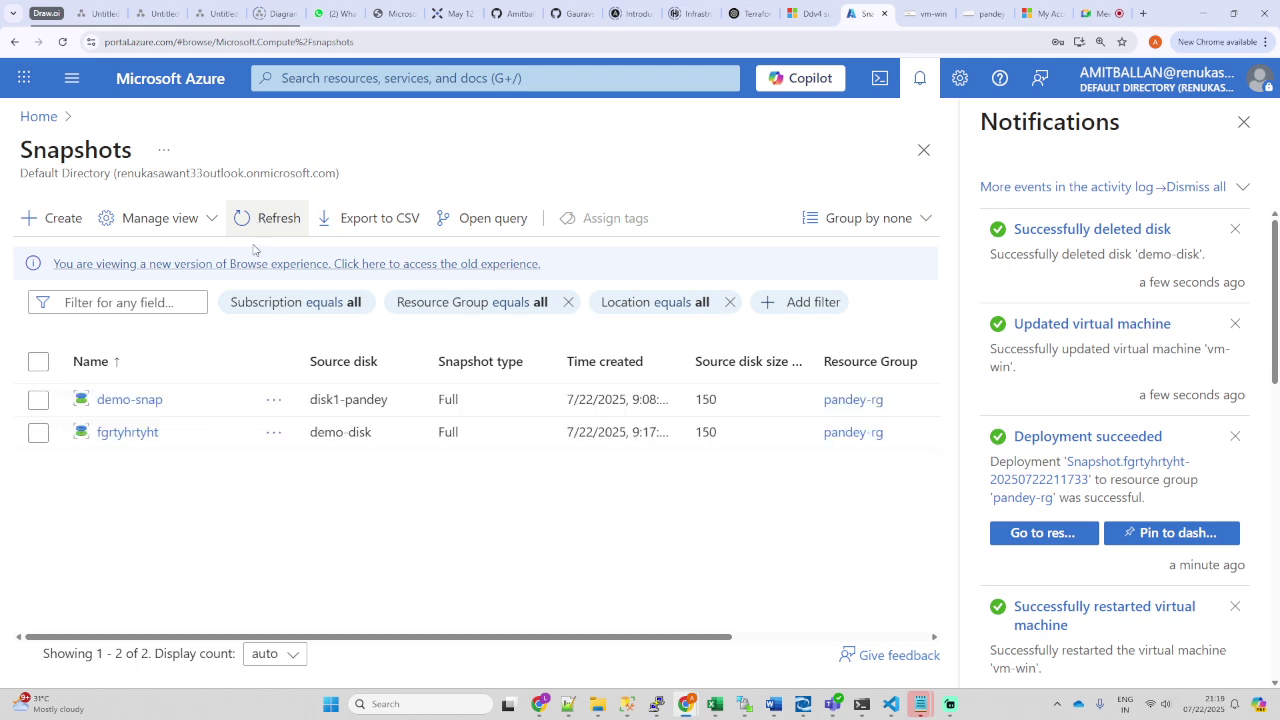
pyautogui.click(178, 445)
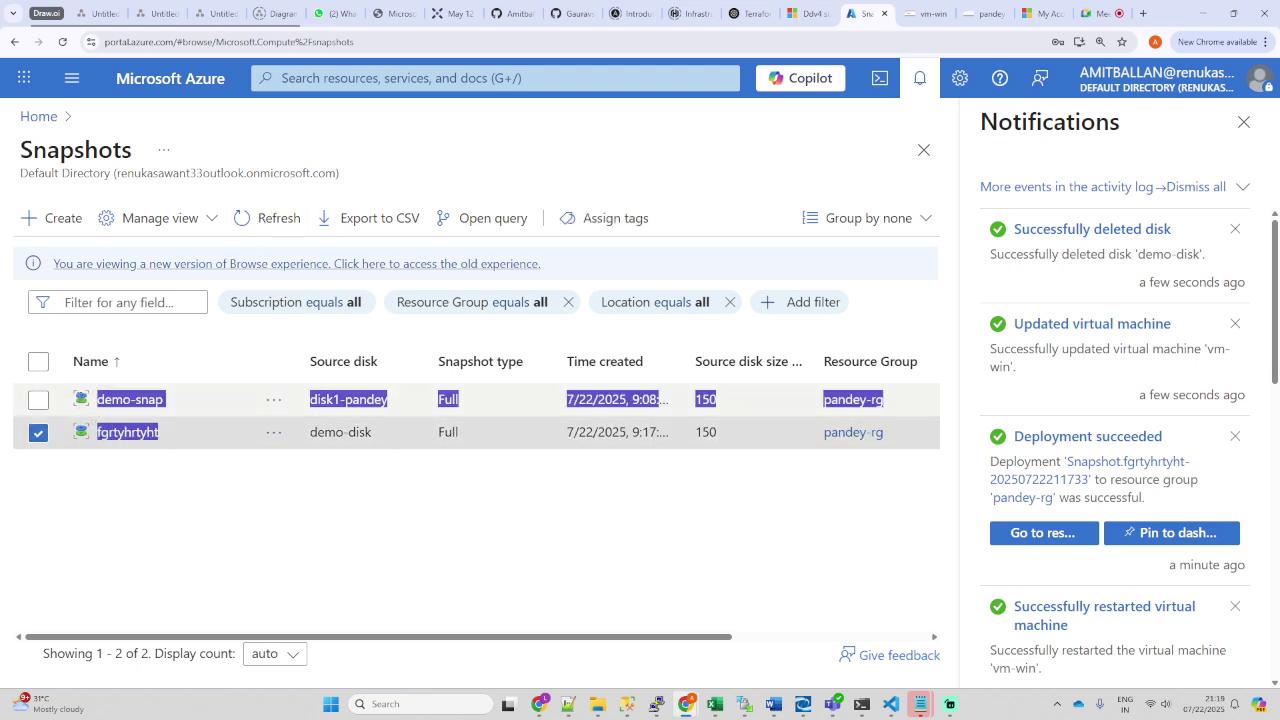
pyautogui.click(1243, 121)
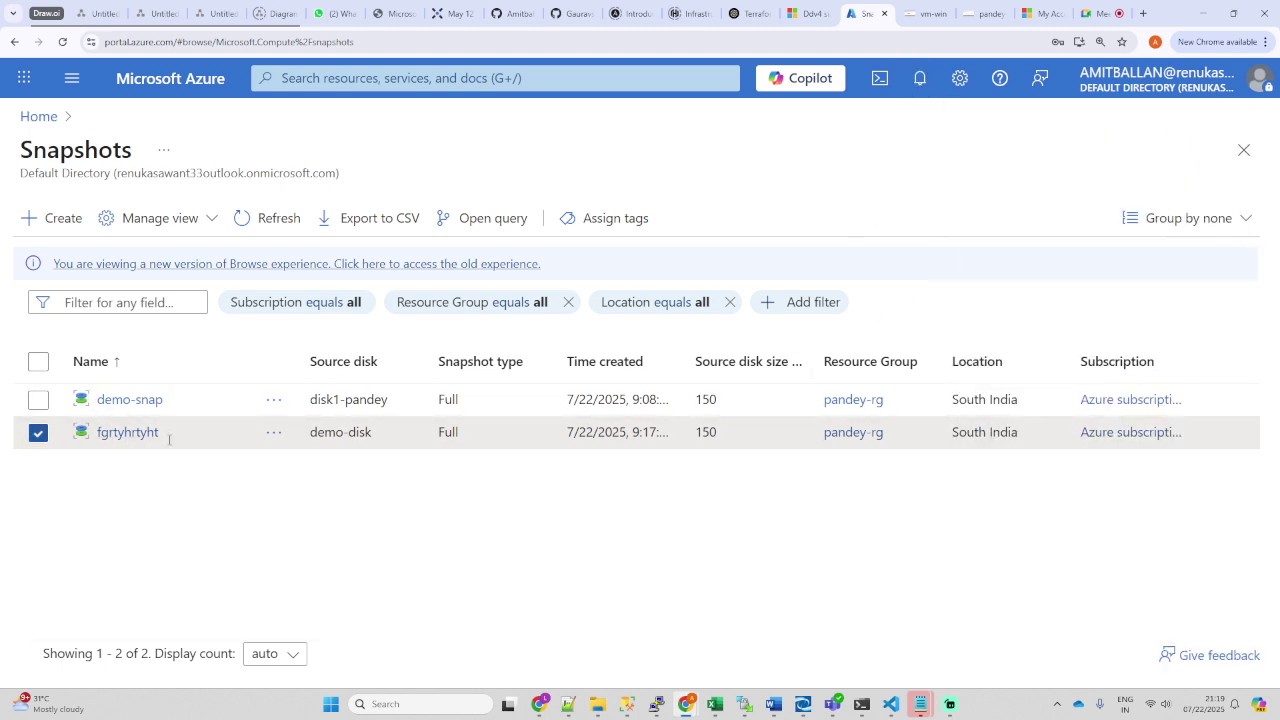
# Step: Examine the name and resource group of the fgrtyhrtyht snapshot in the snapshots list
pyautogui.moveTo(169, 440); pyautogui.dragTo(96, 432)
pyautogui.click(226, 458)
pyautogui.click(38, 432)
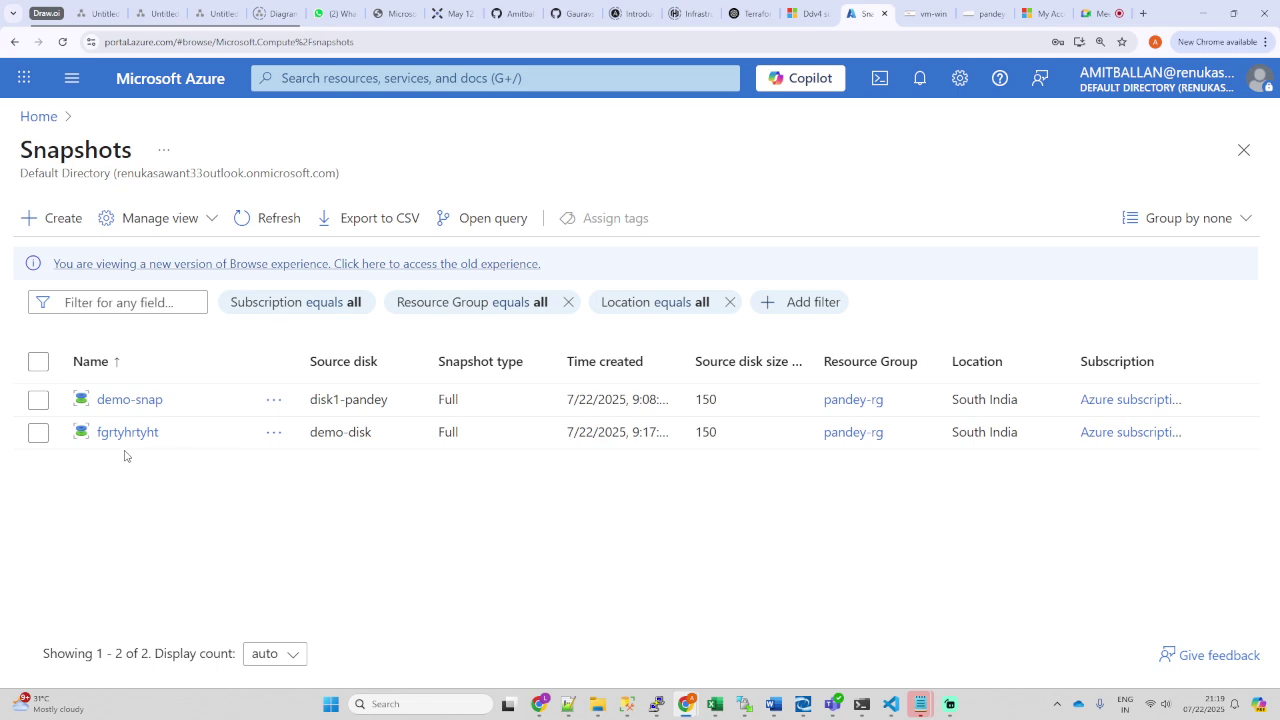
pyautogui.moveTo(162, 432); pyautogui.dragTo(95, 432)
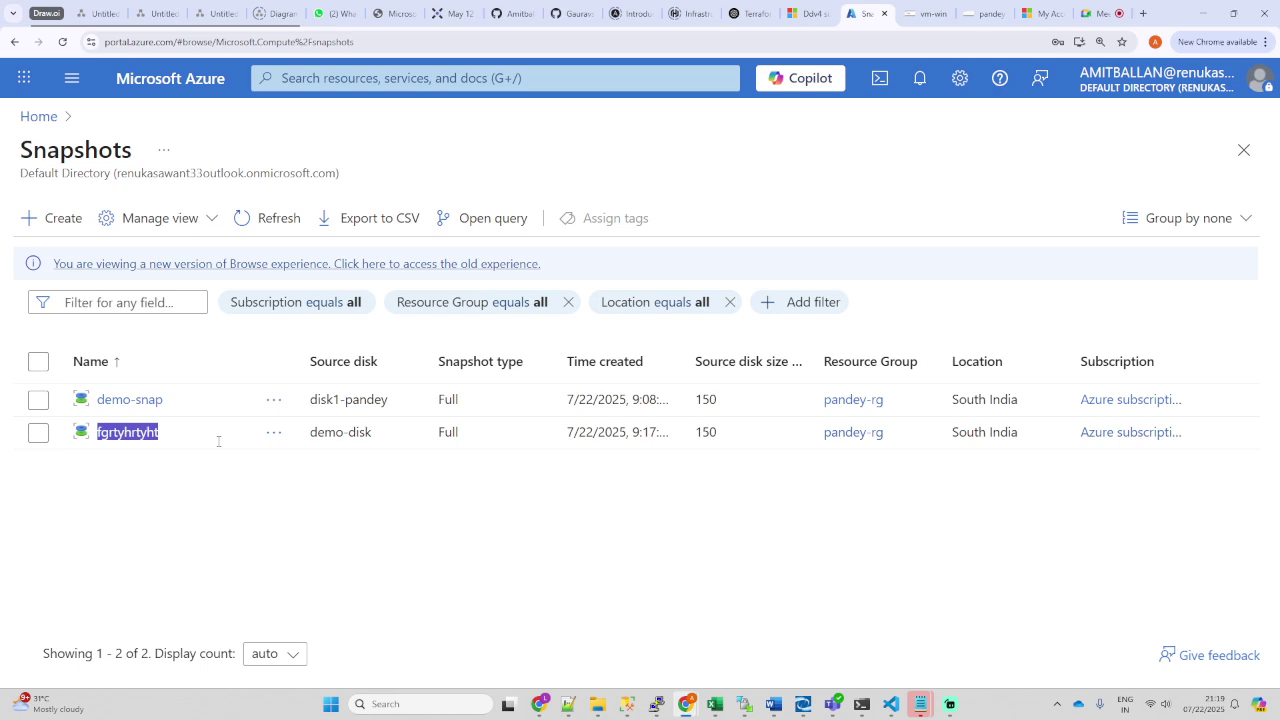
pyautogui.moveTo(899, 436); pyautogui.dragTo(822, 432)
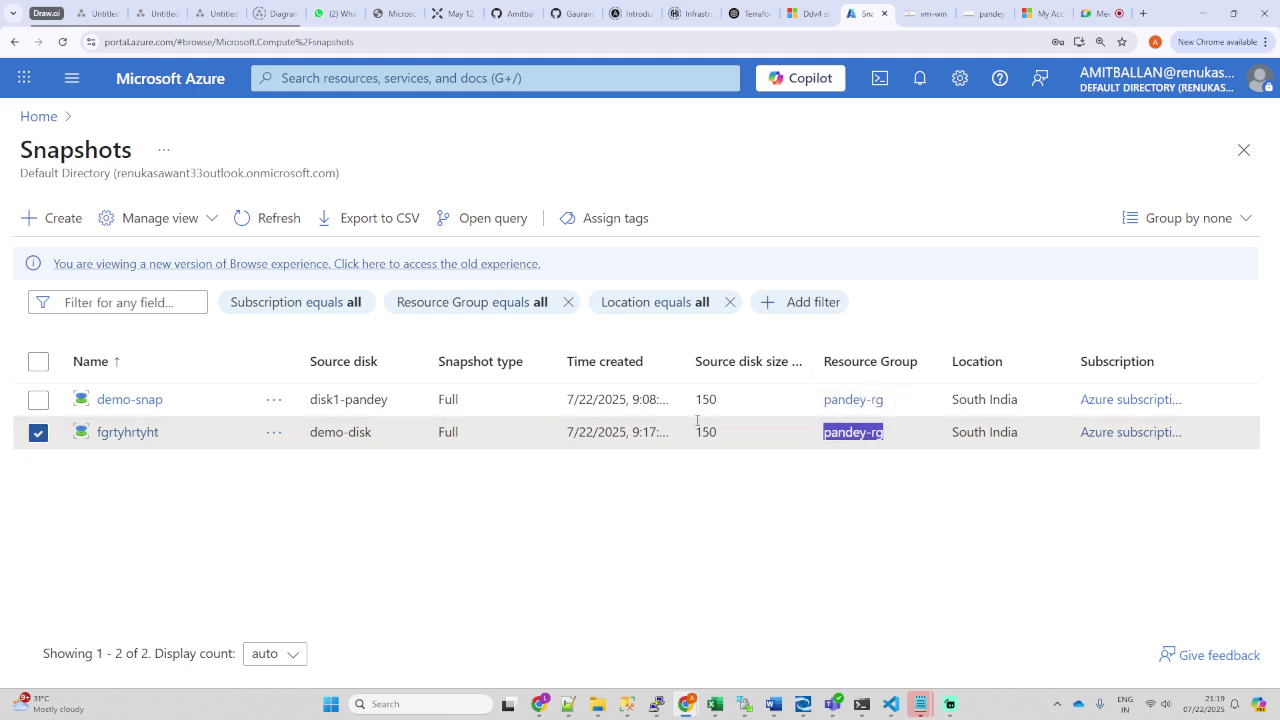
pyautogui.click(204, 440)
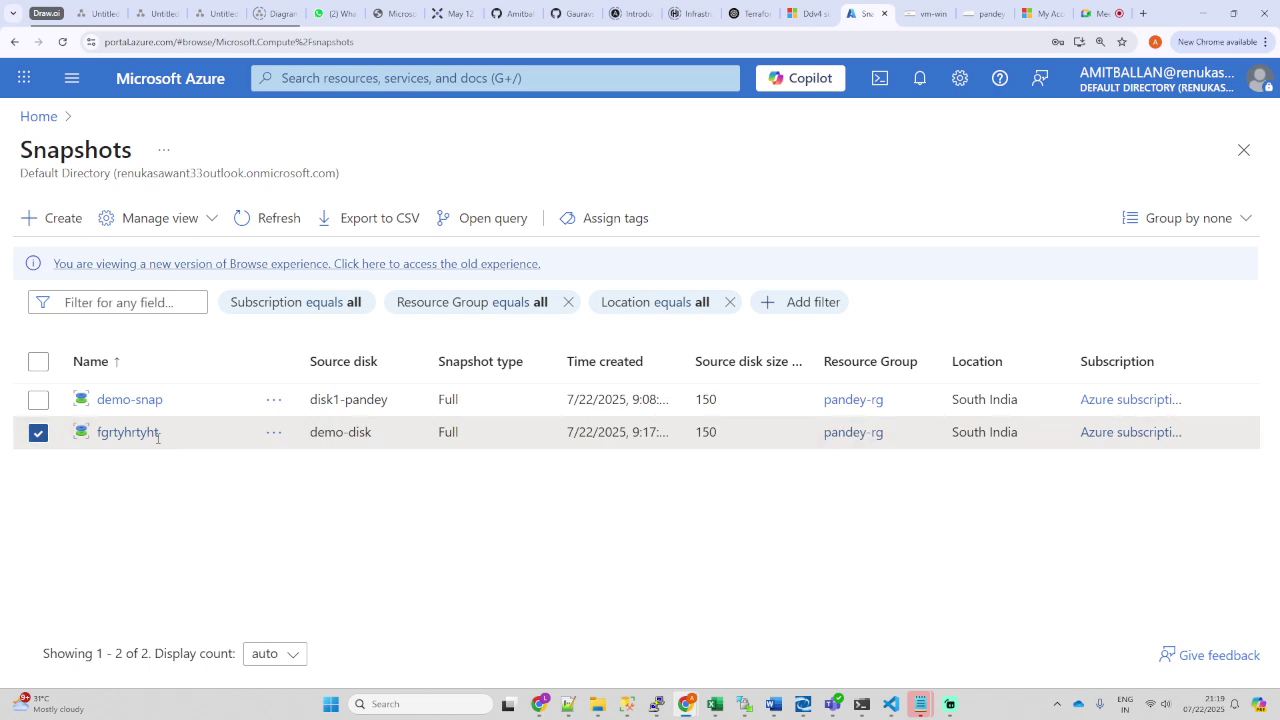
pyautogui.moveTo(204, 440); pyautogui.dragTo(97, 437)
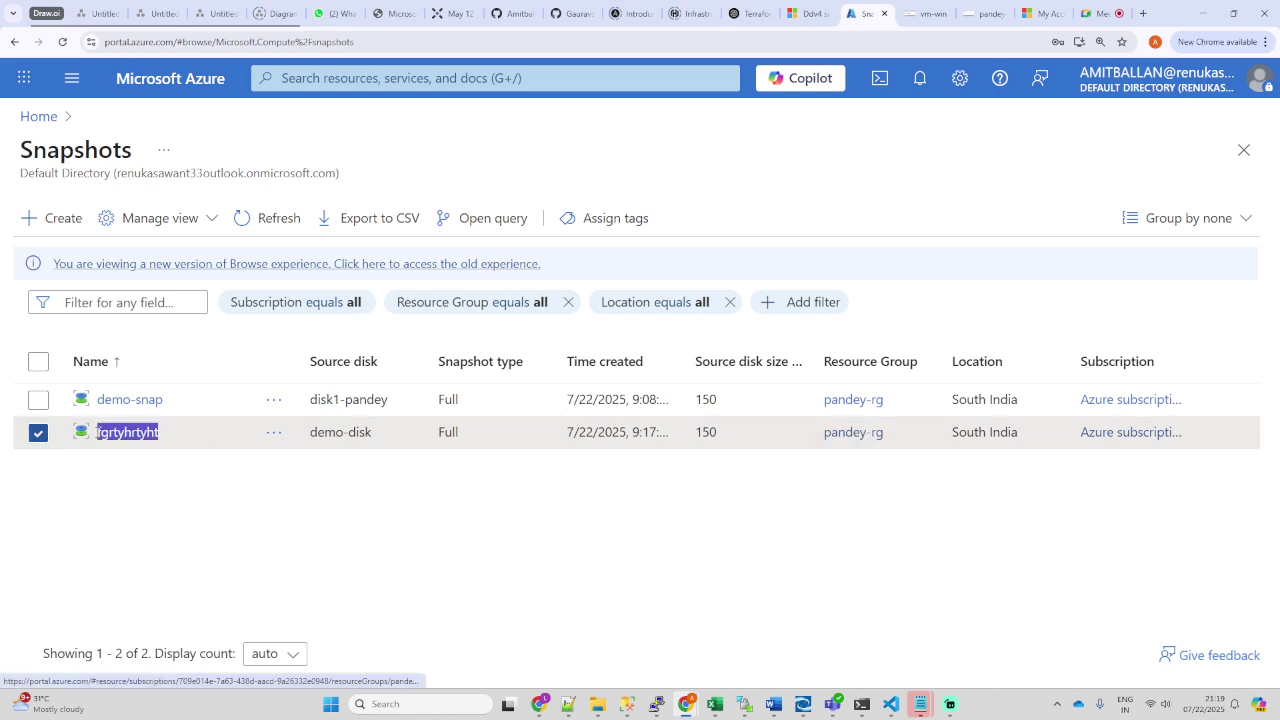
pyautogui.click(166, 458)
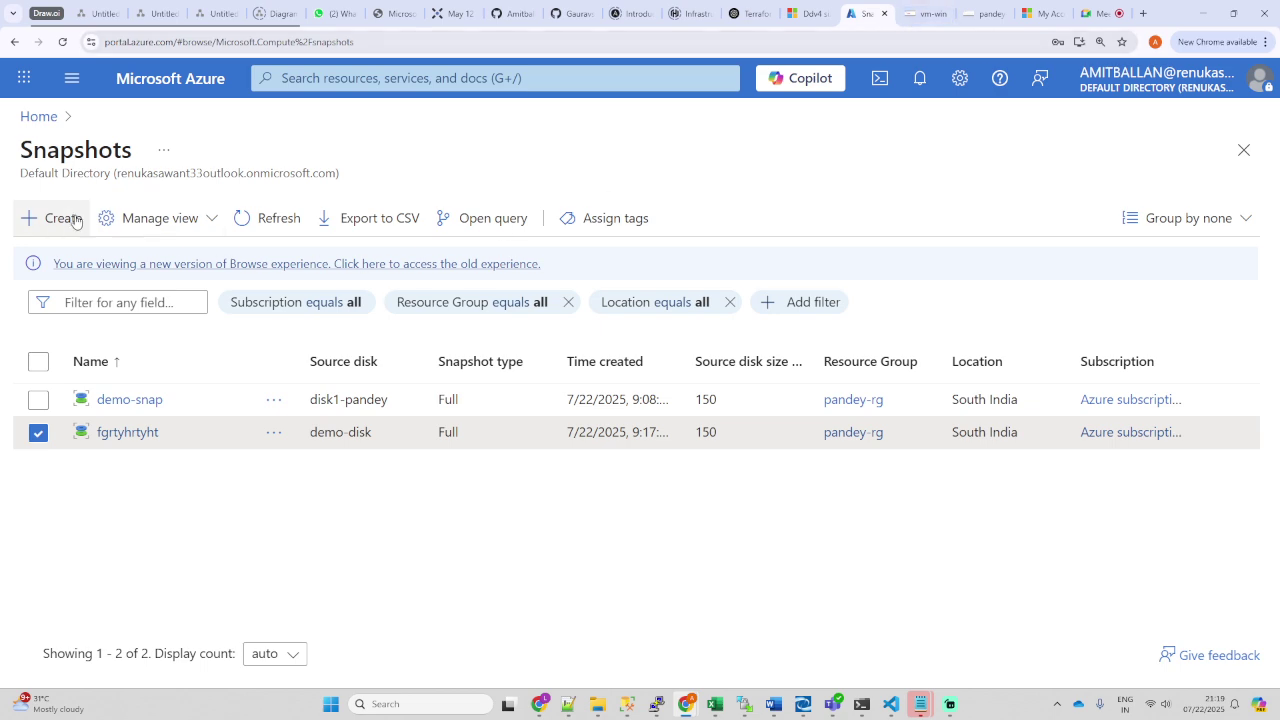
# Step: Return to the portal home, open the Disks service and start creating a managed disk
pyautogui.click(38, 117)
pyautogui.click(370, 480)
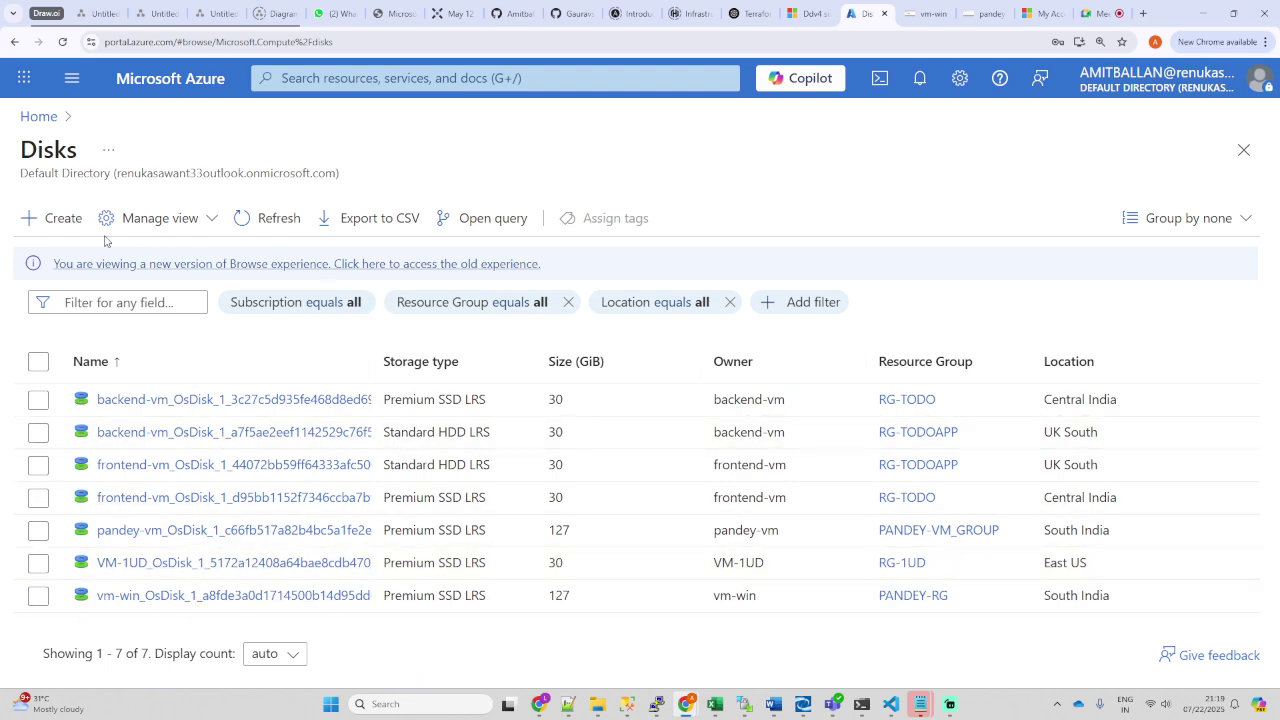
pyautogui.click(56, 218)
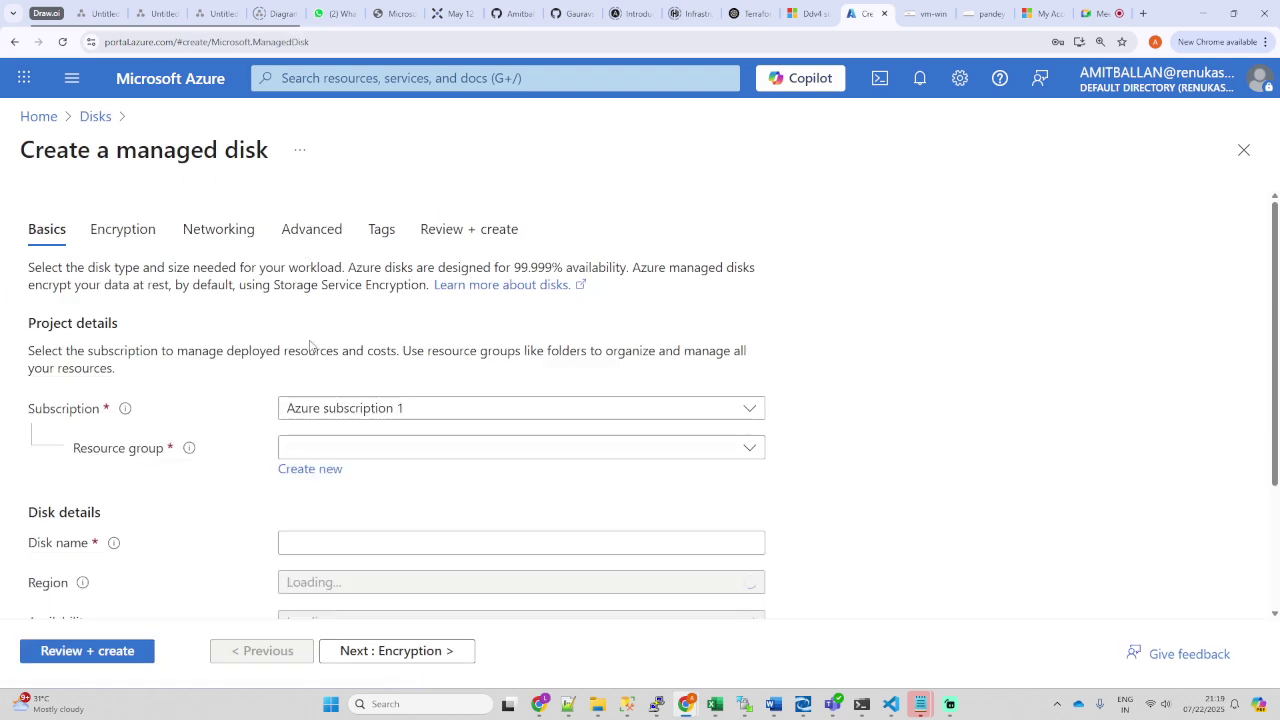
# Step: Assign the new managed disk to the pandey-rg resource group and name it chalu_aadmi
pyautogui.scroll(-2, 397, 420)
pyautogui.click(438, 268)
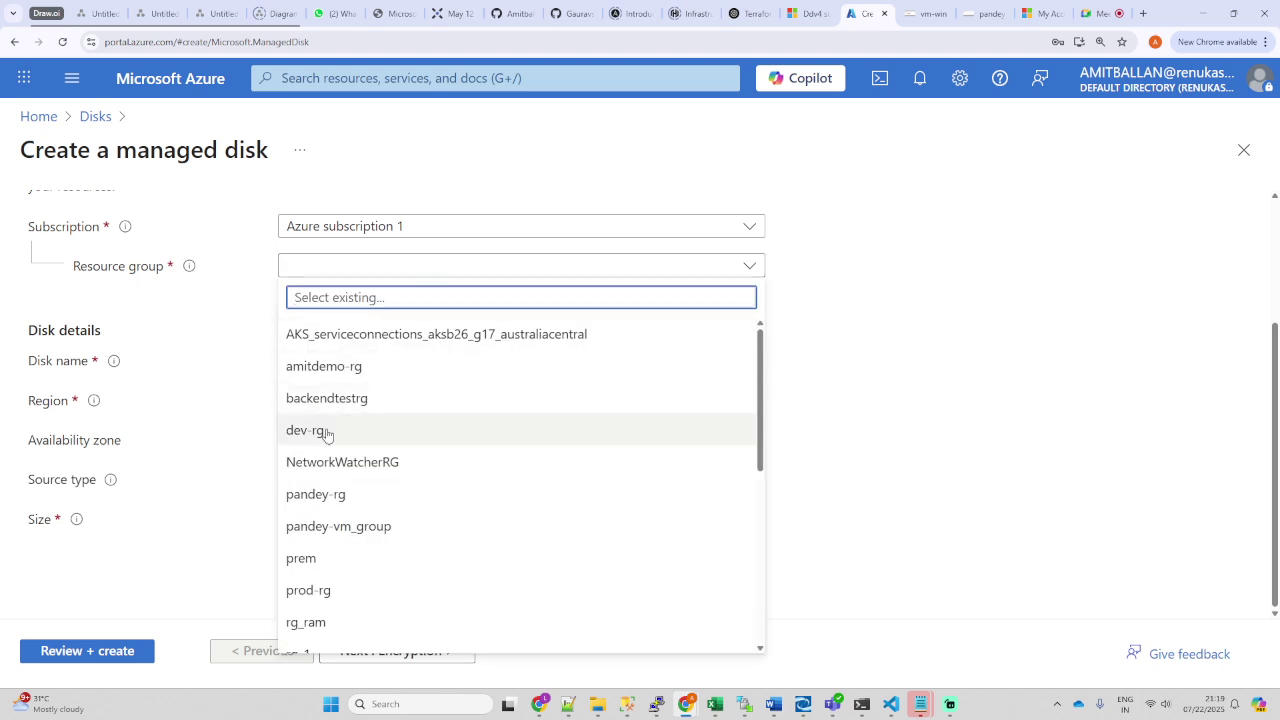
pyautogui.click(300, 493)
pyautogui.click(336, 364)
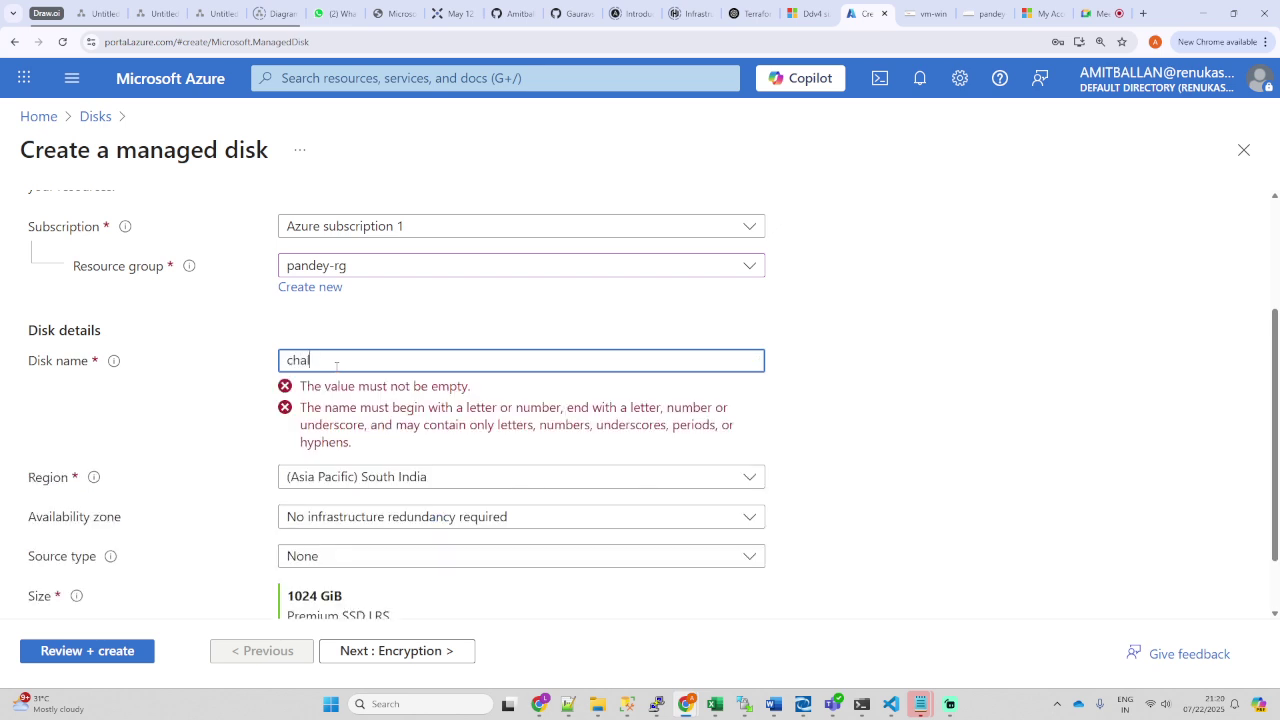
pyautogui.write('chalua')
pyautogui.press('BackSpace')
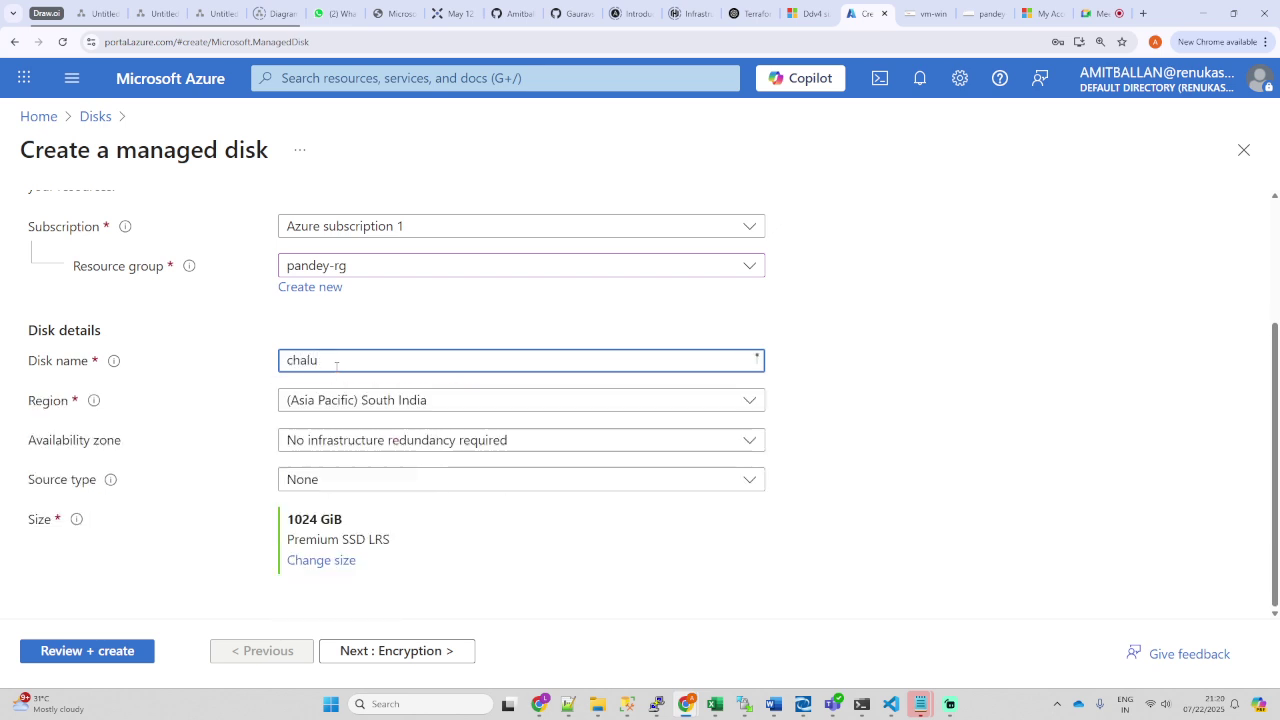
pyautogui.write('_aadmi')
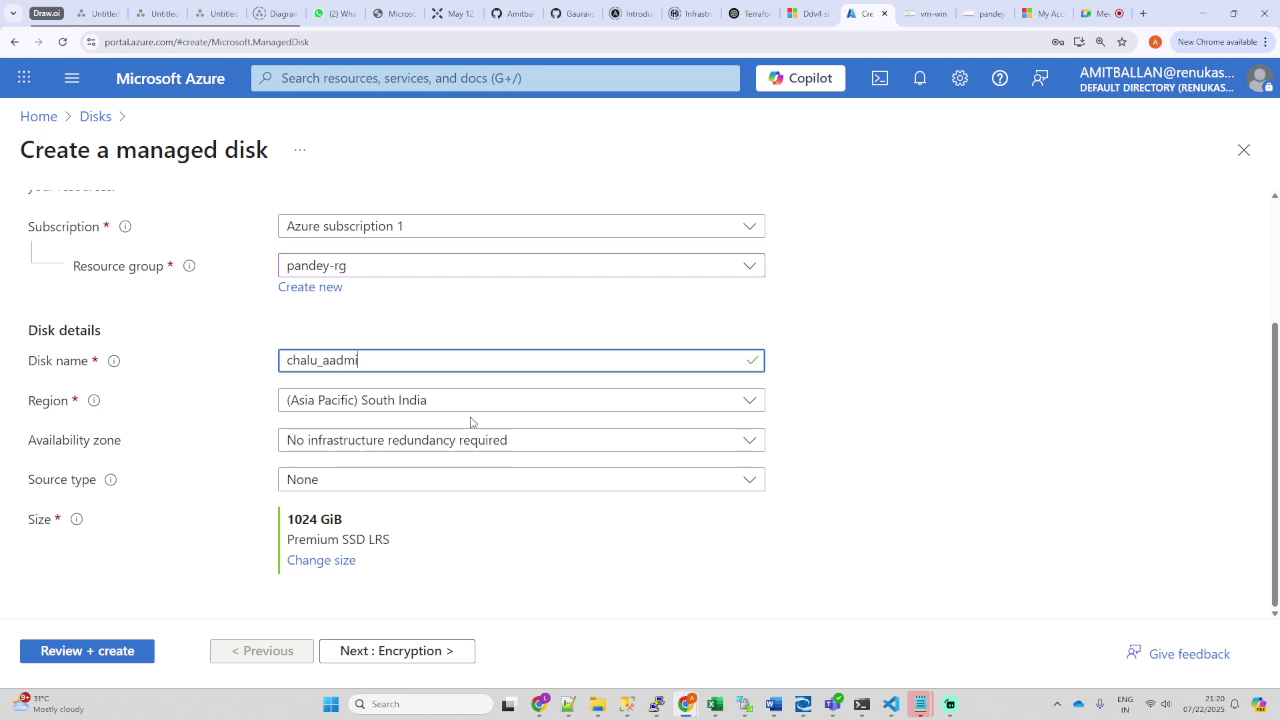
# Step: Set the new disk's region to (Europe) UK West and keep the availability zone option as it is
pyautogui.moveTo(33, 409); pyautogui.dragTo(75, 412)
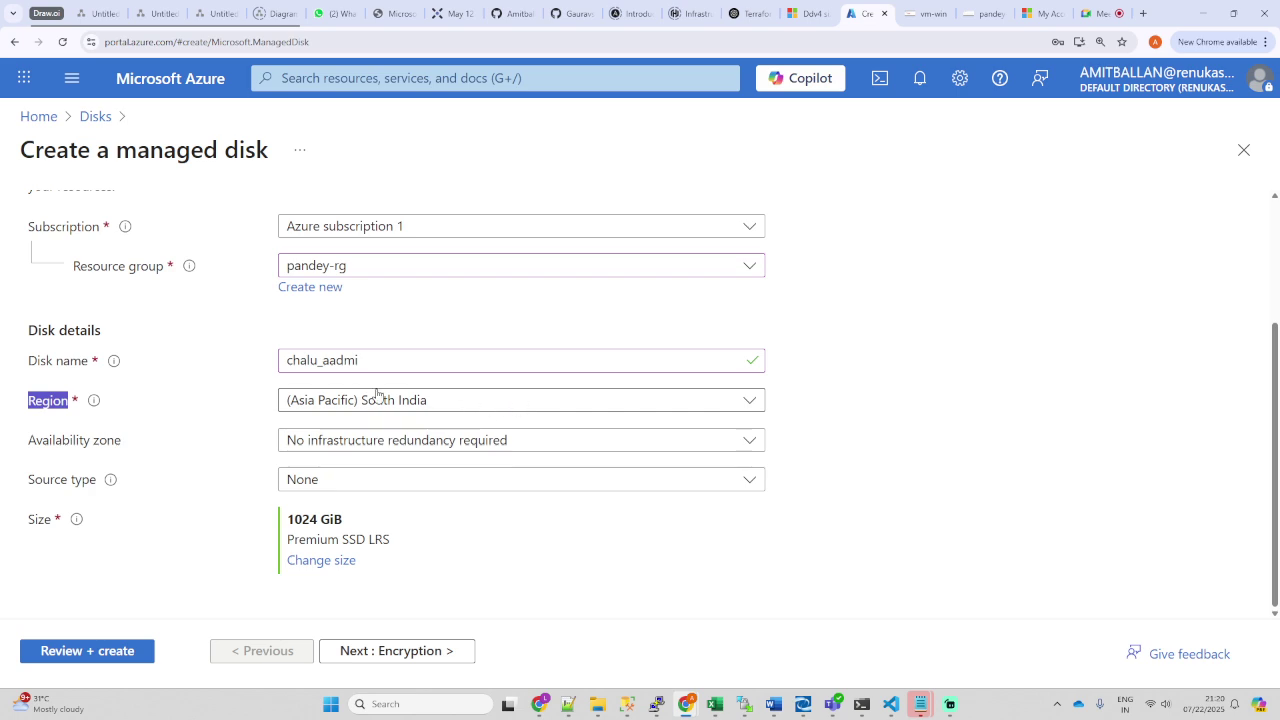
pyautogui.click(480, 401)
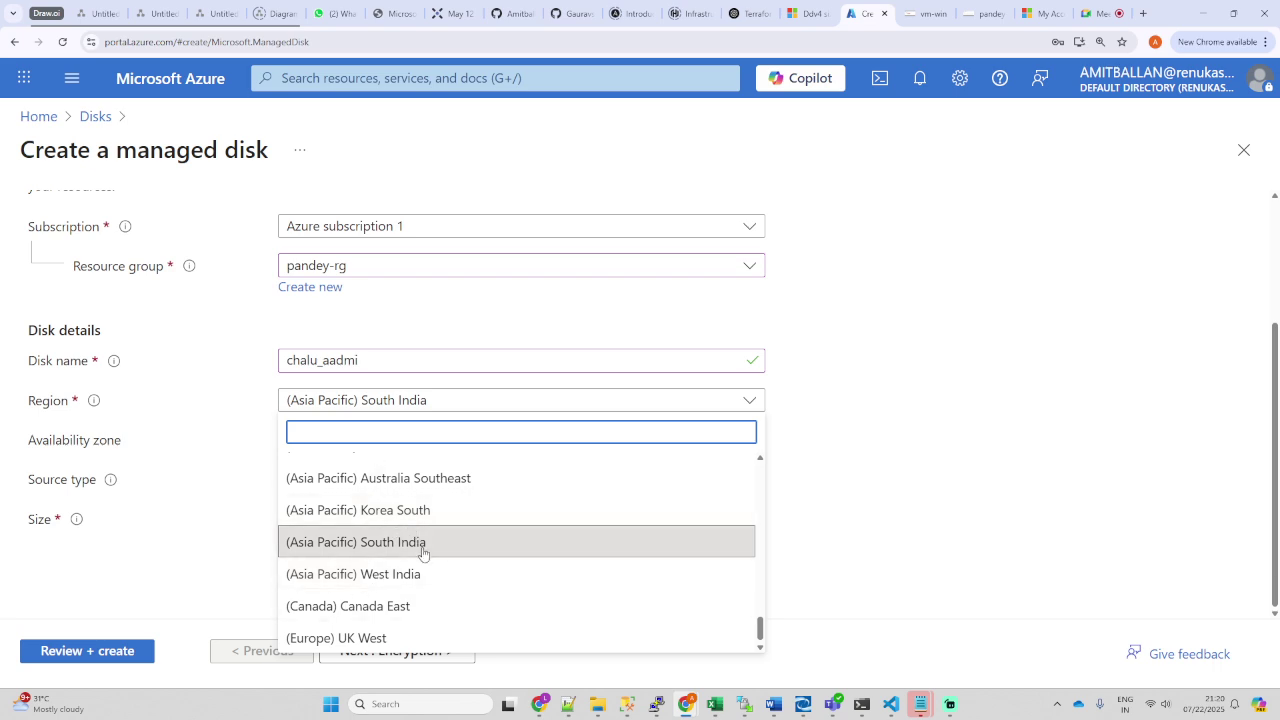
pyautogui.click(372, 638)
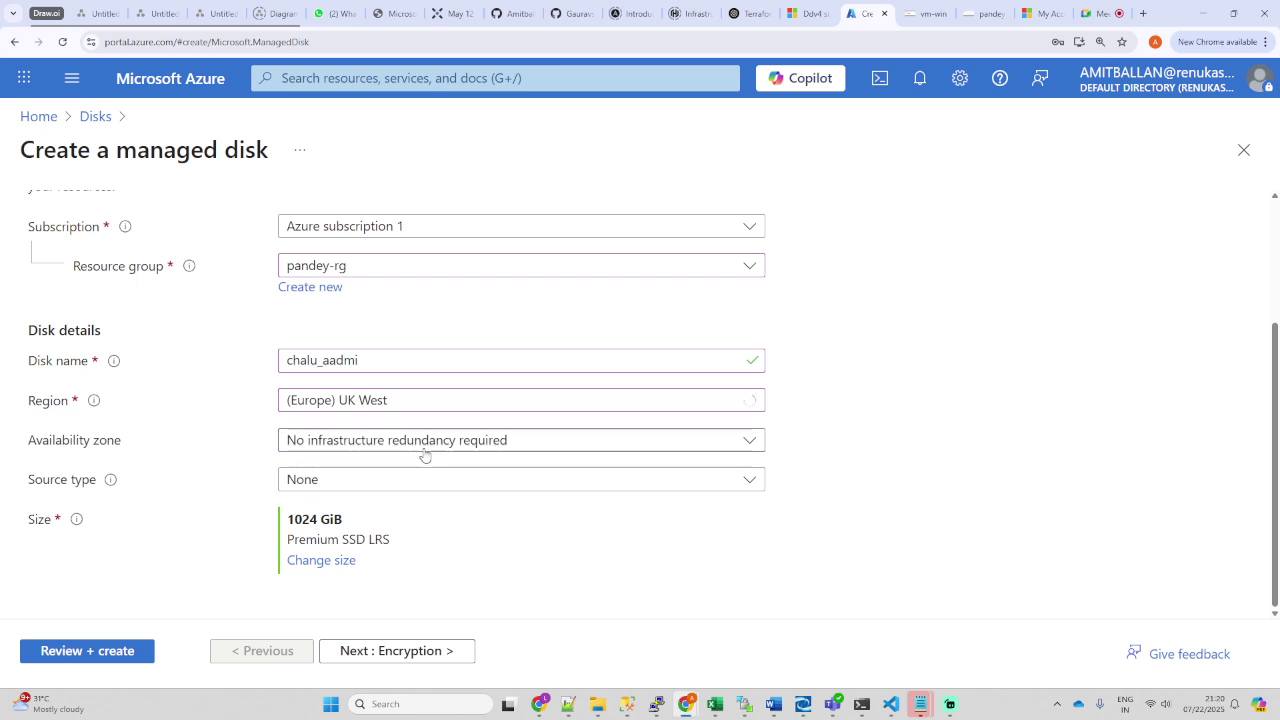
pyautogui.click(462, 443)
pyautogui.click(462, 443)
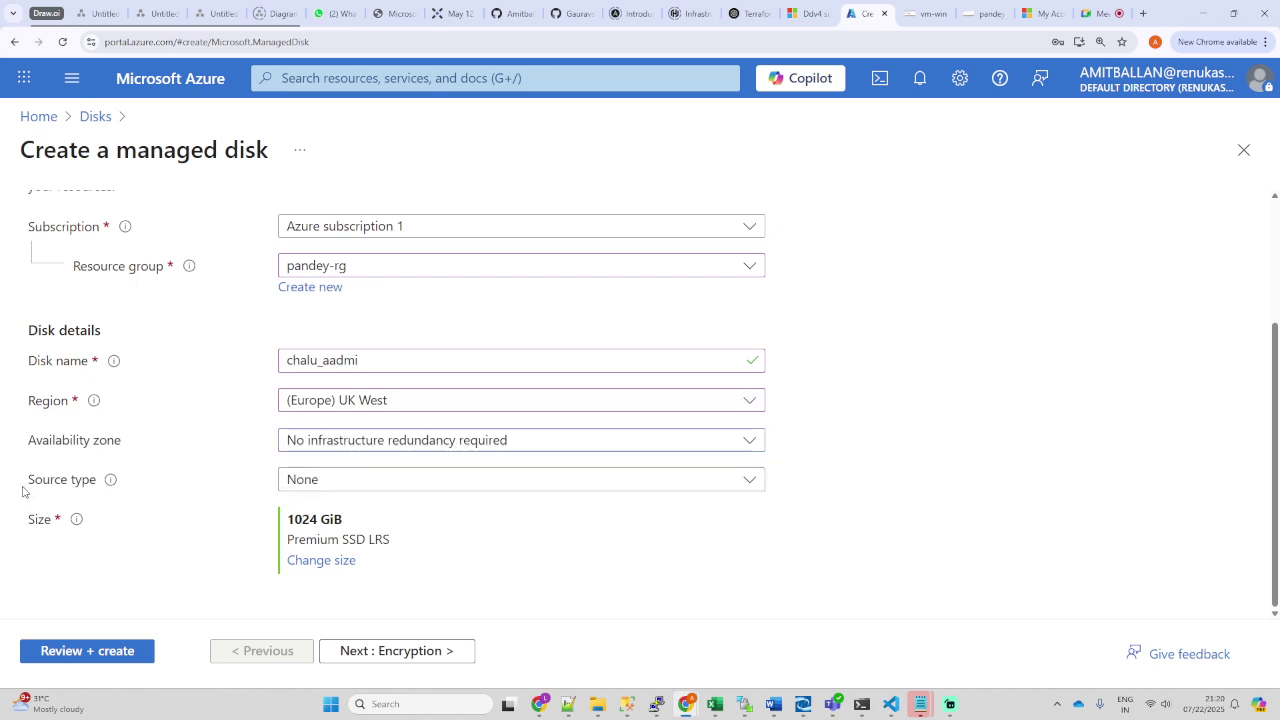
# Step: Set the new disk's source type to Snapshot and check the source snapshot field and the region choices
pyautogui.moveTo(24, 481); pyautogui.dragTo(97, 484)
pyautogui.click(550, 486)
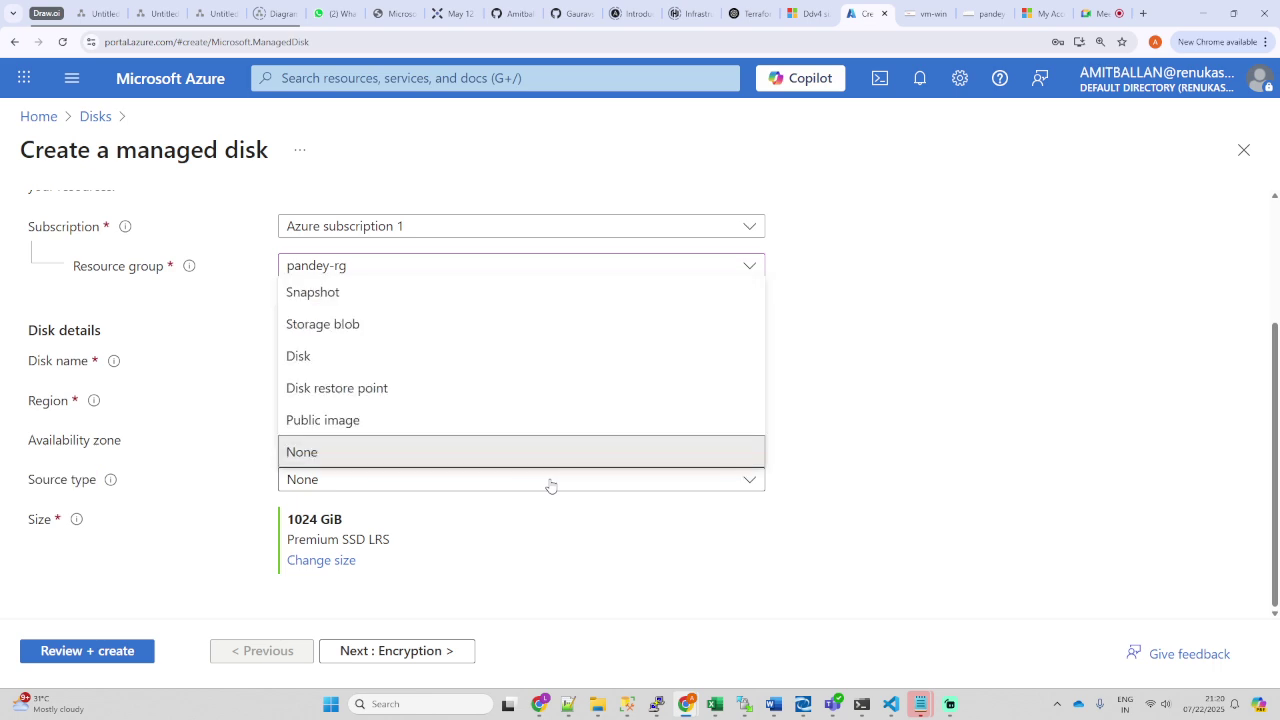
pyautogui.click(363, 293)
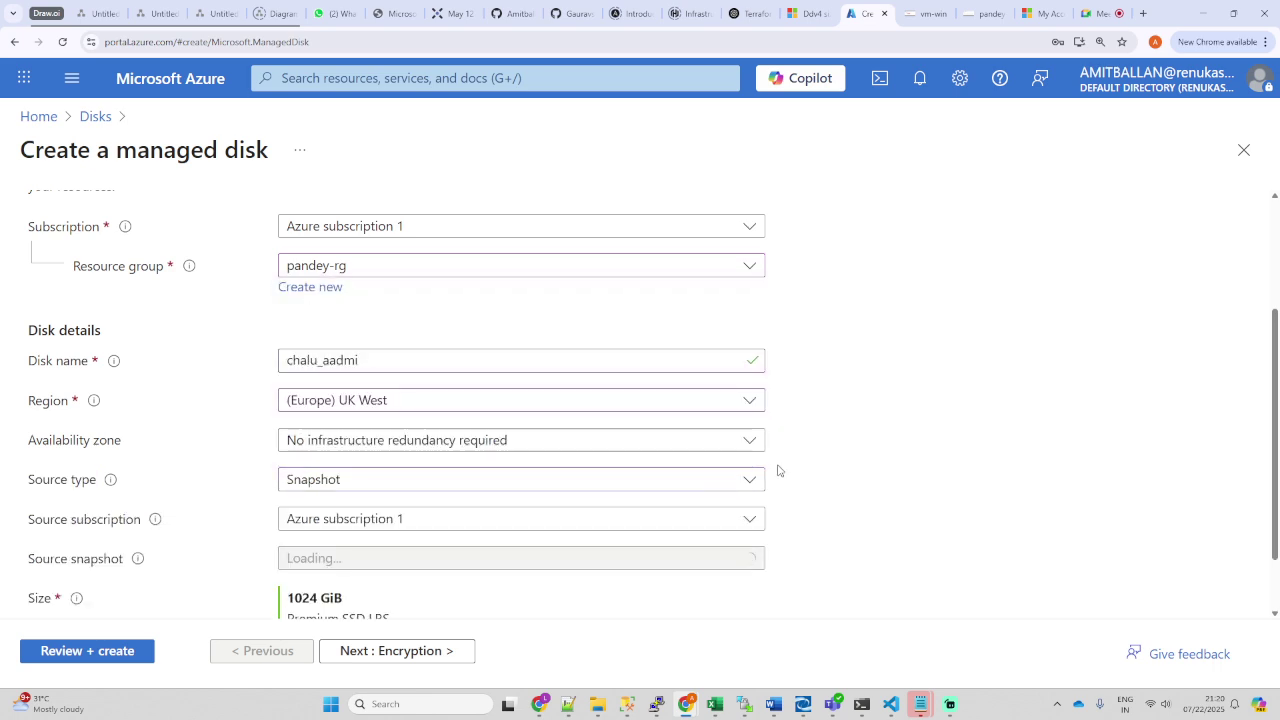
pyautogui.scroll(-1, 489, 385)
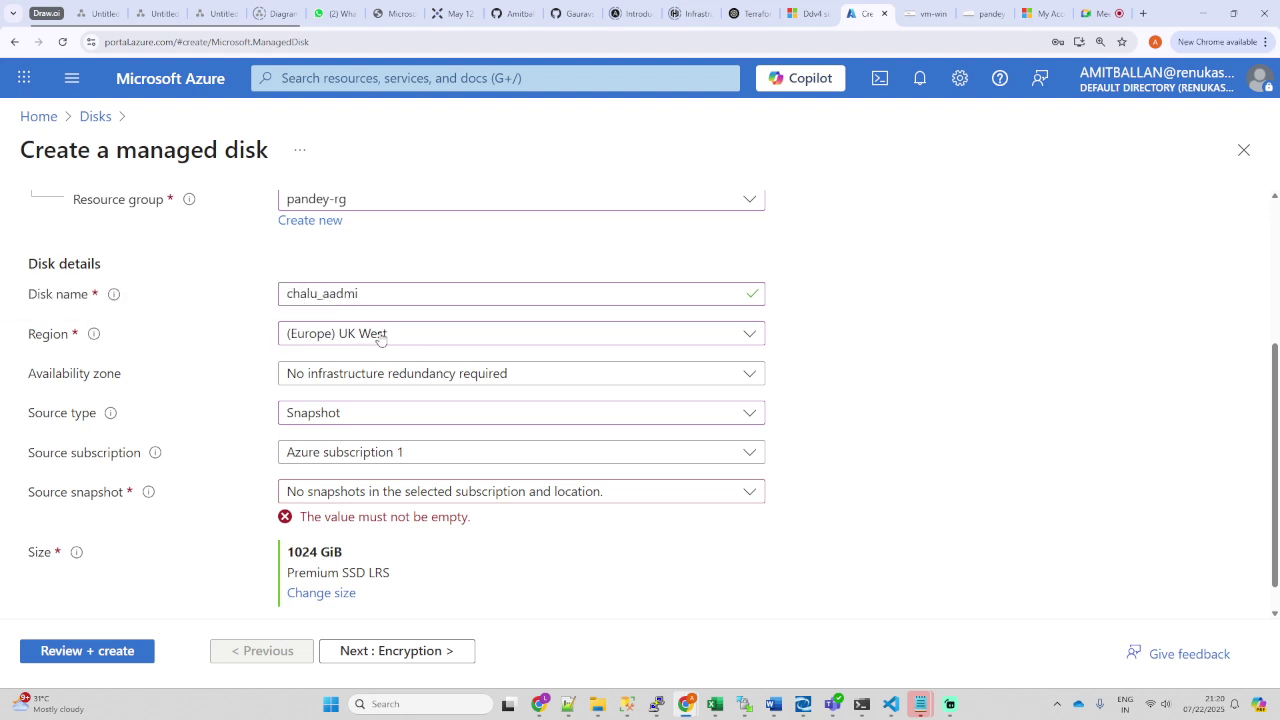
pyautogui.moveTo(388, 337); pyautogui.dragTo(285, 340)
pyautogui.click(416, 346)
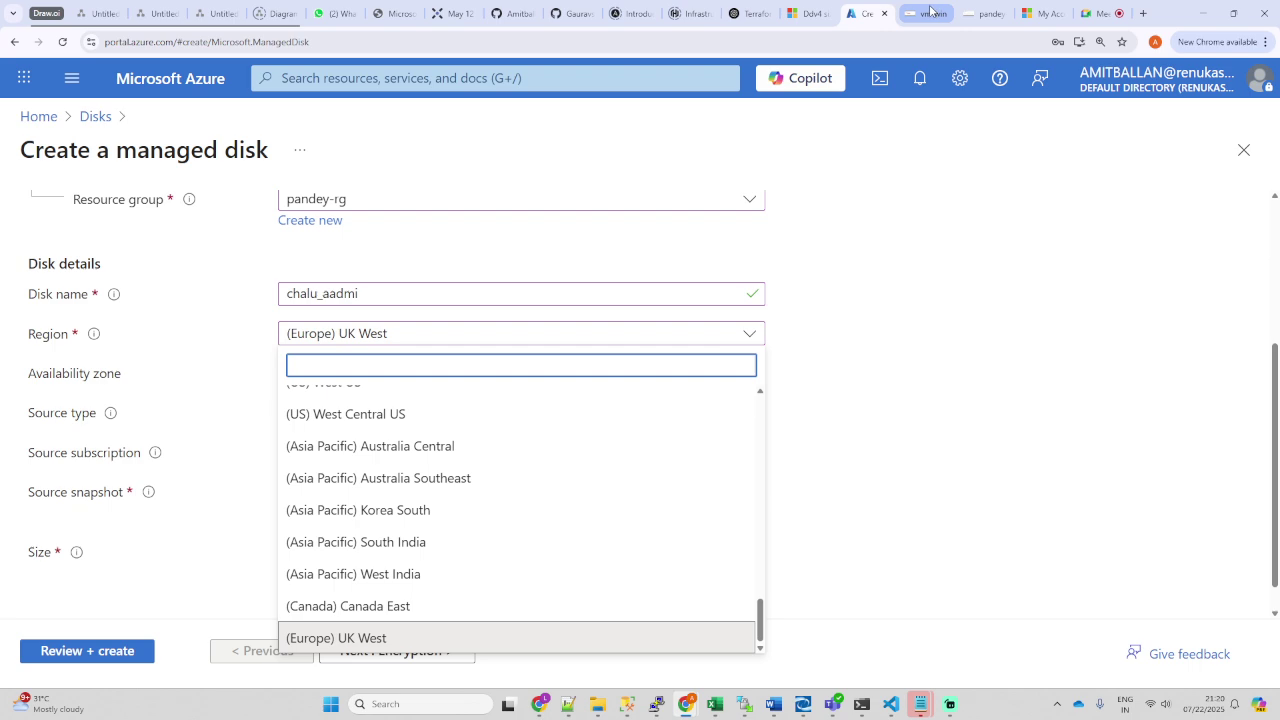
pyautogui.moveTo(388, 334); pyautogui.dragTo(338, 334)
pyautogui.click(968, 343)
pyautogui.scroll(3, 742, 327)
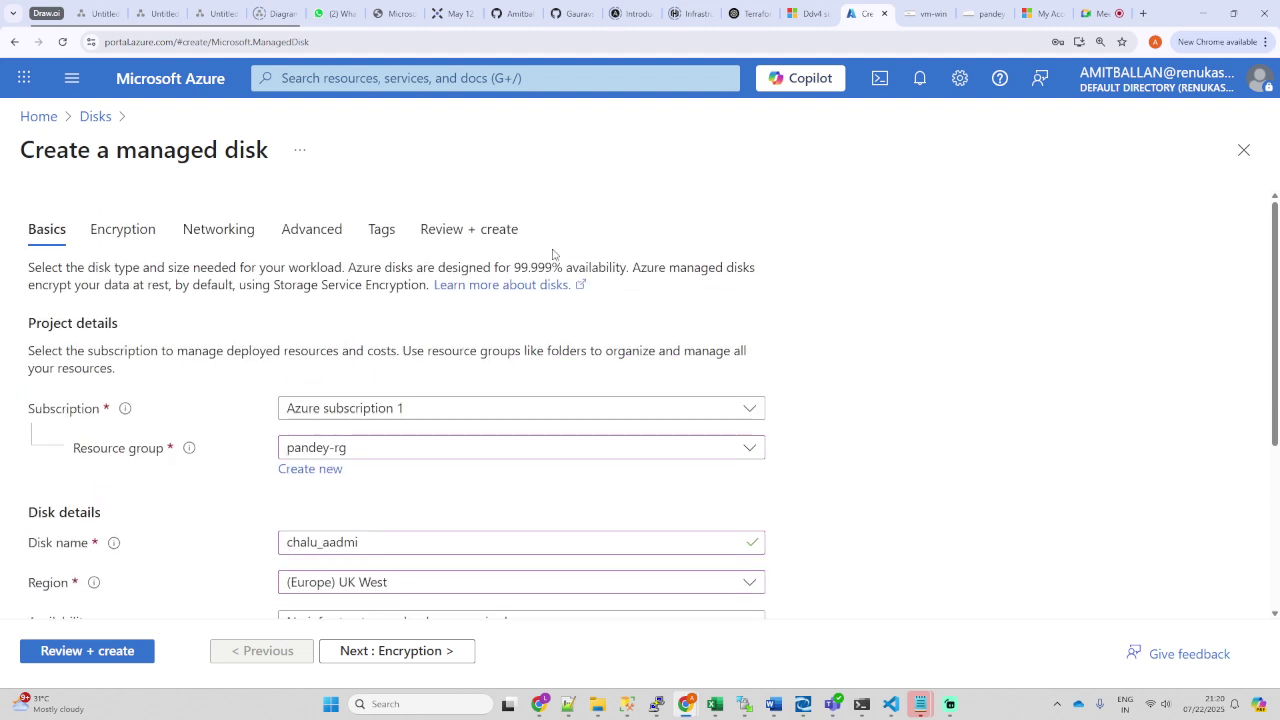
# Step: Open the portal home in a separate browser tab, continue with the organizational account and open the Snapshots service
pyautogui.rightClick(40, 122)
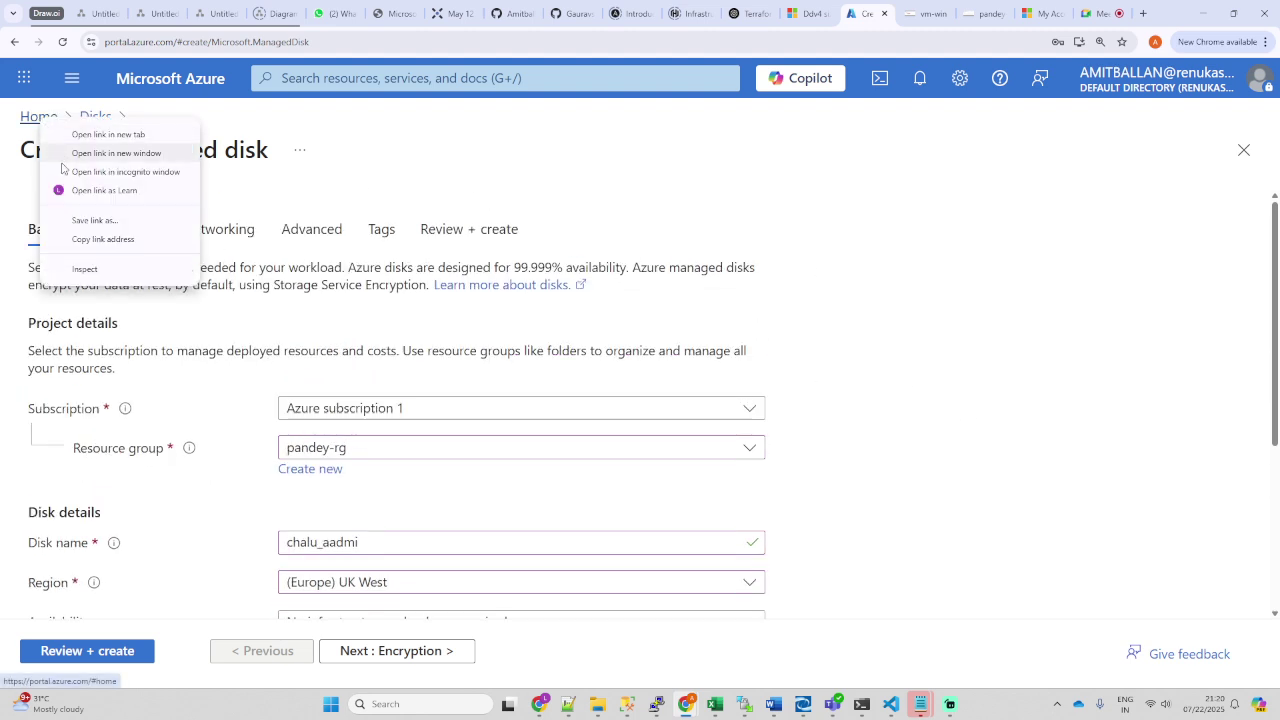
pyautogui.rightClick(32, 116)
pyautogui.click(100, 148)
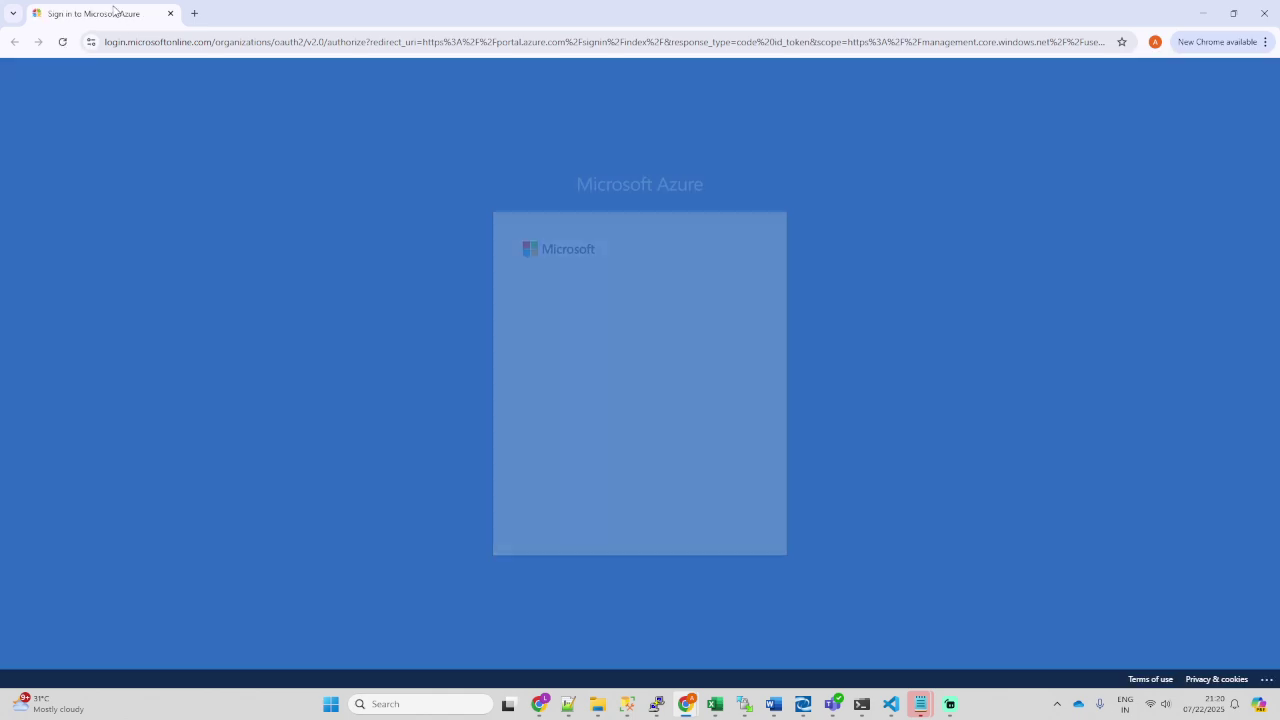
pyautogui.moveTo(100, 13); pyautogui.dragTo(881, 17)
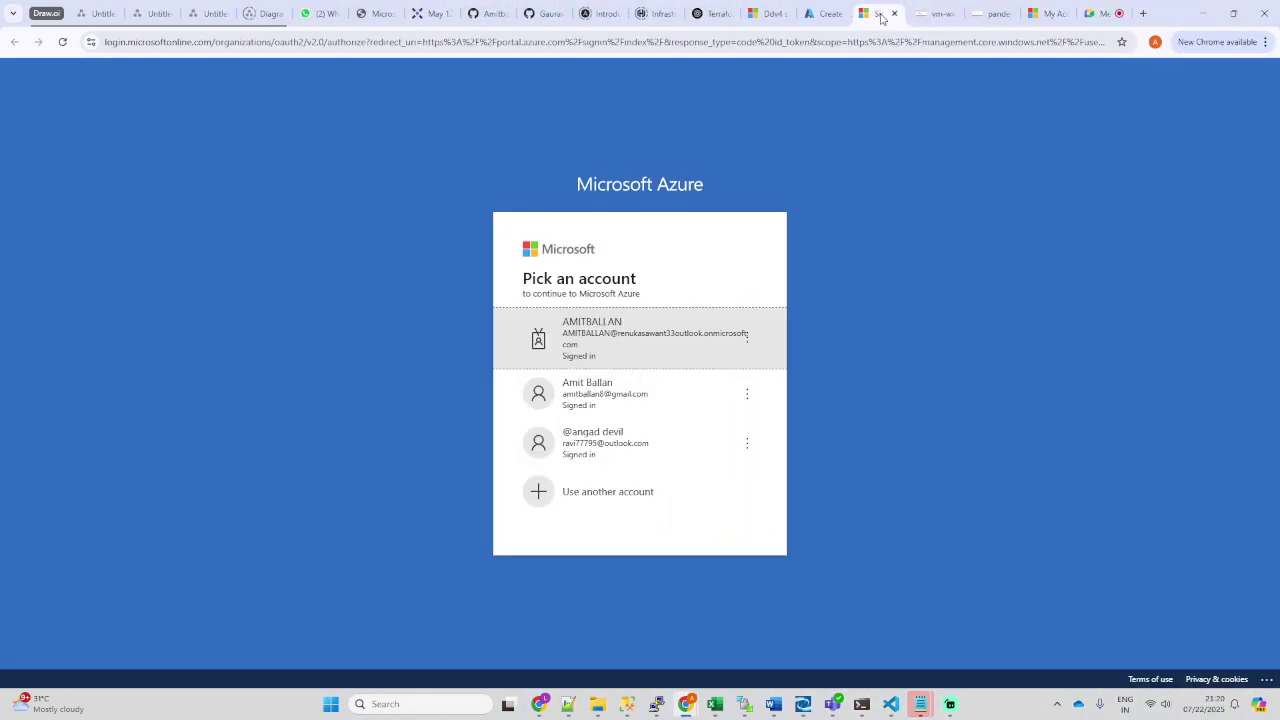
pyautogui.click(610, 345)
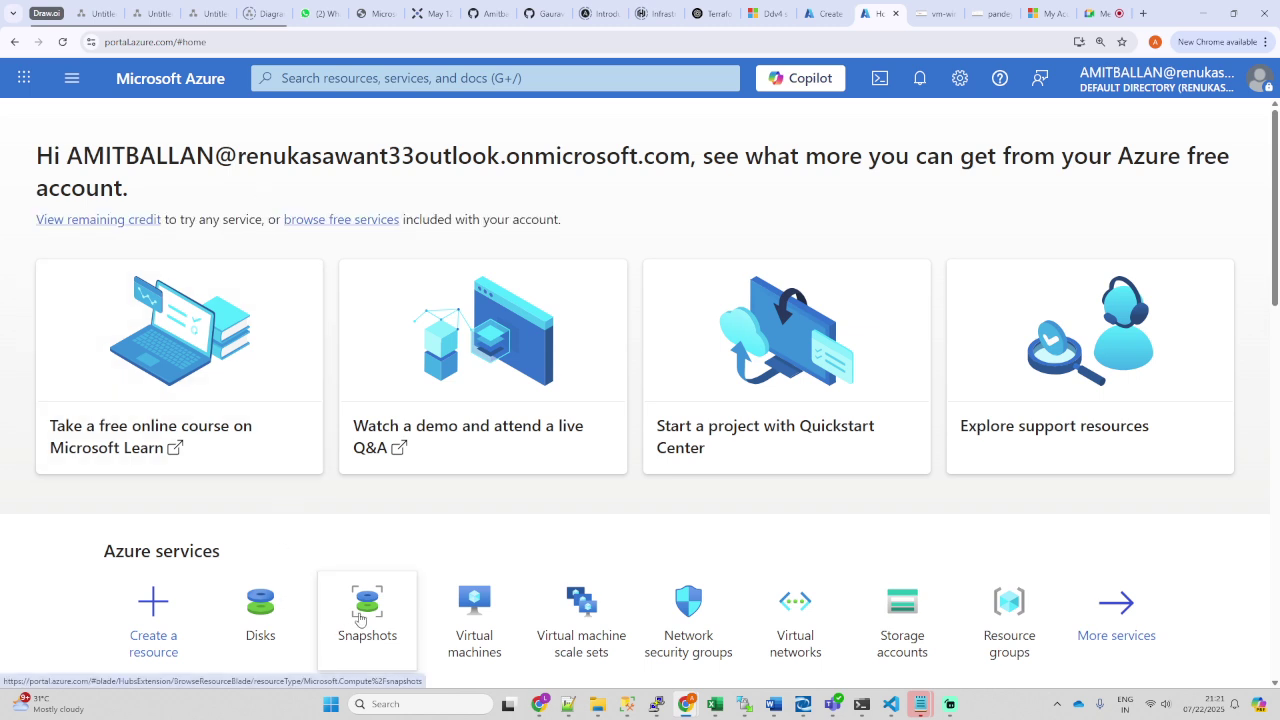
pyautogui.click(360, 619)
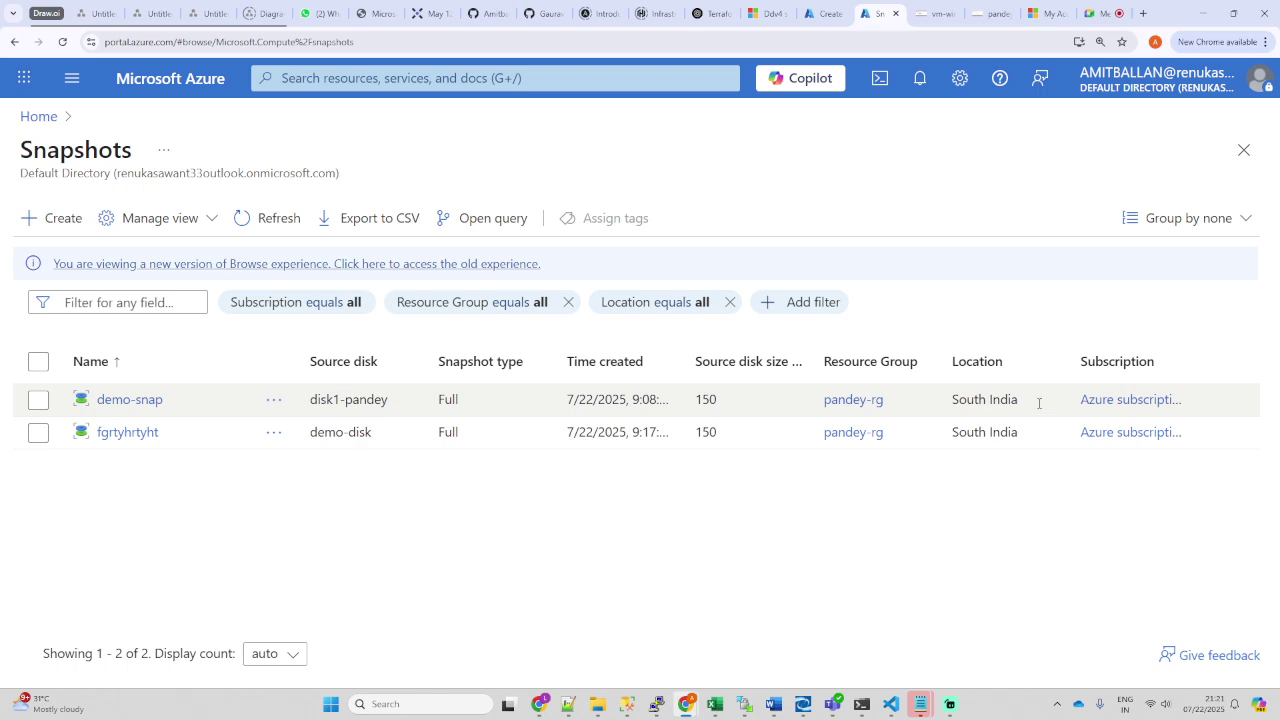
# Step: Check demo-snap's location in the Snapshots list and set the new disk's region to (Europe) France Central
pyautogui.moveTo(1039, 403); pyautogui.dragTo(946, 404)
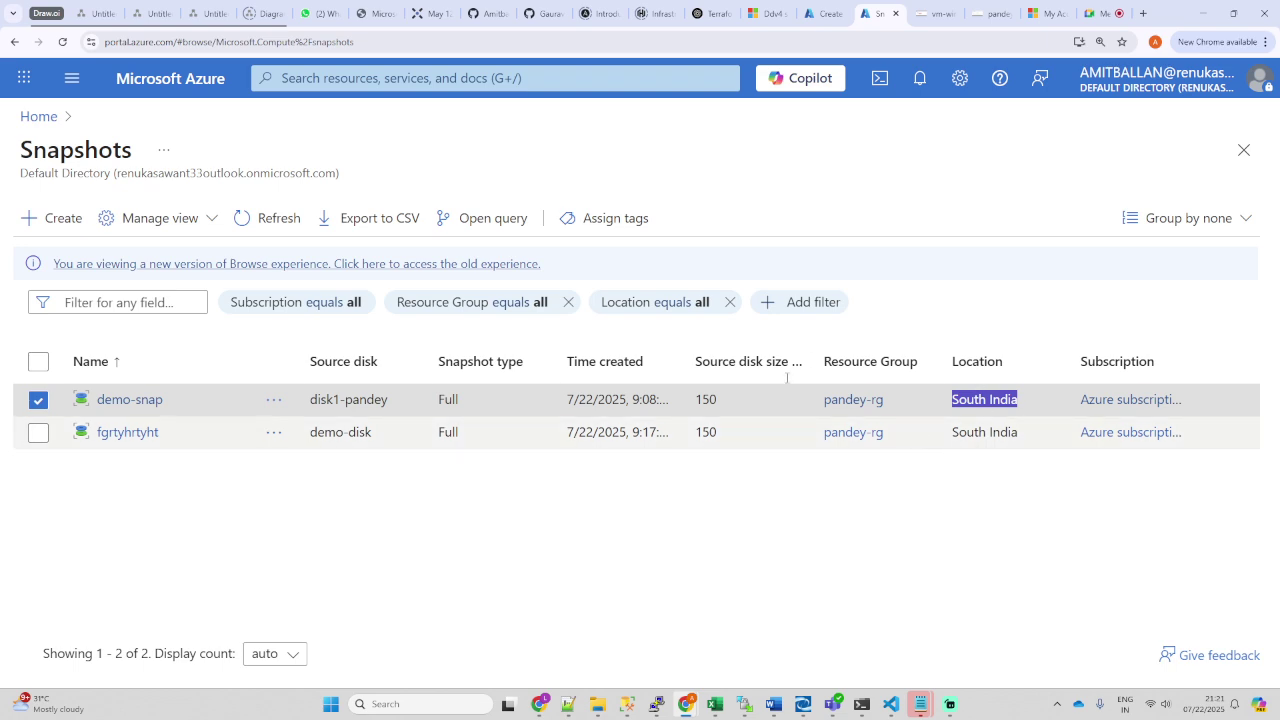
pyautogui.click(828, 13)
pyautogui.scroll(-2, 451, 480)
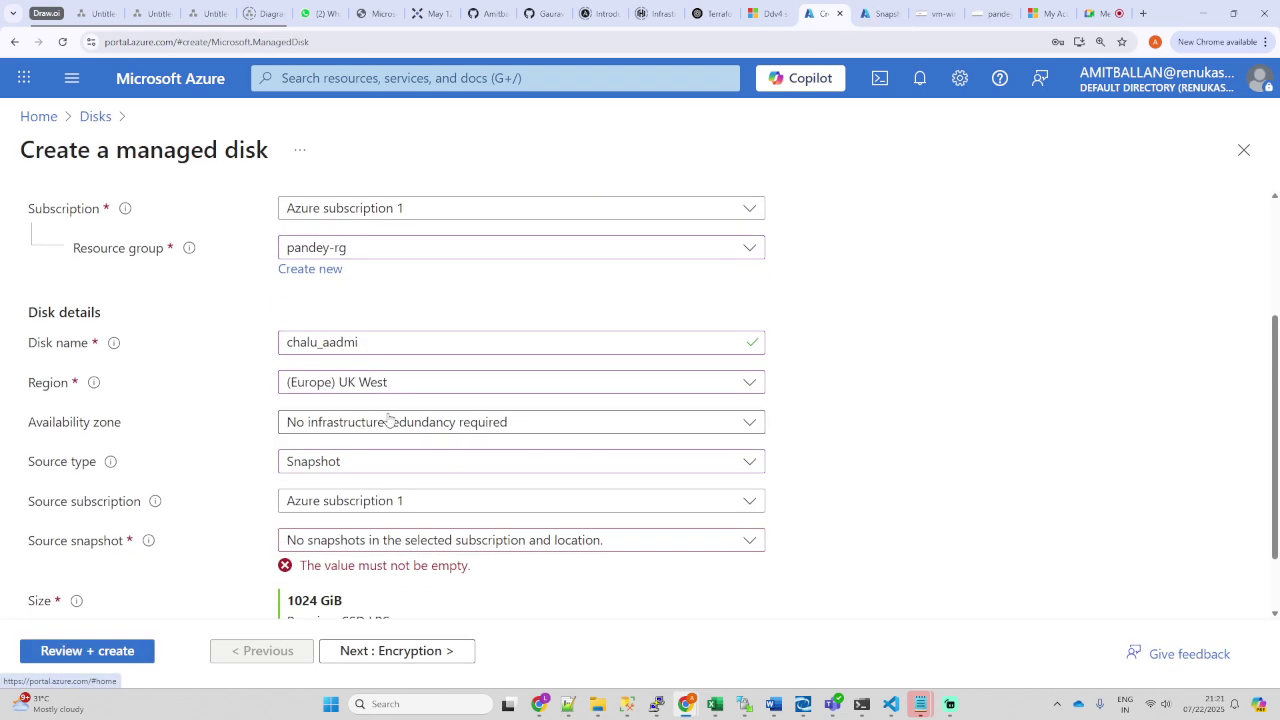
pyautogui.click(375, 382)
pyautogui.scroll(5, 382, 512)
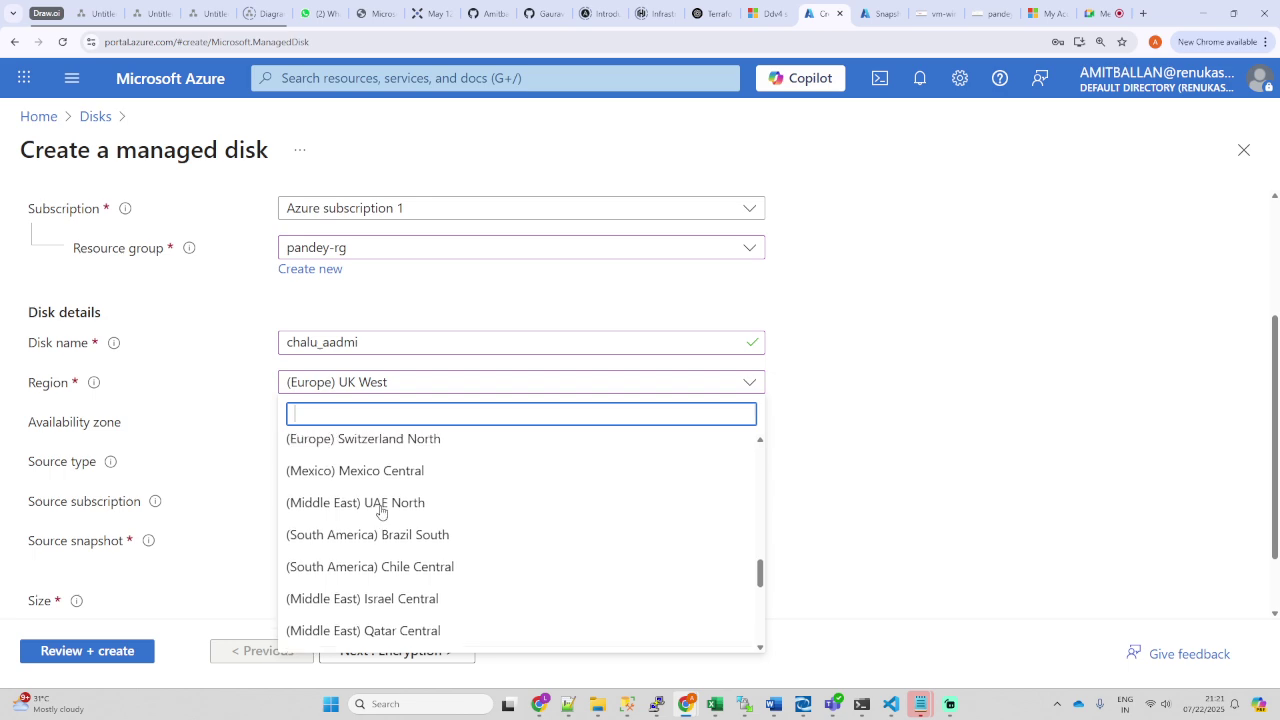
pyautogui.scroll(3, 381, 512)
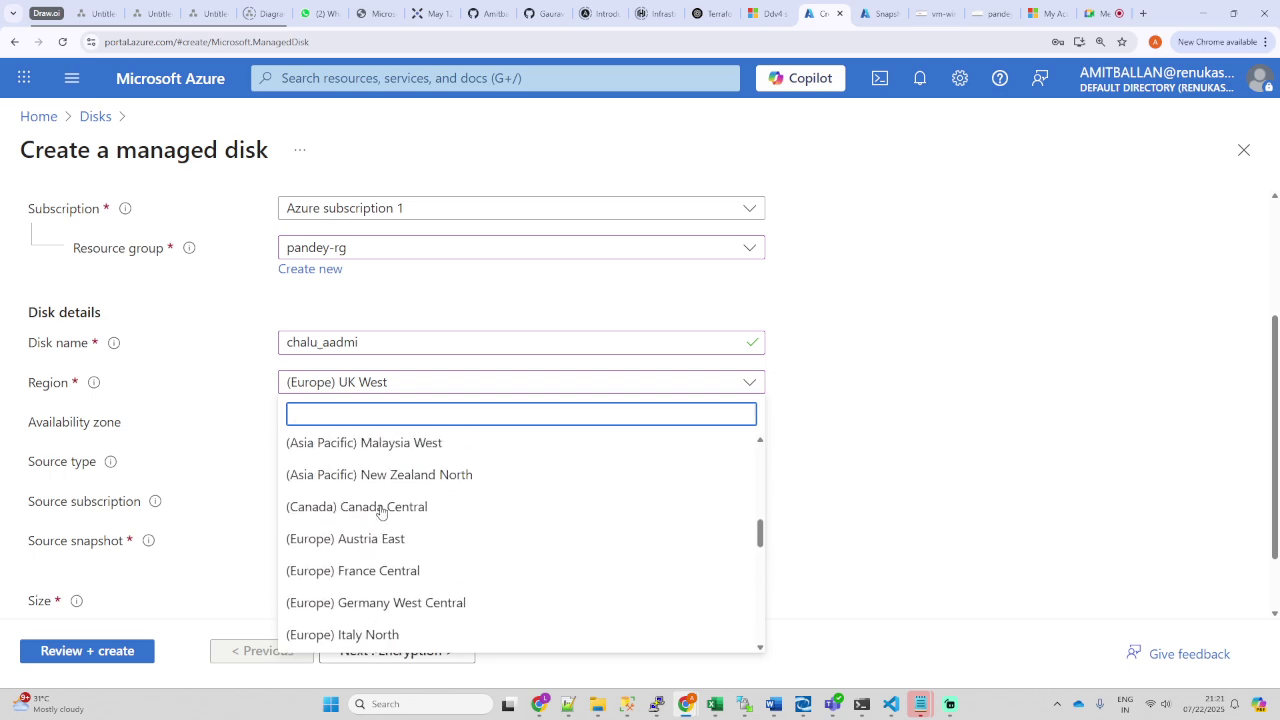
pyautogui.click(407, 584)
pyautogui.scroll(-1, 866, 436)
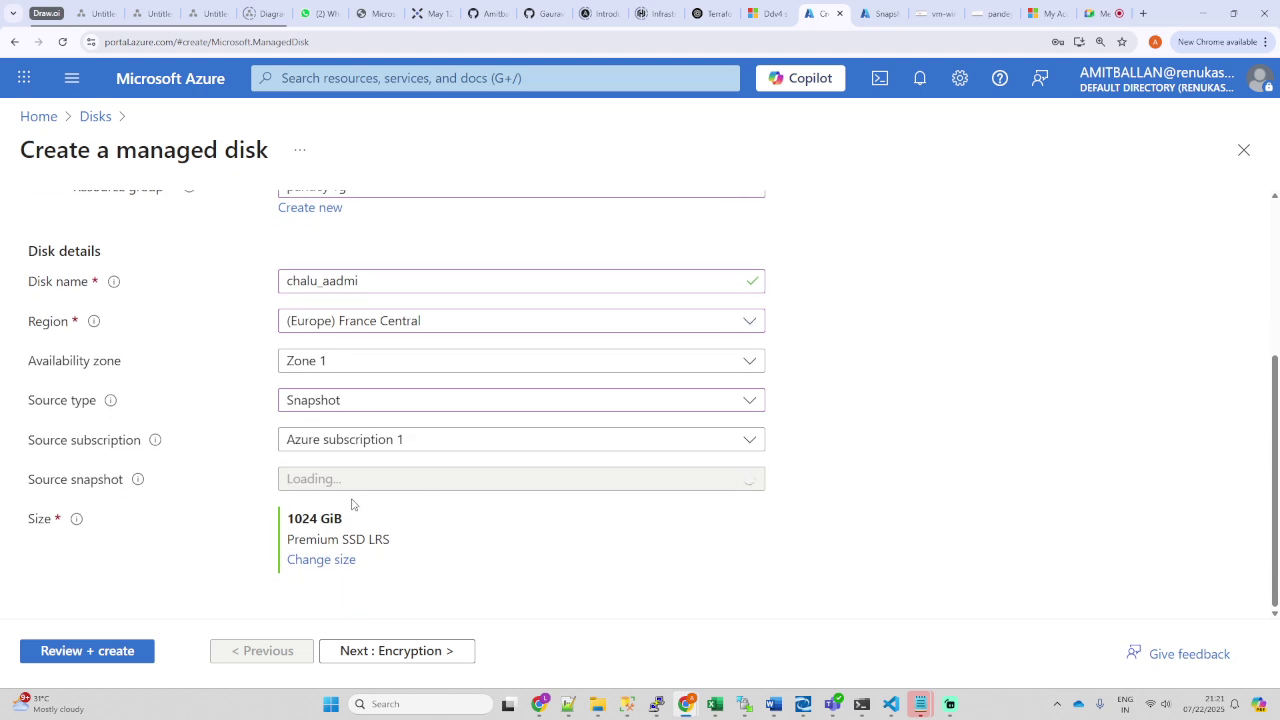
# Step: Examine the source snapshot choices and the source type options offered for the new disk in the France Central region
pyautogui.moveTo(360, 528); pyautogui.dragTo(279, 525)
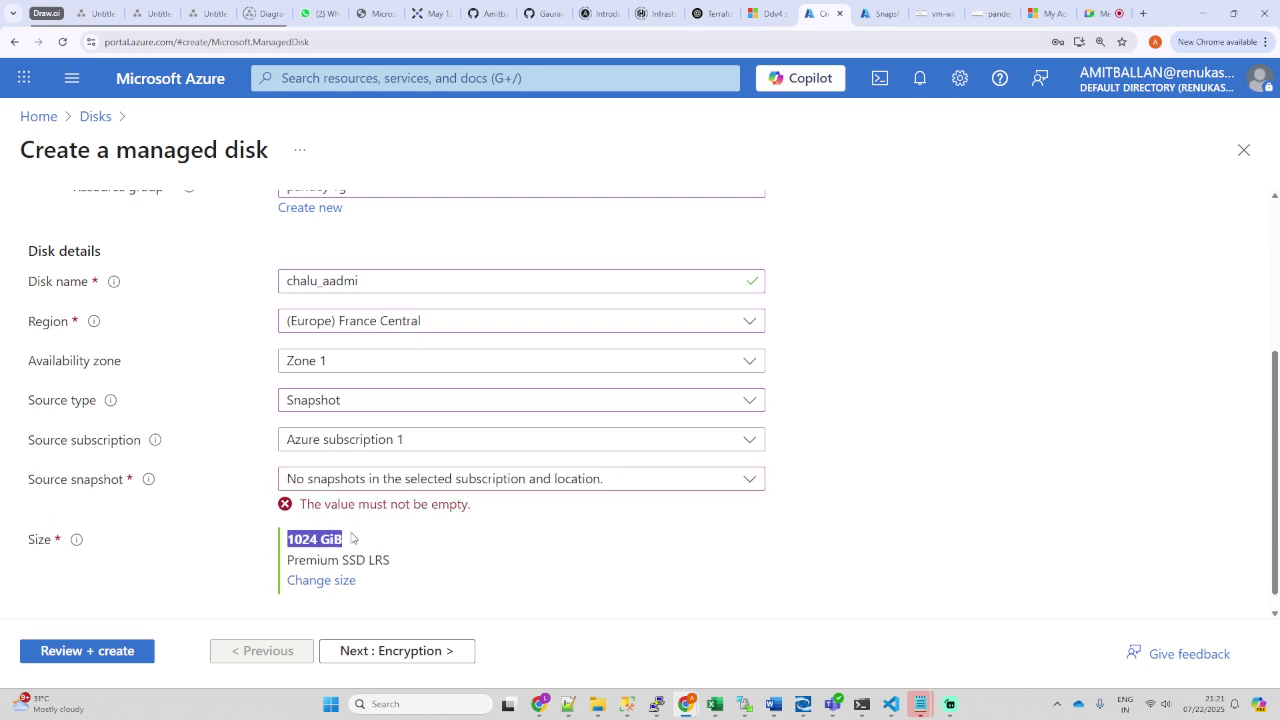
pyautogui.click(445, 482)
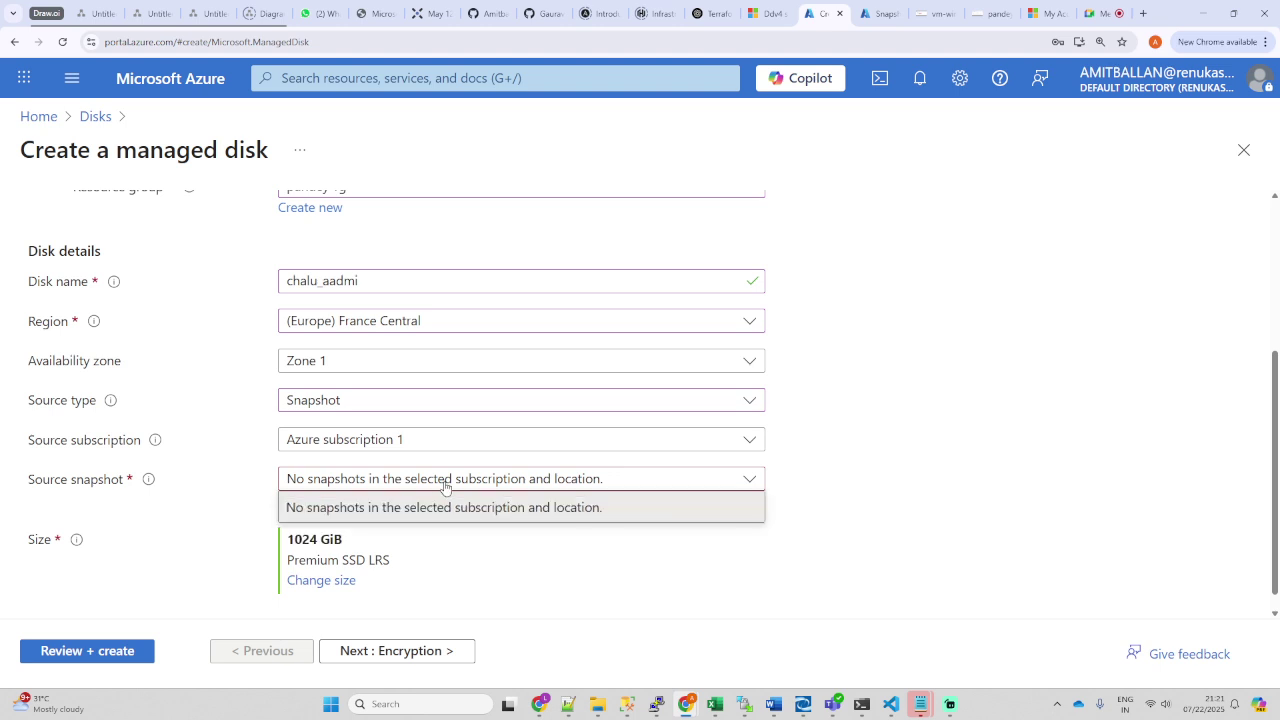
pyautogui.click(447, 547)
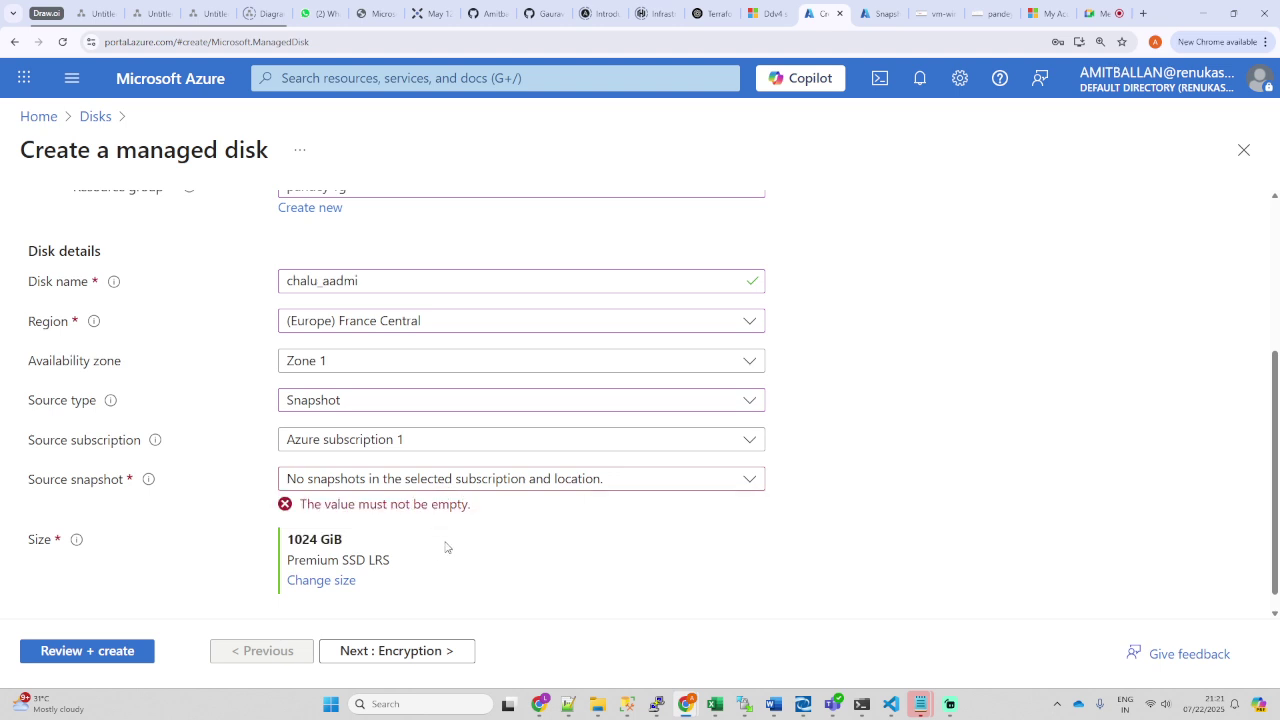
pyautogui.click(400, 482)
pyautogui.click(411, 535)
pyautogui.click(360, 407)
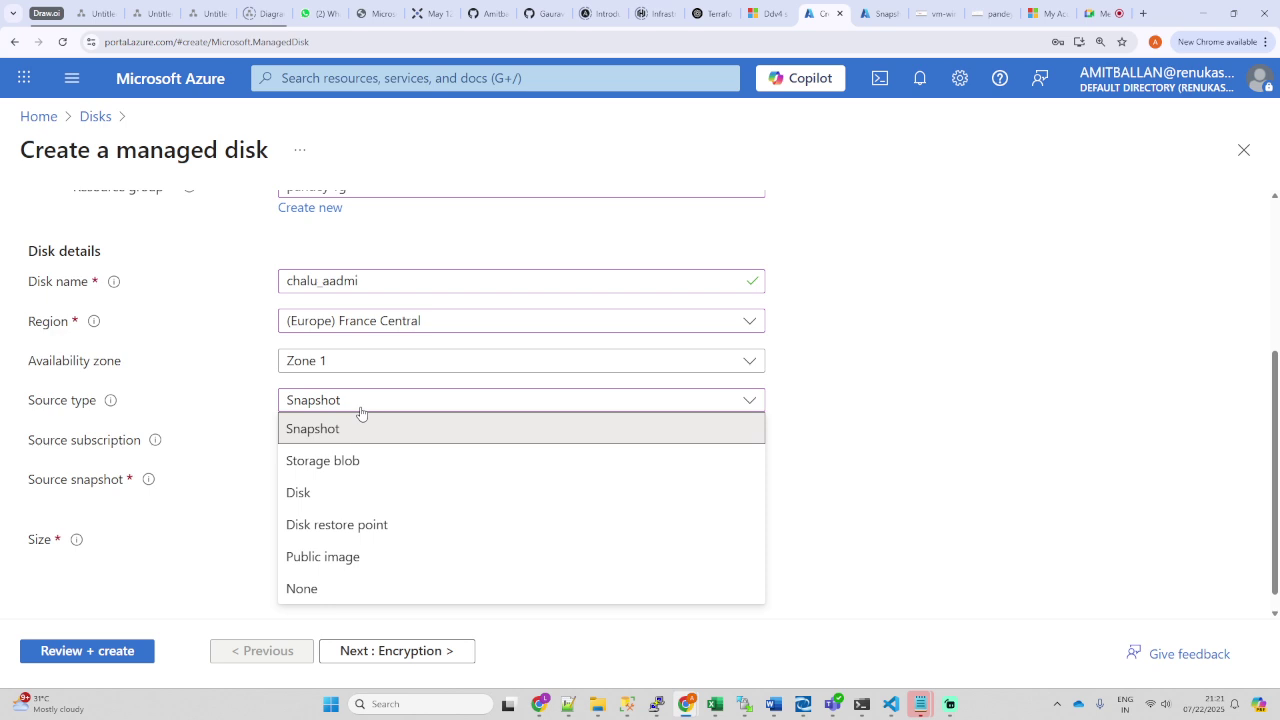
pyautogui.click(361, 413)
pyautogui.click(366, 441)
pyautogui.click(367, 442)
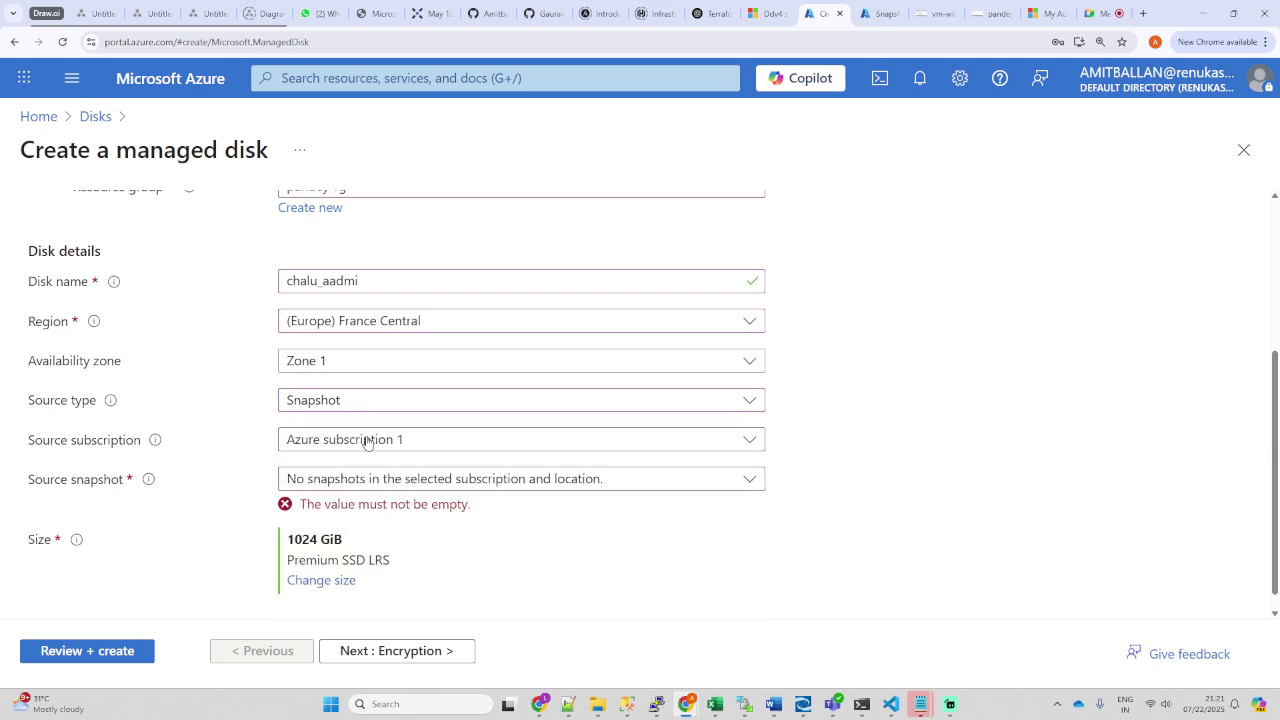
pyautogui.click(365, 481)
pyautogui.click(365, 480)
pyautogui.click(366, 479)
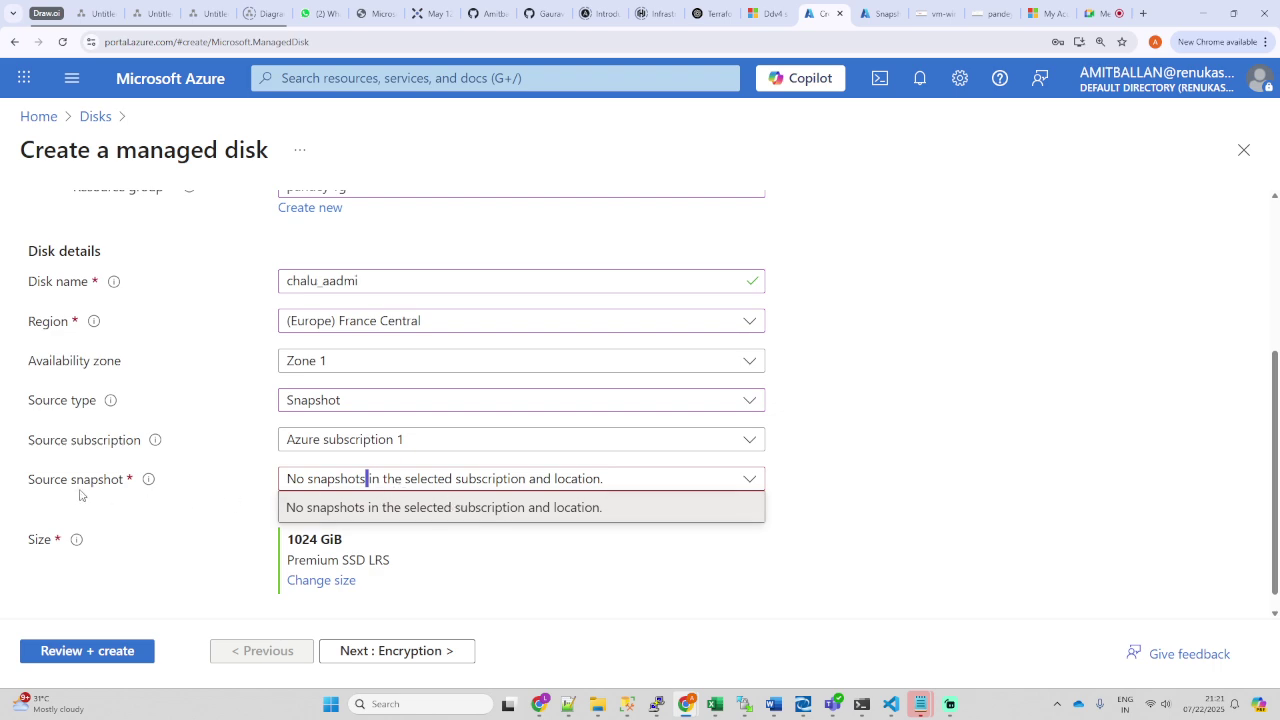
pyautogui.moveTo(30, 484); pyautogui.dragTo(133, 485)
pyautogui.click(167, 498)
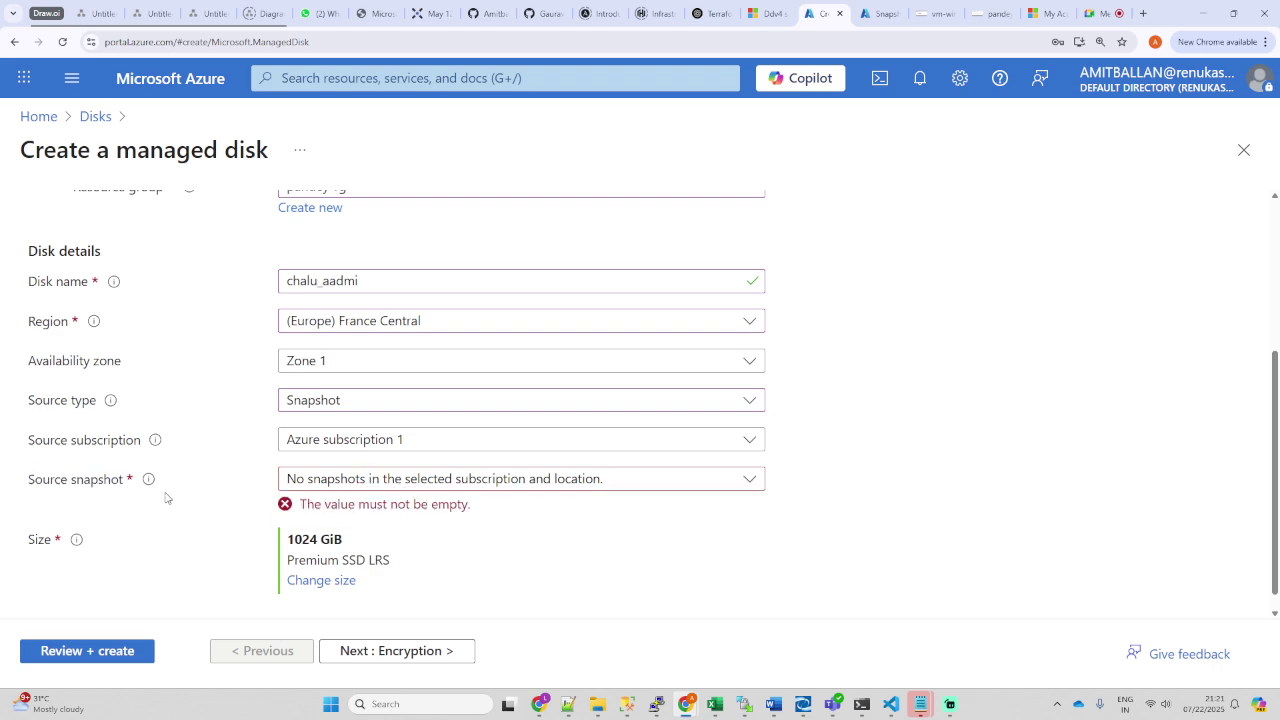
# Step: Check the snapshots' location again and set the new disk's region to (Asia Pacific) South India
pyautogui.click(880, 13)
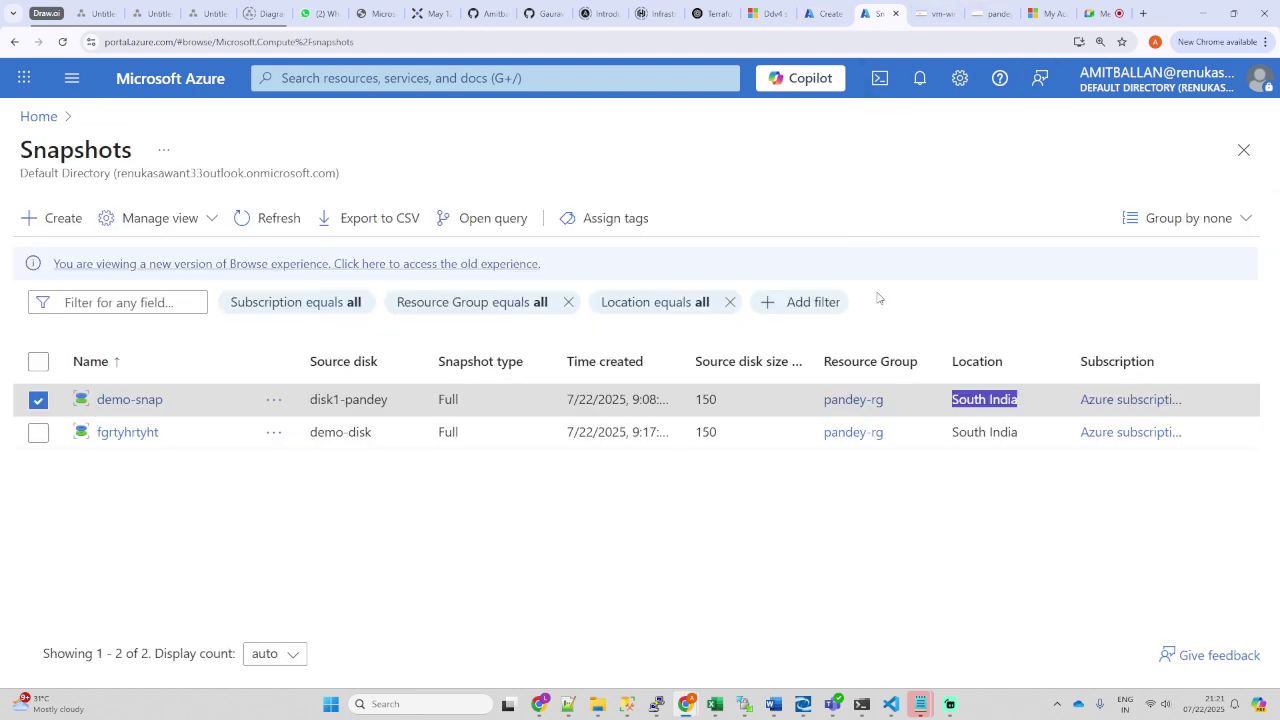
pyautogui.click(828, 13)
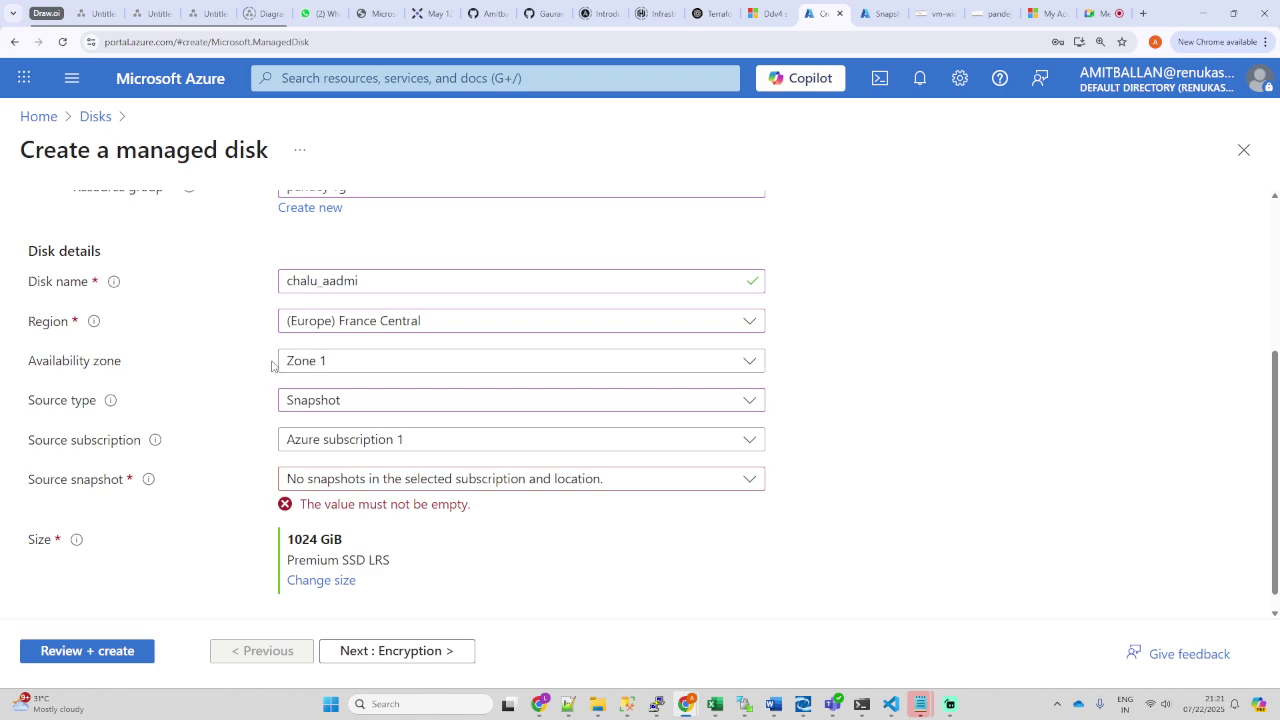
pyautogui.click(423, 320)
pyautogui.scroll(-2, 430, 460)
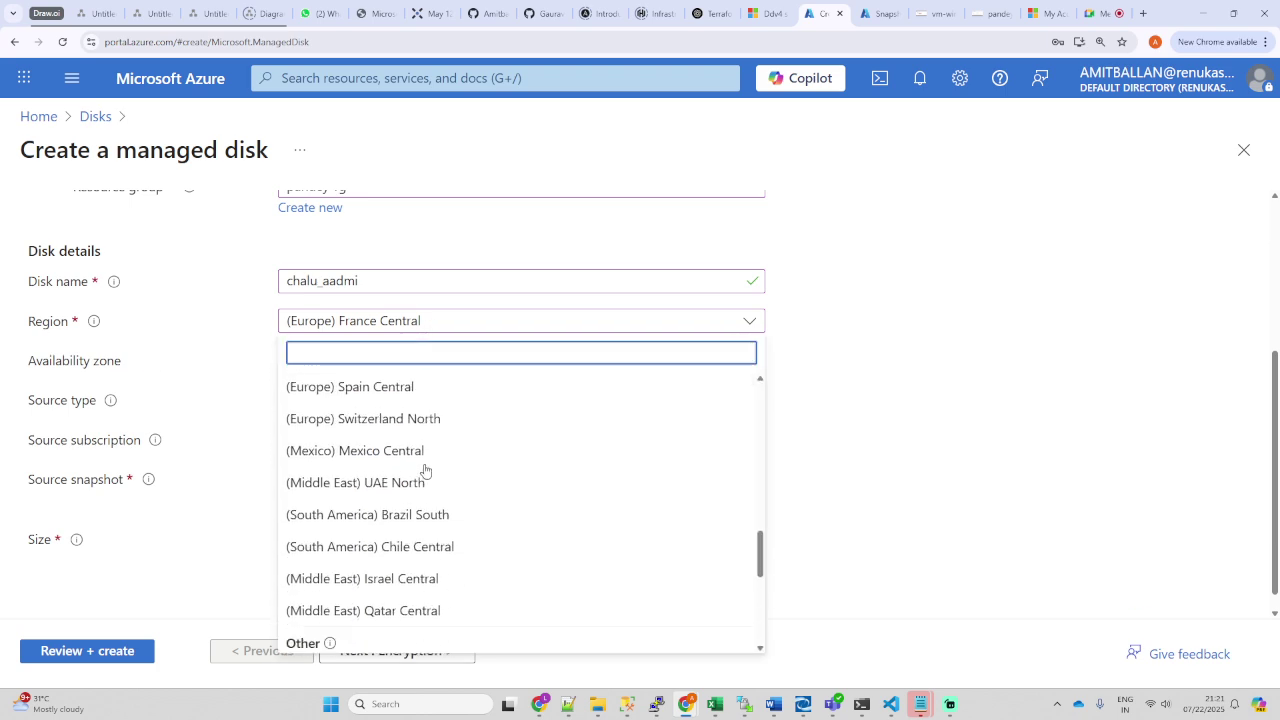
pyautogui.scroll(-2, 425, 470)
pyautogui.write('so')
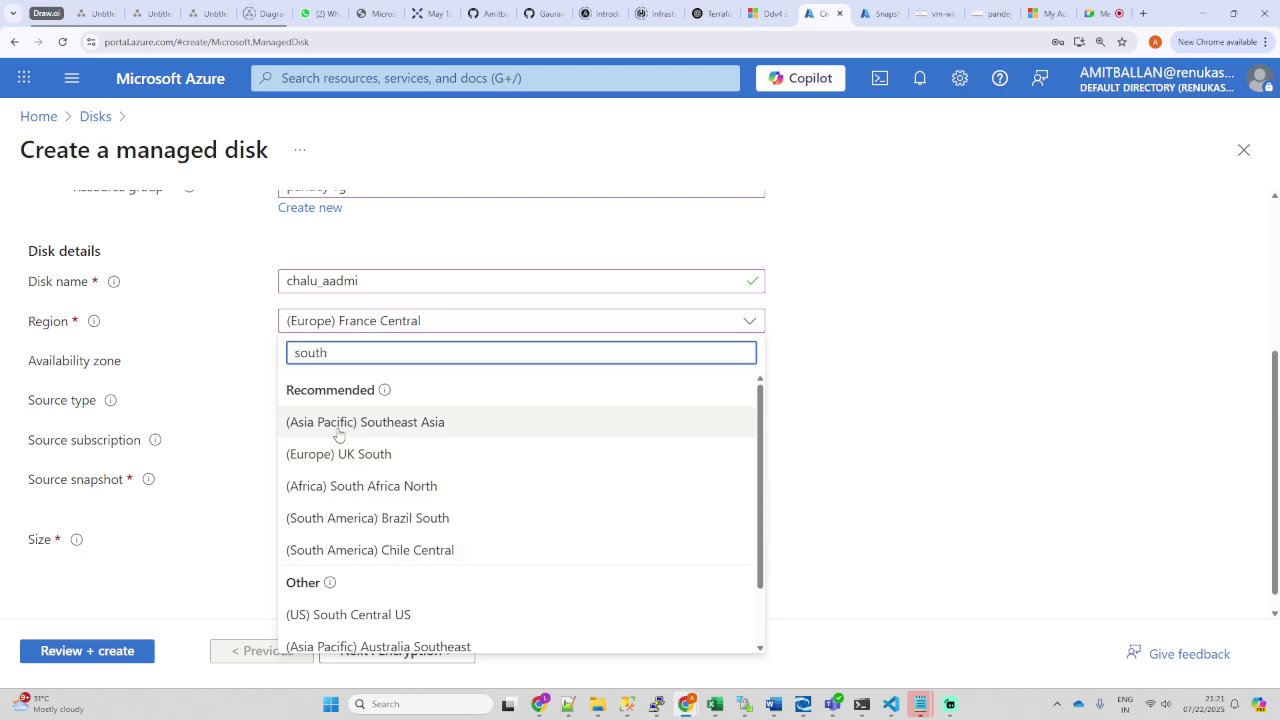
pyautogui.write('uth')
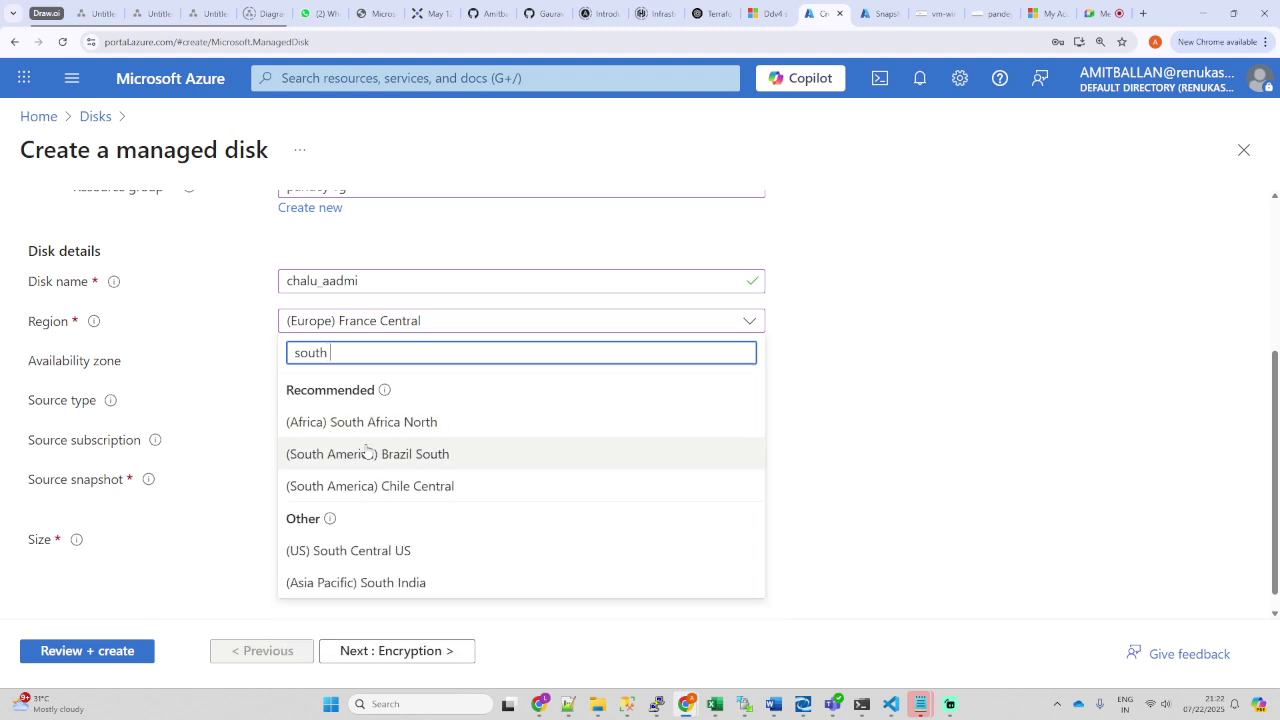
pyautogui.click(372, 584)
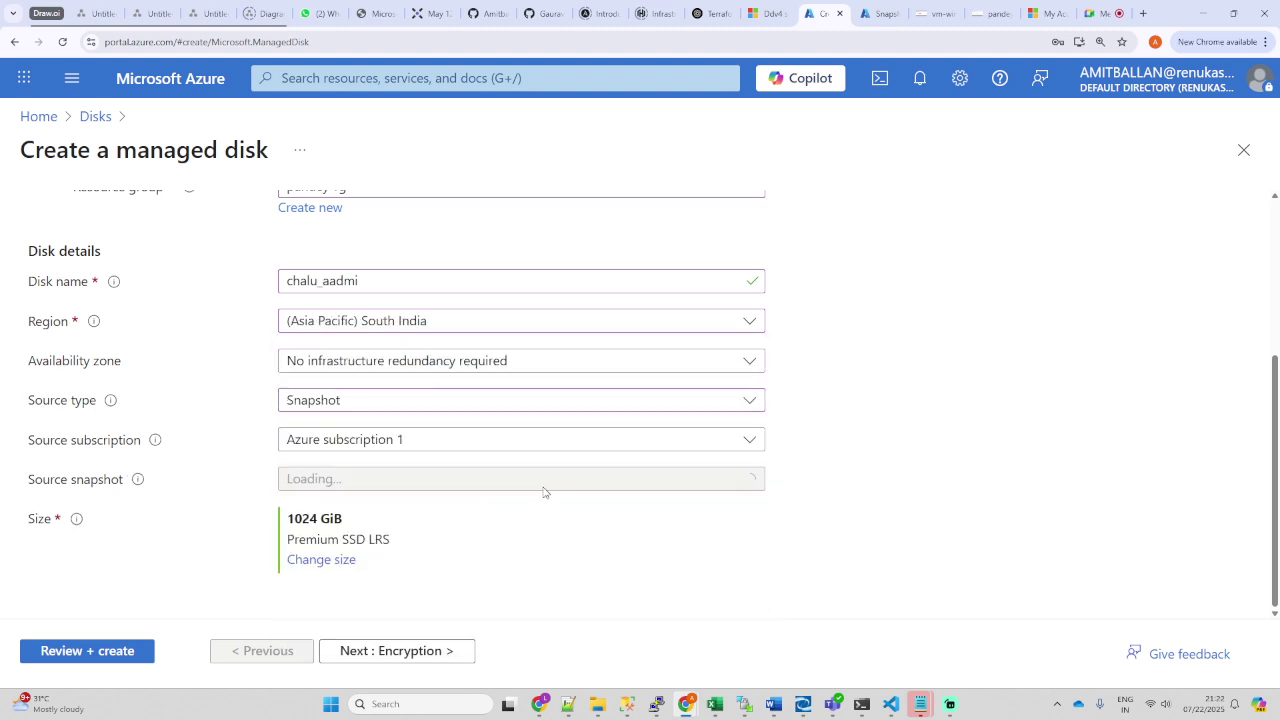
# Step: Choose fgrtyhrtyht as the source snapshot for the new disk and look over the rest of the form
pyautogui.click(495, 484)
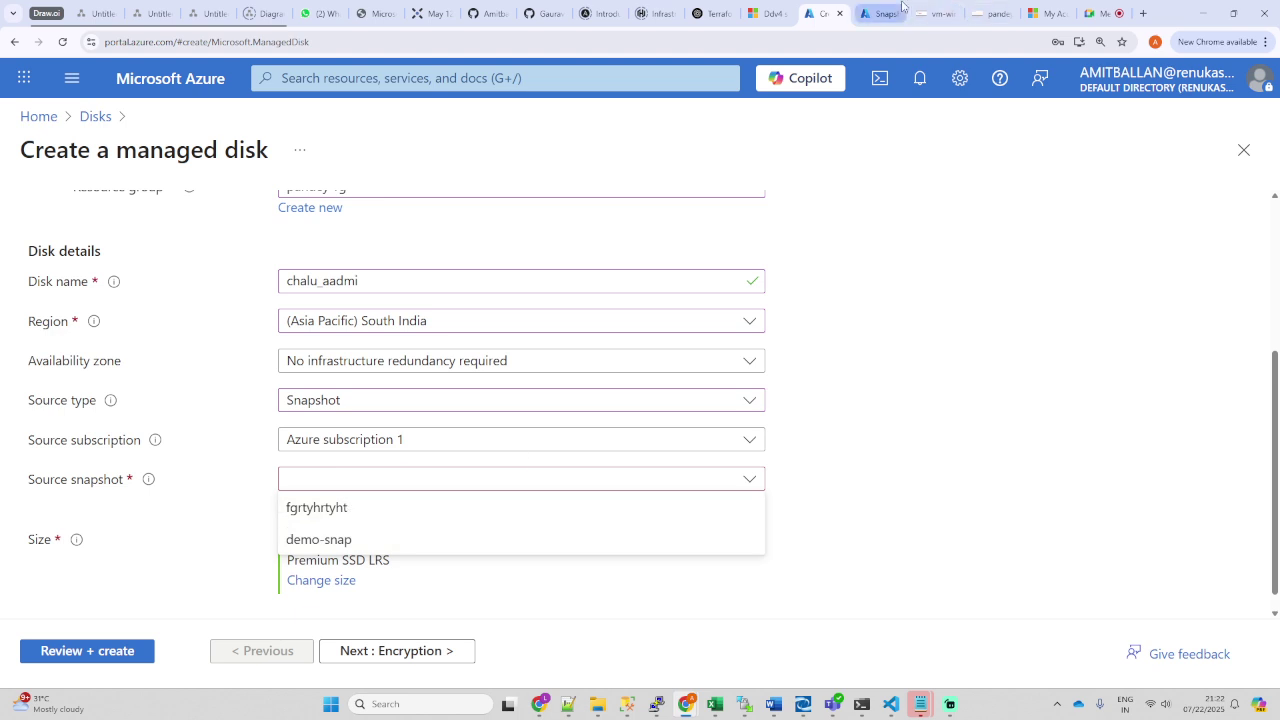
pyautogui.click(940, 13)
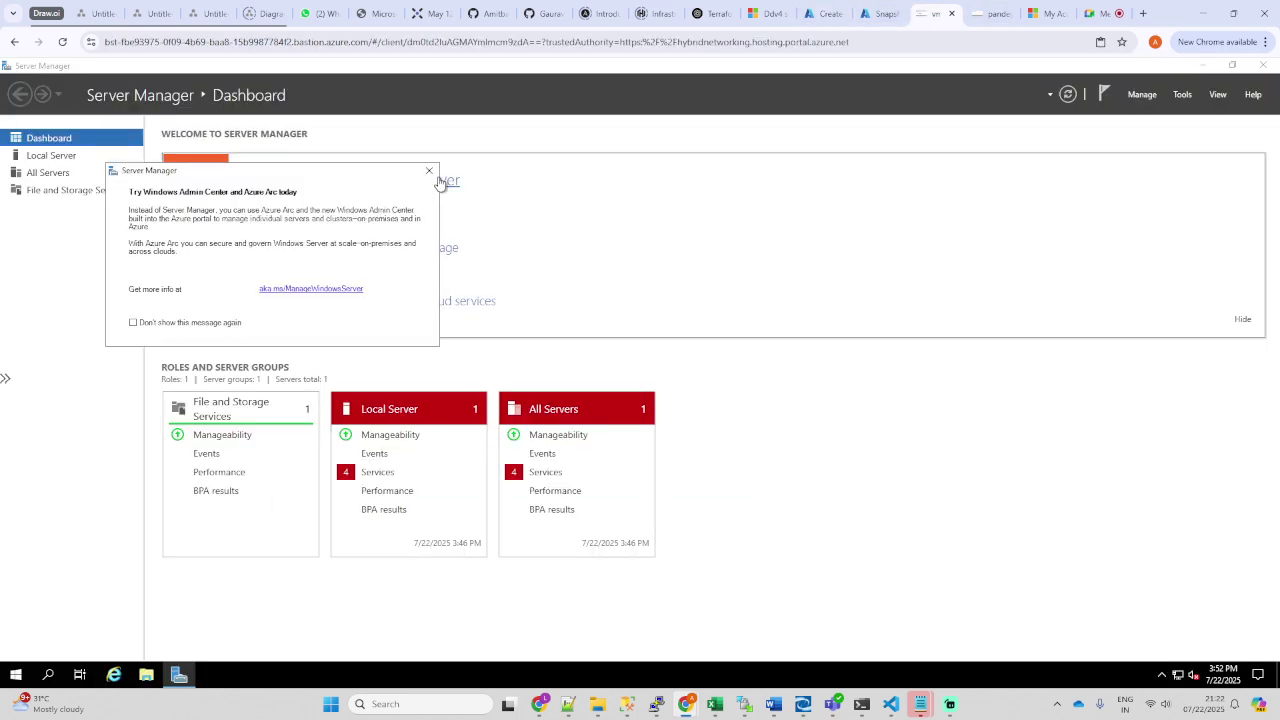
pyautogui.click(823, 6)
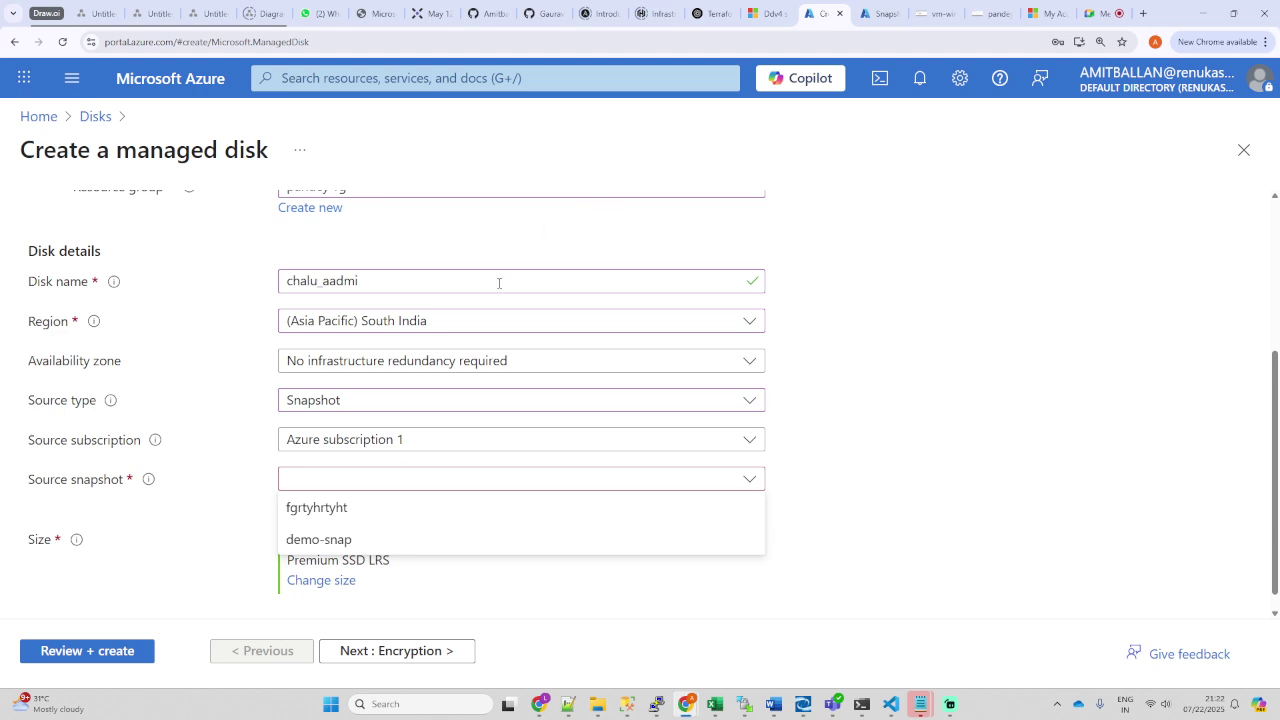
pyautogui.click(330, 510)
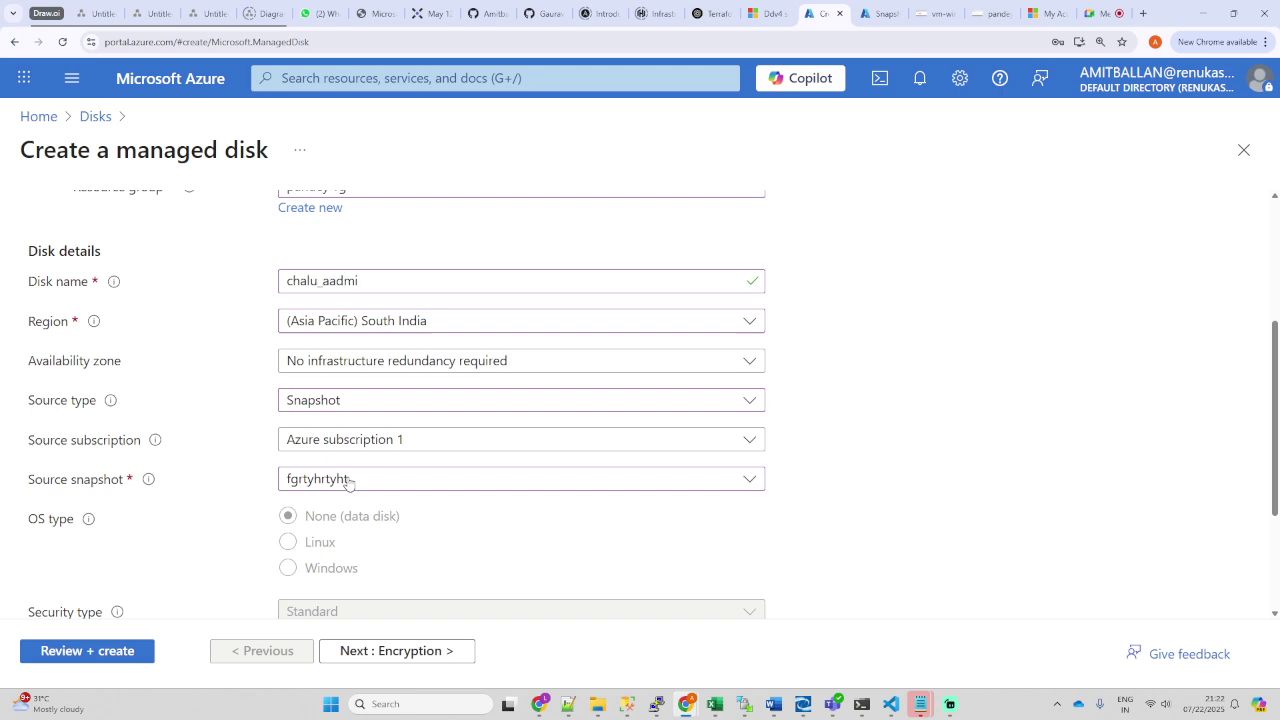
pyautogui.scroll(-2, 205, 510)
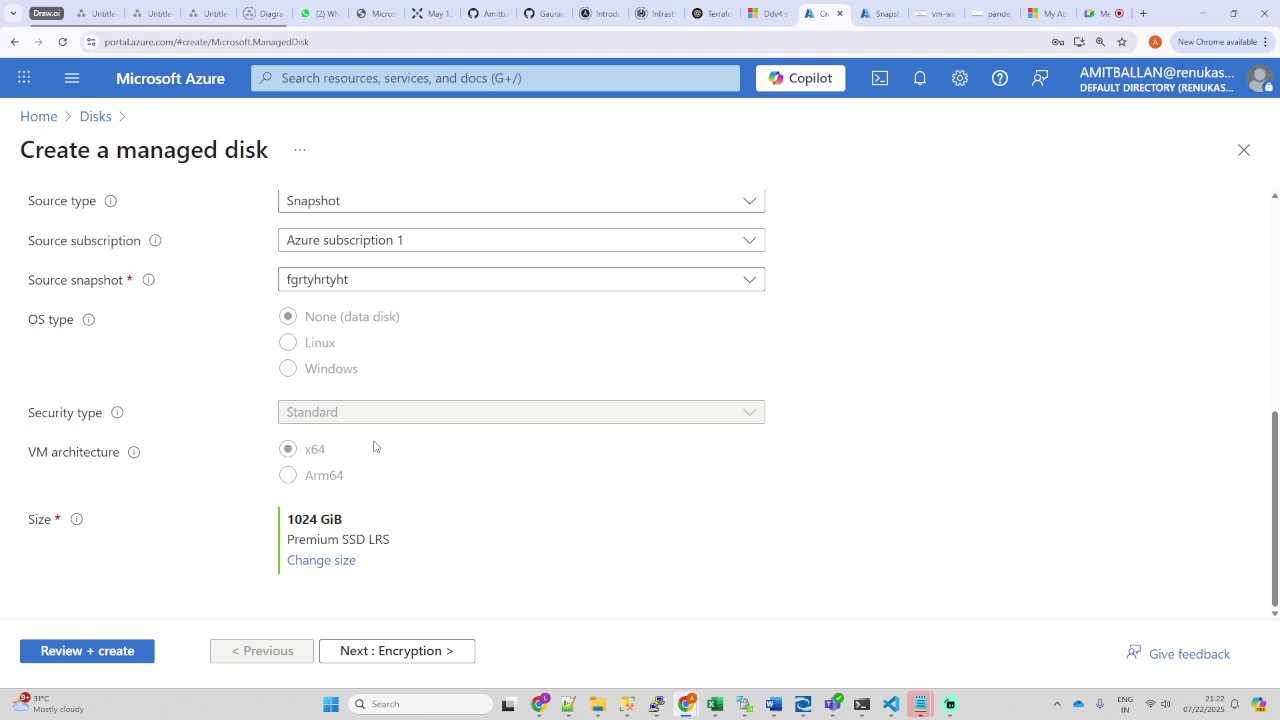
pyautogui.scroll(3, 375, 446)
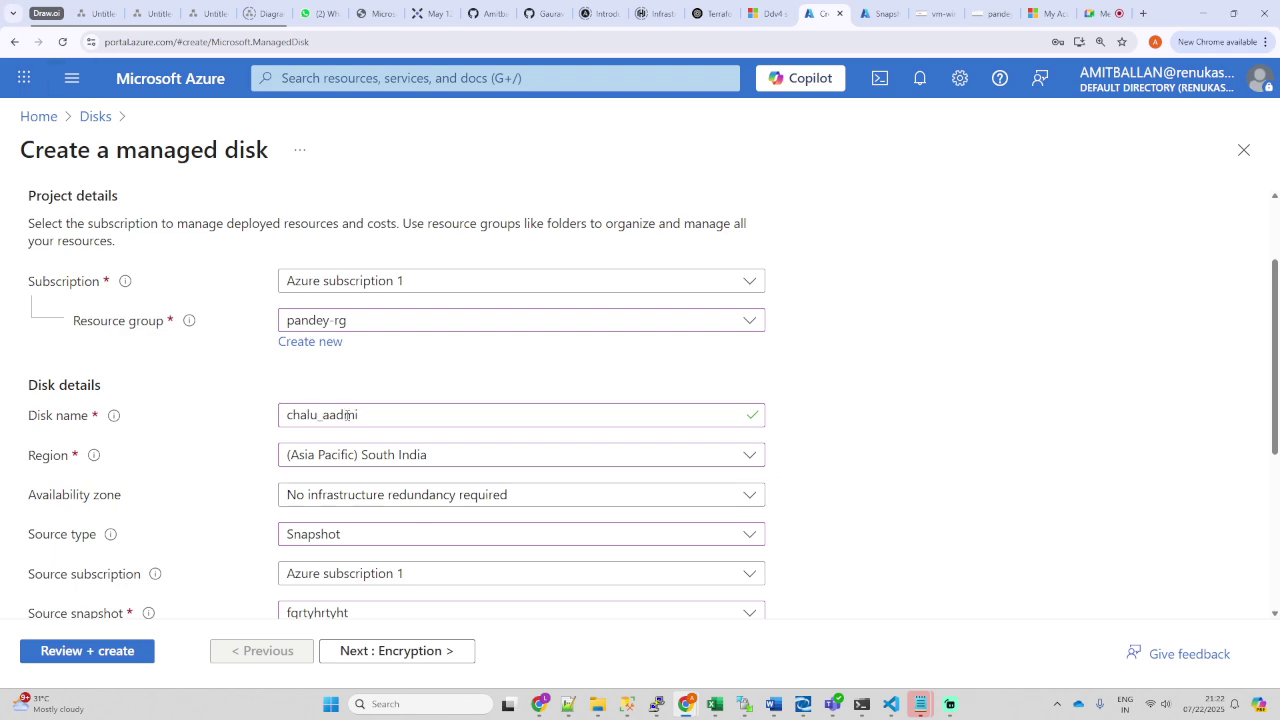
# Step: Change the new disk's size to Standard SSD storage with a custom disk size of 150 GiB
pyautogui.scroll(-3, 352, 425)
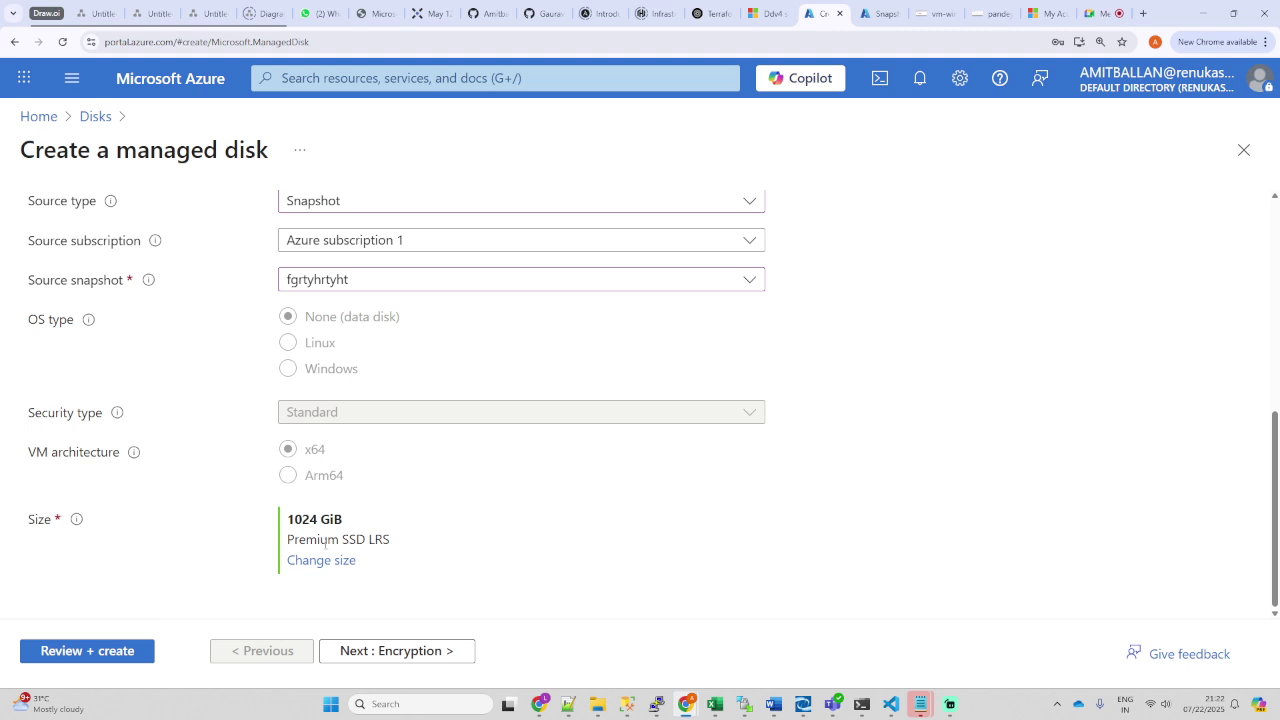
pyautogui.moveTo(344, 519); pyautogui.dragTo(288, 526)
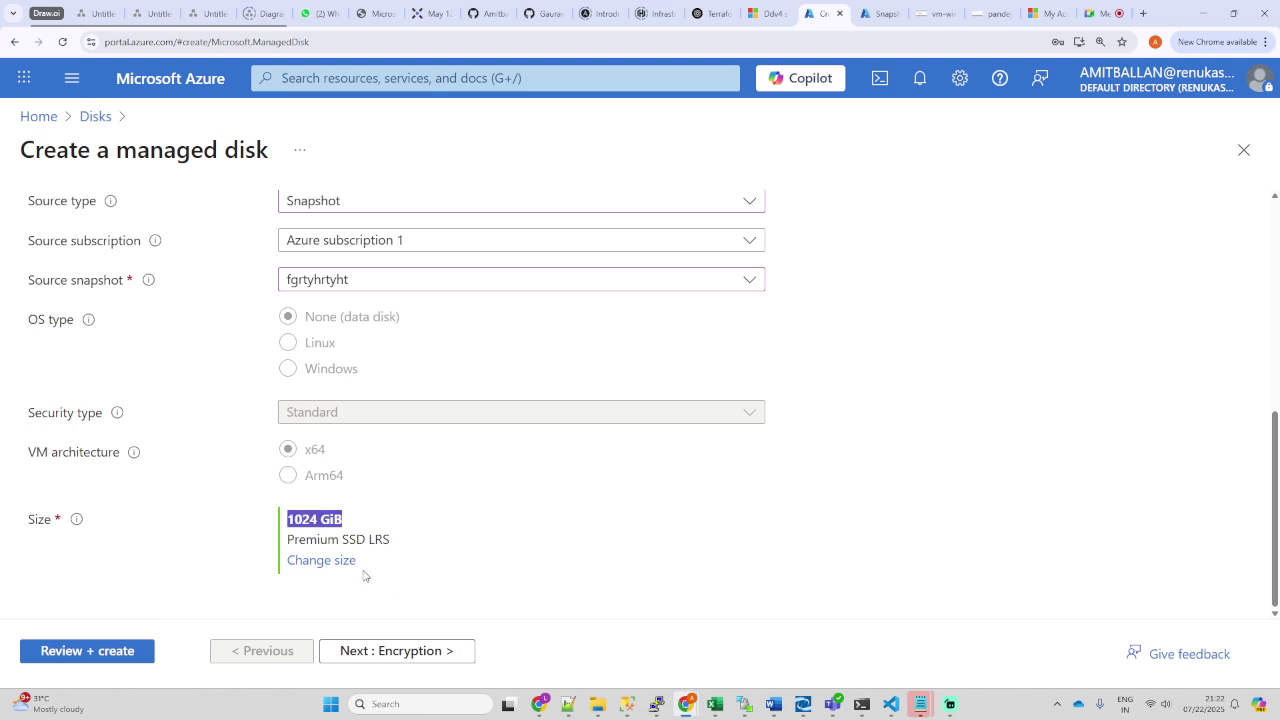
pyautogui.click(323, 566)
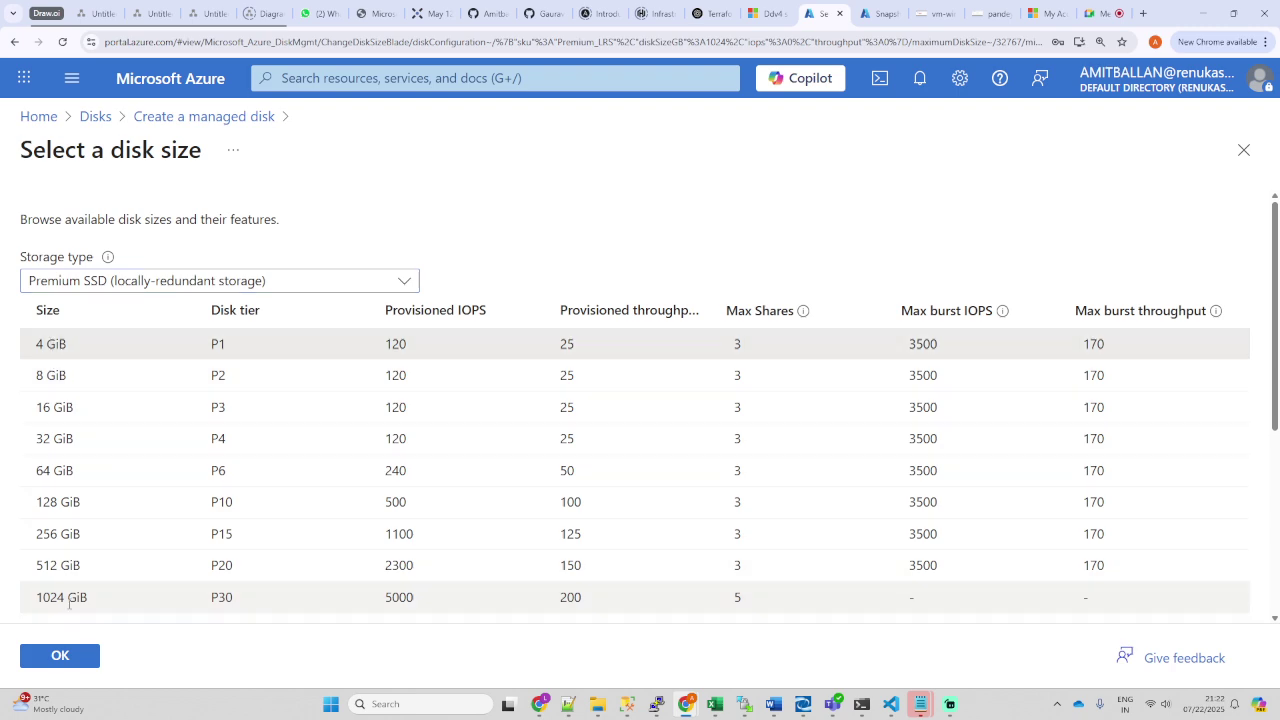
pyautogui.click(165, 285)
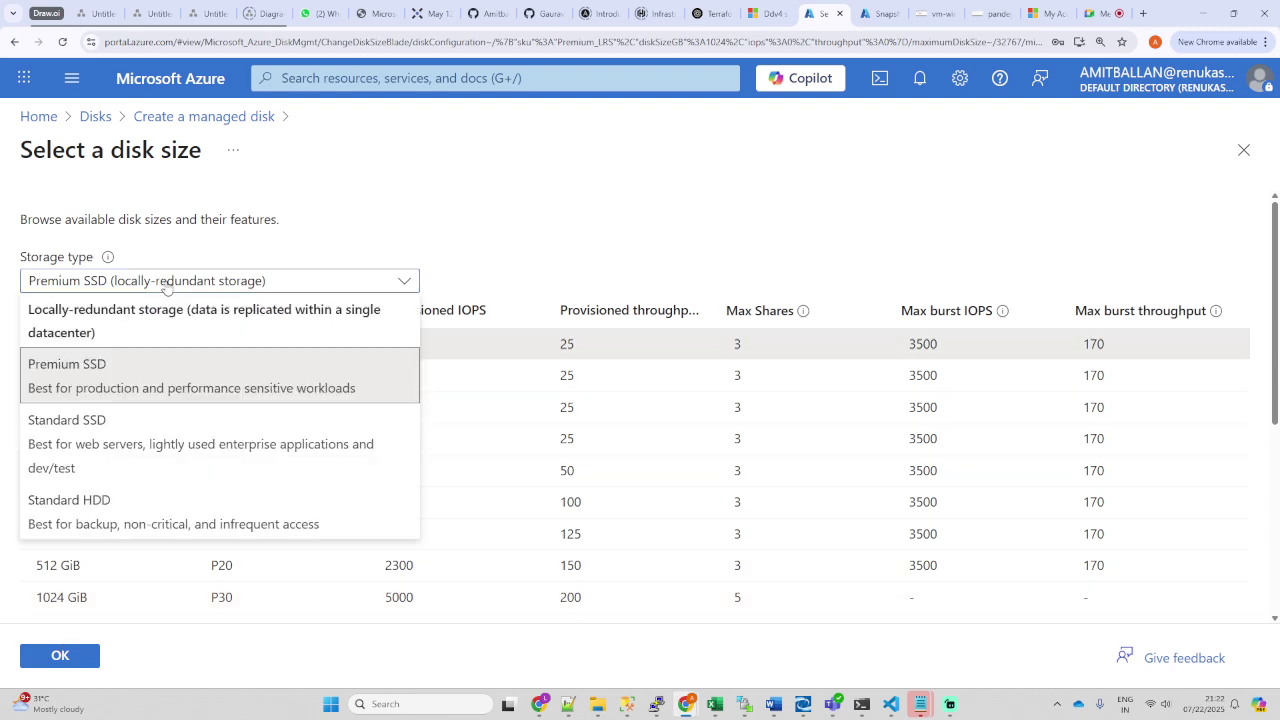
pyautogui.click(112, 421)
pyautogui.click(80, 652)
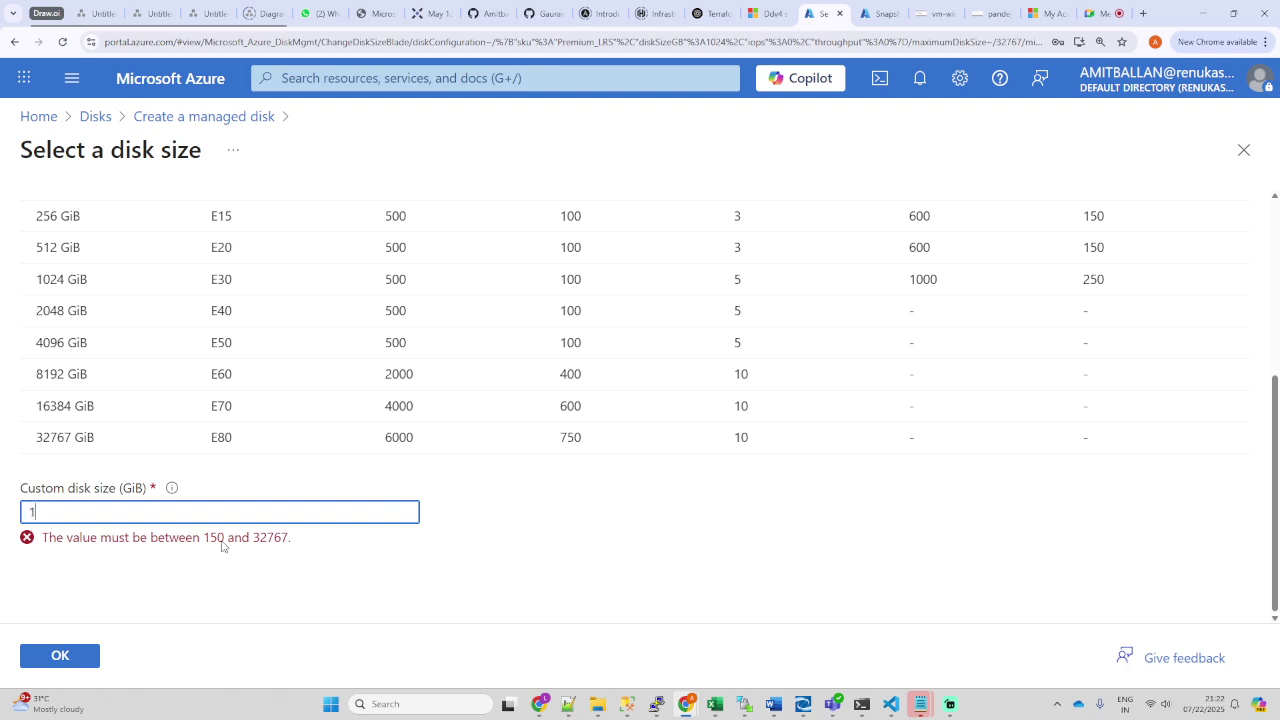
pyautogui.write('50')
pyautogui.click(60, 655)
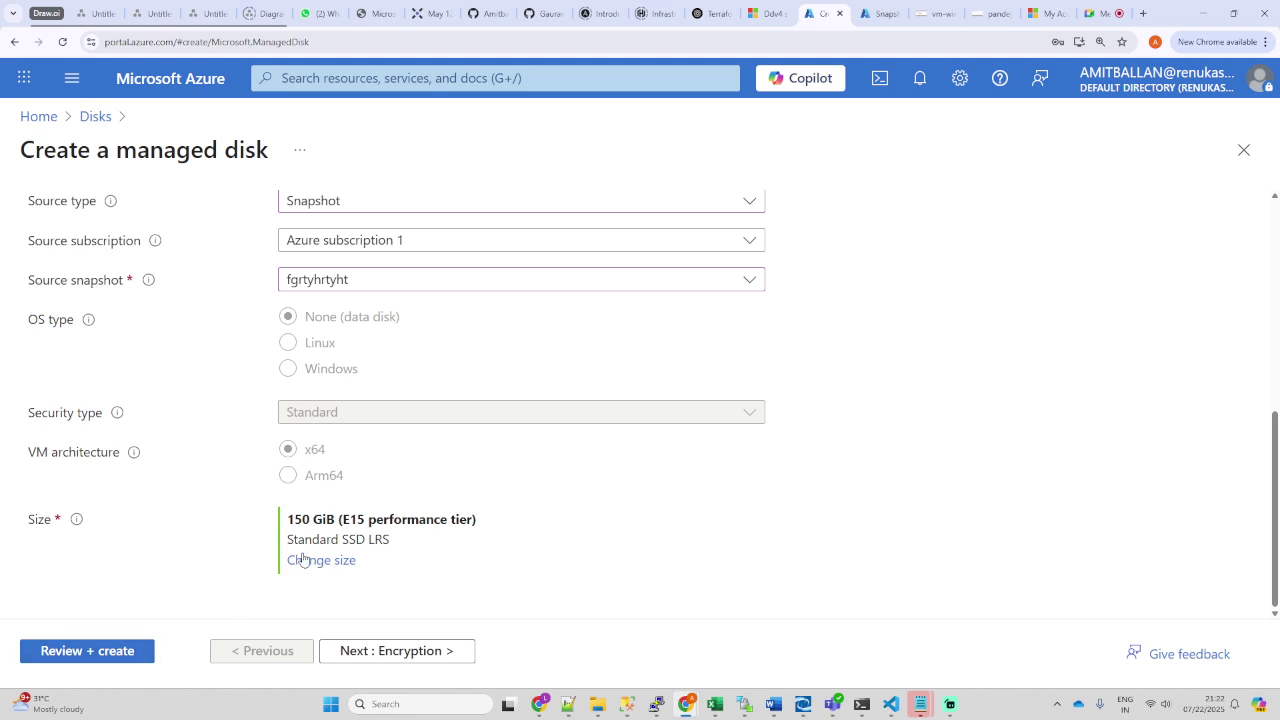
# Step: Validate and create the chalu_aadmi managed disk, and dismiss the deployment notification
pyautogui.click(87, 651)
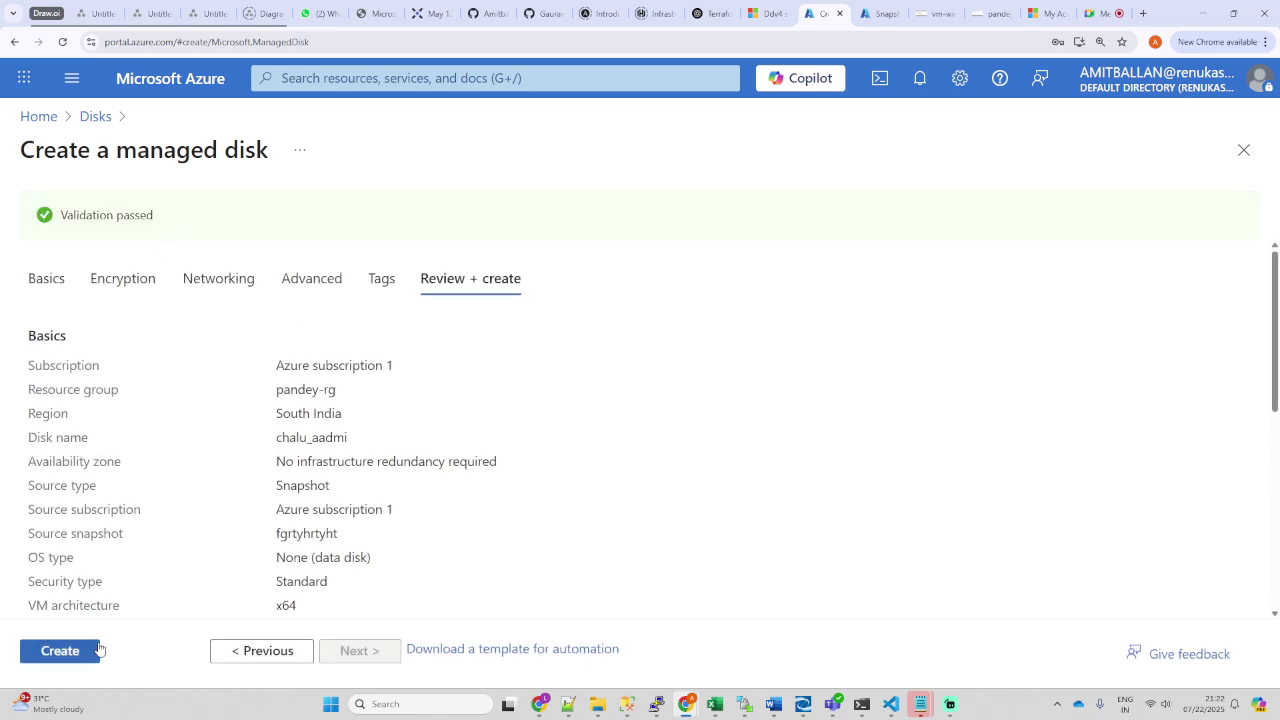
pyautogui.click(92, 650)
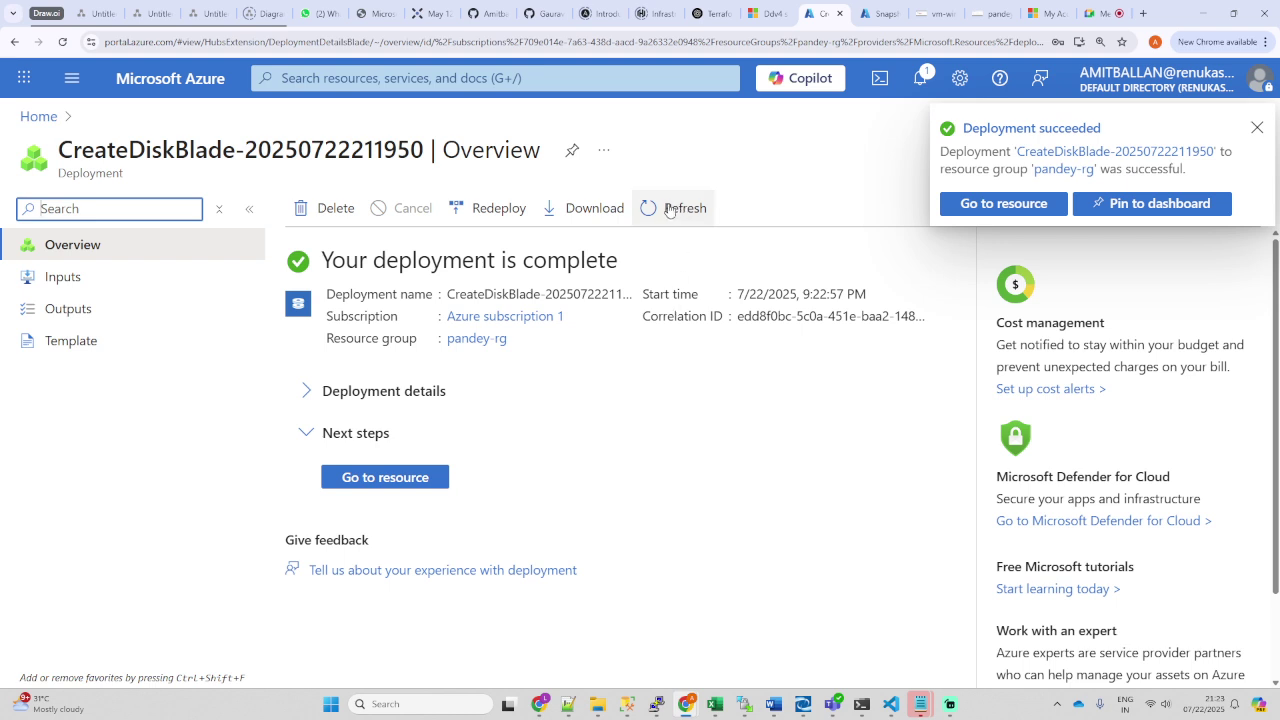
pyautogui.click(1253, 129)
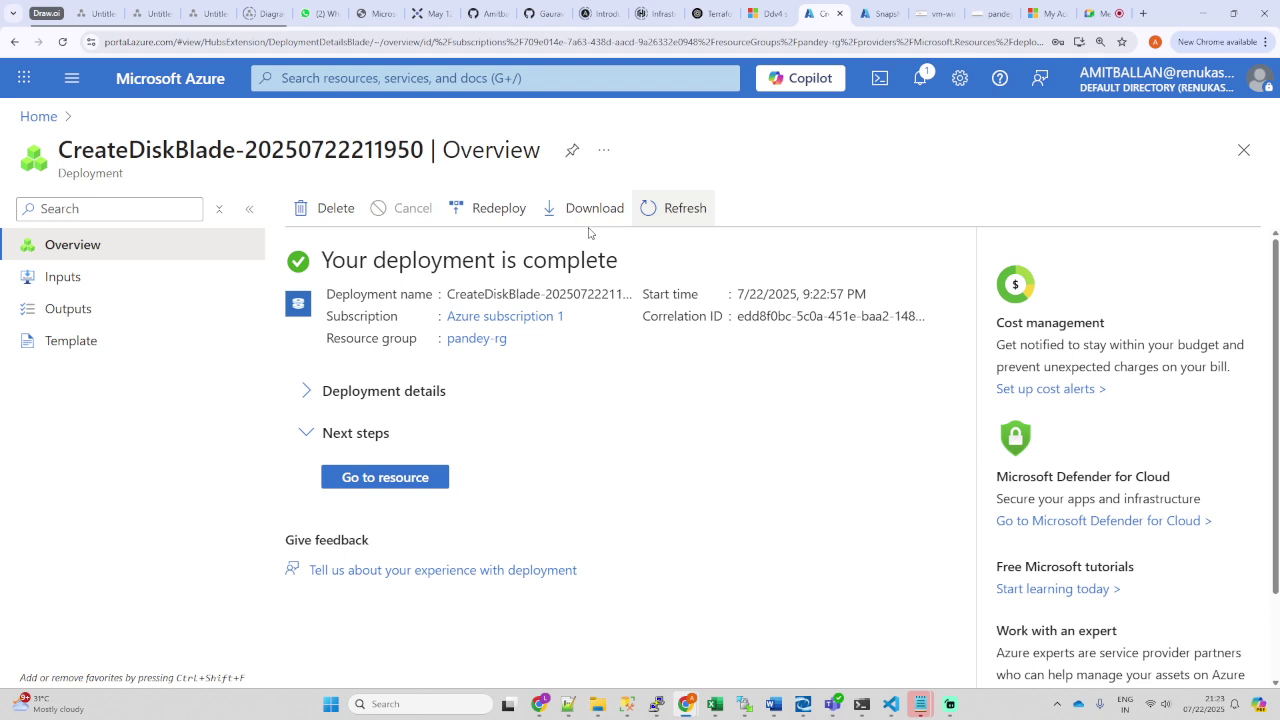
# Step: Return to the portal home and open the Virtual machines list
pyautogui.click(40, 118)
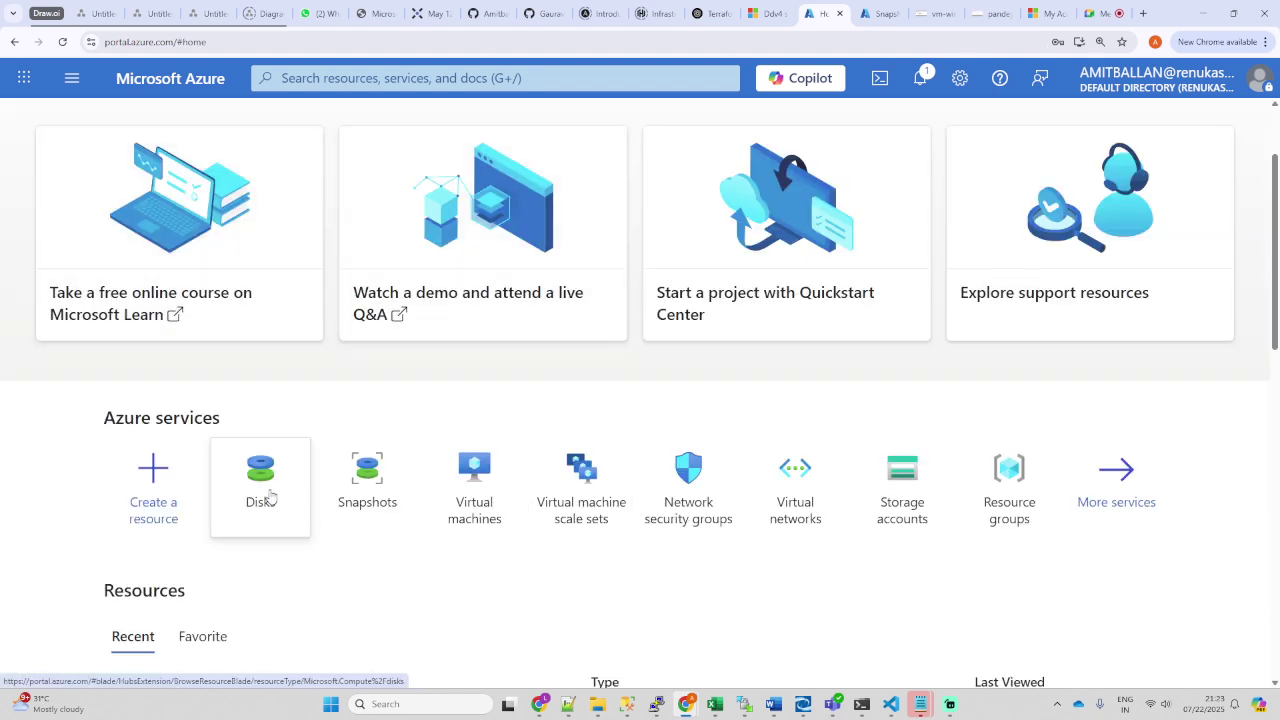
pyautogui.click(461, 481)
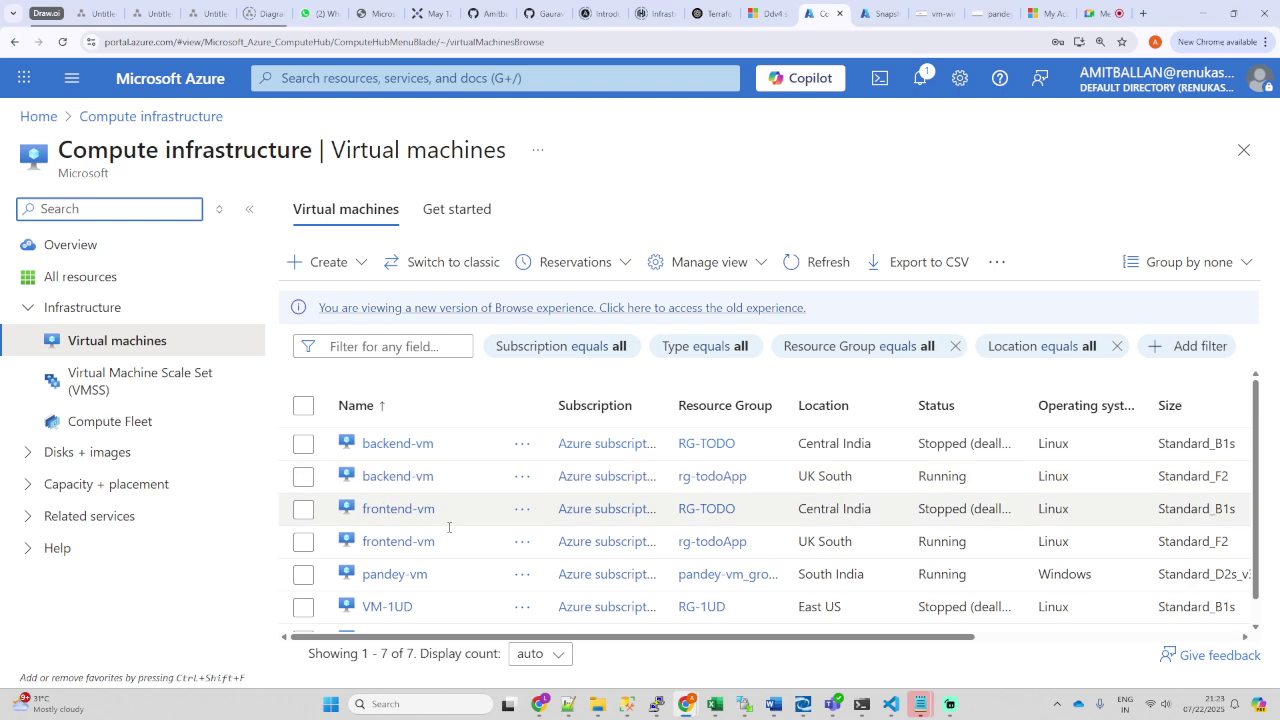
# Step: Open the vm-win virtual machine and show its Disks settings
pyautogui.scroll(-1, 446, 528)
pyautogui.click(386, 614)
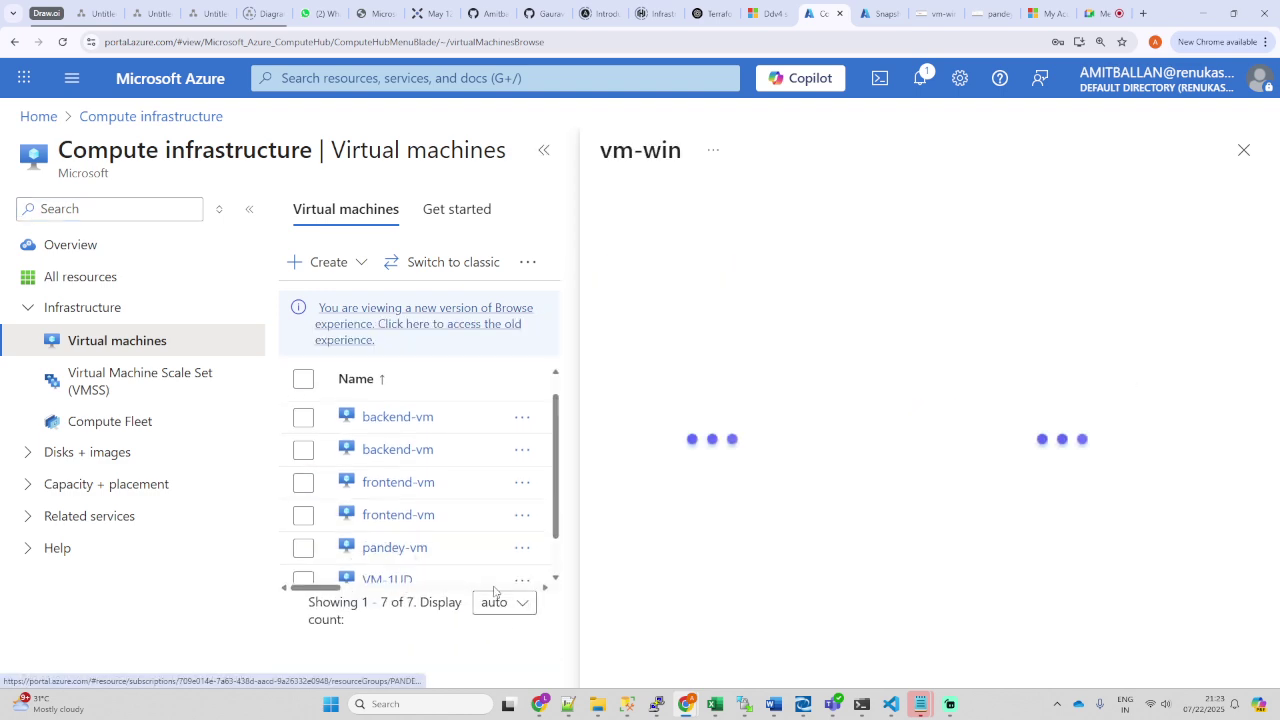
pyautogui.scroll(-2, 200, 520)
pyautogui.scroll(-2, 172, 538)
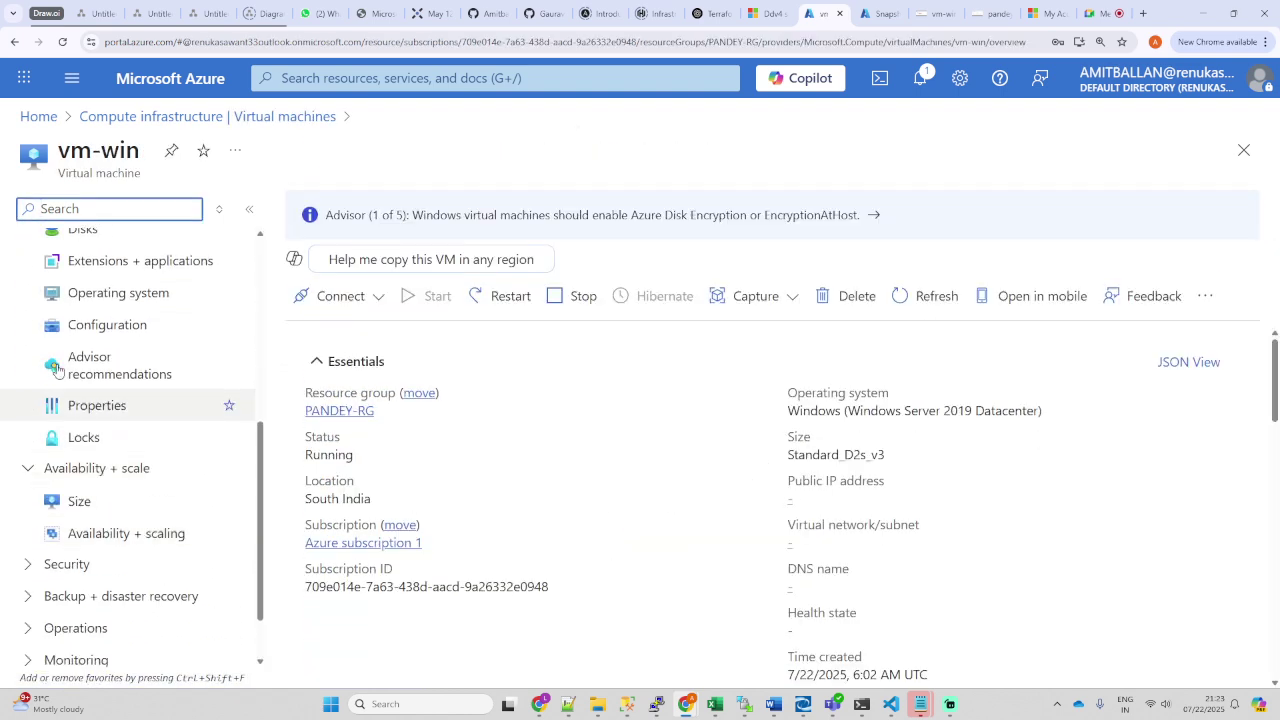
pyautogui.scroll(3, 94, 406)
pyautogui.scroll(-2, 101, 460)
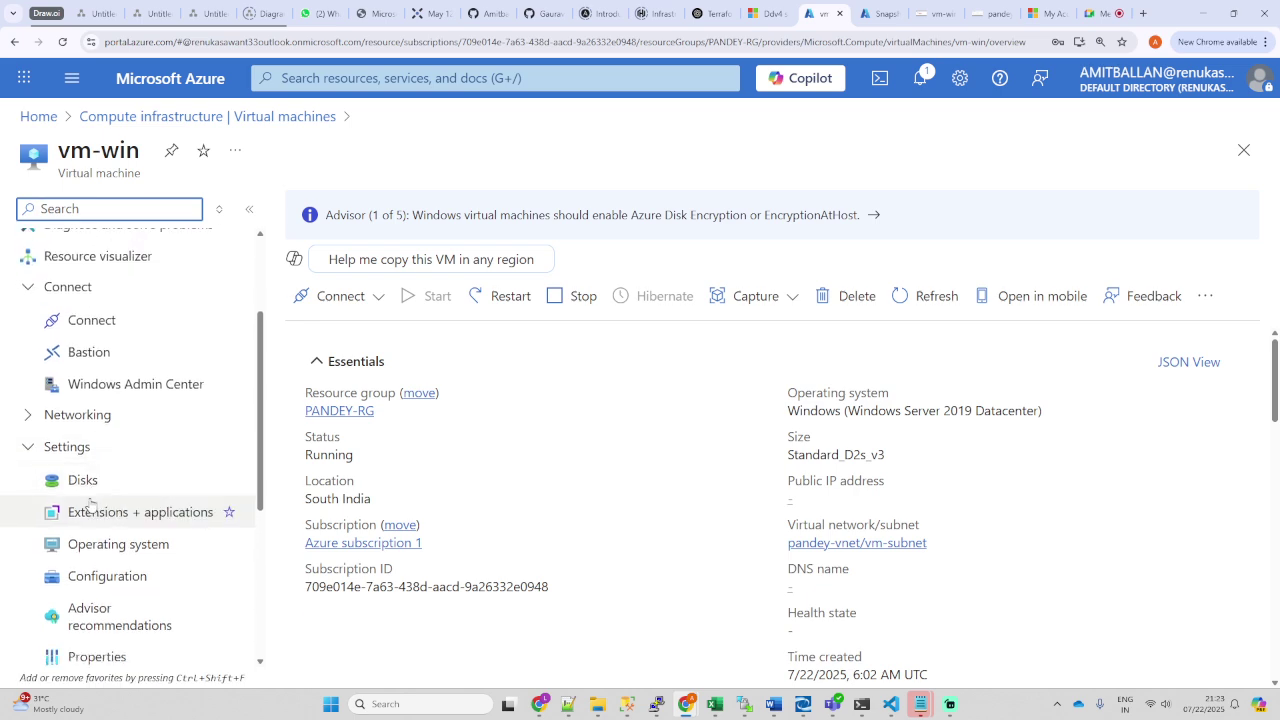
pyautogui.click(86, 490)
pyautogui.click(83, 430)
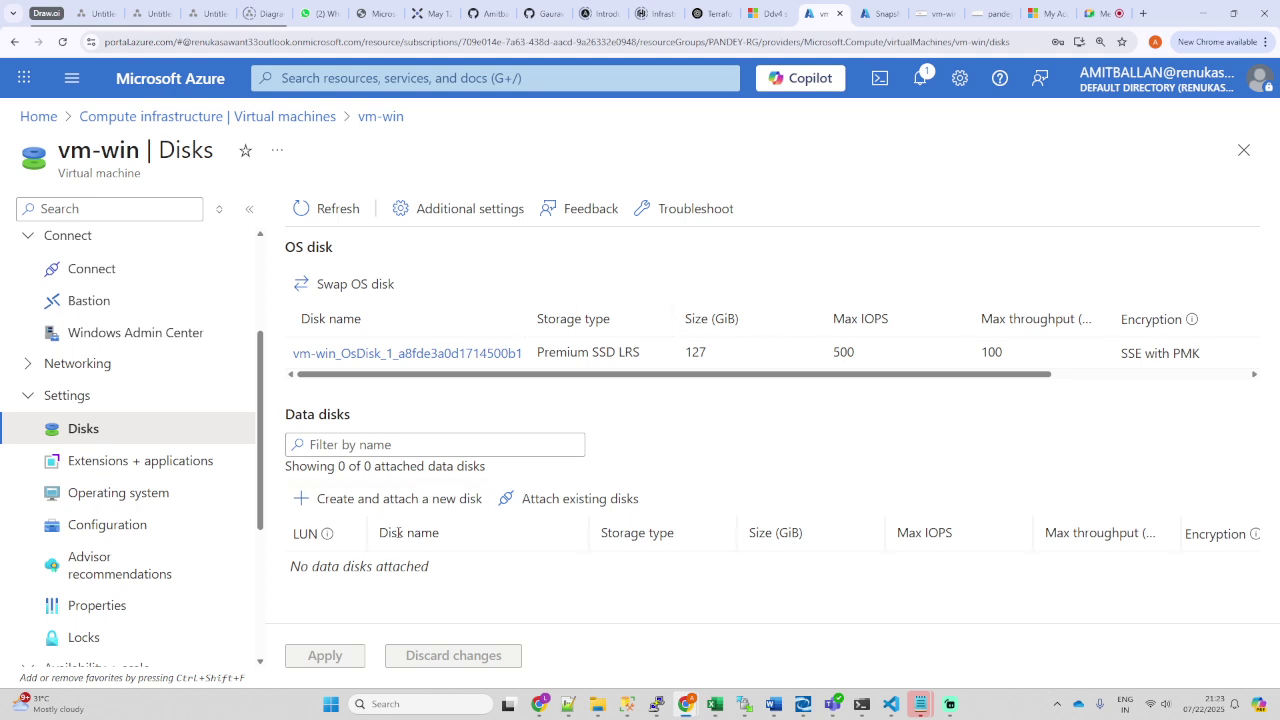
# Step: Attach the existing chalu_aadmi disk to vm-win as a data disk on LUN 0 and apply the change
pyautogui.click(586, 498)
pyautogui.click(348, 569)
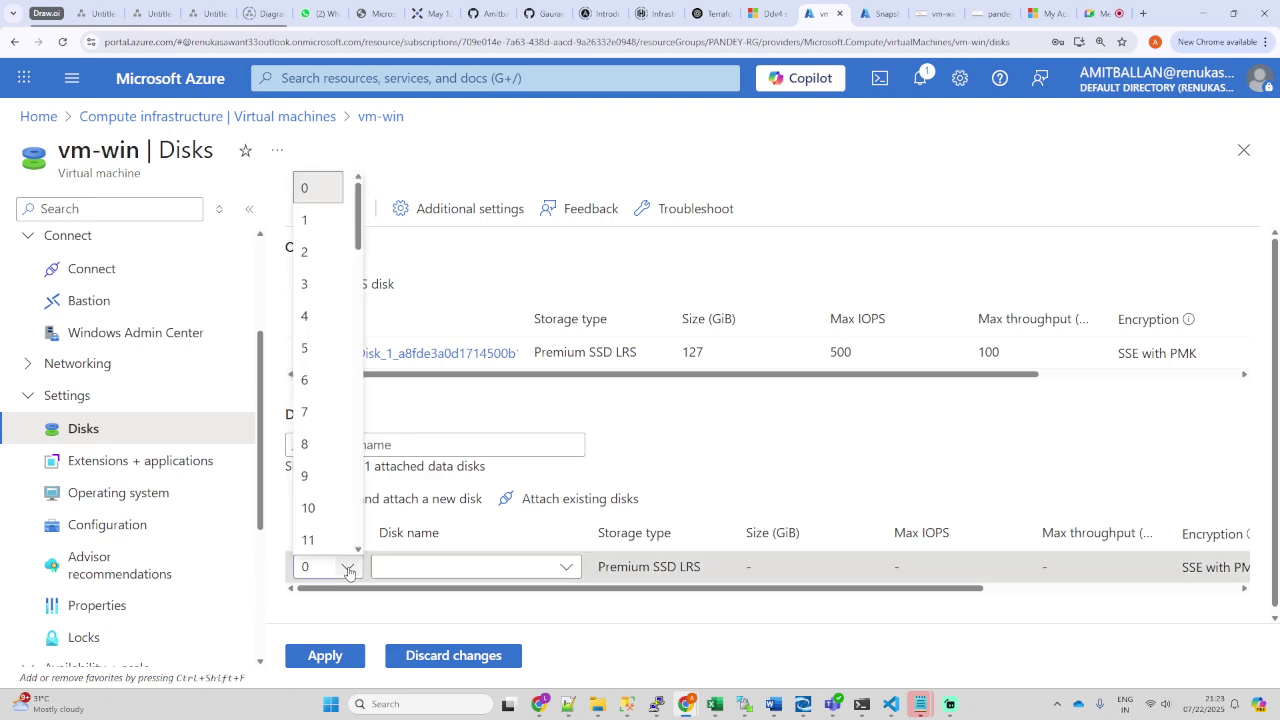
pyautogui.click(349, 569)
pyautogui.click(528, 570)
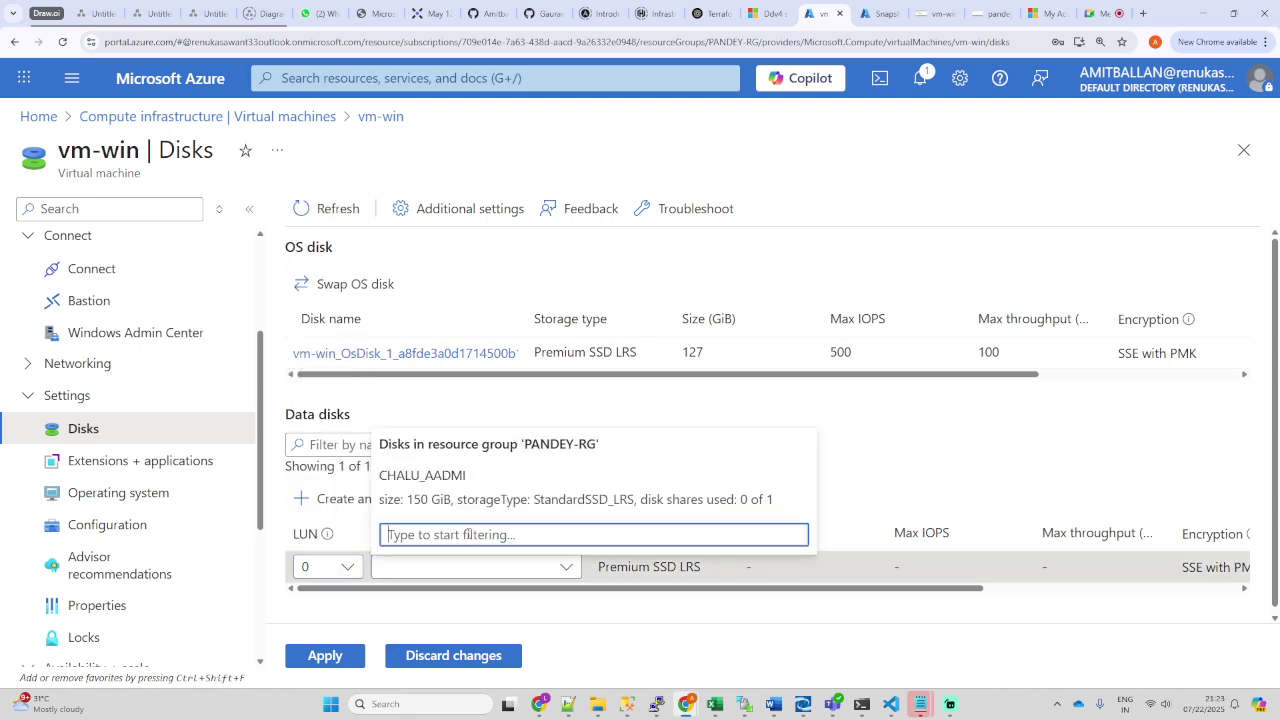
pyautogui.click(422, 478)
pyautogui.scroll(-1, 390, 590)
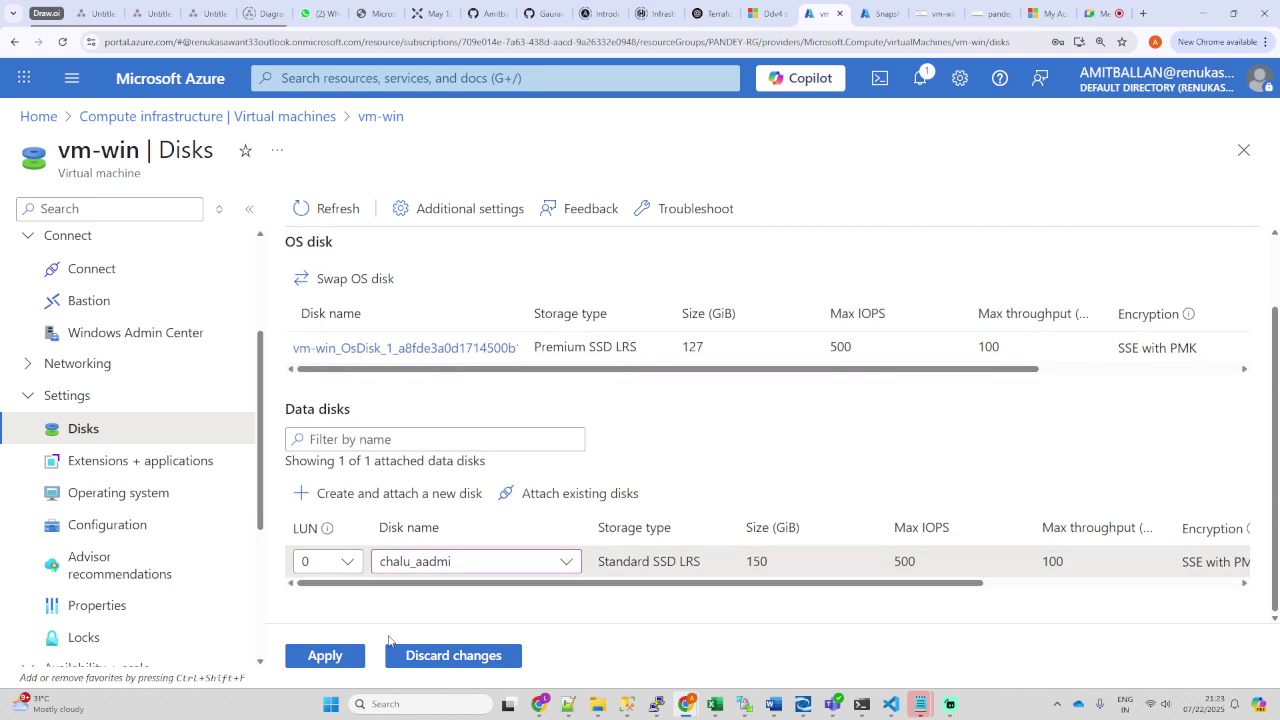
pyautogui.click(302, 656)
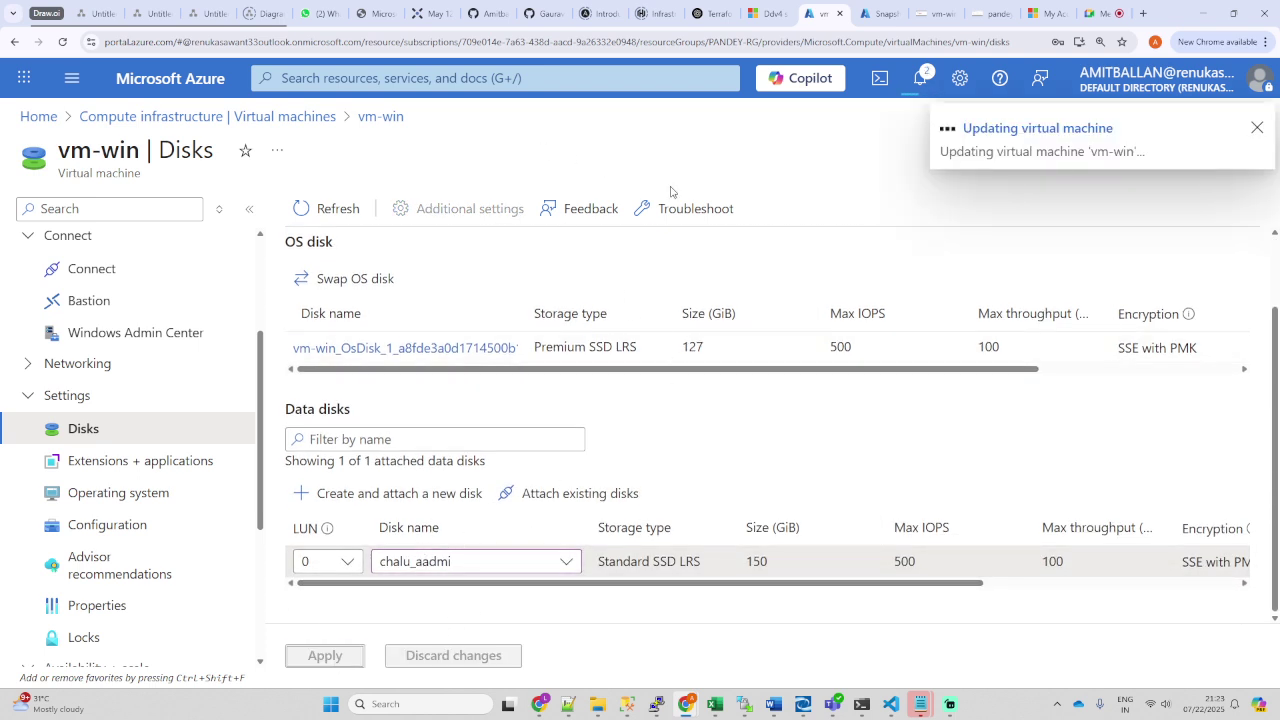
# Step: View the drives under This PC in the vm-win remote session, reload the session page and close it
pyautogui.click(937, 14)
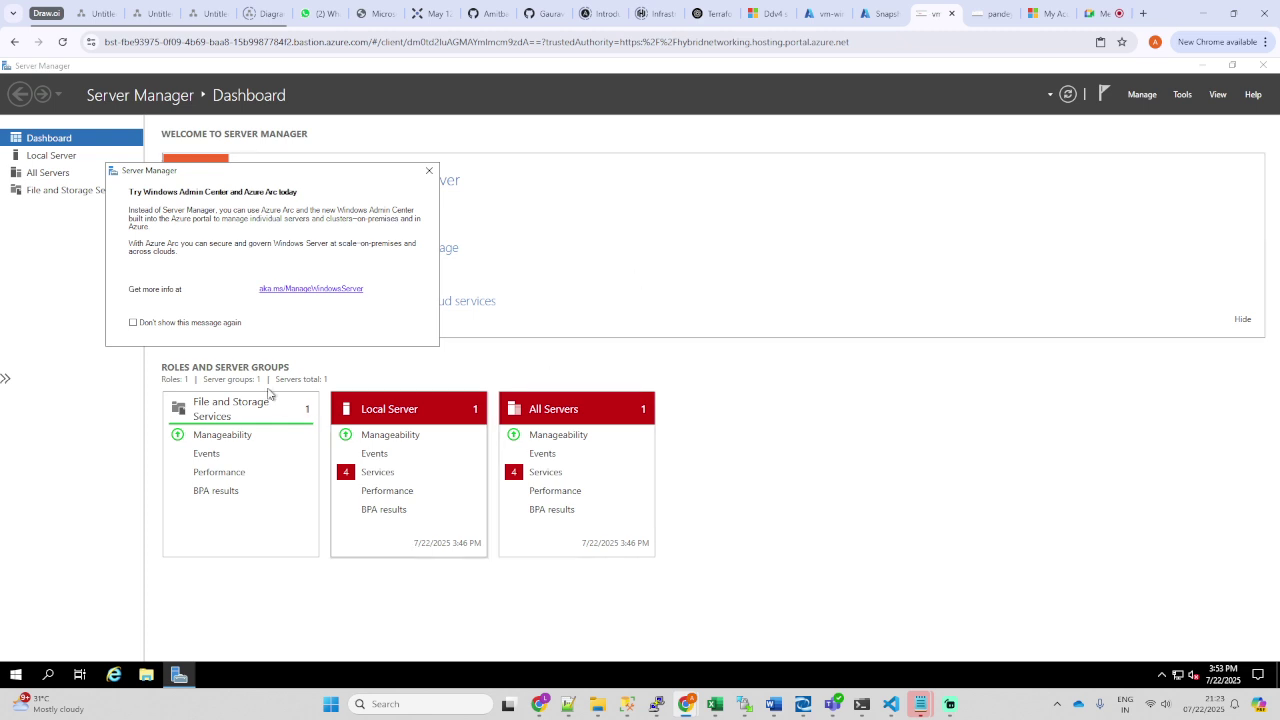
pyautogui.click(146, 675)
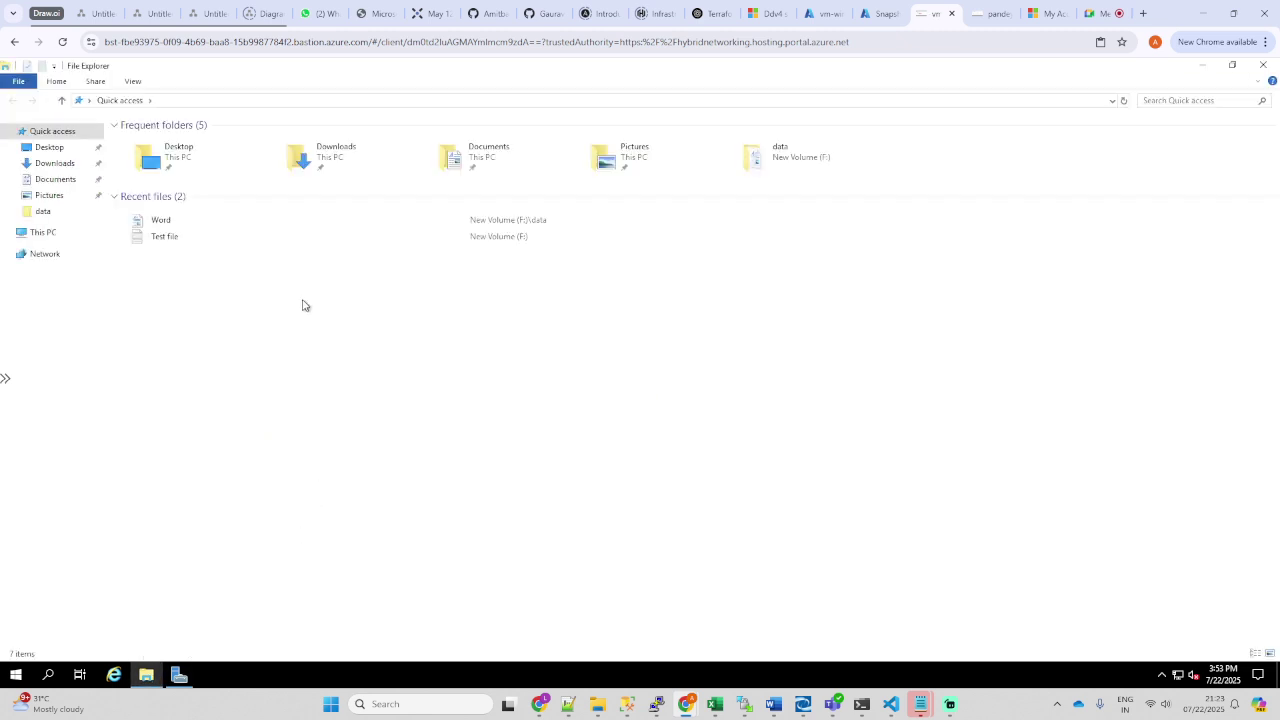
pyautogui.click(43, 232)
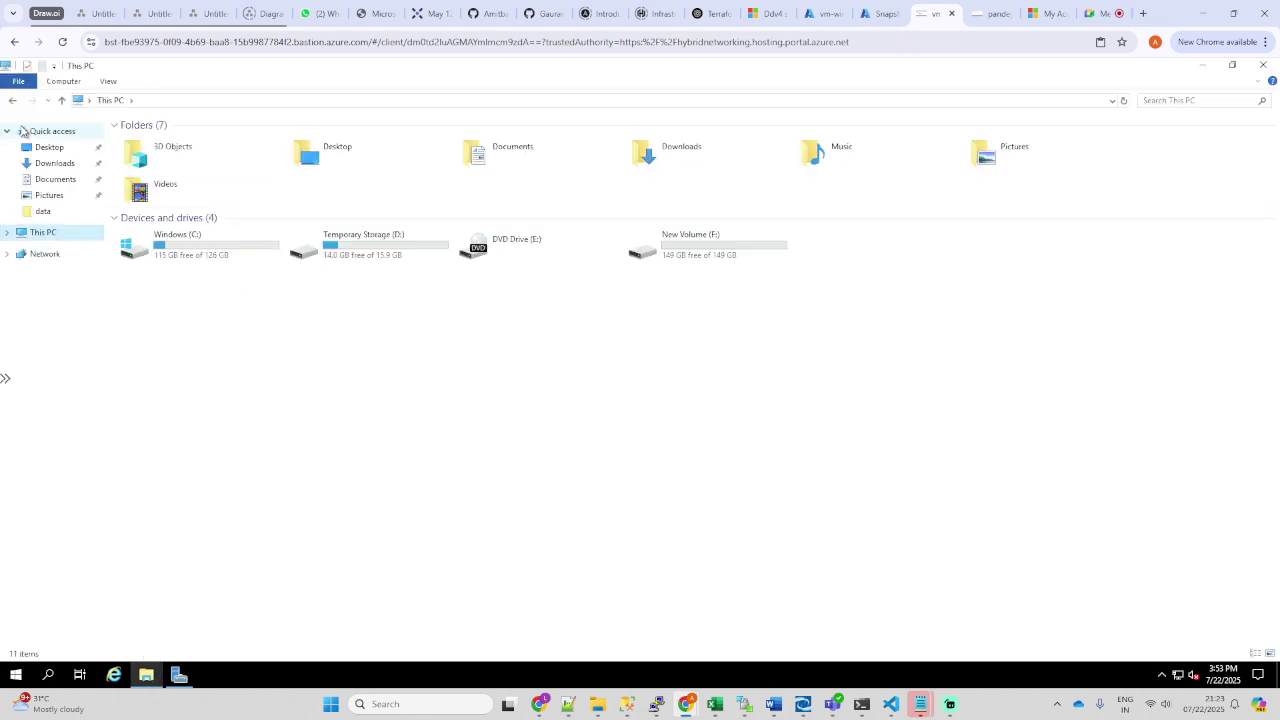
pyautogui.click(62, 42)
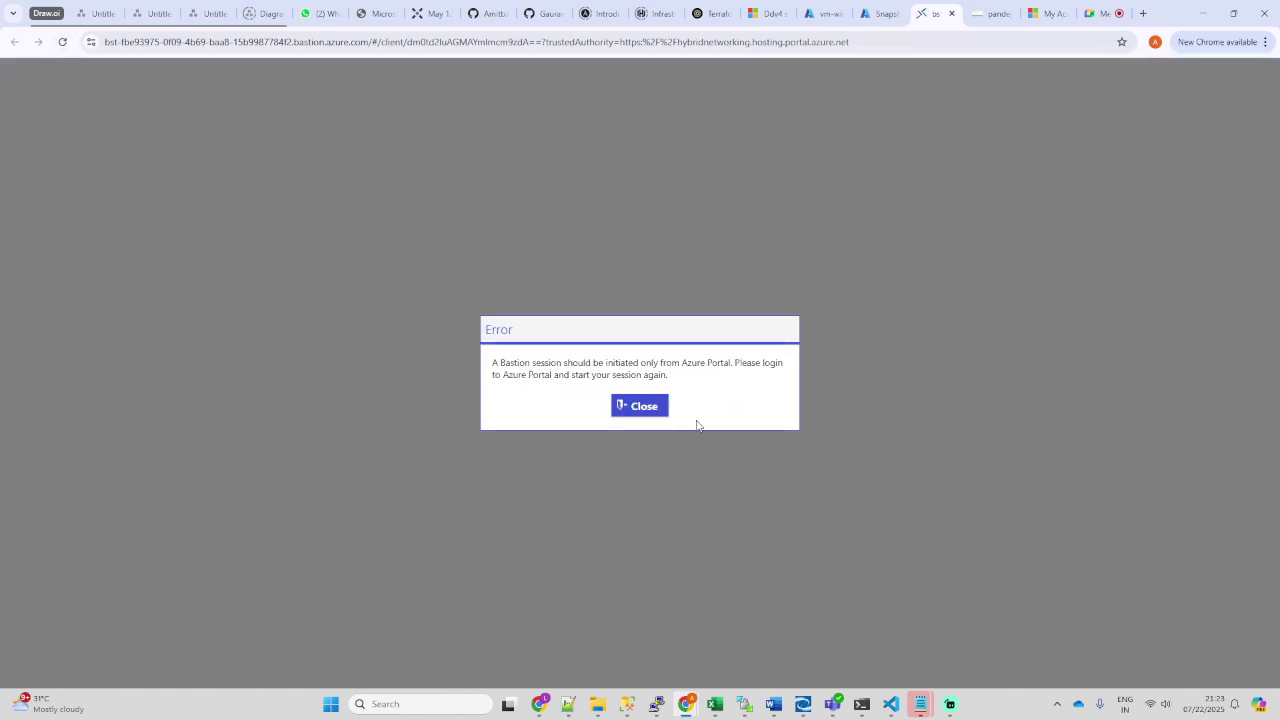
pyautogui.click(641, 411)
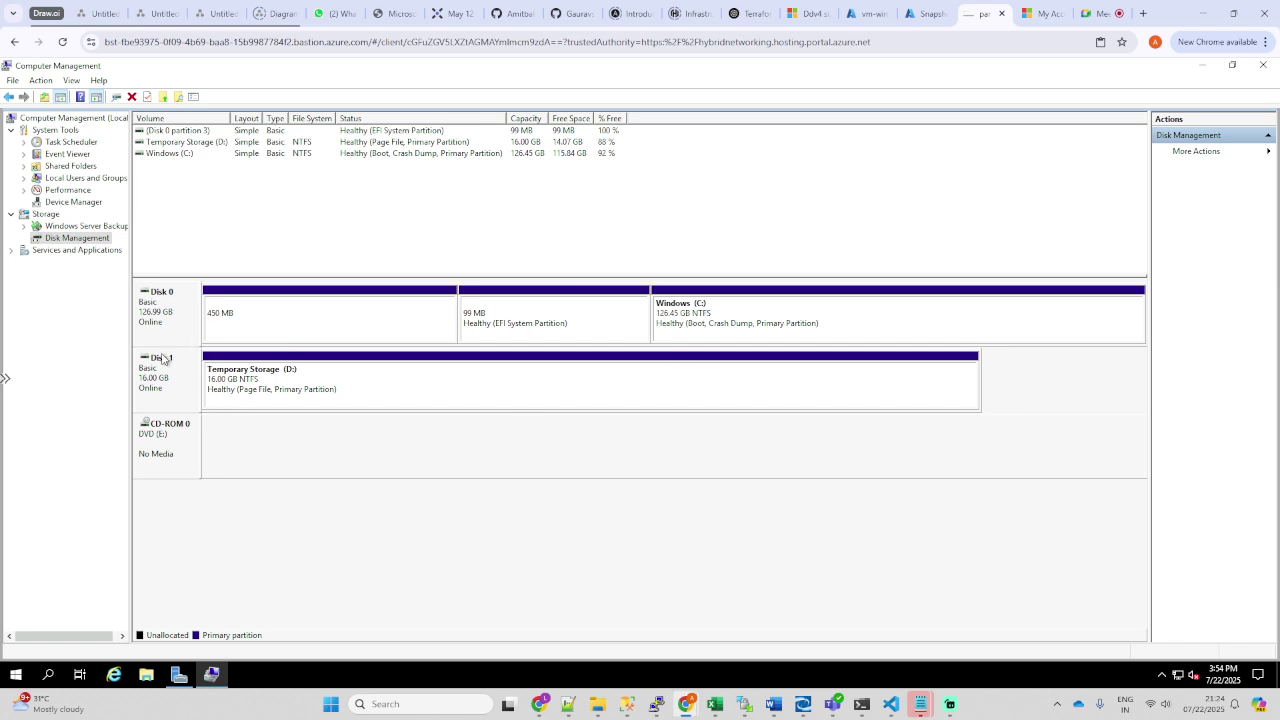
# Step: View the drives under This PC in the pandey-vm session and check vm-win's attached data disks in the Azure portal
pyautogui.click(146, 676)
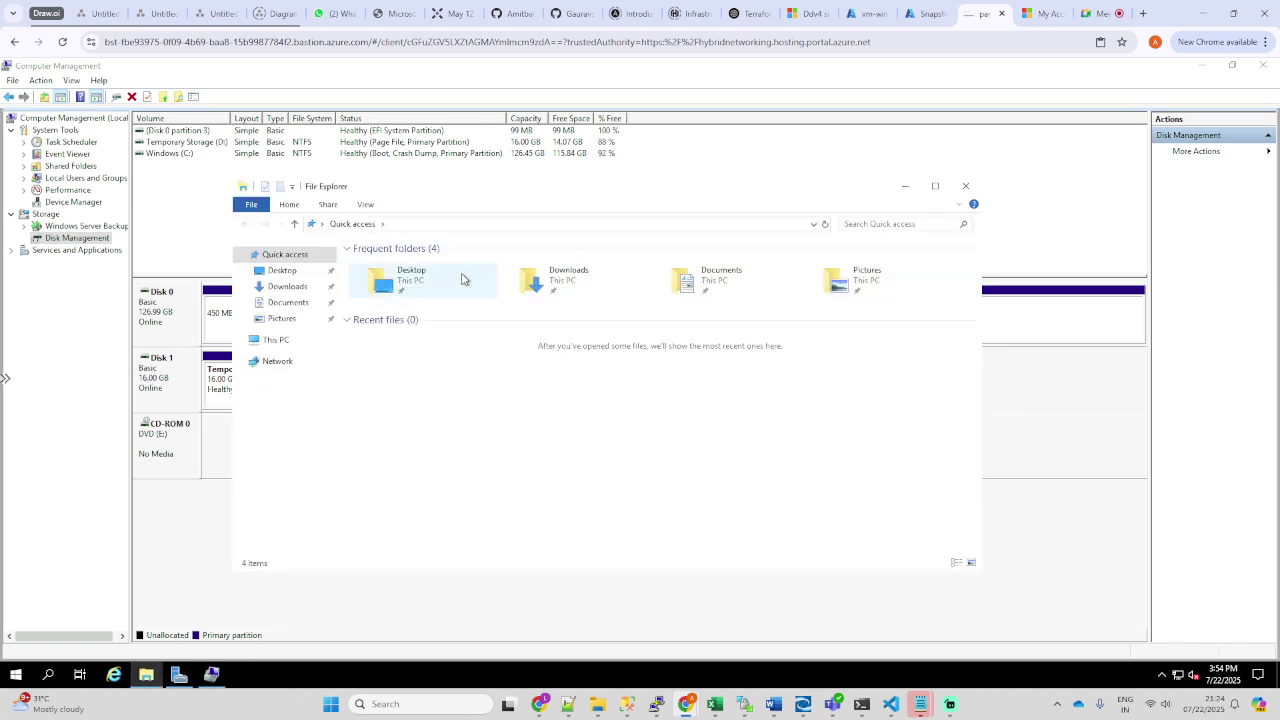
pyautogui.click(271, 341)
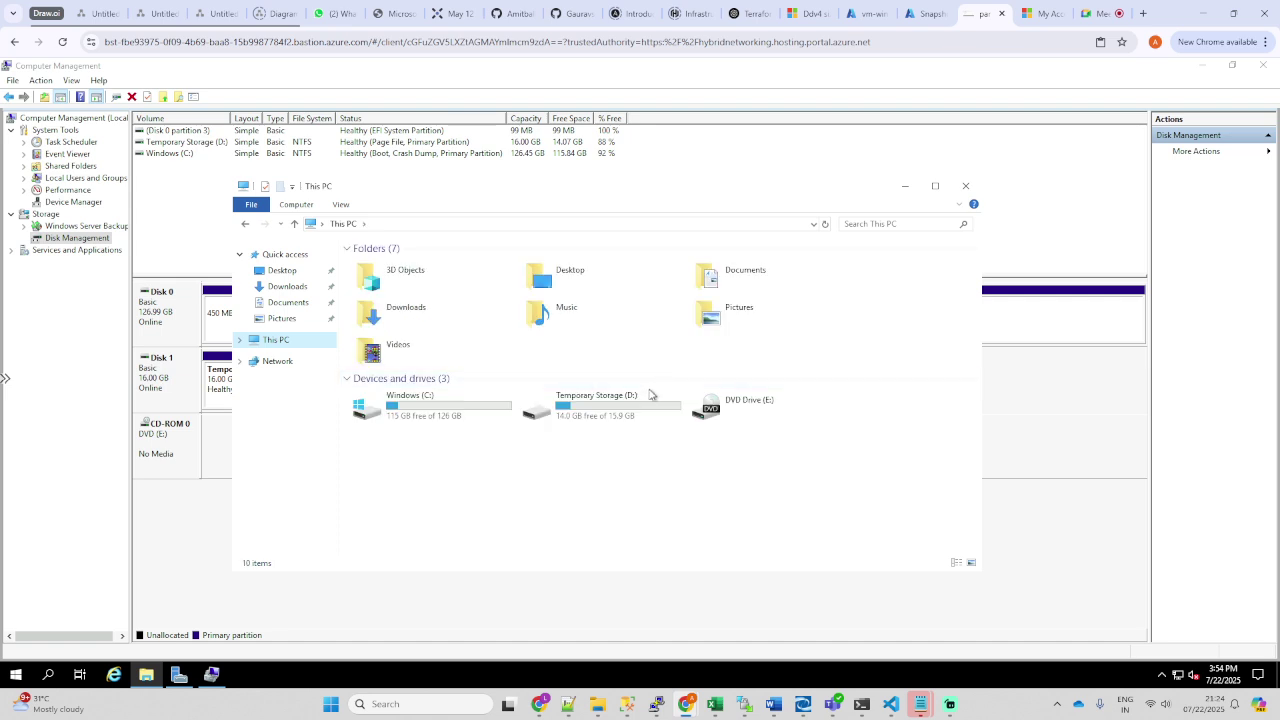
pyautogui.click(868, 14)
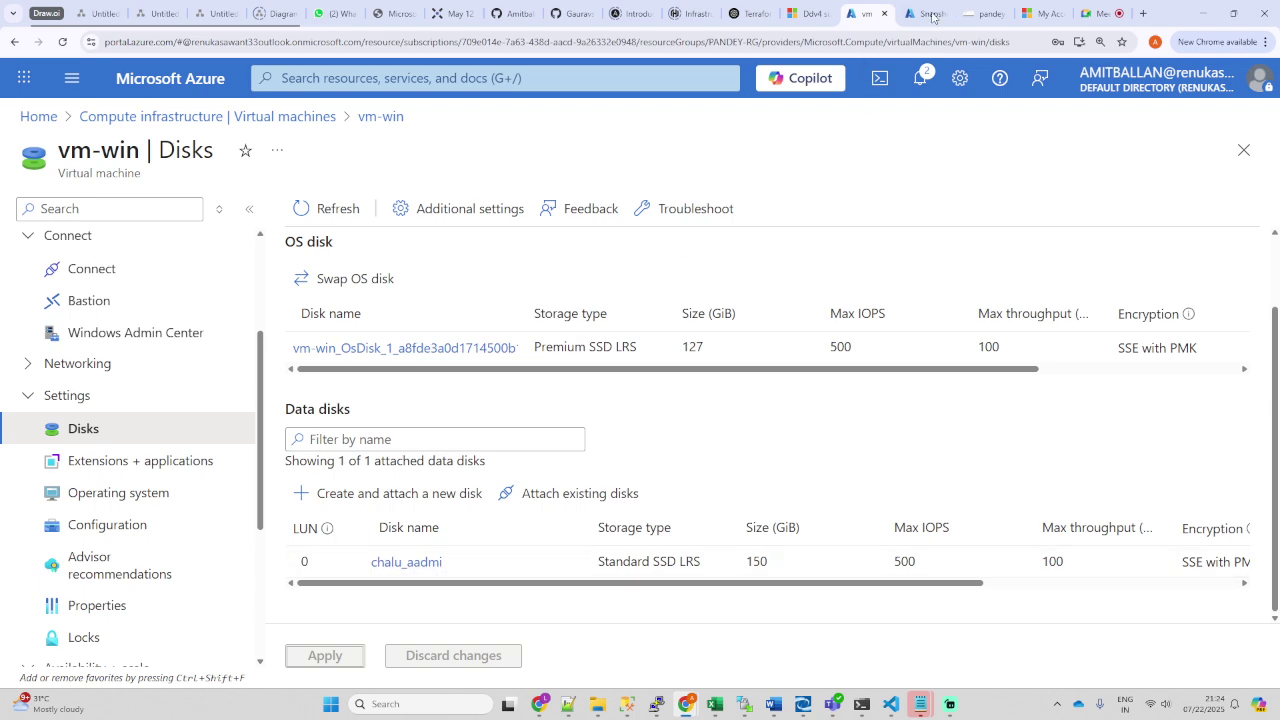
pyautogui.click(985, 13)
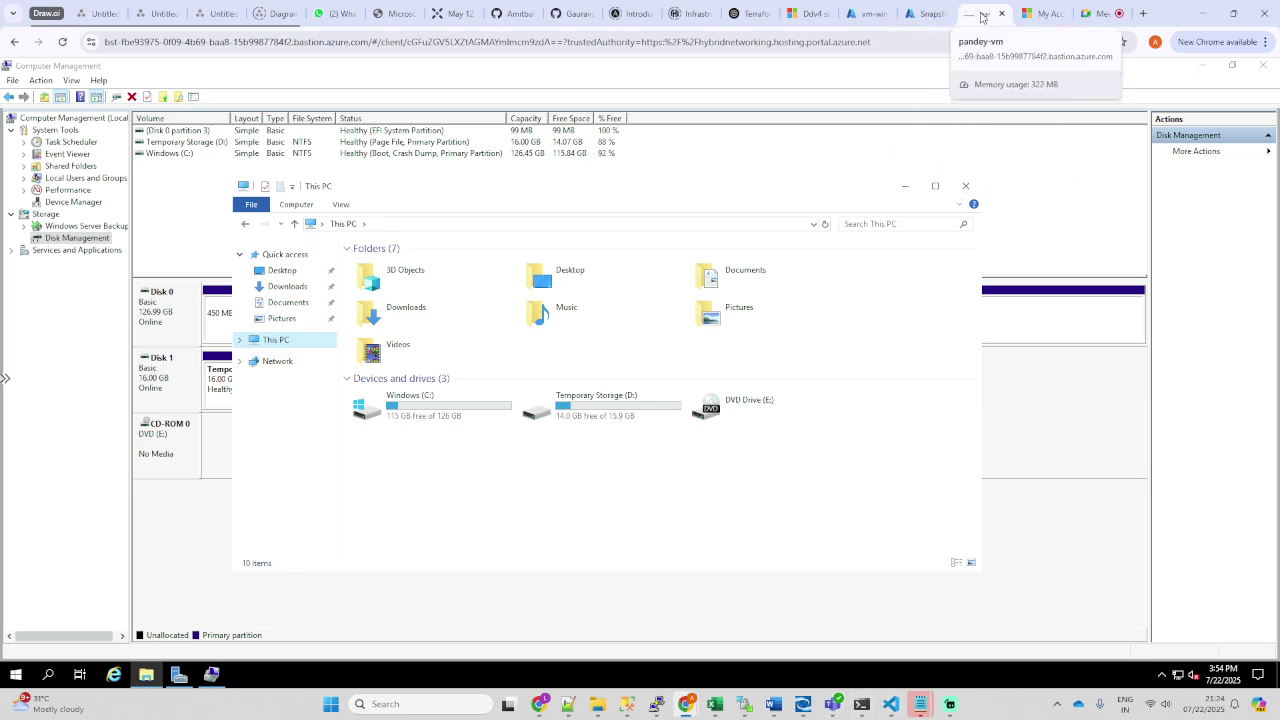
# Step: From the portal home, reopen vm-win and choose to connect to it via Bastion
pyautogui.click(918, 13)
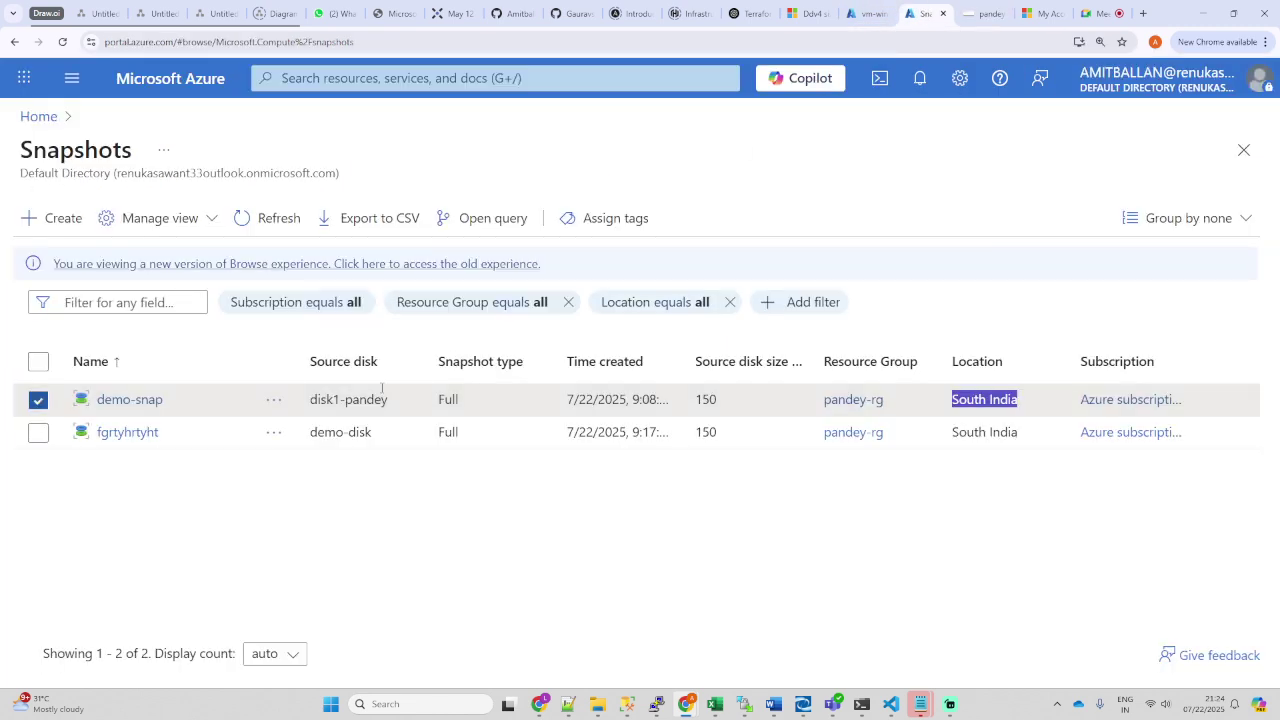
pyautogui.click(46, 120)
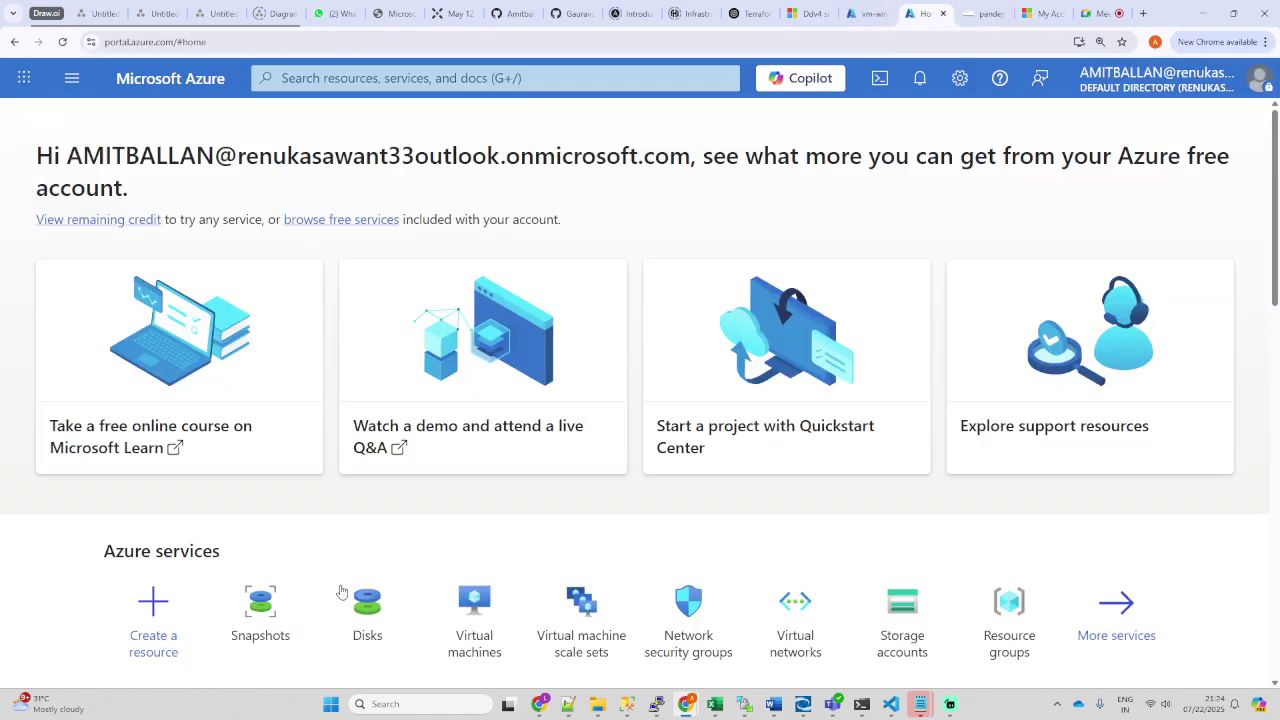
pyautogui.click(468, 630)
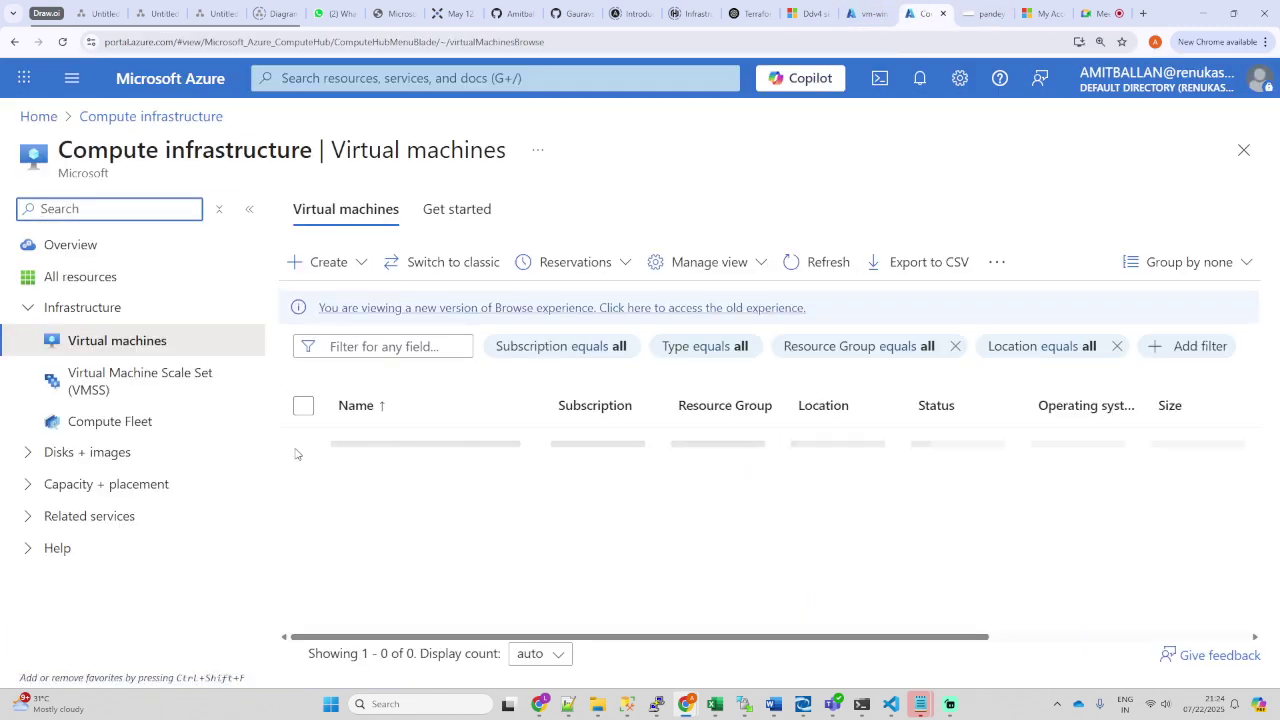
pyautogui.click(385, 612)
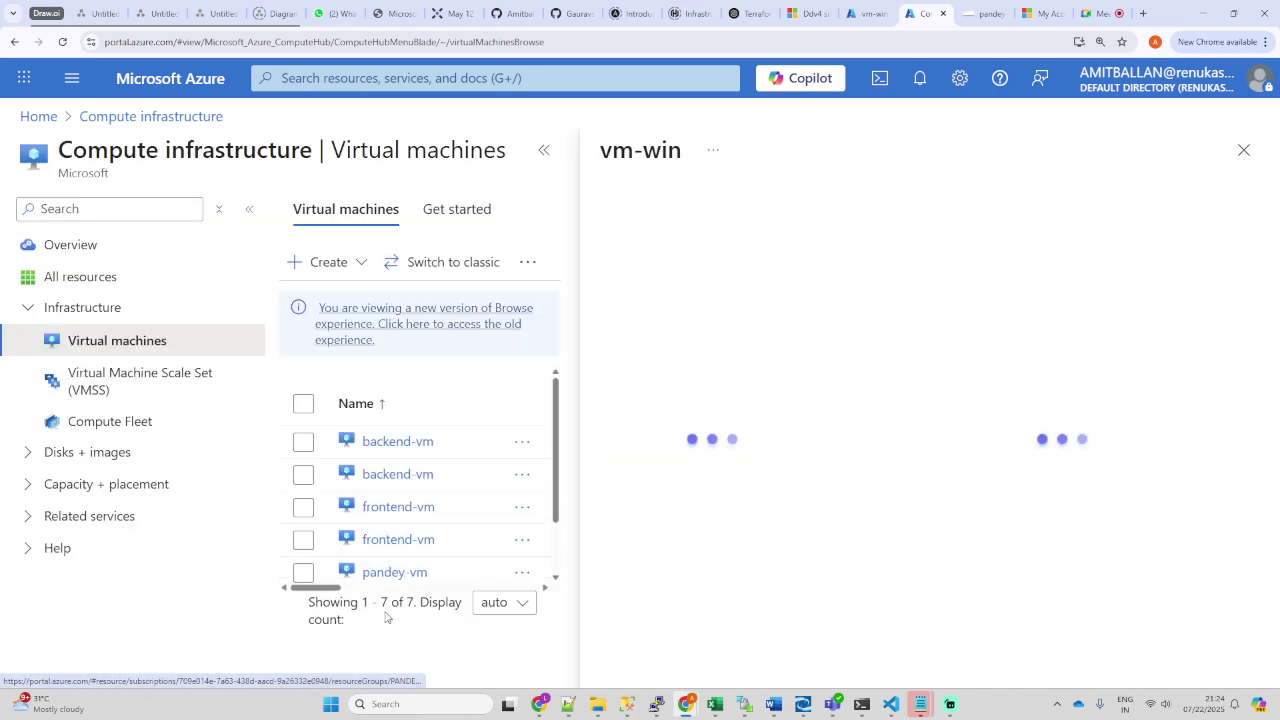
pyautogui.click(322, 298)
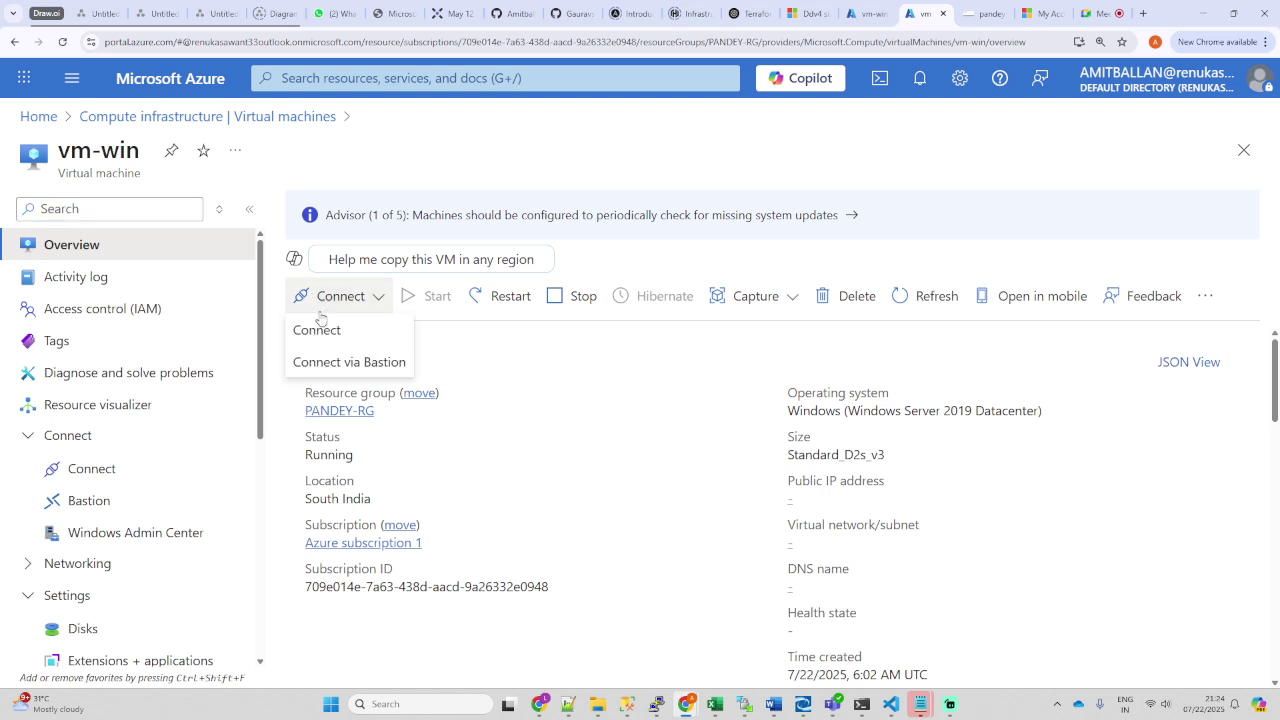
pyautogui.click(349, 362)
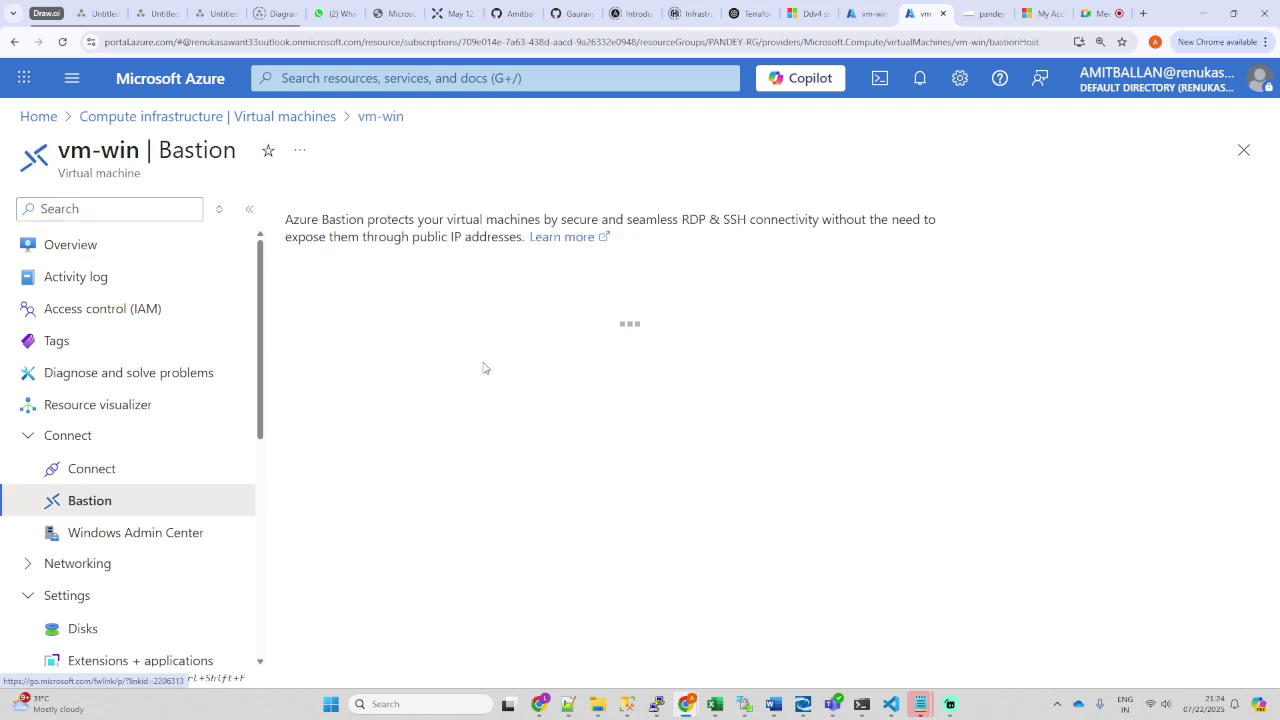
# Step: Enter the username admin123 and the VM password, and connect to vm-win through Bastion in a new browser tab
pyautogui.scroll(-2, 446, 457)
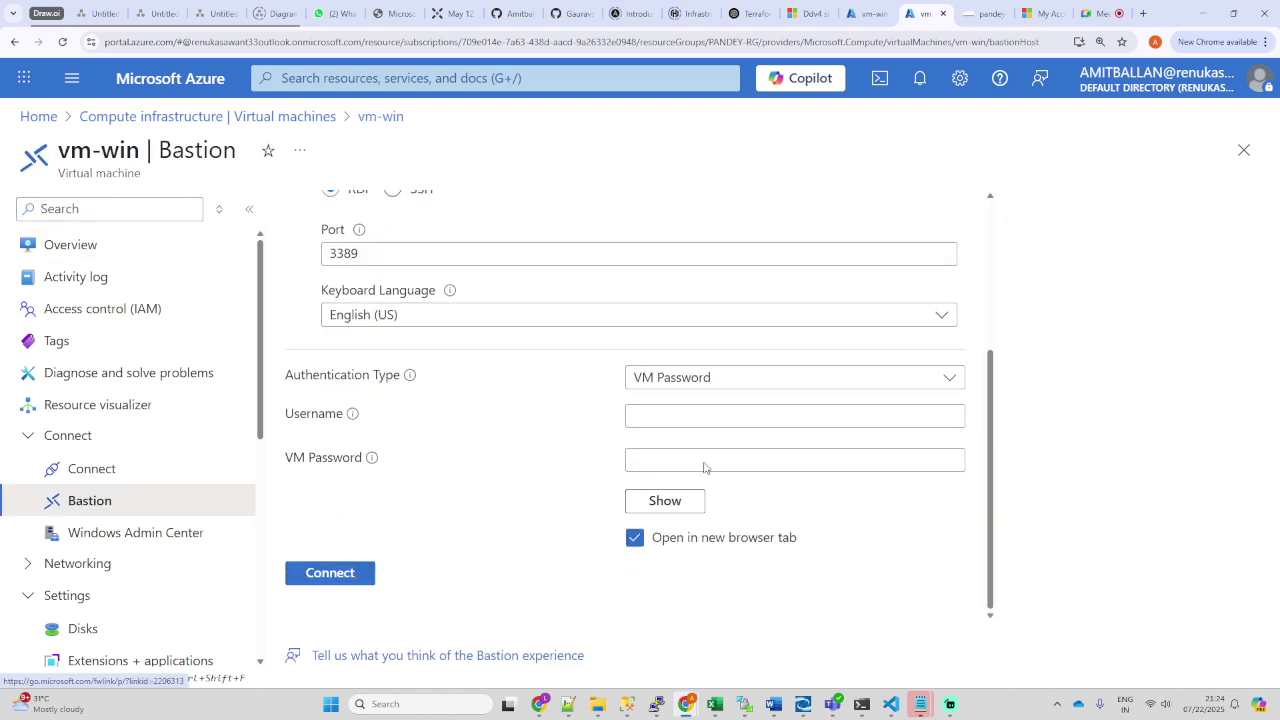
pyautogui.click(676, 416)
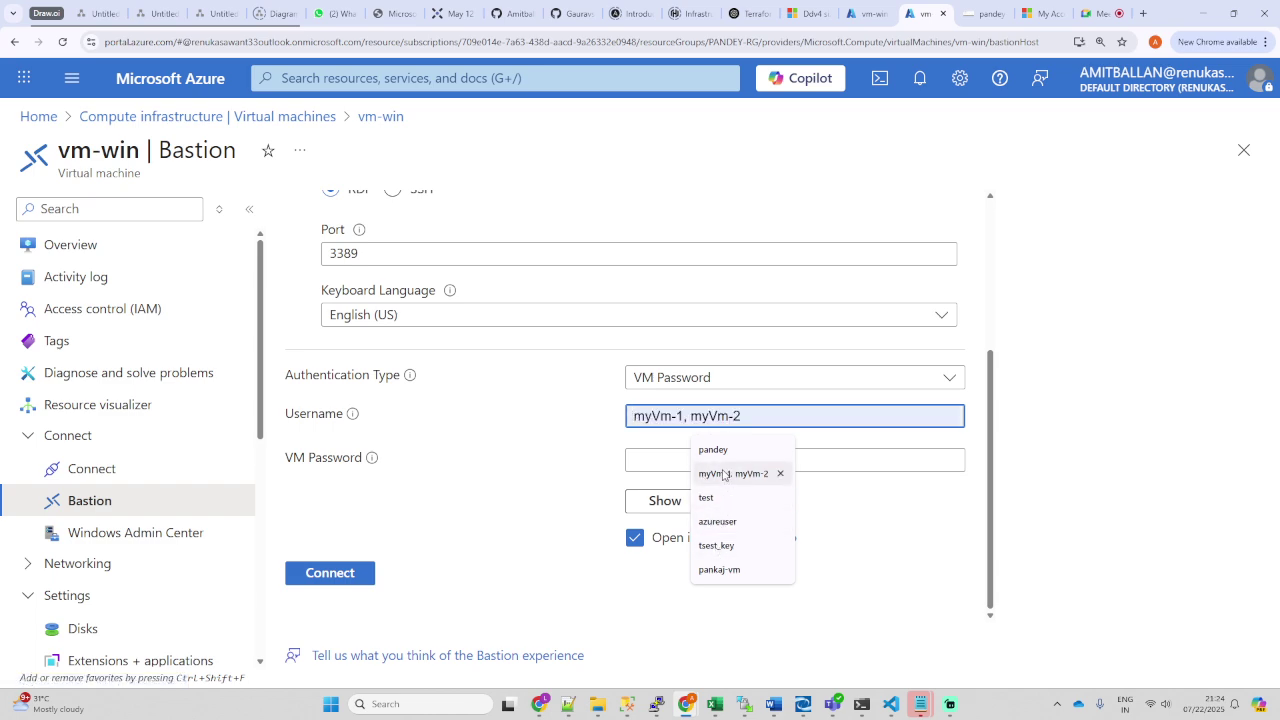
pyautogui.write('asd')
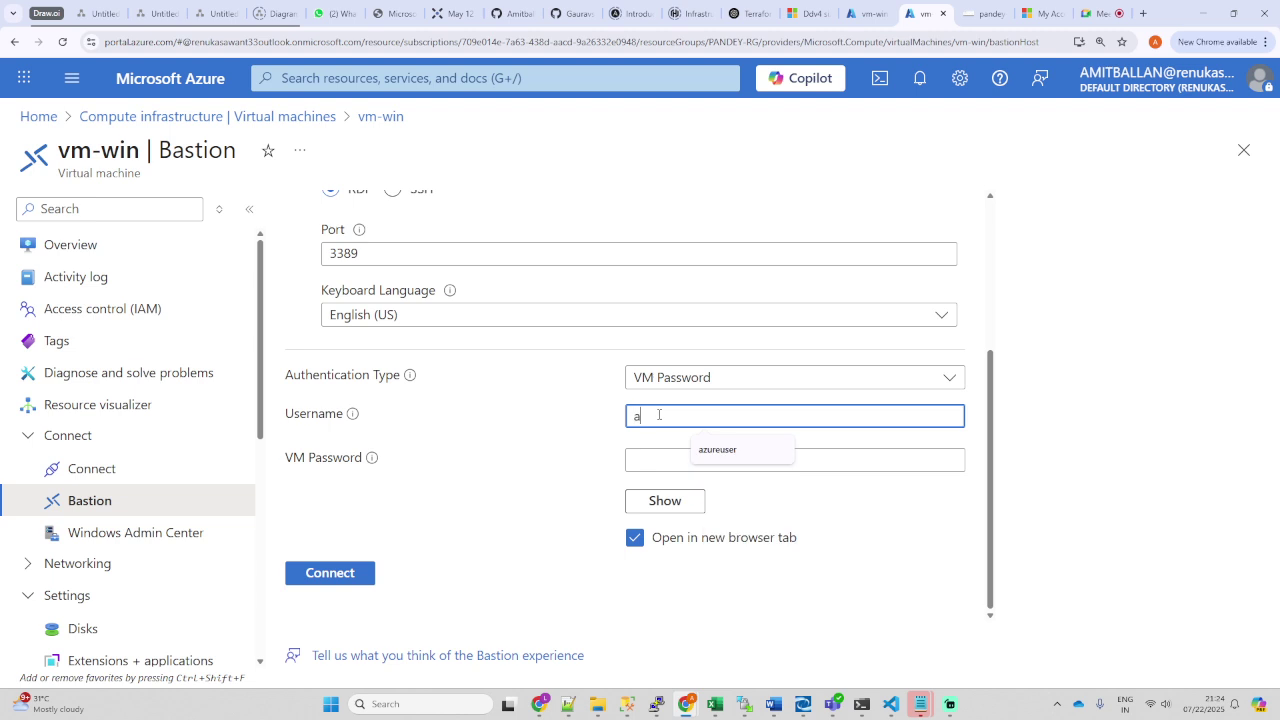
pyautogui.press('BackSpace')
pyautogui.write('admin123')
pyautogui.press('Tab')
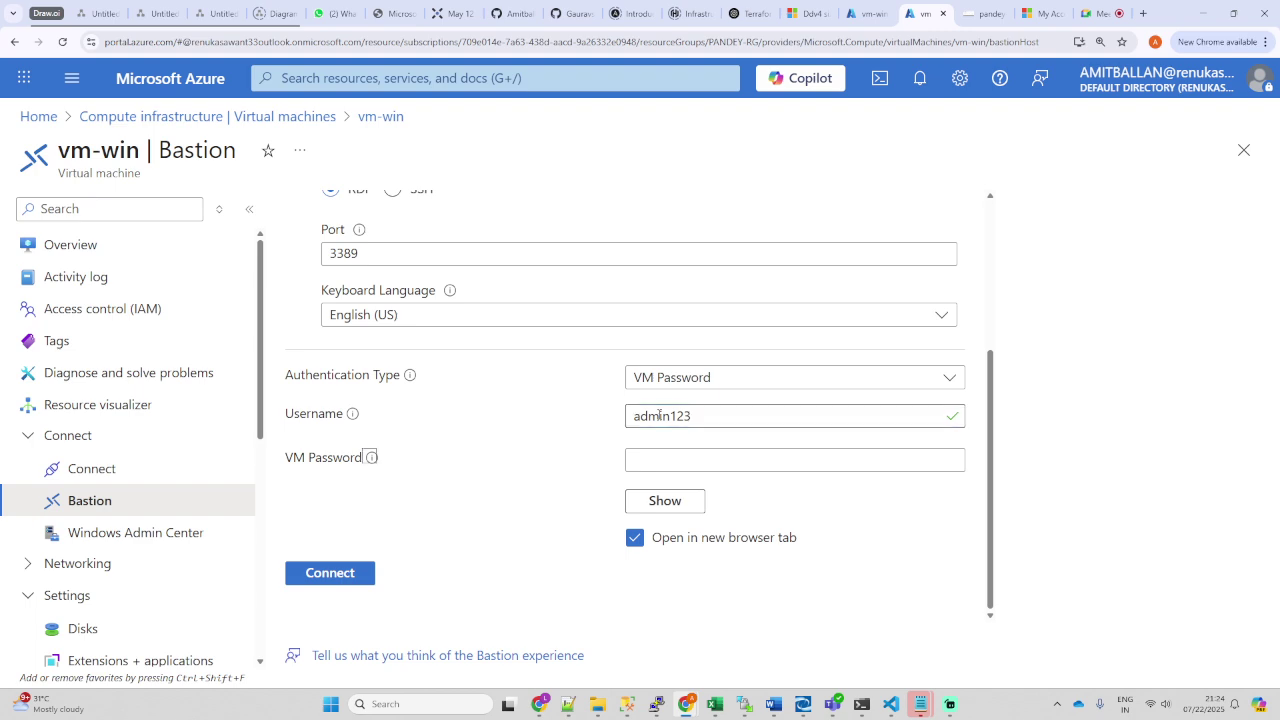
pyautogui.press('Tab')
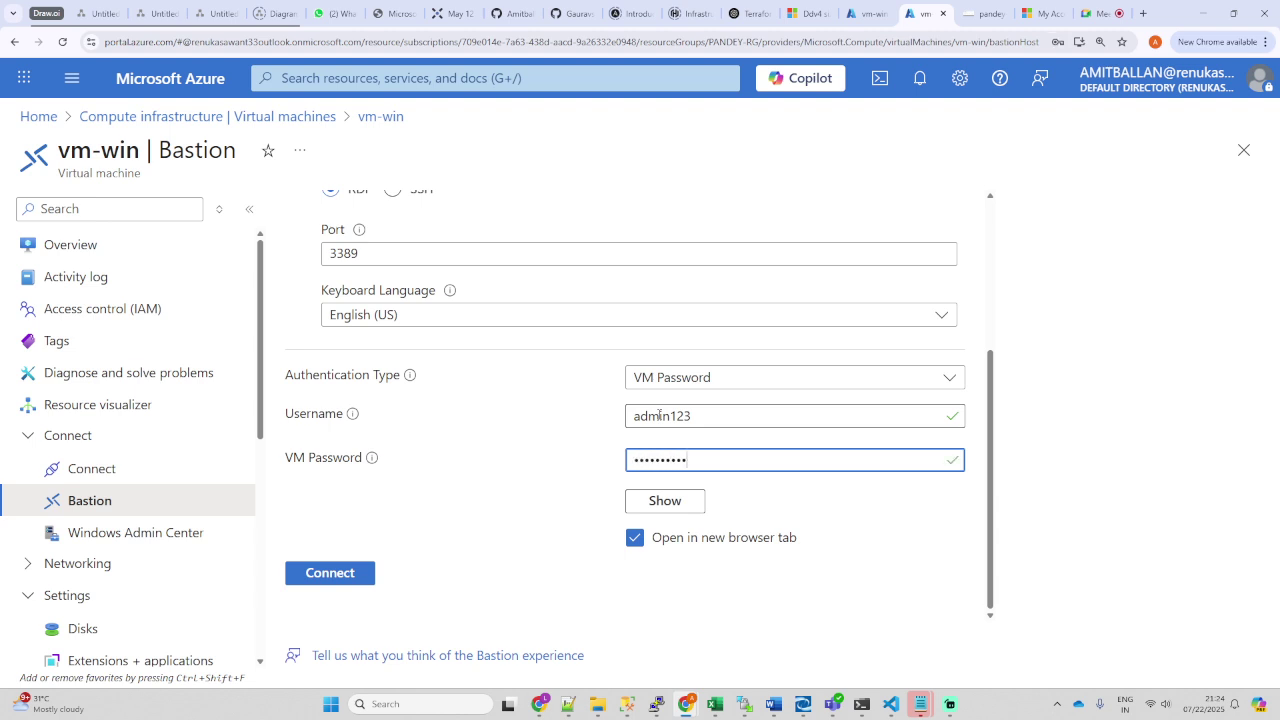
pyautogui.click(355, 579)
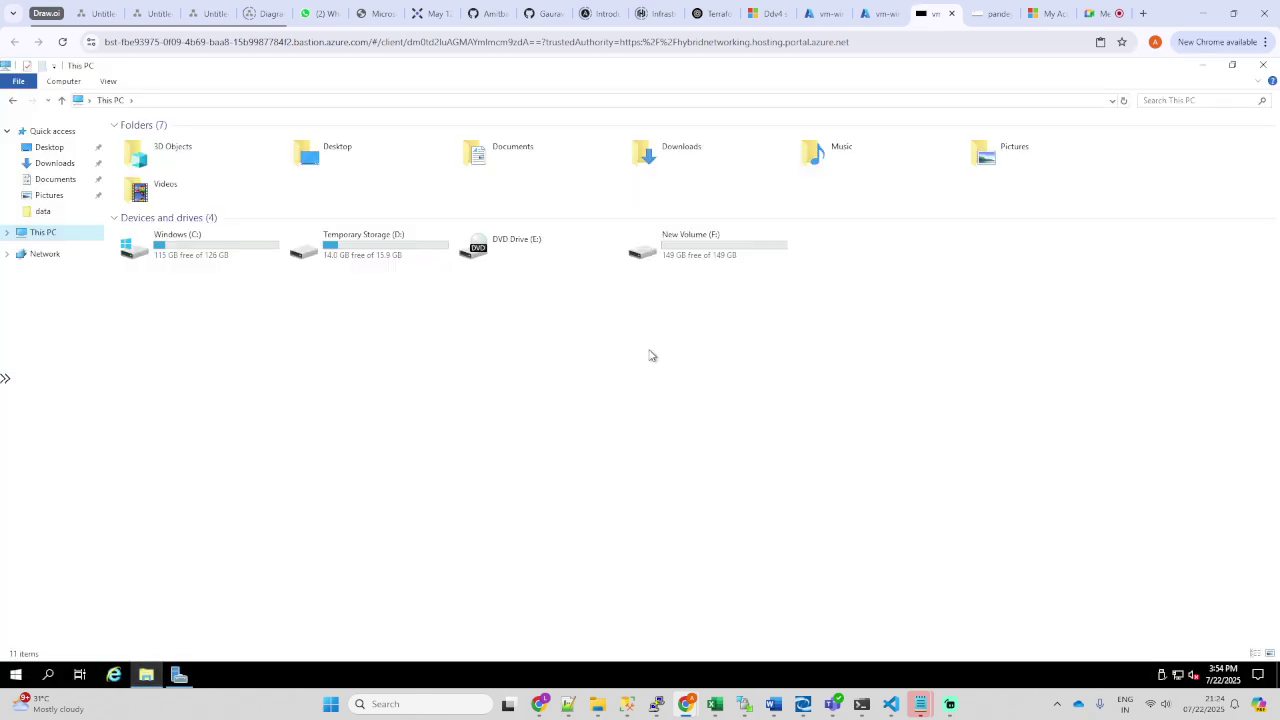
# Step: Open New Volume (F:) in the vm-win session to examine the recovered disk's files and folders
pyautogui.doubleClick(694, 257)
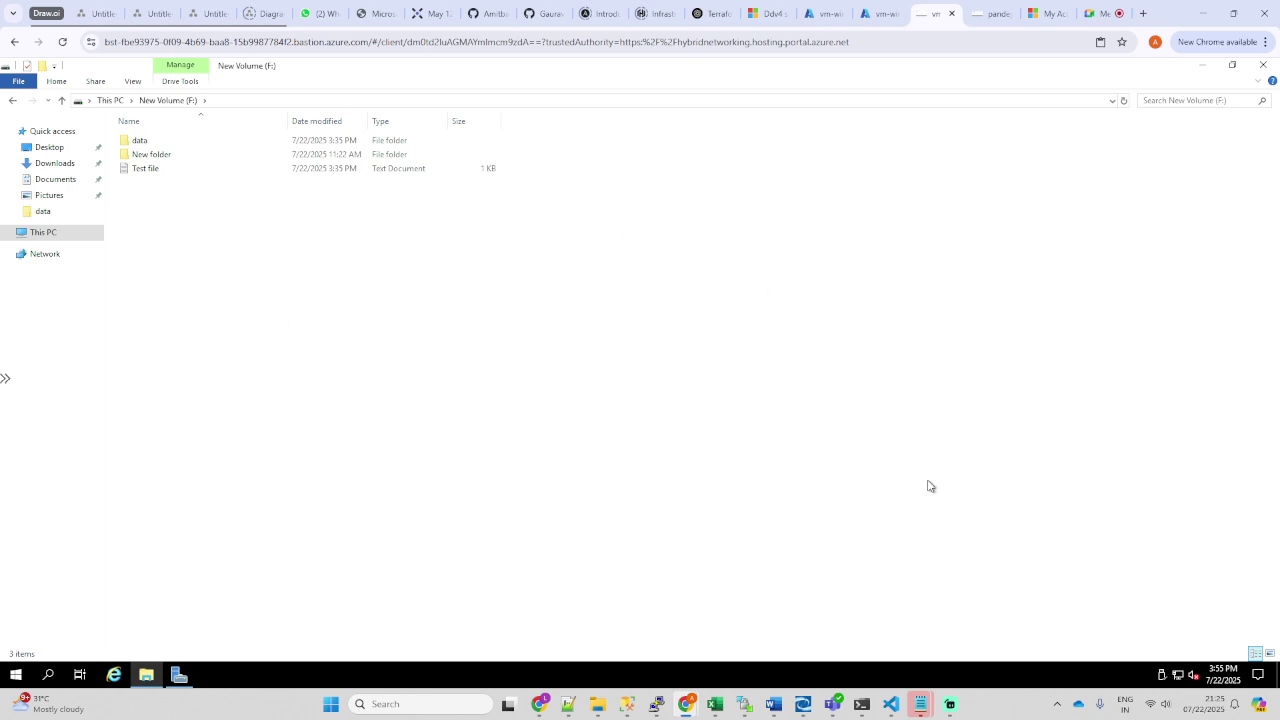
pyautogui.click(950, 704)
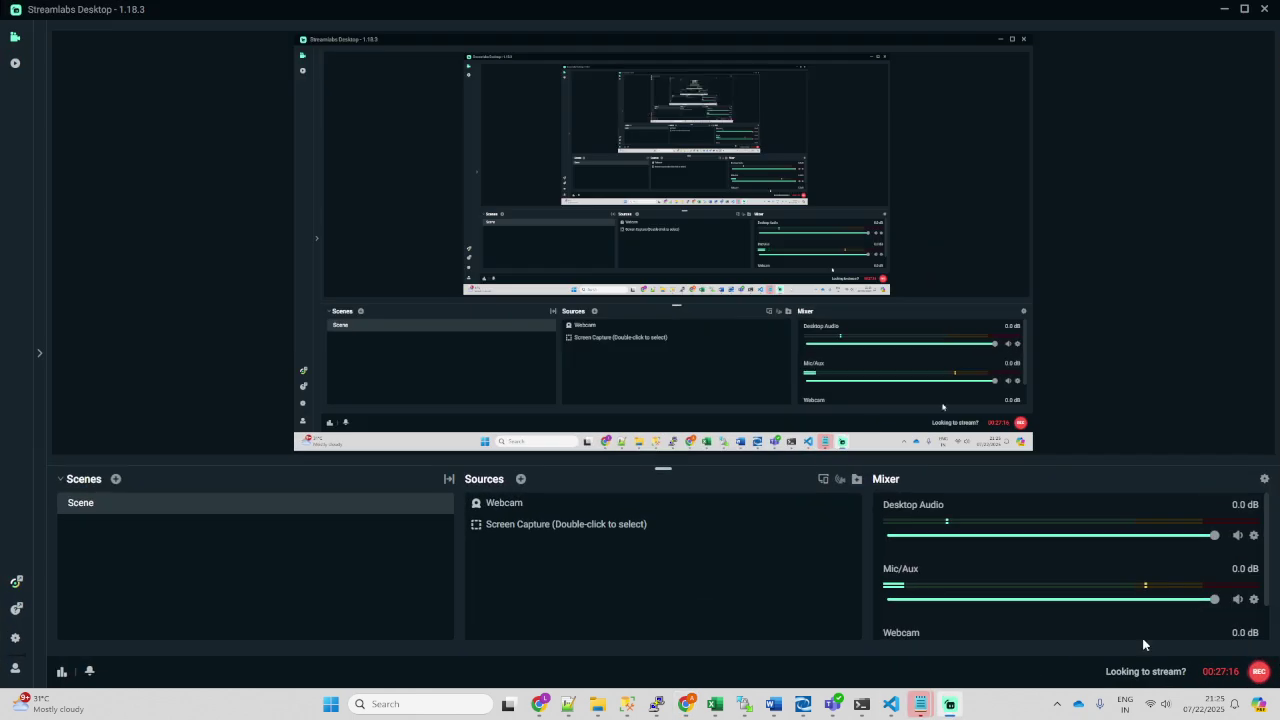